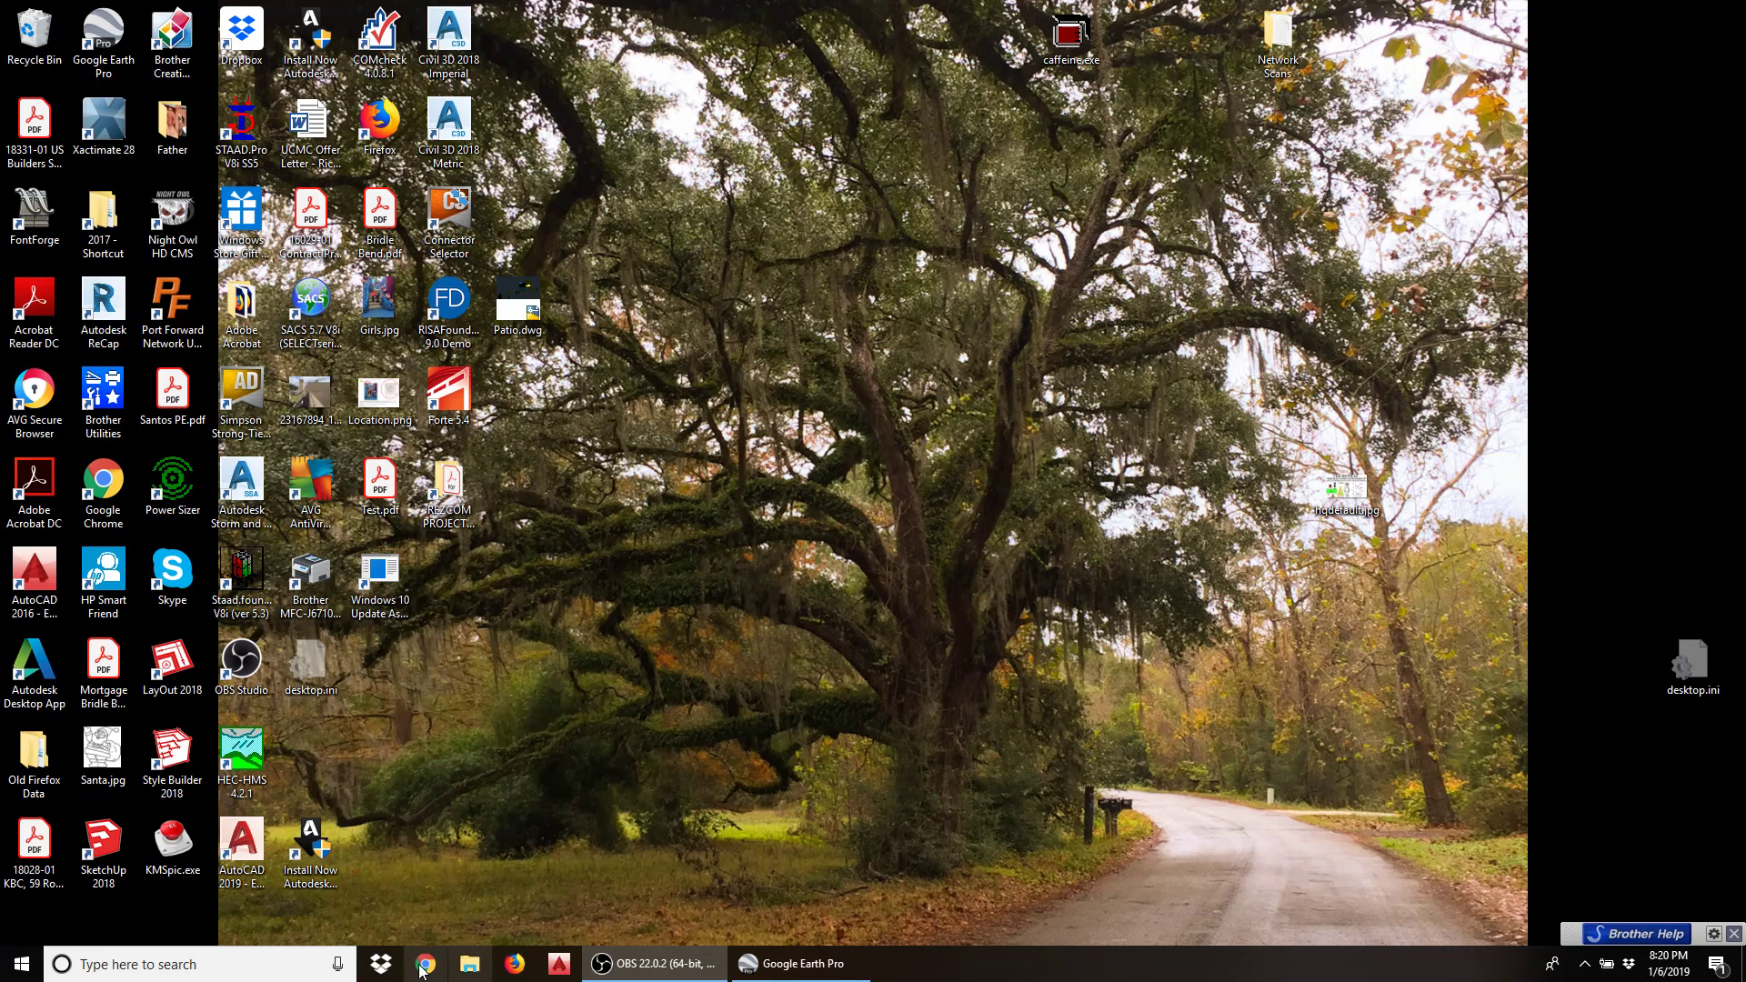
Step: Search Windows for "ie" and launch Internet Explorer with the Houston GIMS Application Portal
left_click(182, 964)
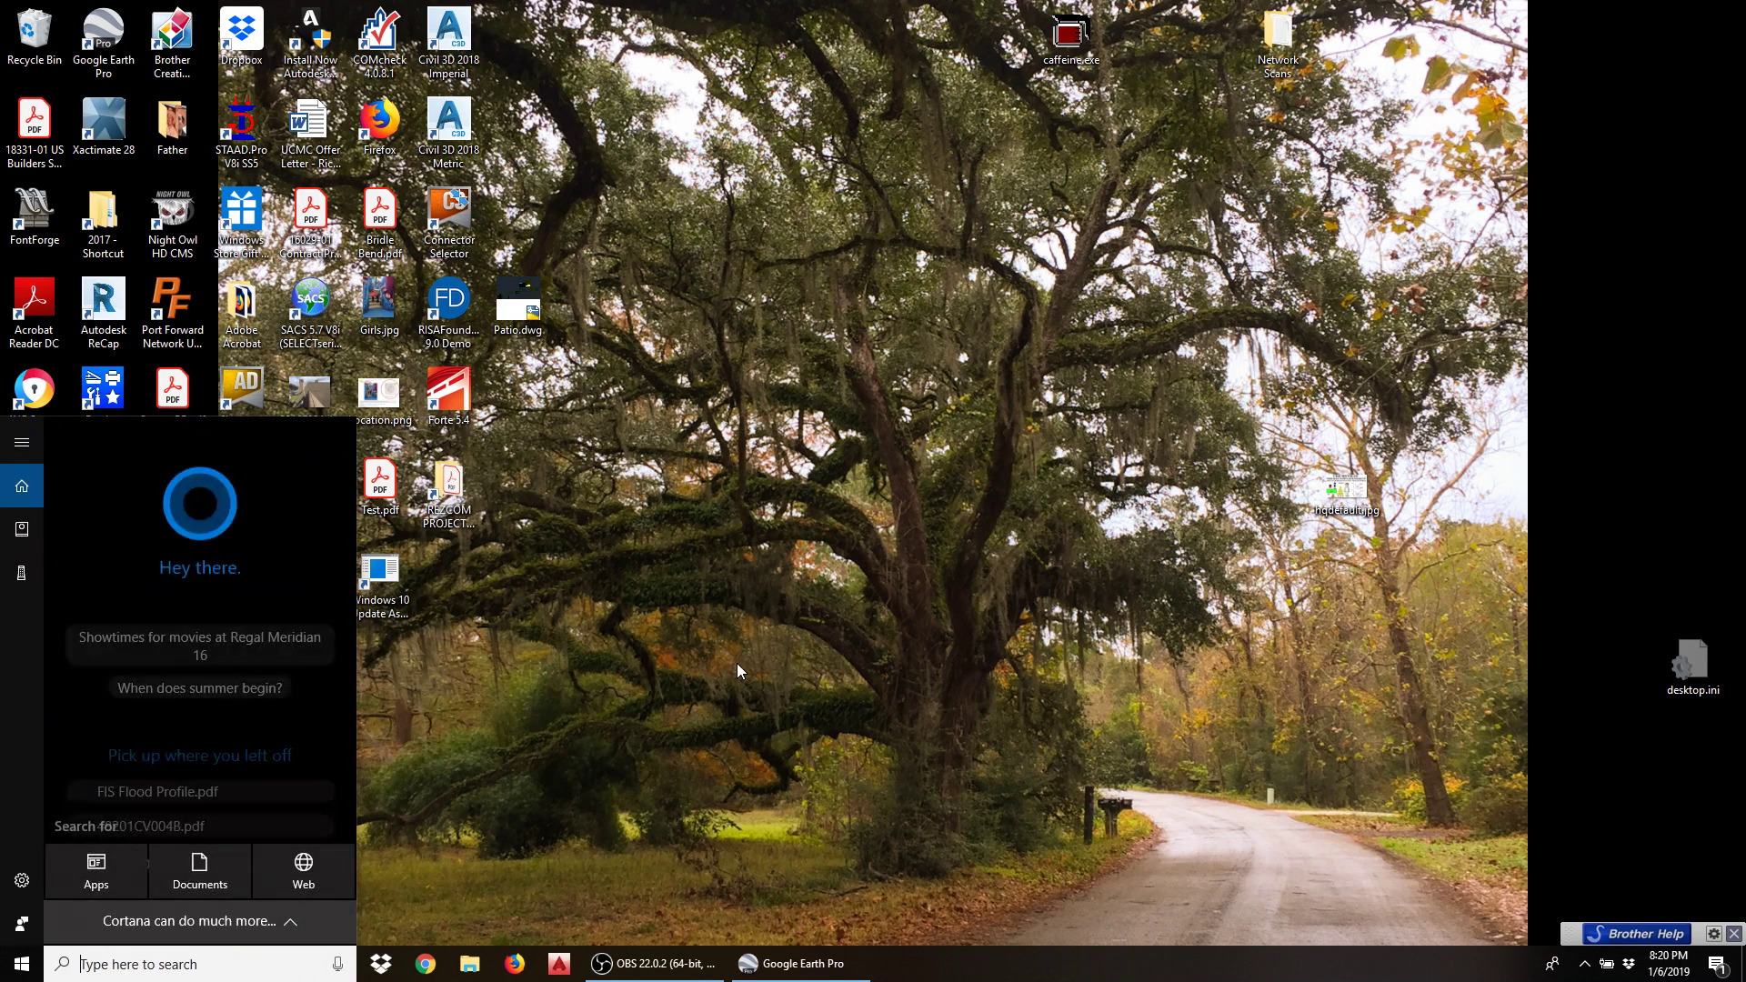
left_click(212, 969)
type("ie")
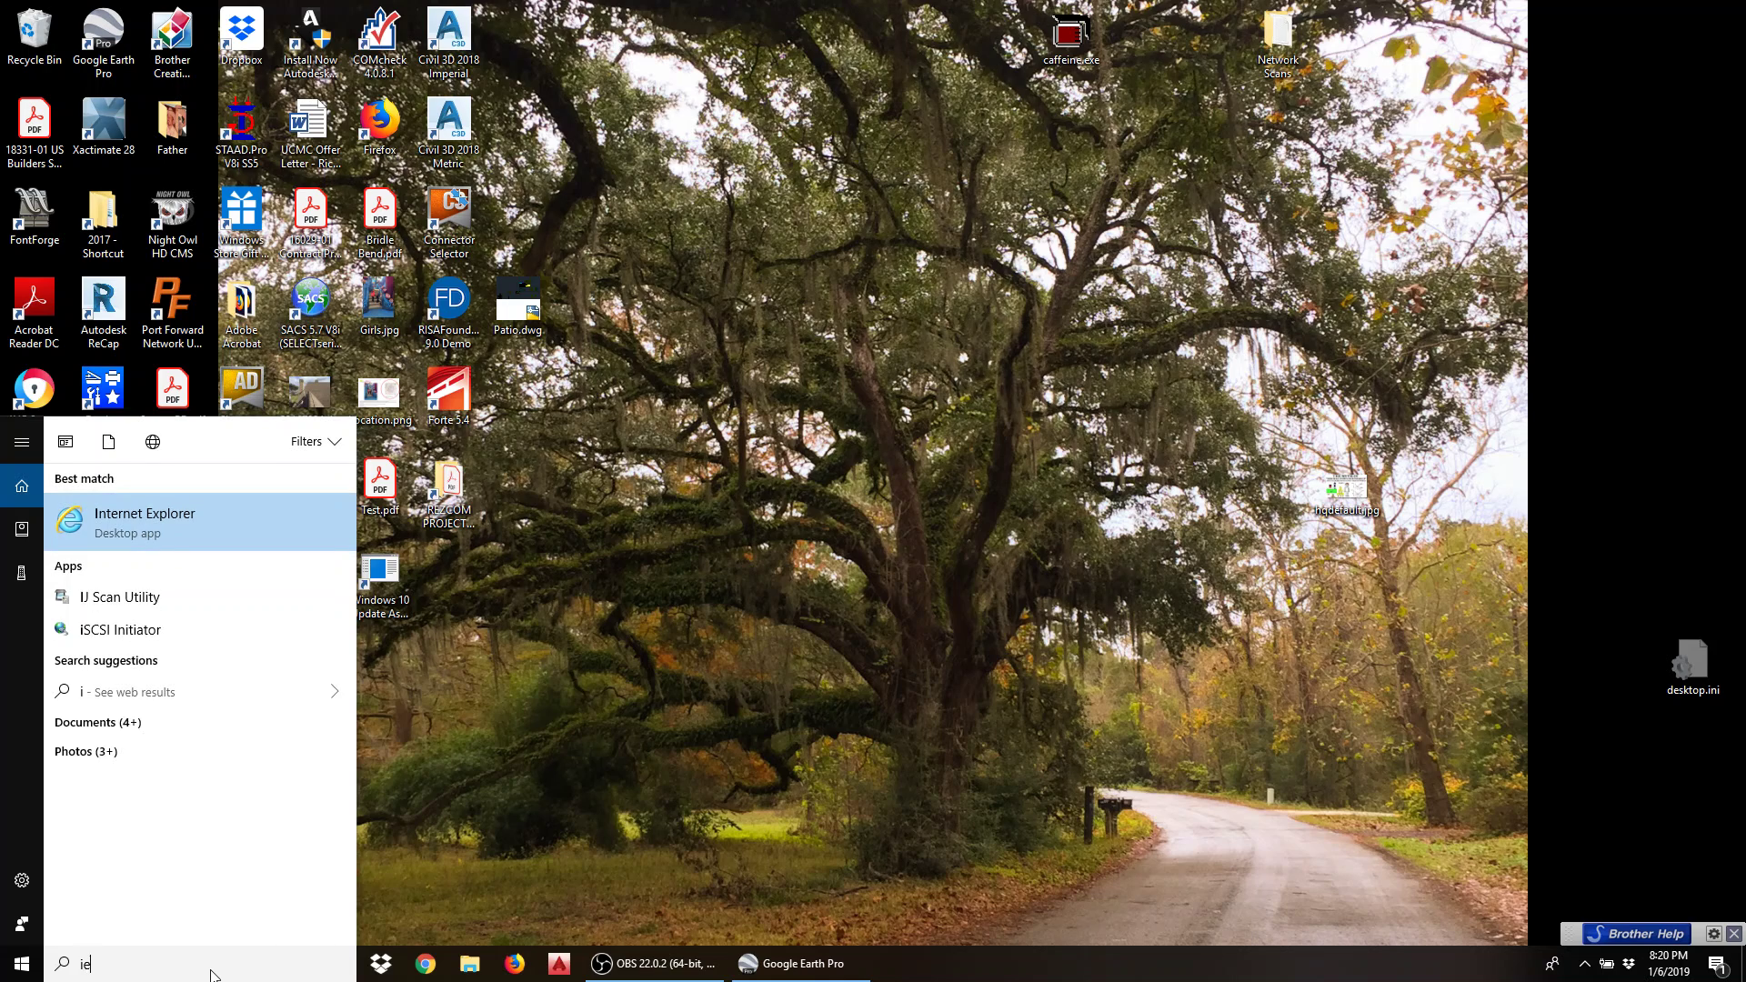
left_click(150, 526)
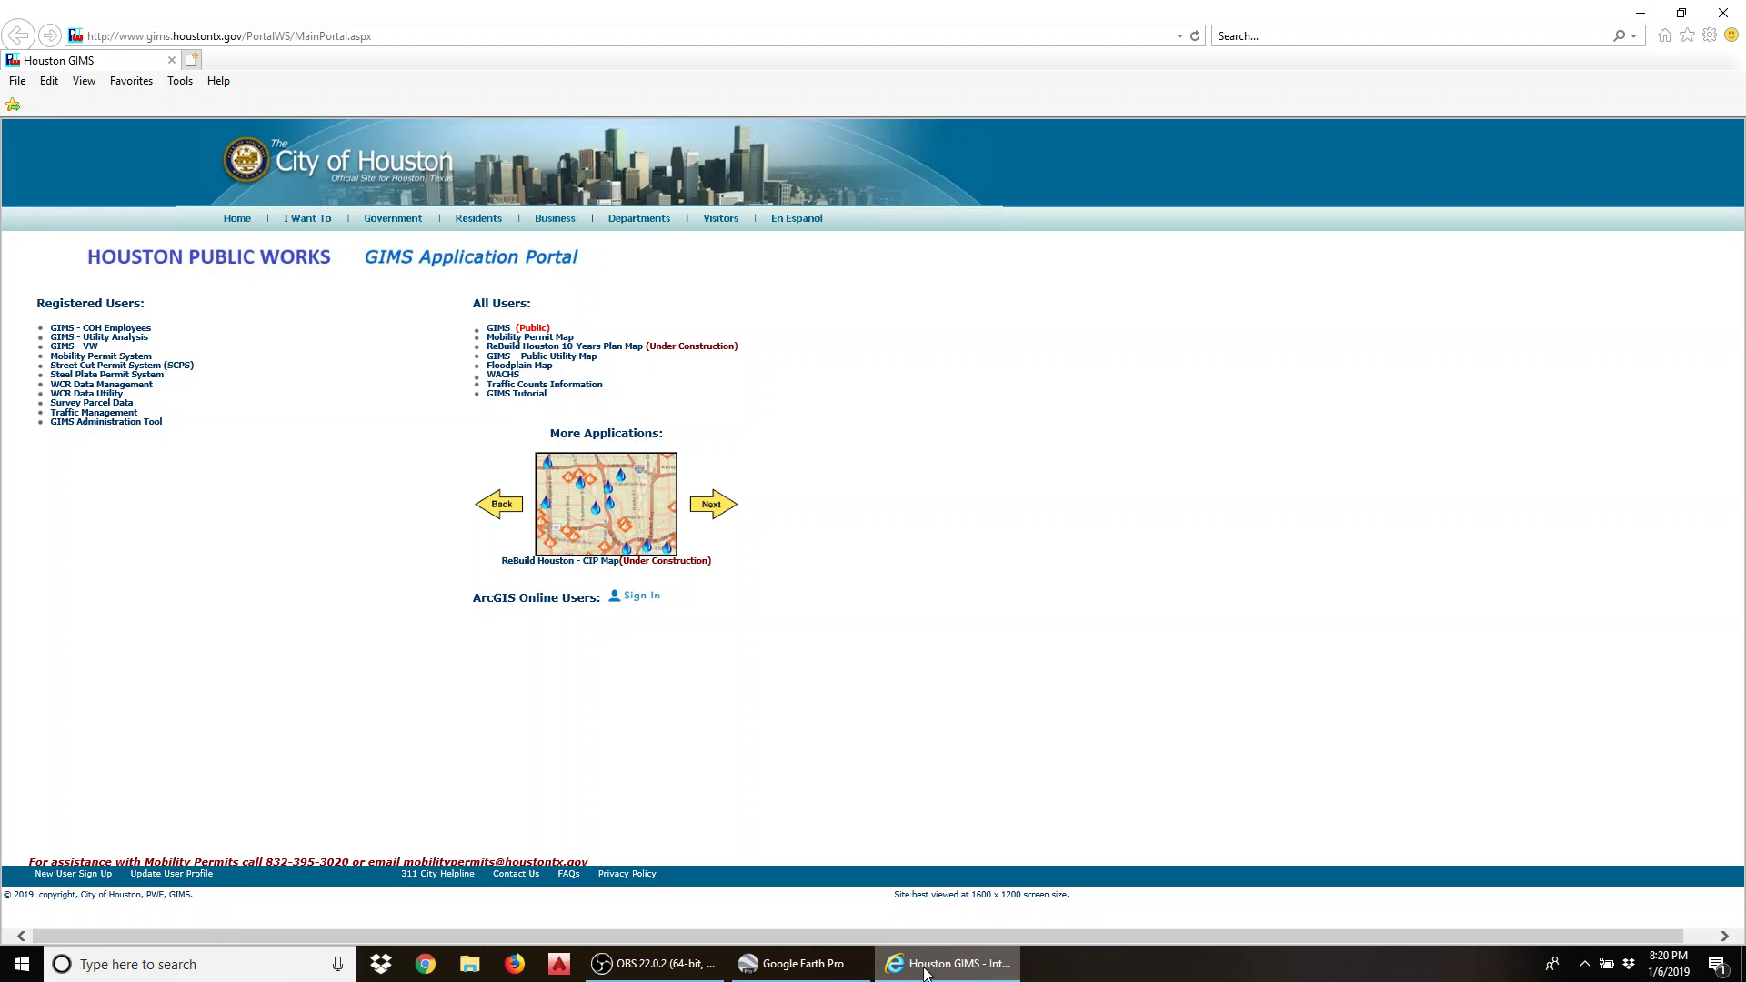
Step: Switch to Google Earth Pro to view the Houston, TX 77017 area and return to the Houston GIMS portal
mouse_move(941, 978)
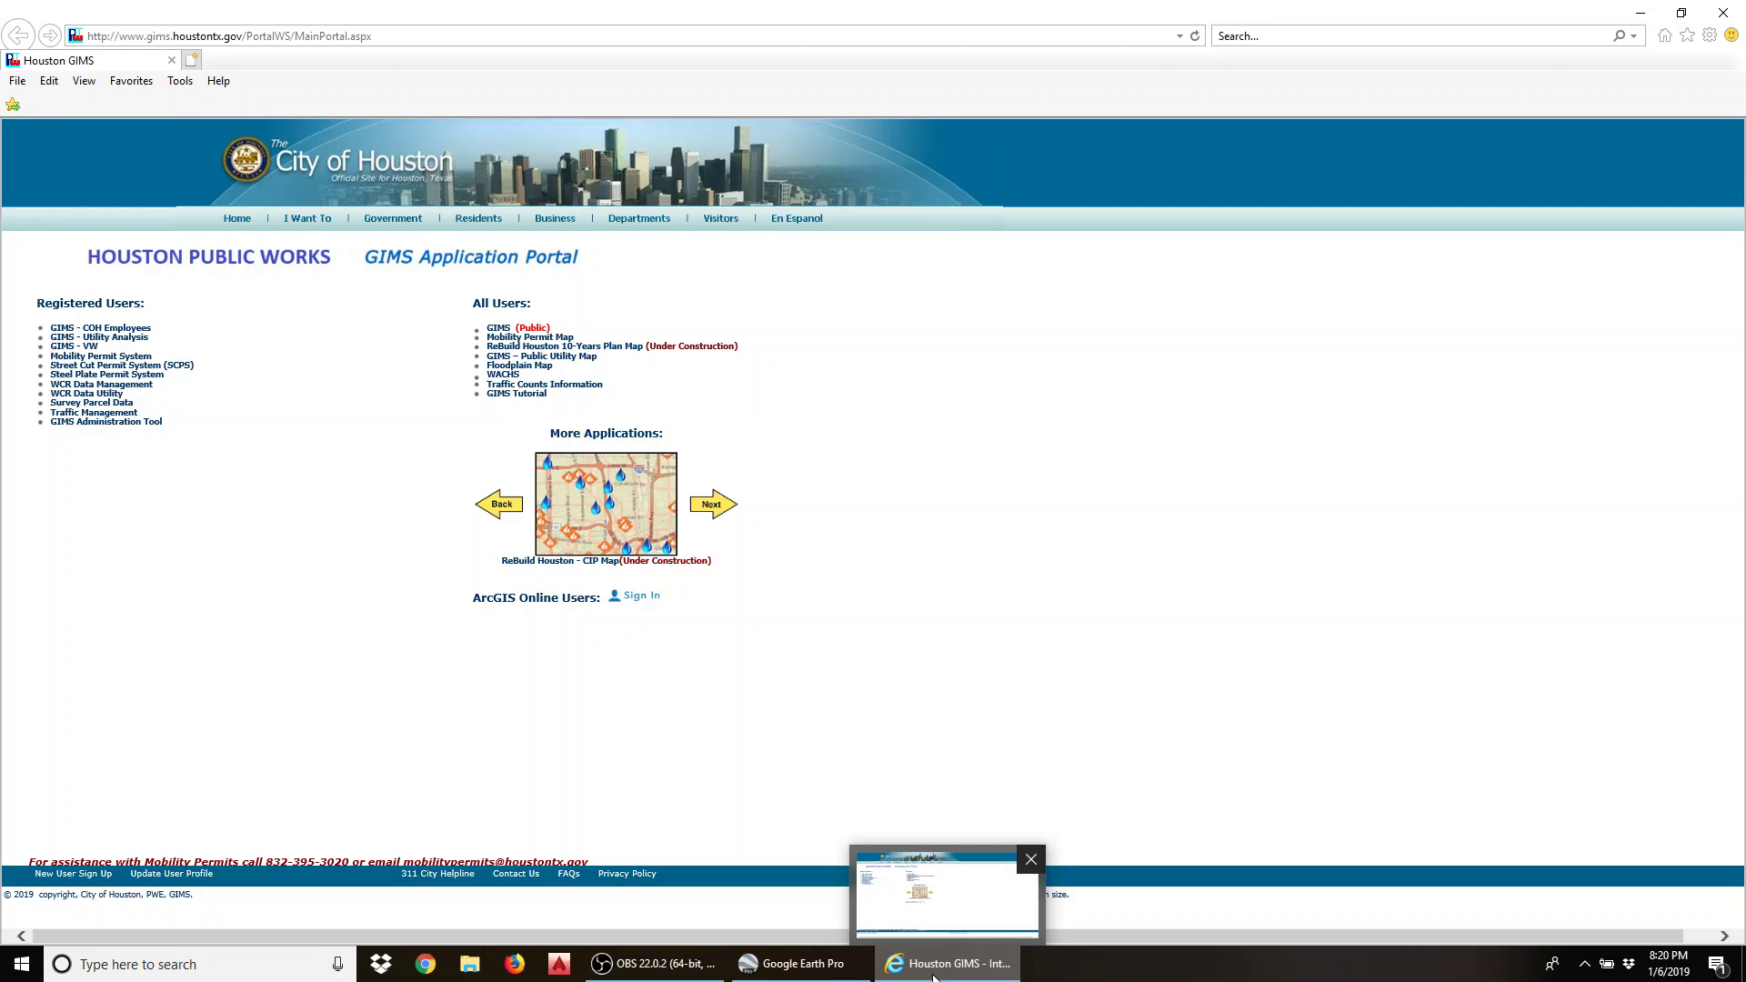
left_click(945, 964)
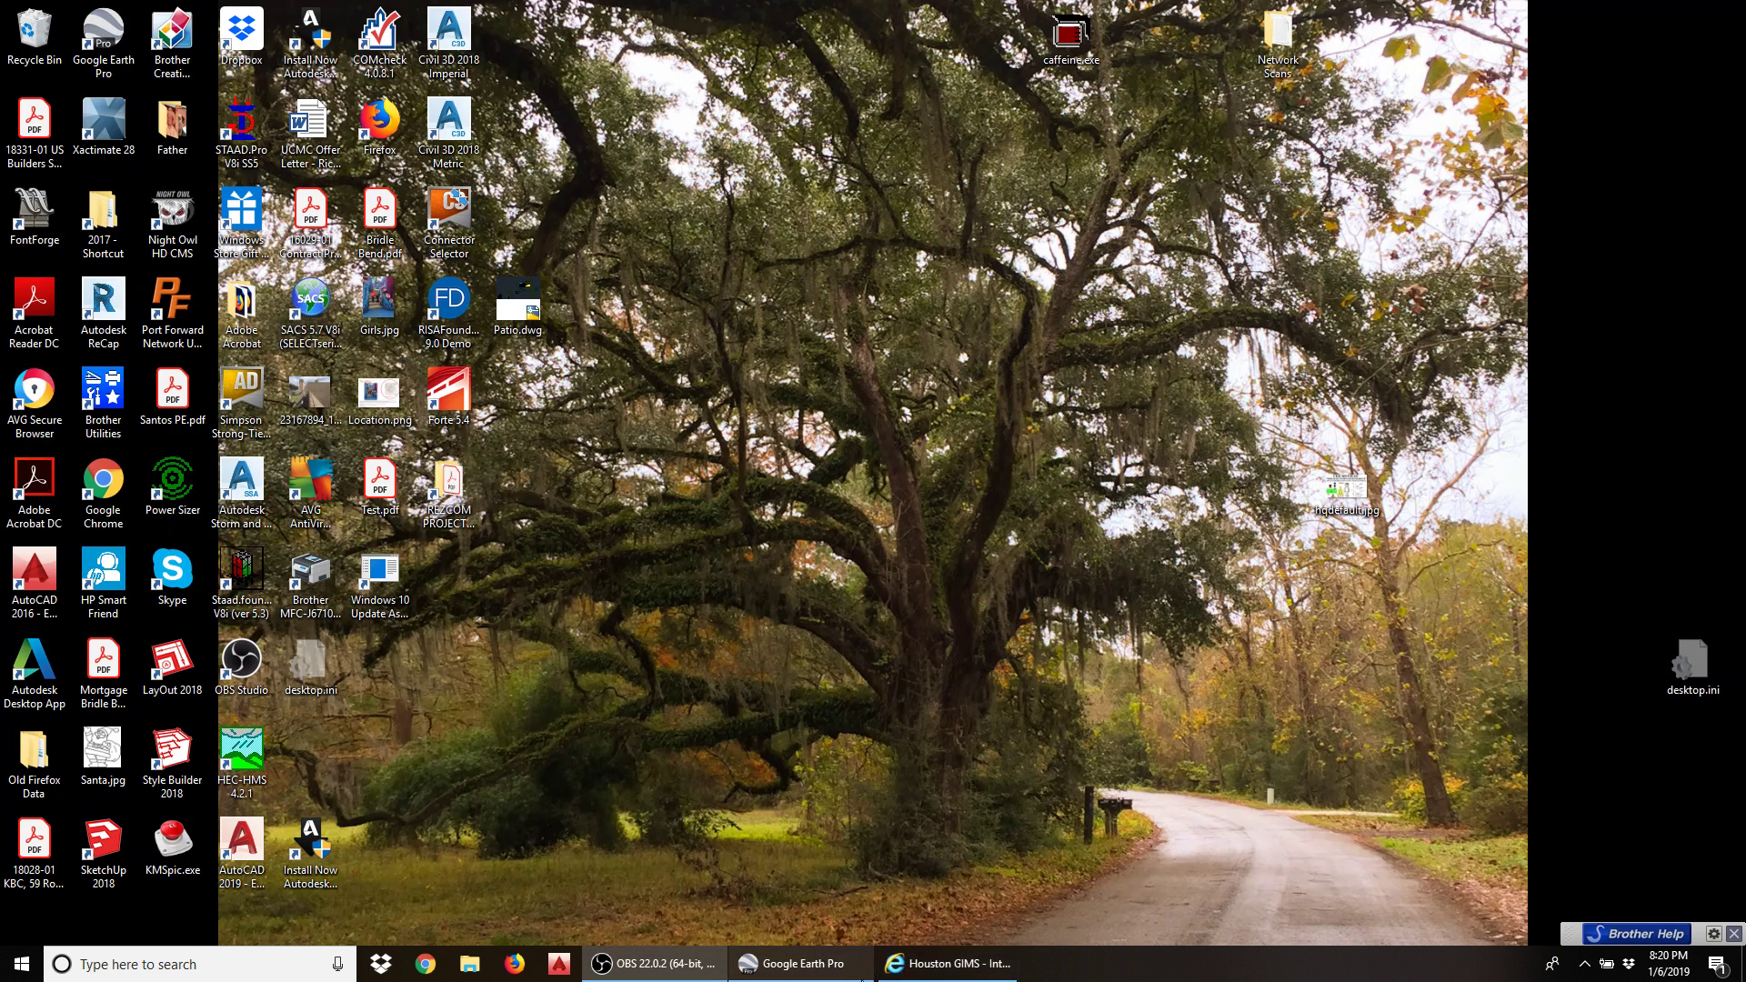
left_click(919, 962)
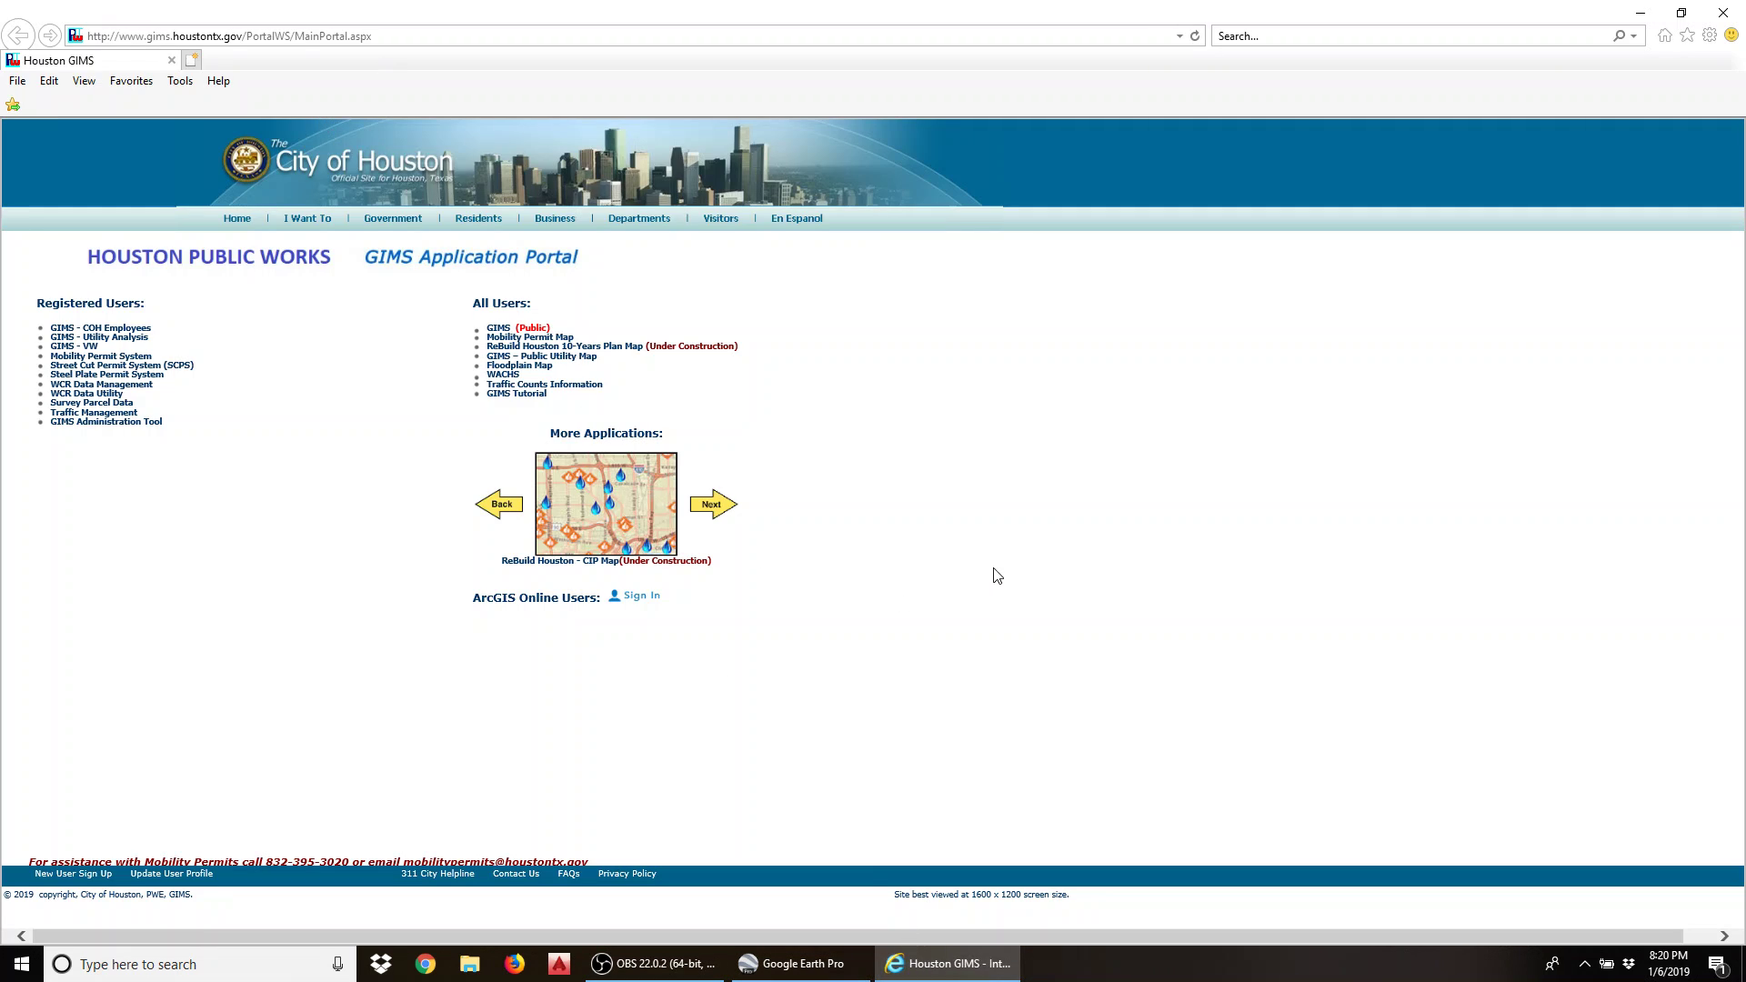
left_click(791, 964)
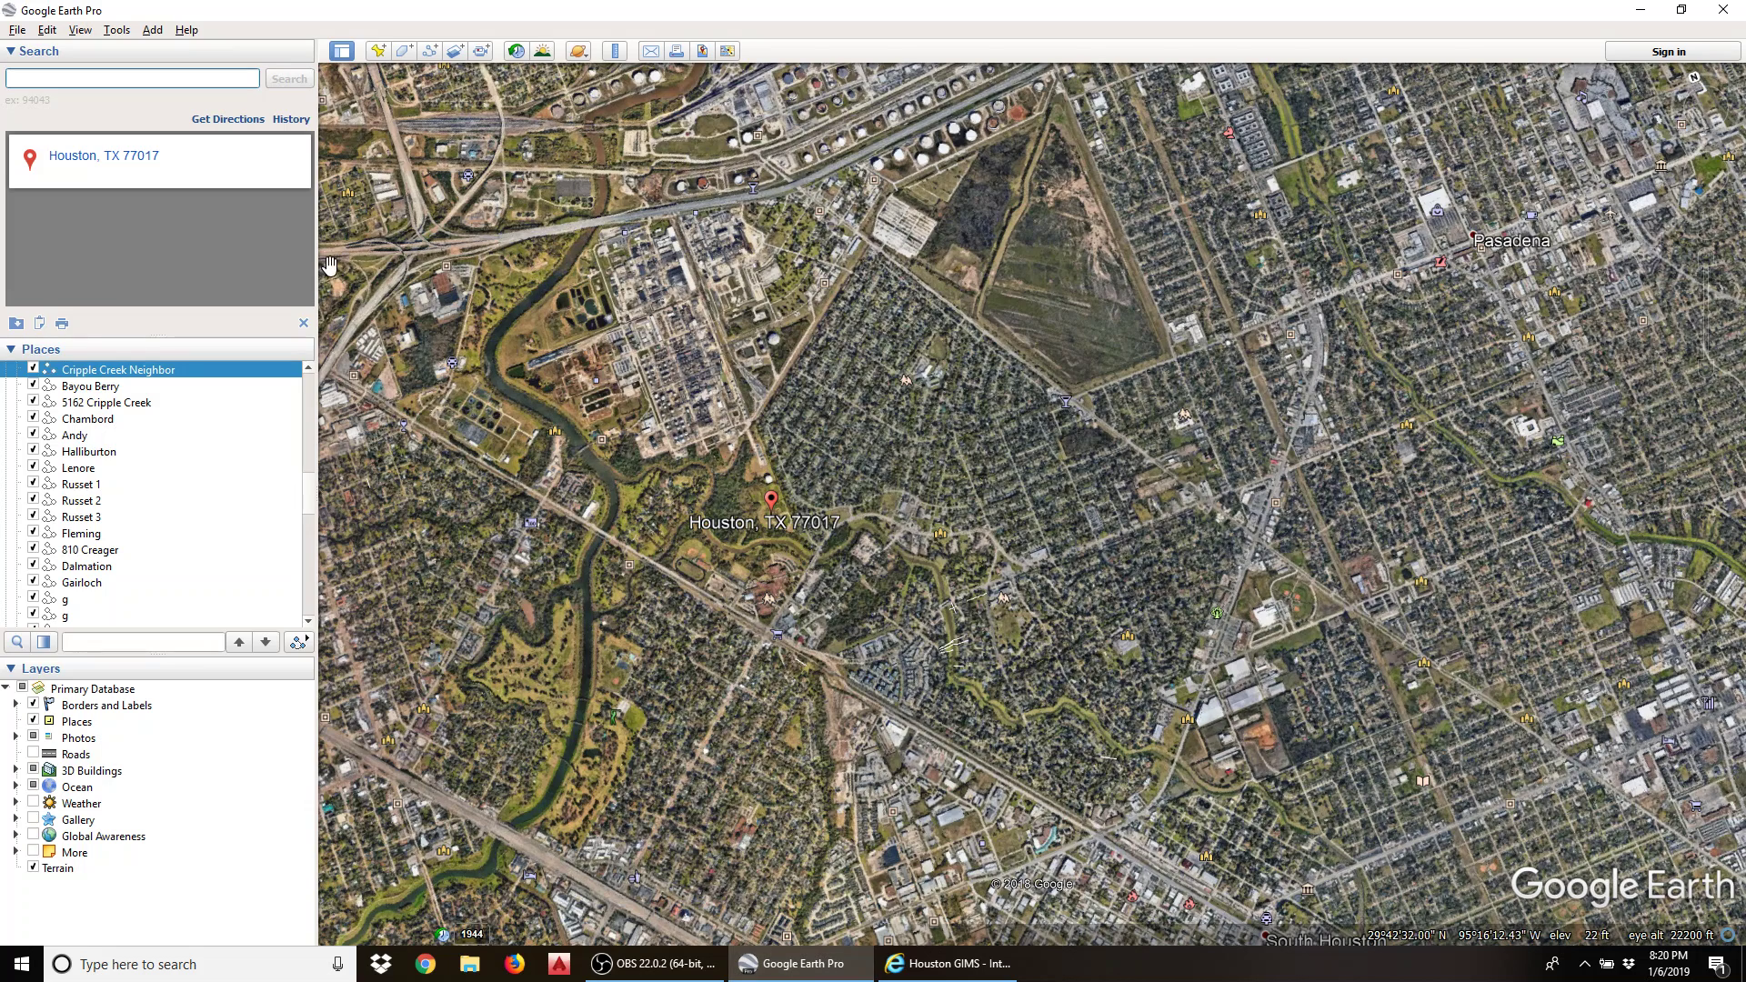
key("alt+Tab")
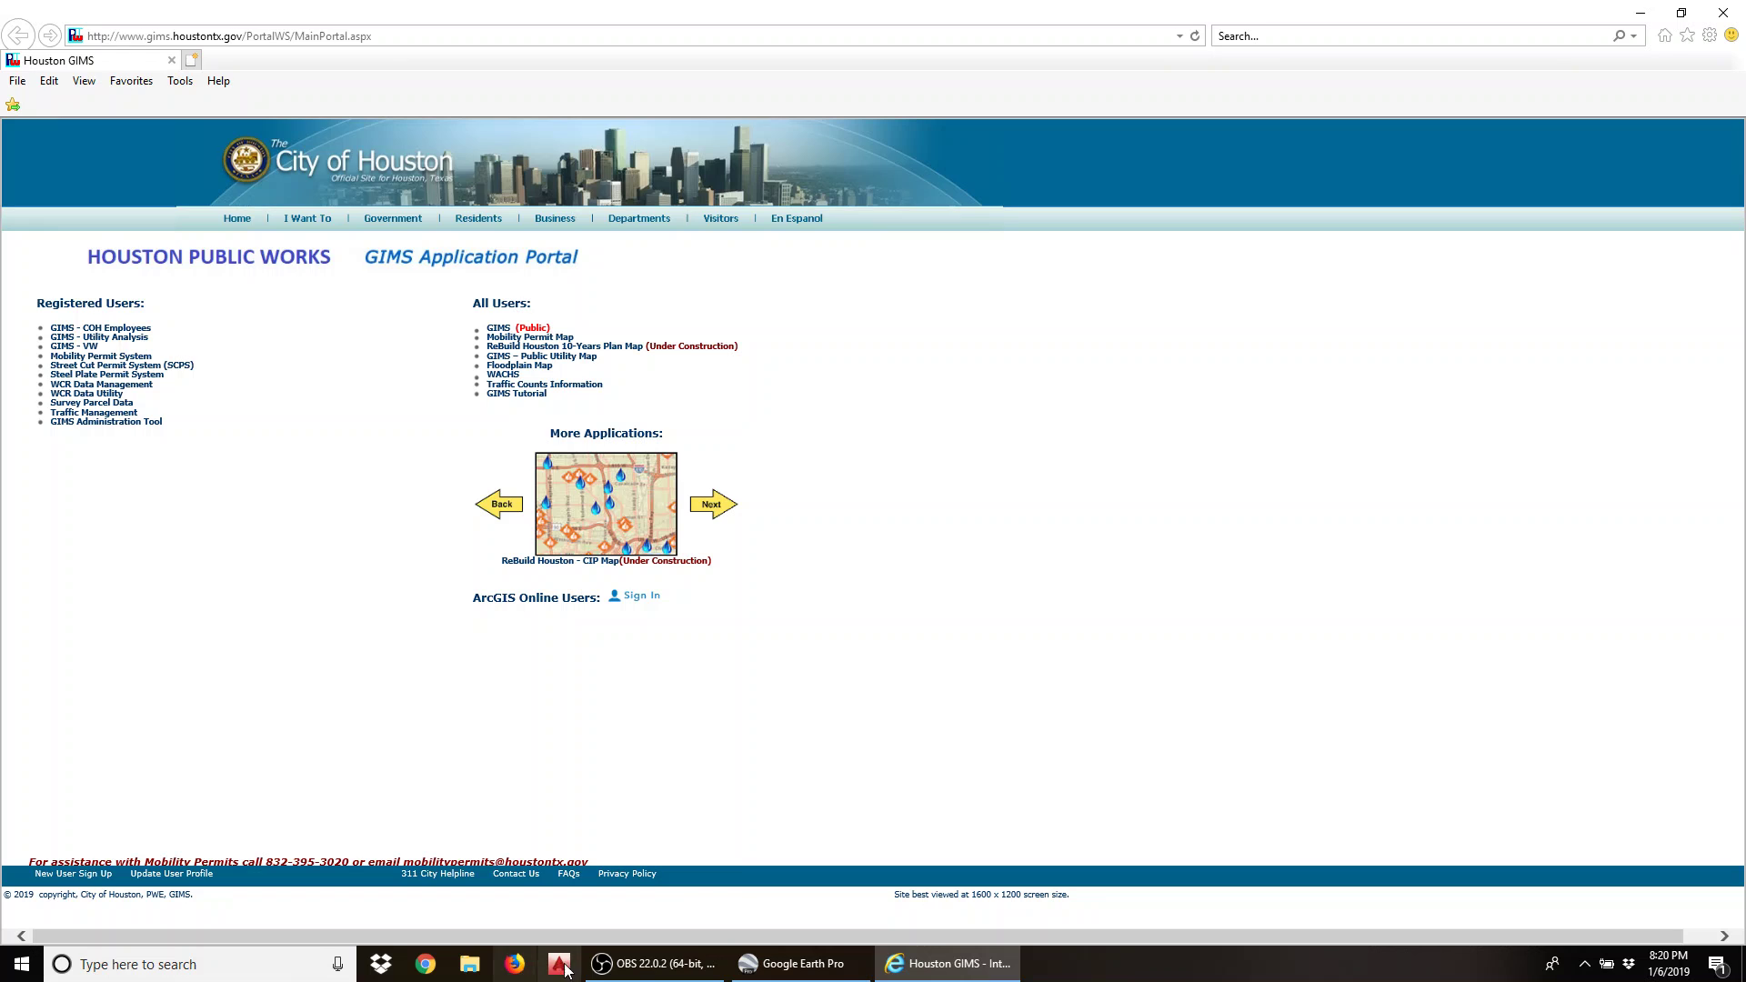
Step: Open Firefox, search the web for "fema flood Map" and open the FEMA Flood Map Service Center site
left_click(514, 963)
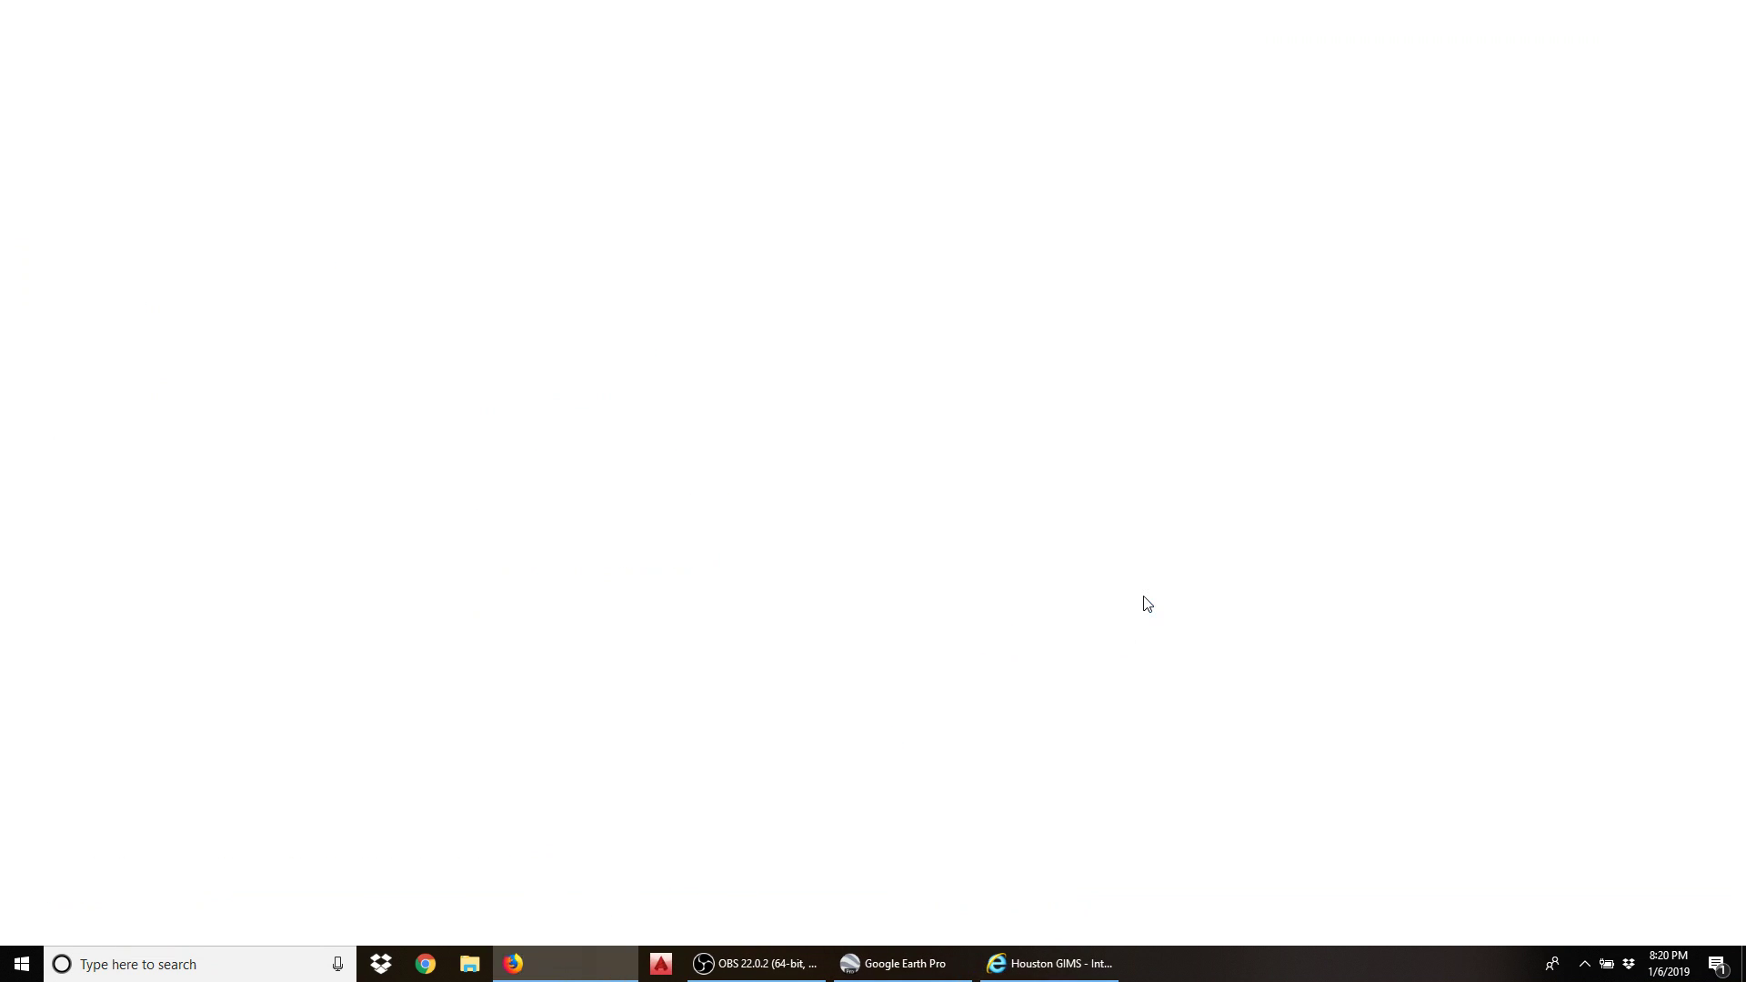
left_click(1368, 75)
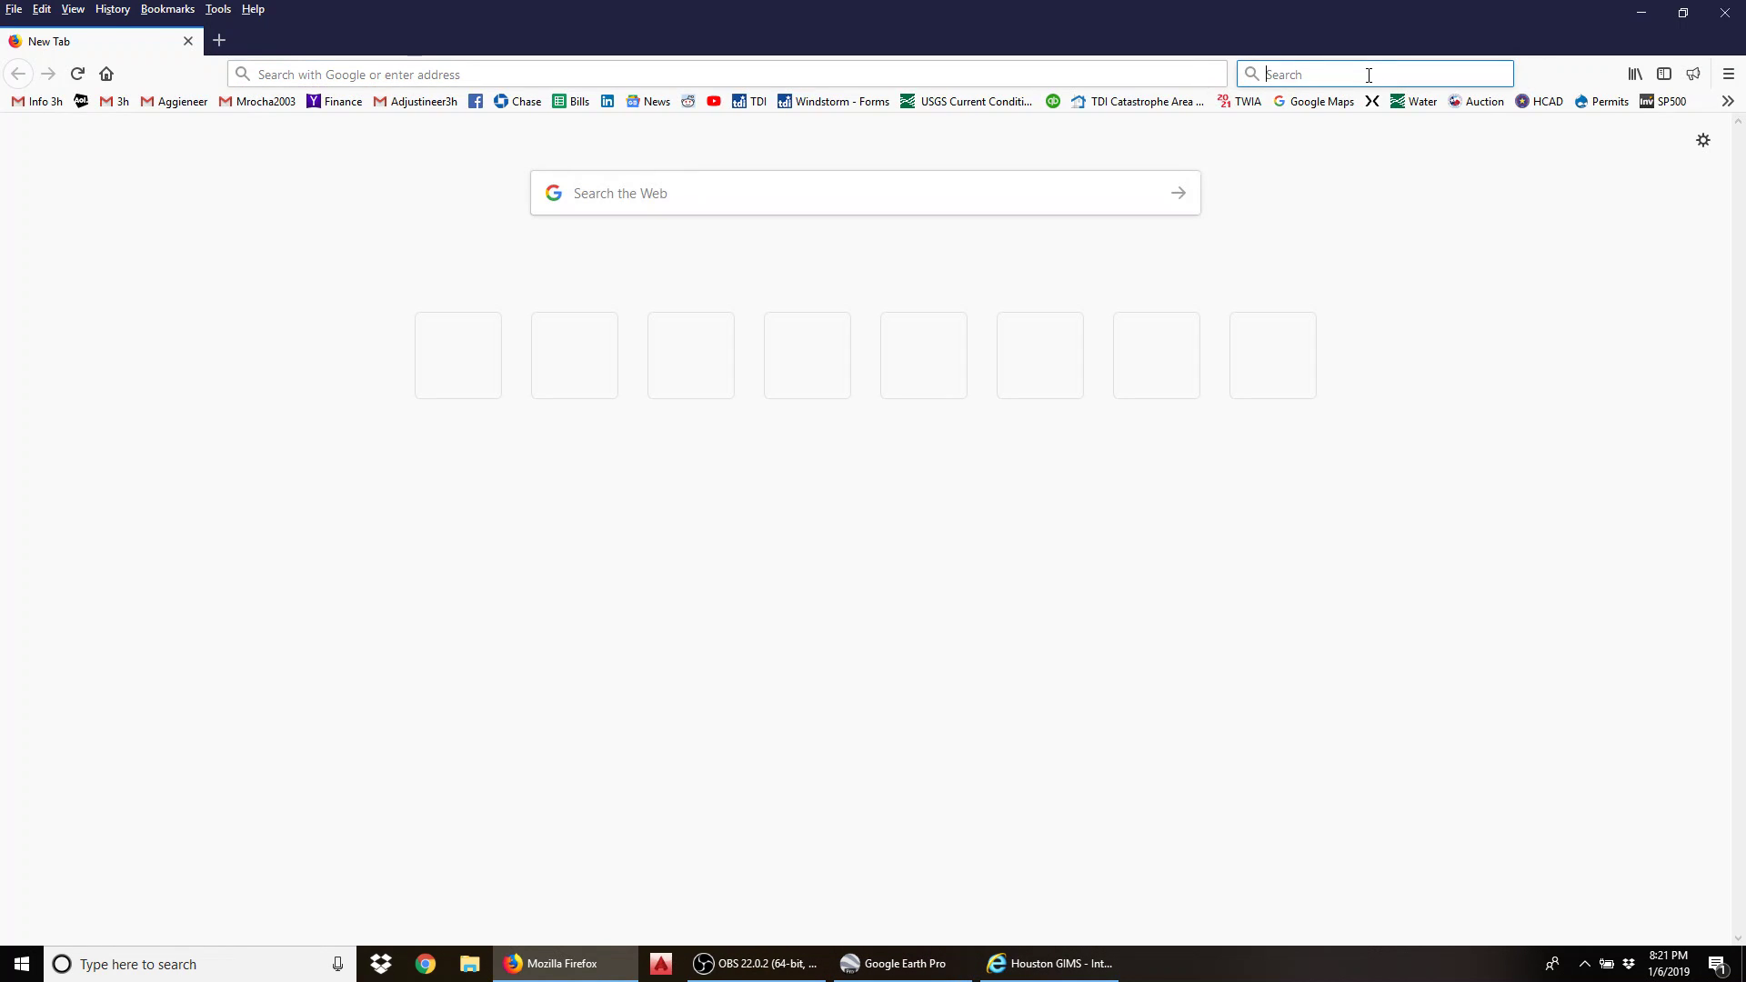
type("fe")
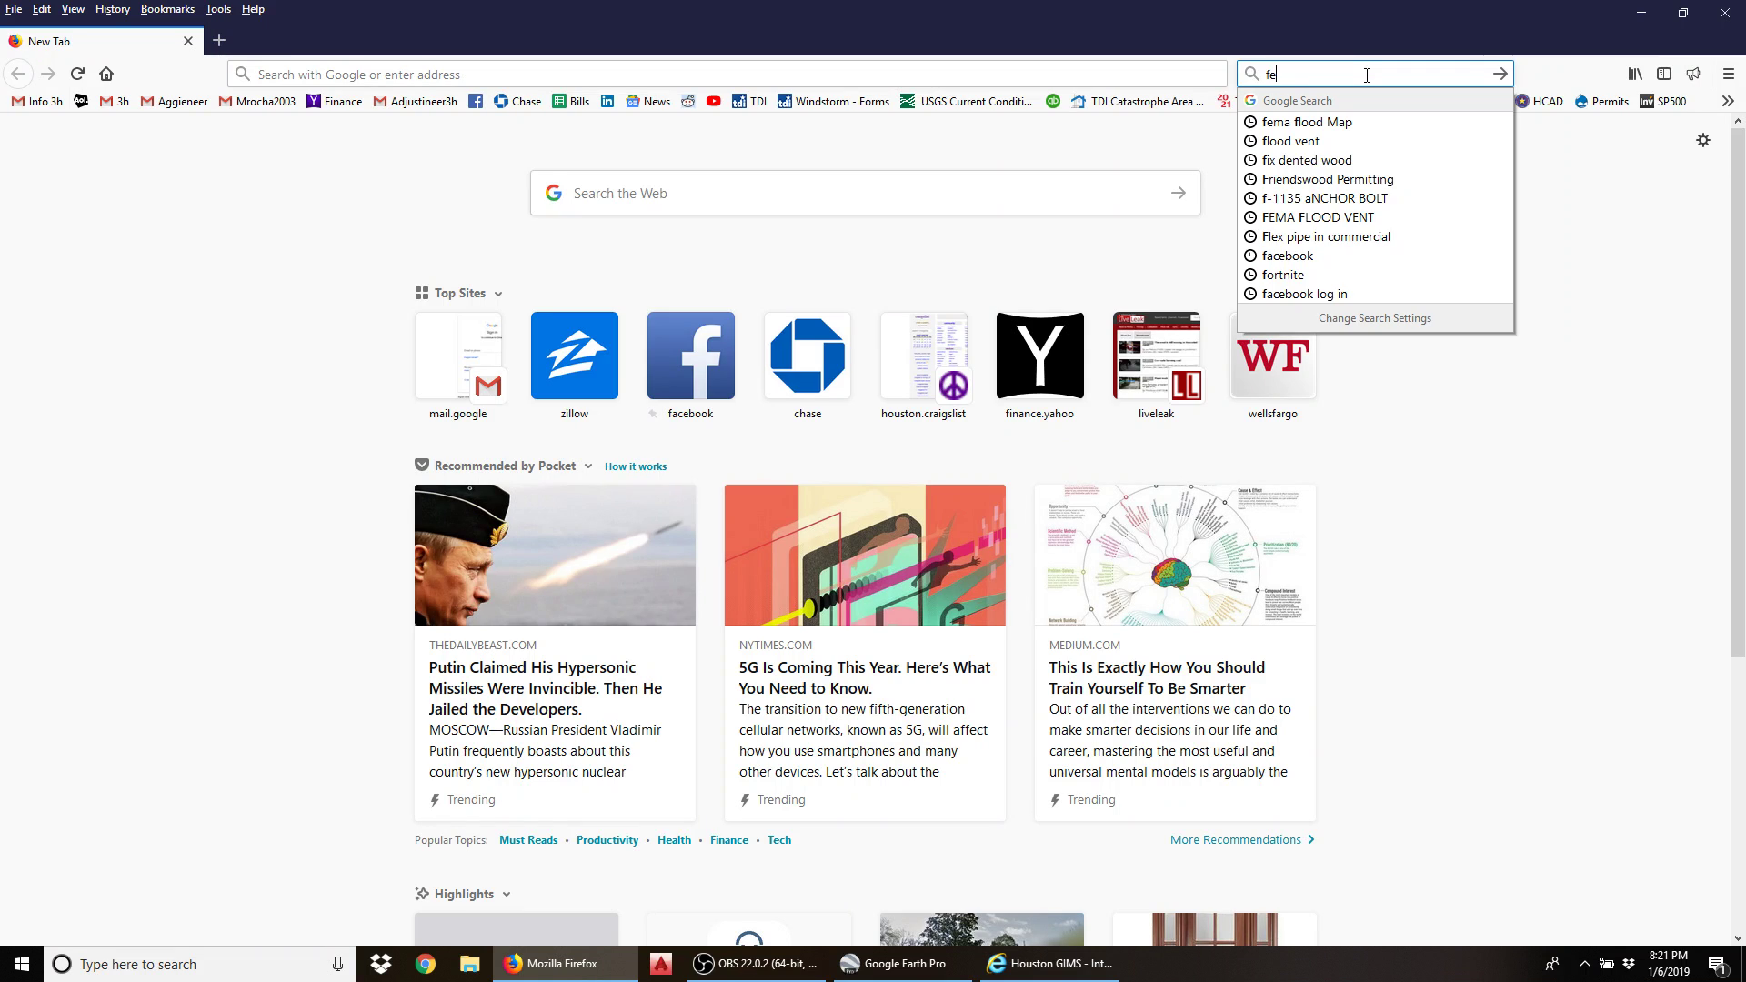
type("ma")
left_click(1324, 121)
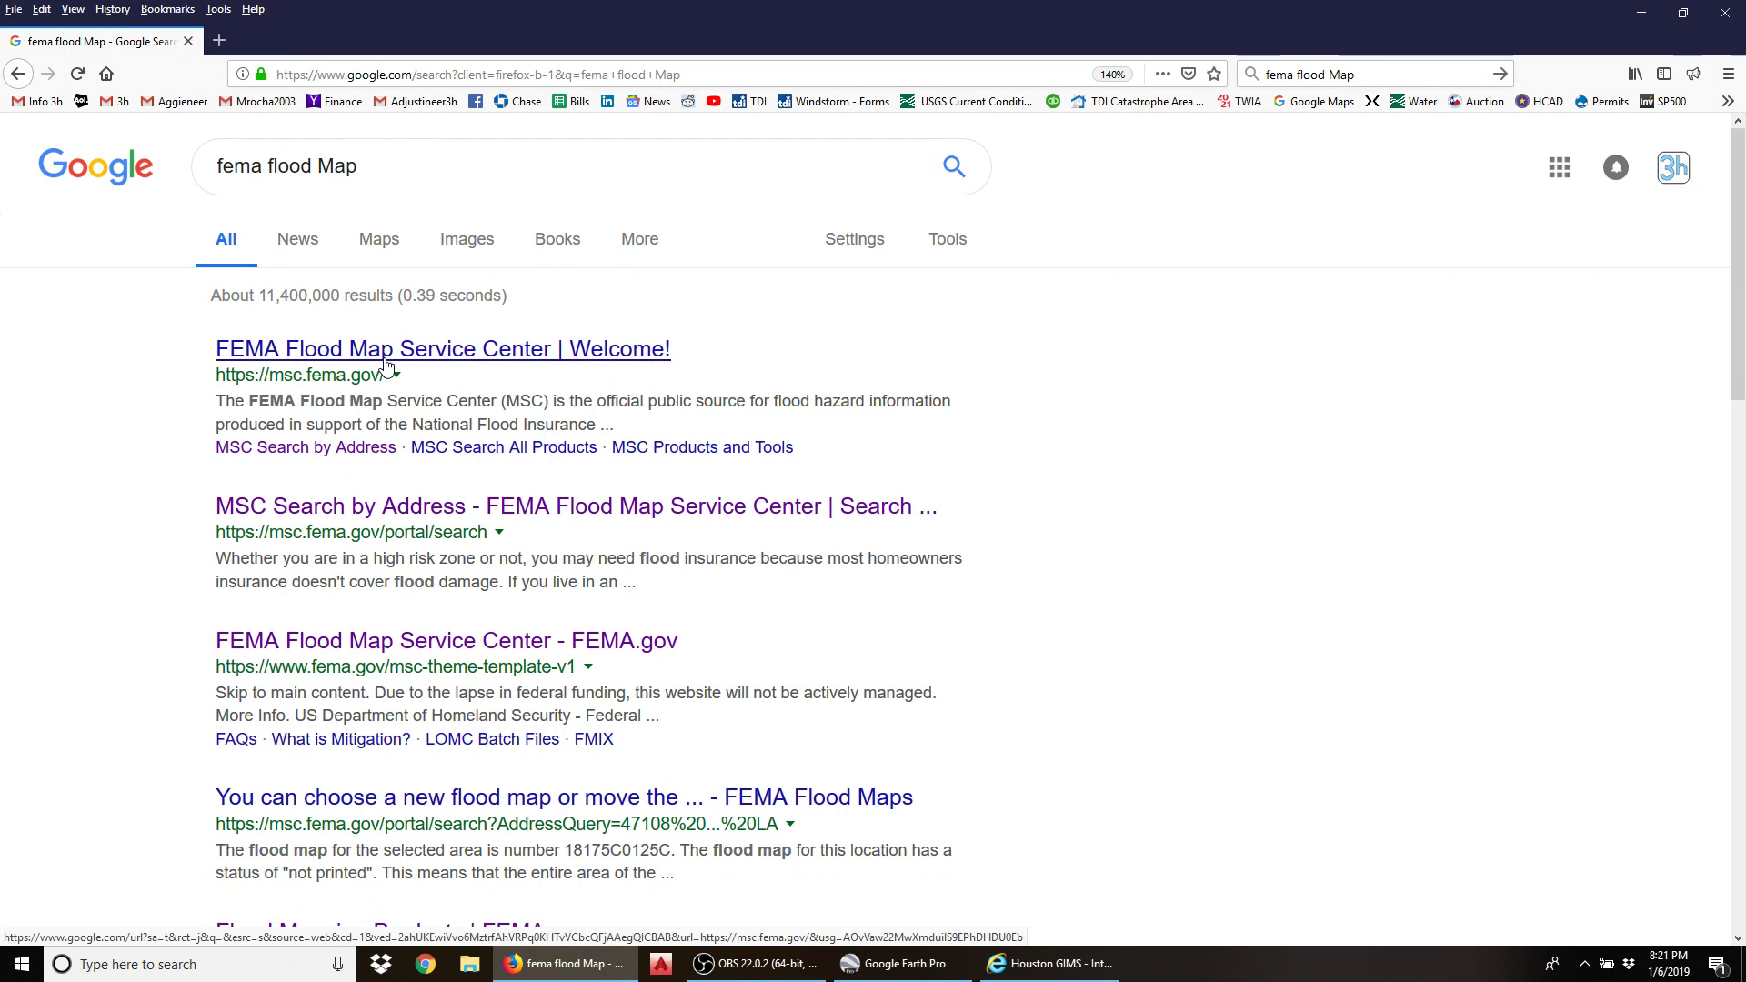
left_click(387, 352)
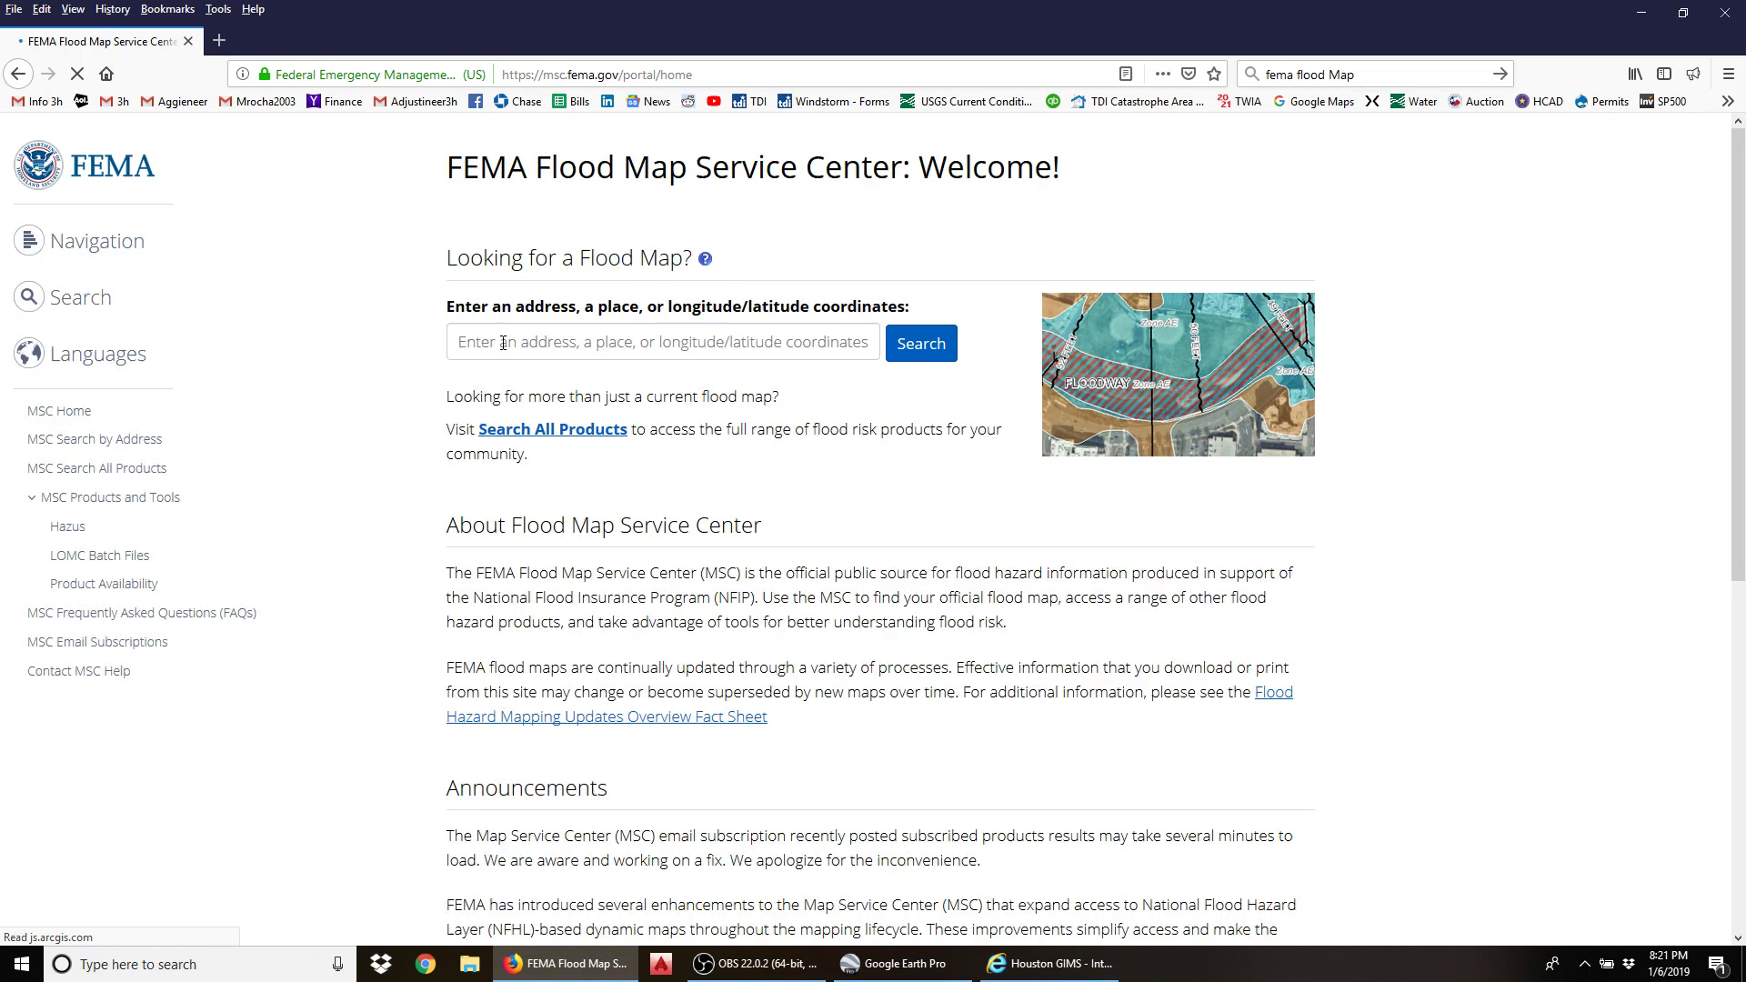
Step: Search the Flood Map Service Center for the location 77017
left_click(659, 342)
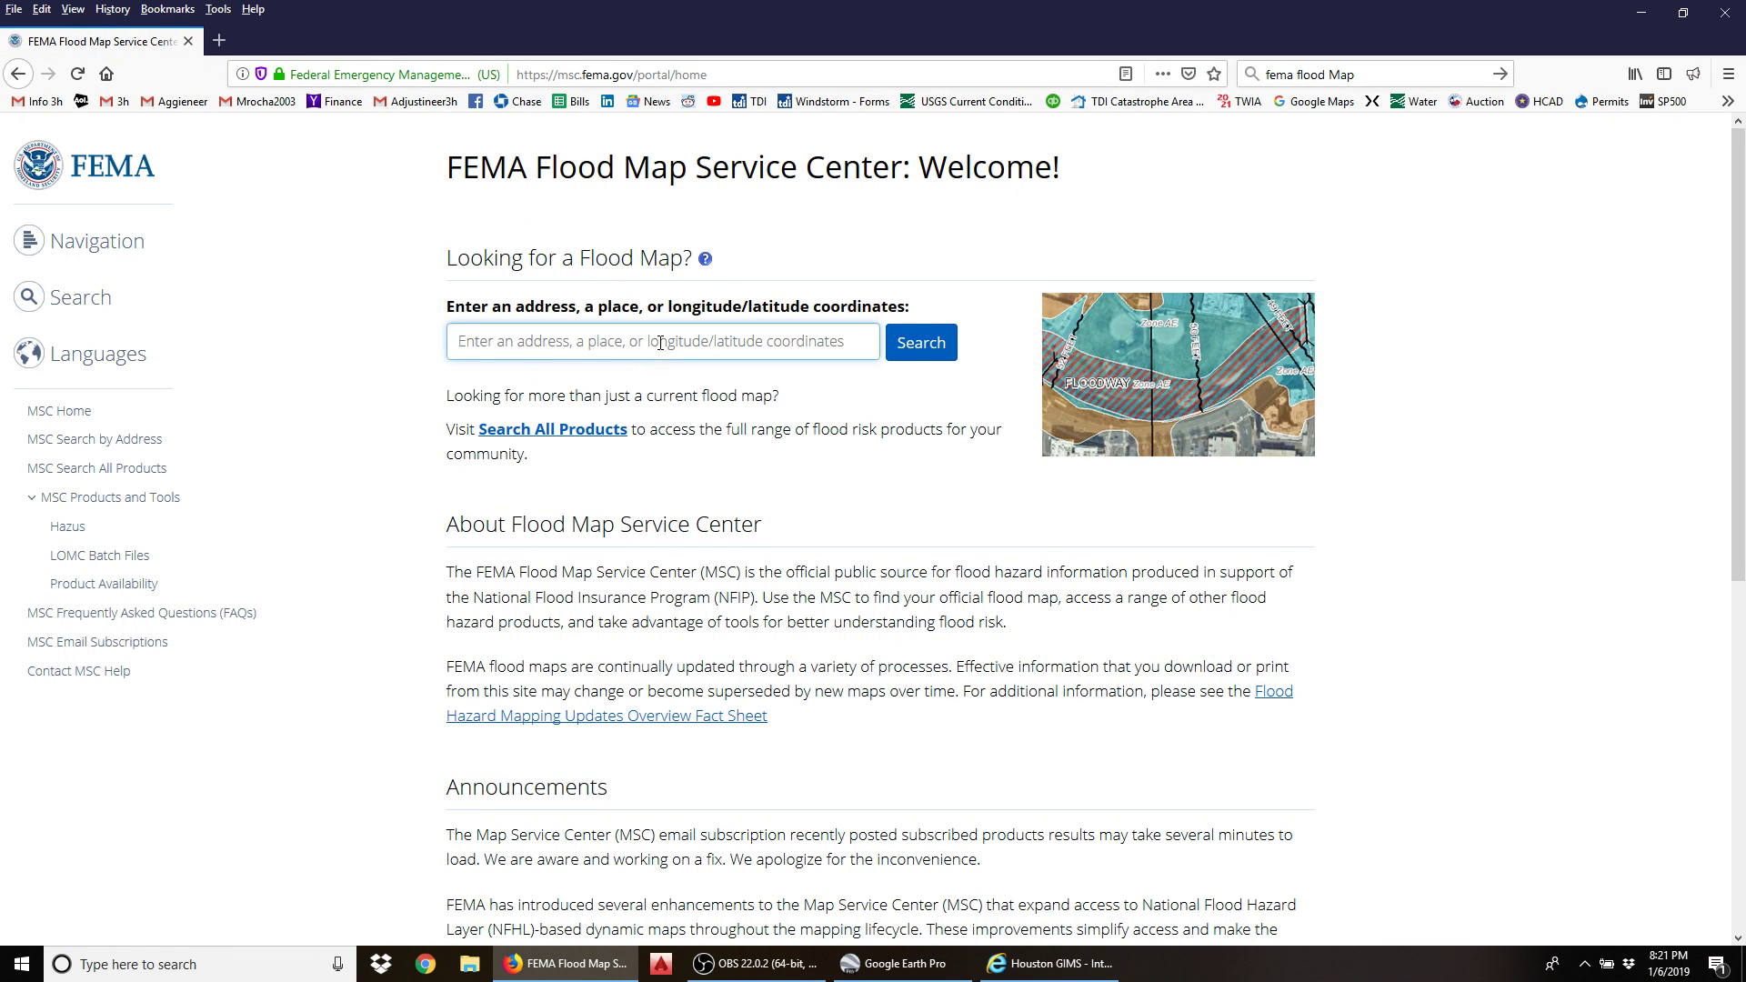
type("7")
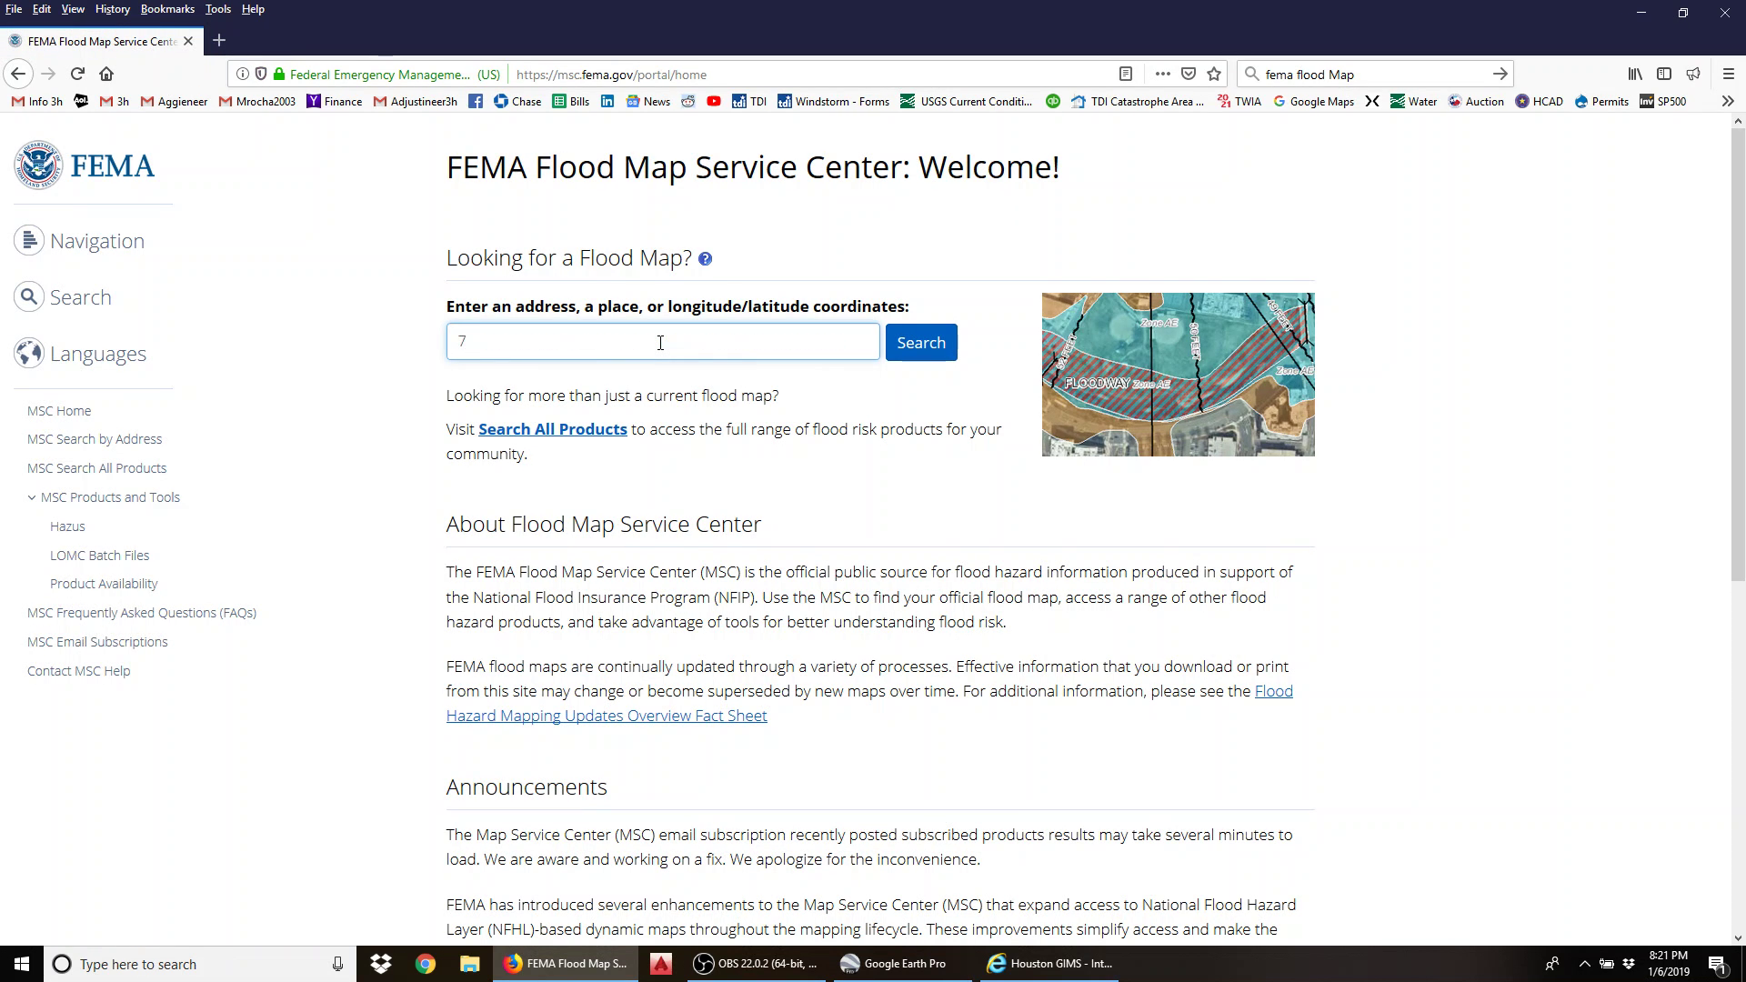
key("BackSpace")
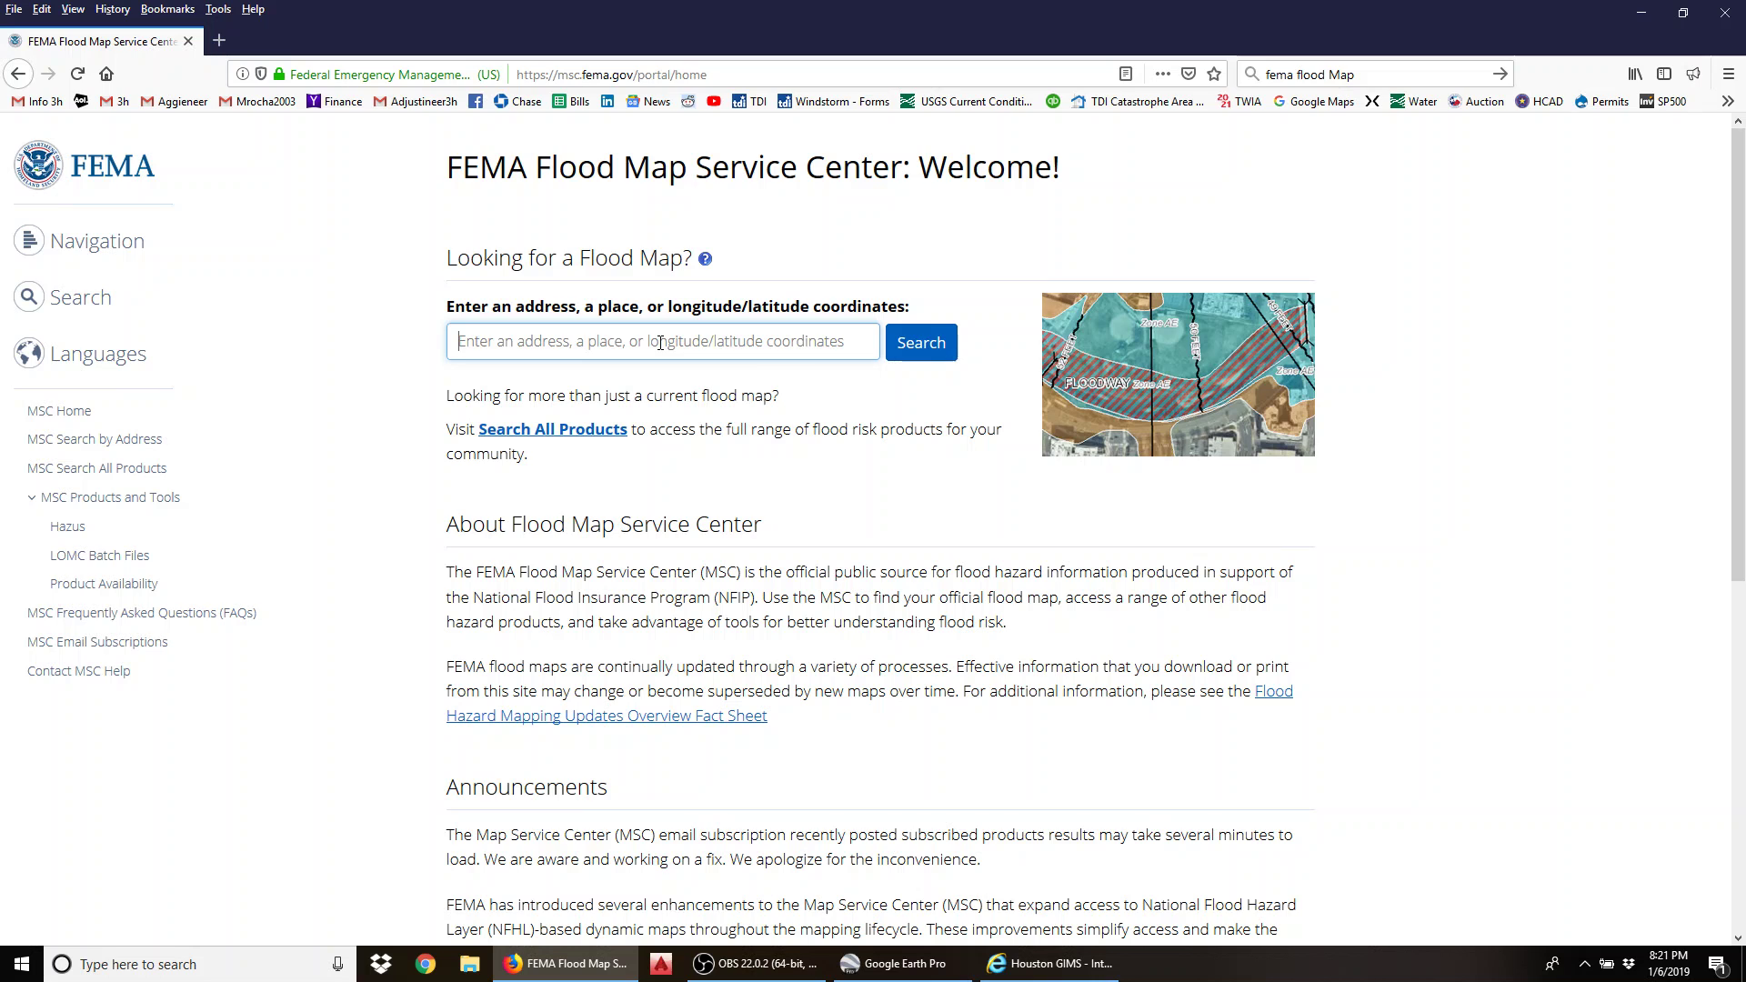
type("77")
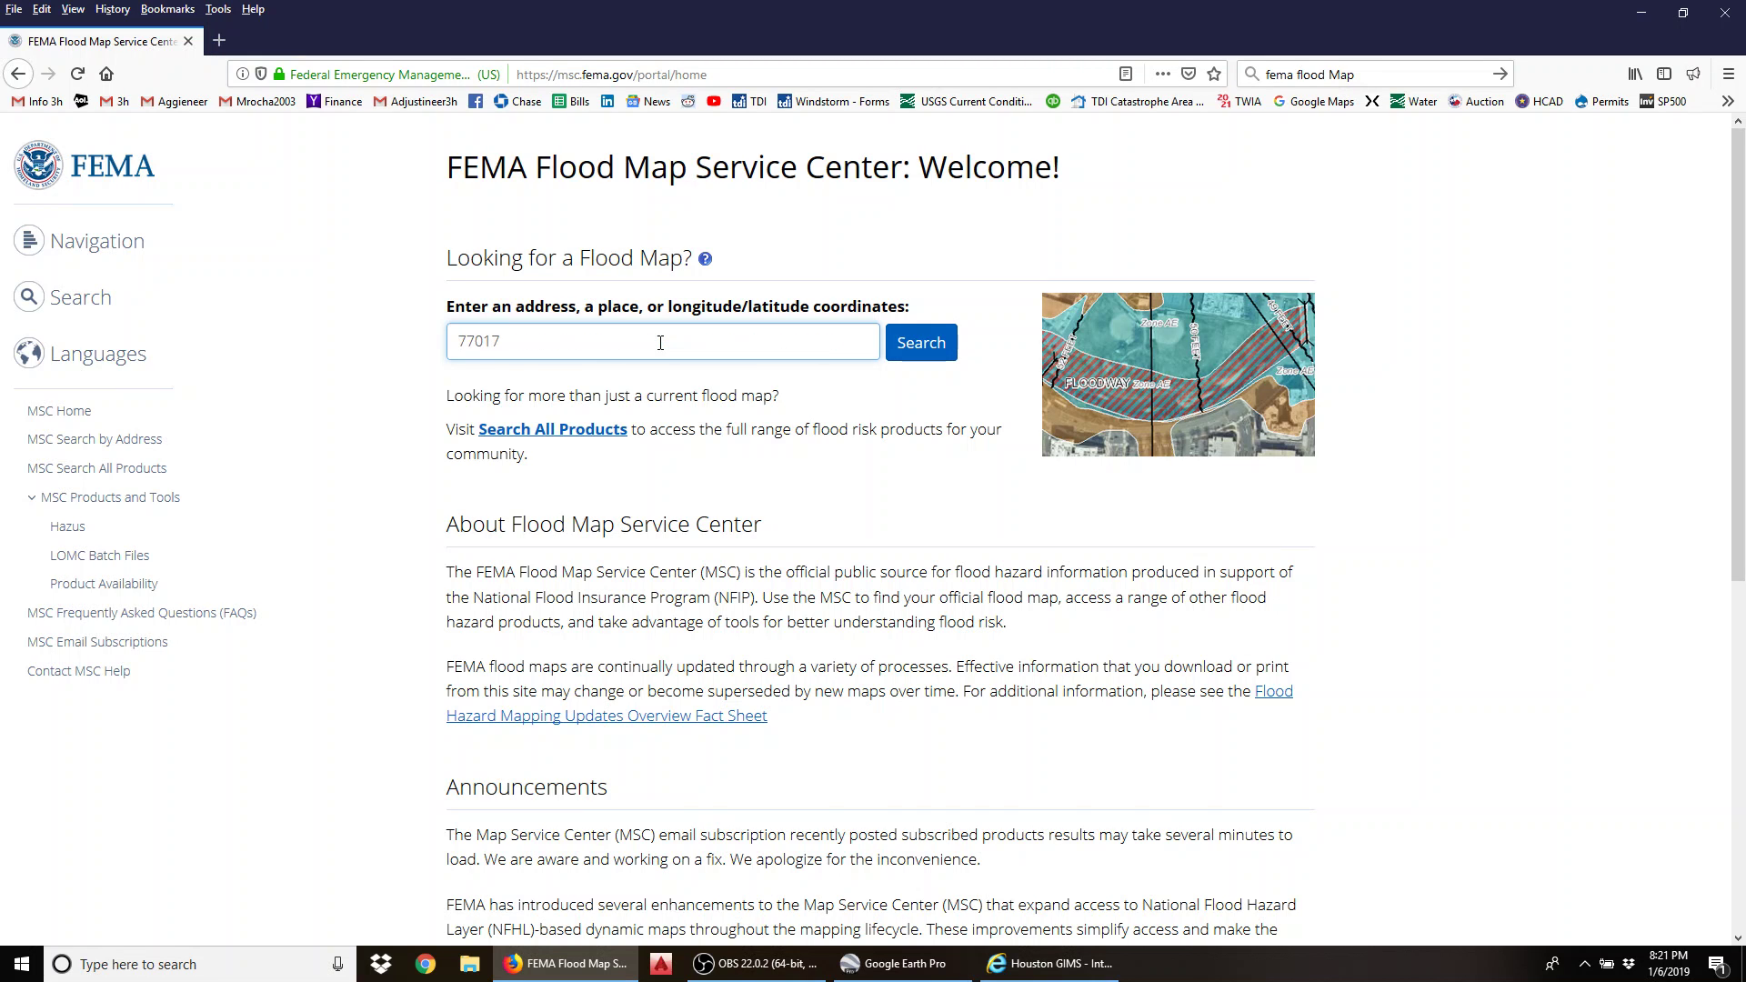
type("017")
key("Return")
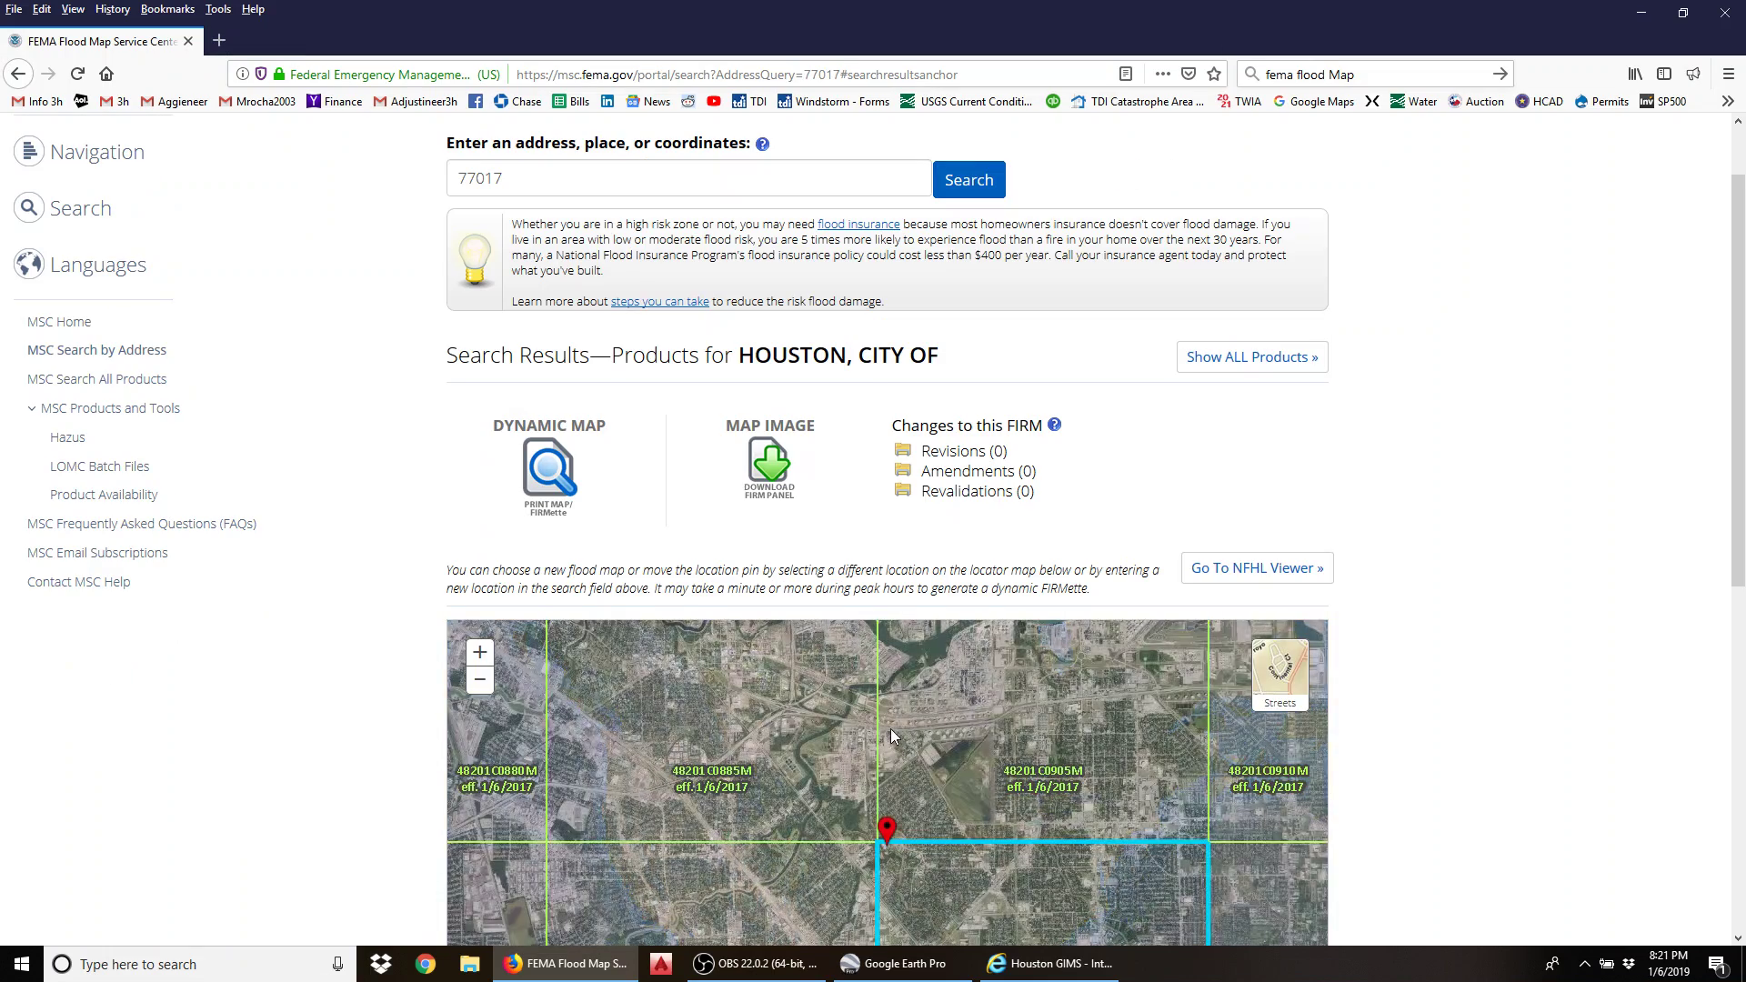
Step: Download the FIRM panel map image for the selected area, saving 48201C0915M.zip
scroll(1455, 573, "down", 3)
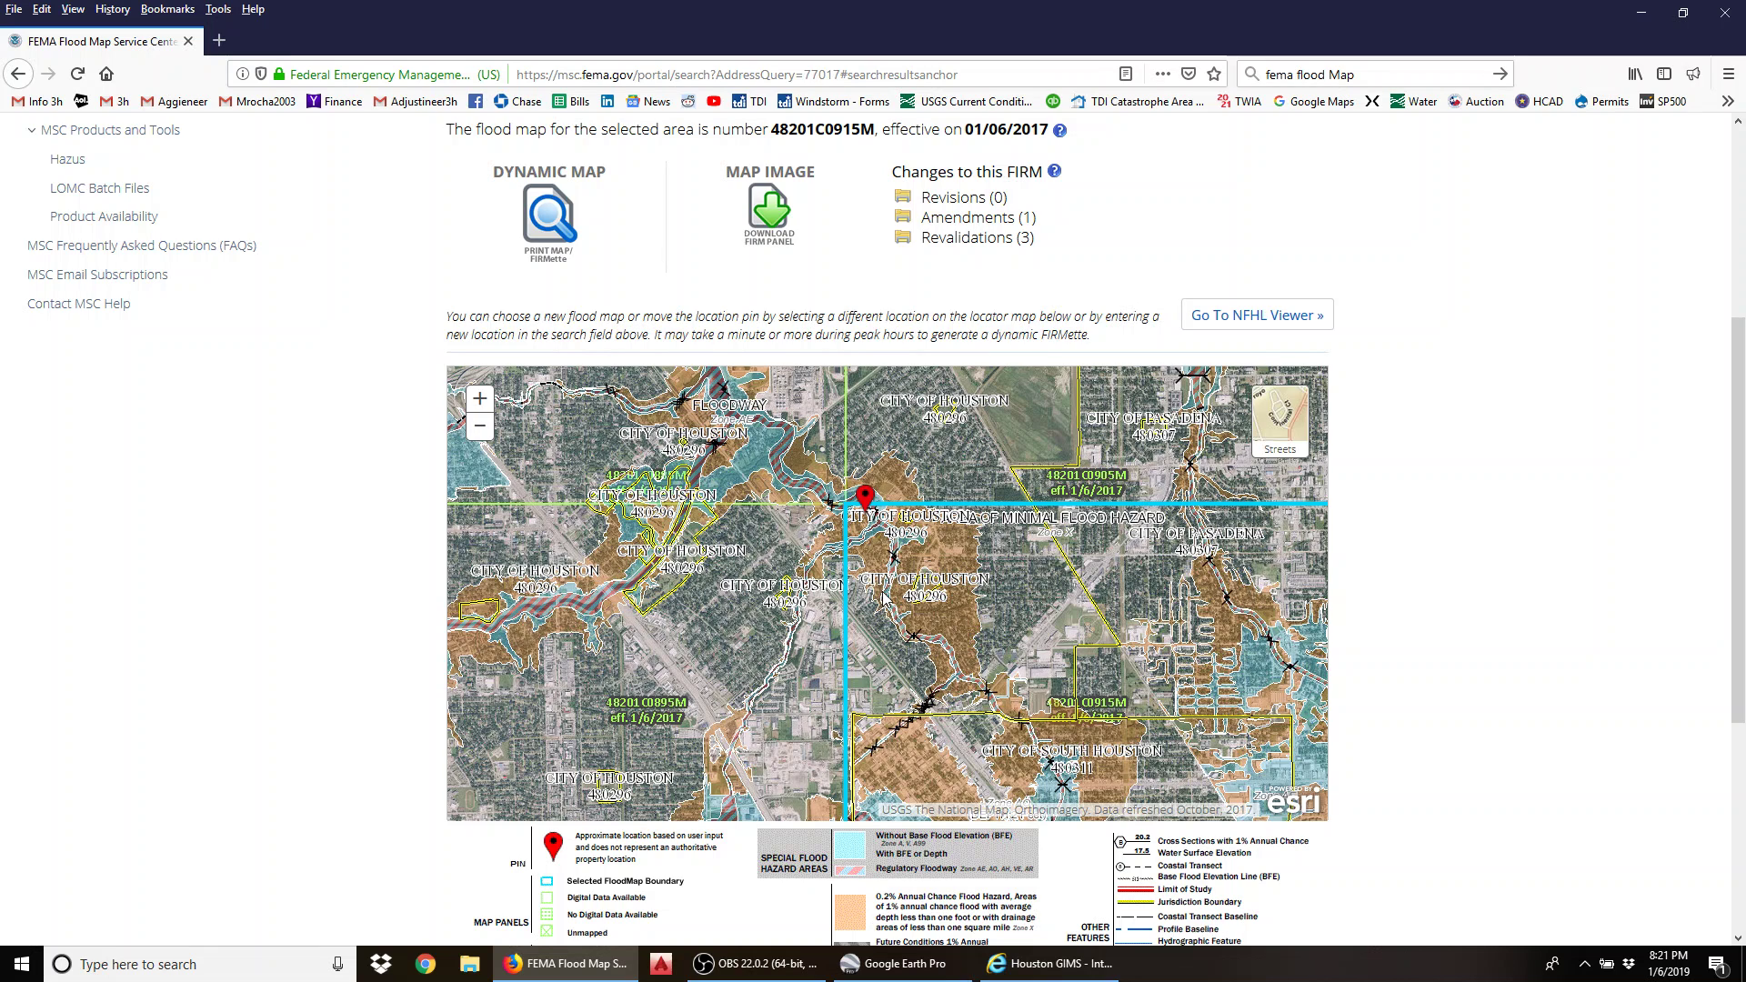
scroll(1543, 612, "up", 2)
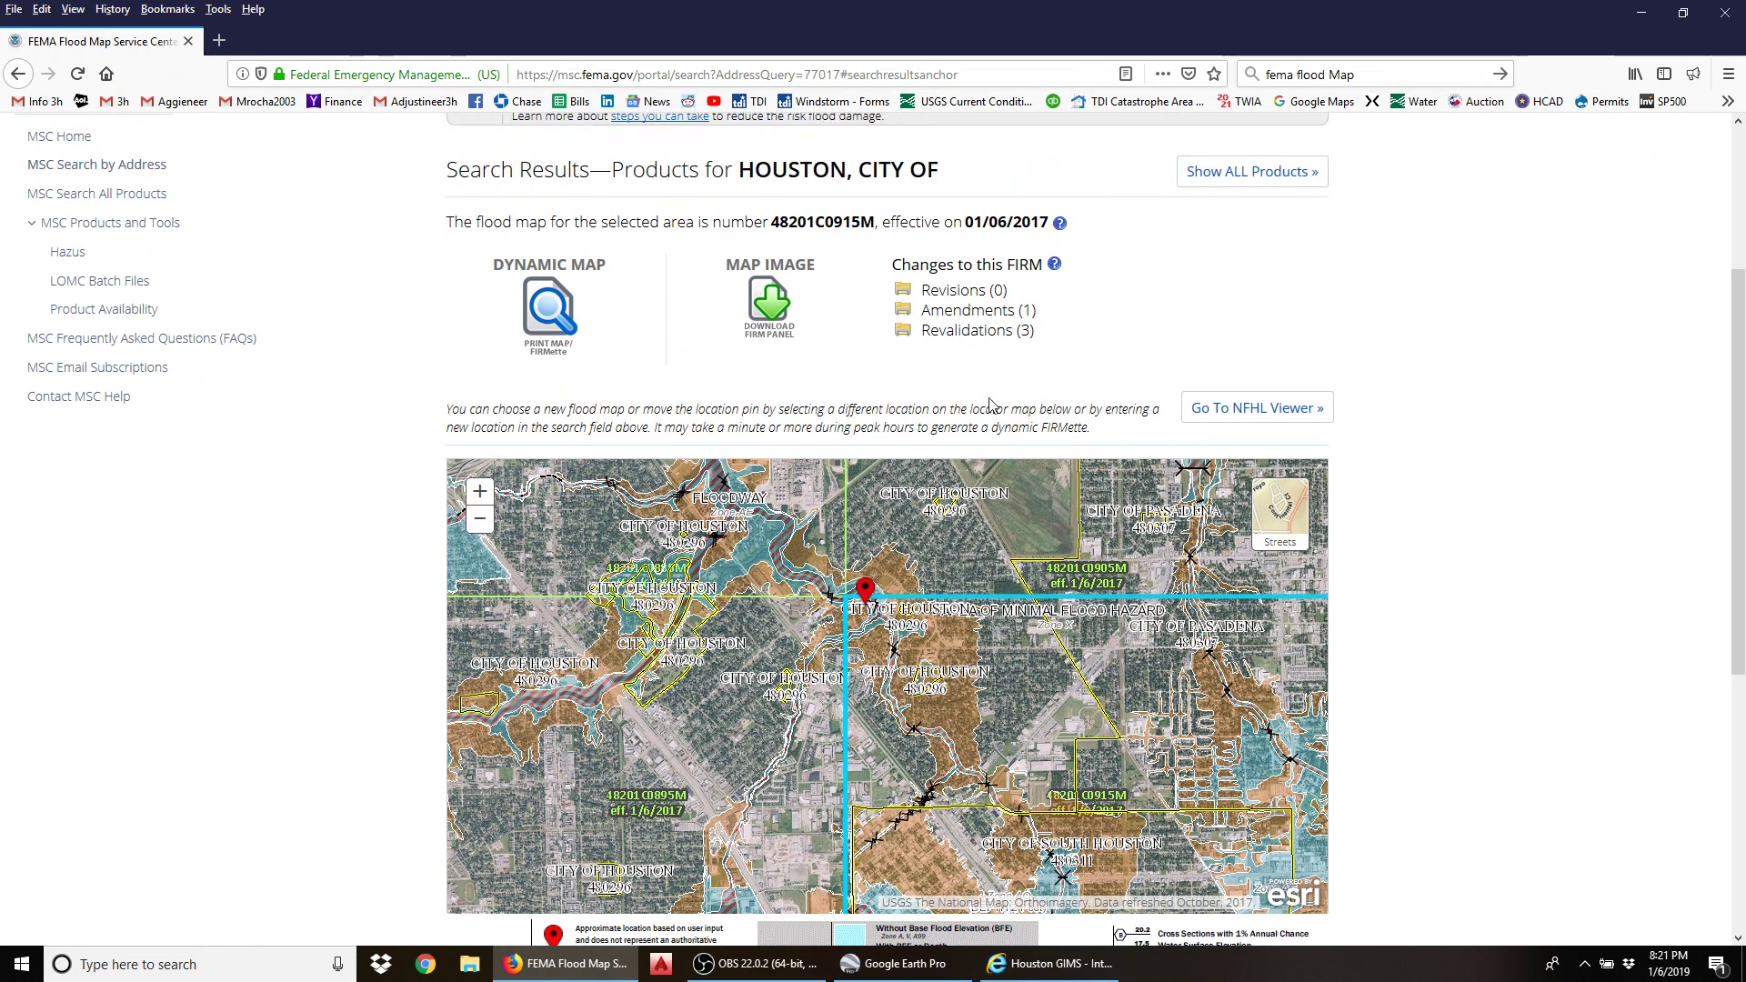
left_click(772, 309)
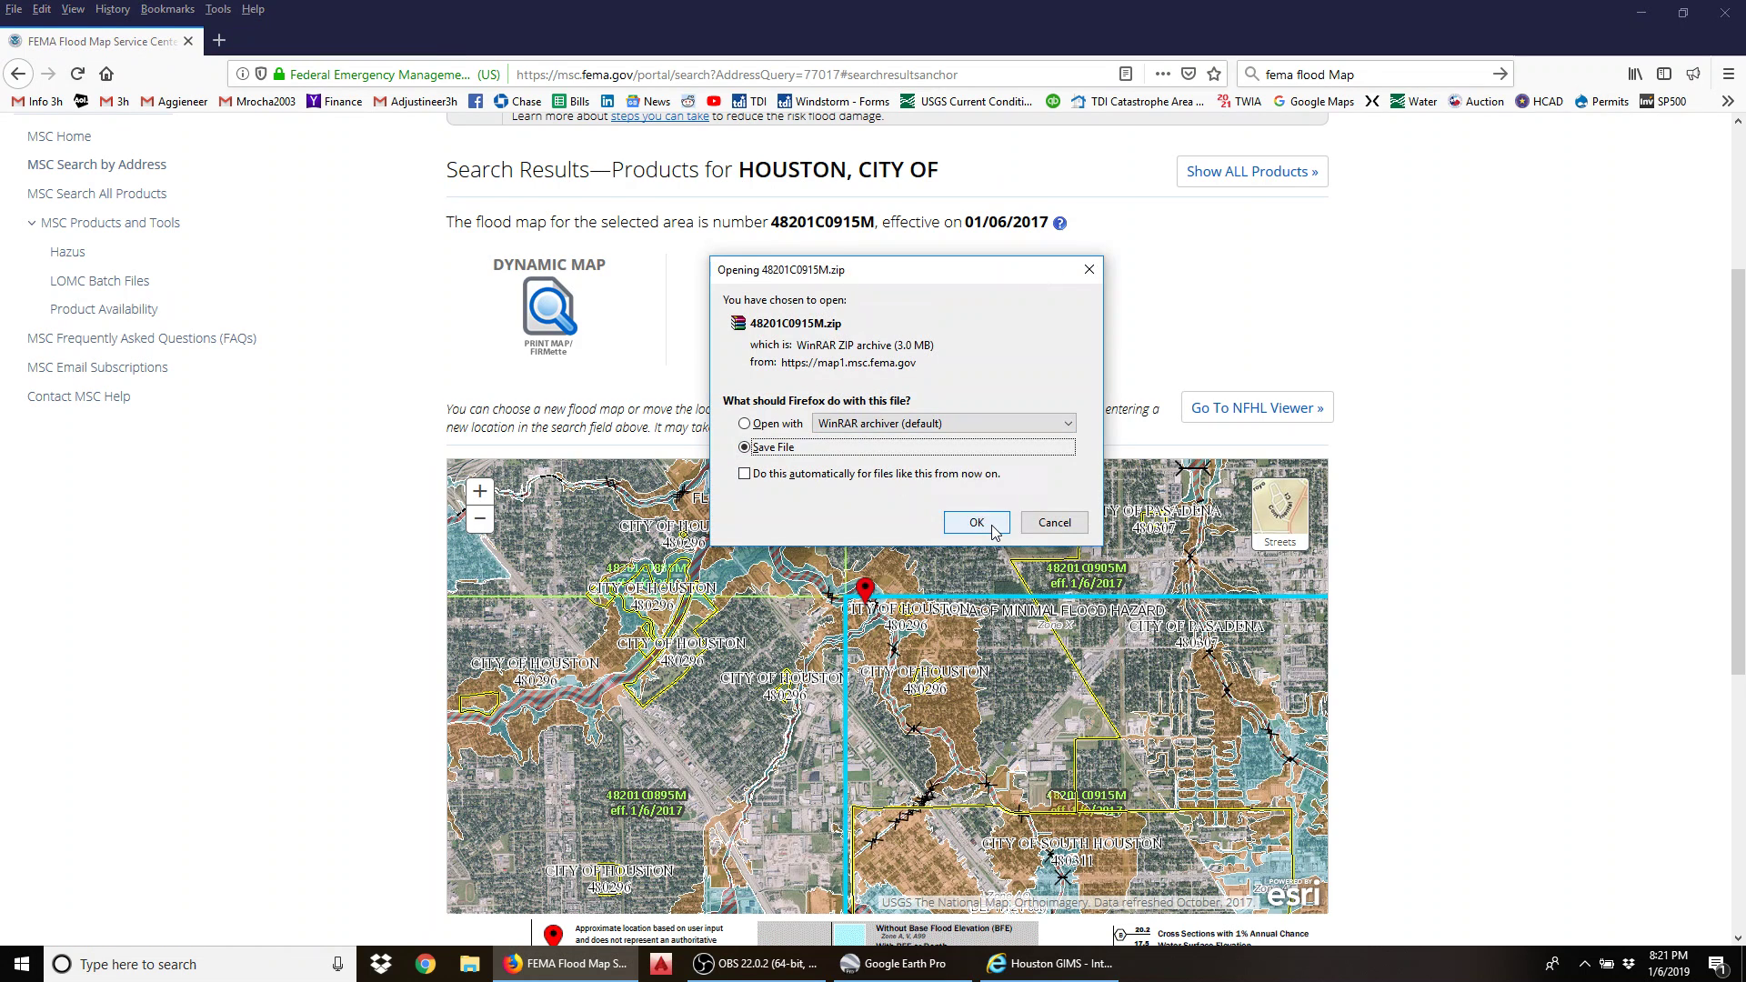
left_click(976, 523)
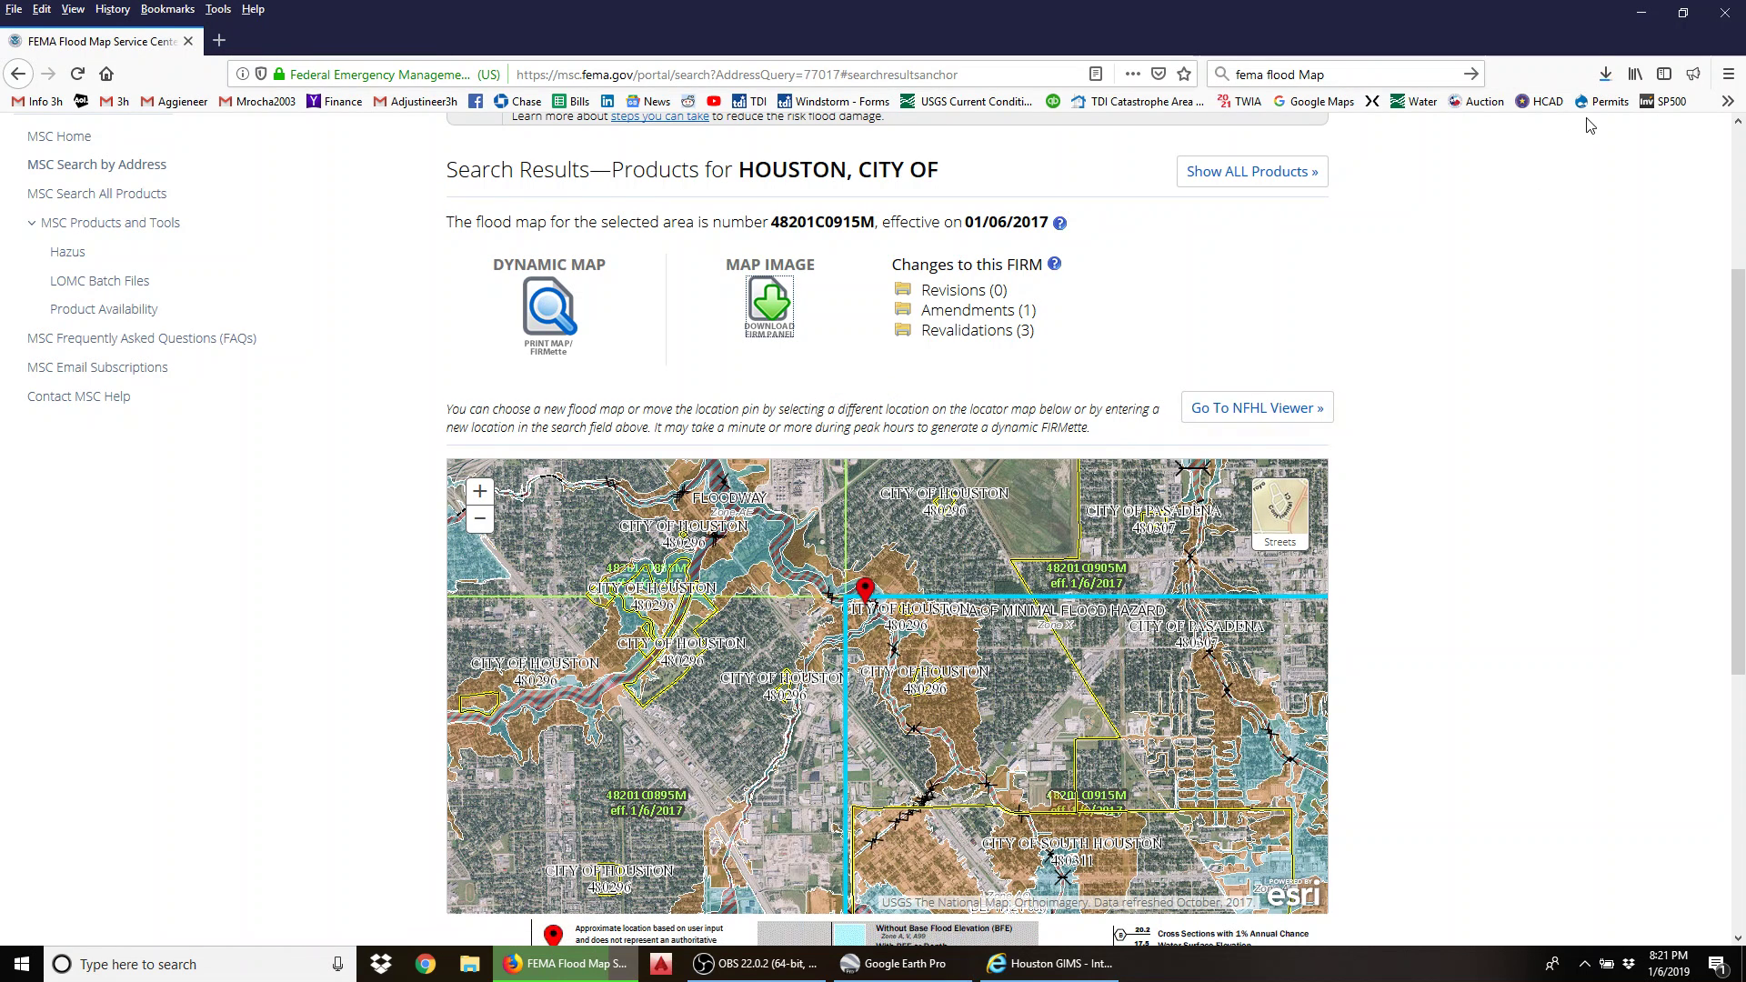
Step: Open File Explorer and browse to the FEMA FIS folder in 3H Engineering & Construction, under _References
left_click(468, 966)
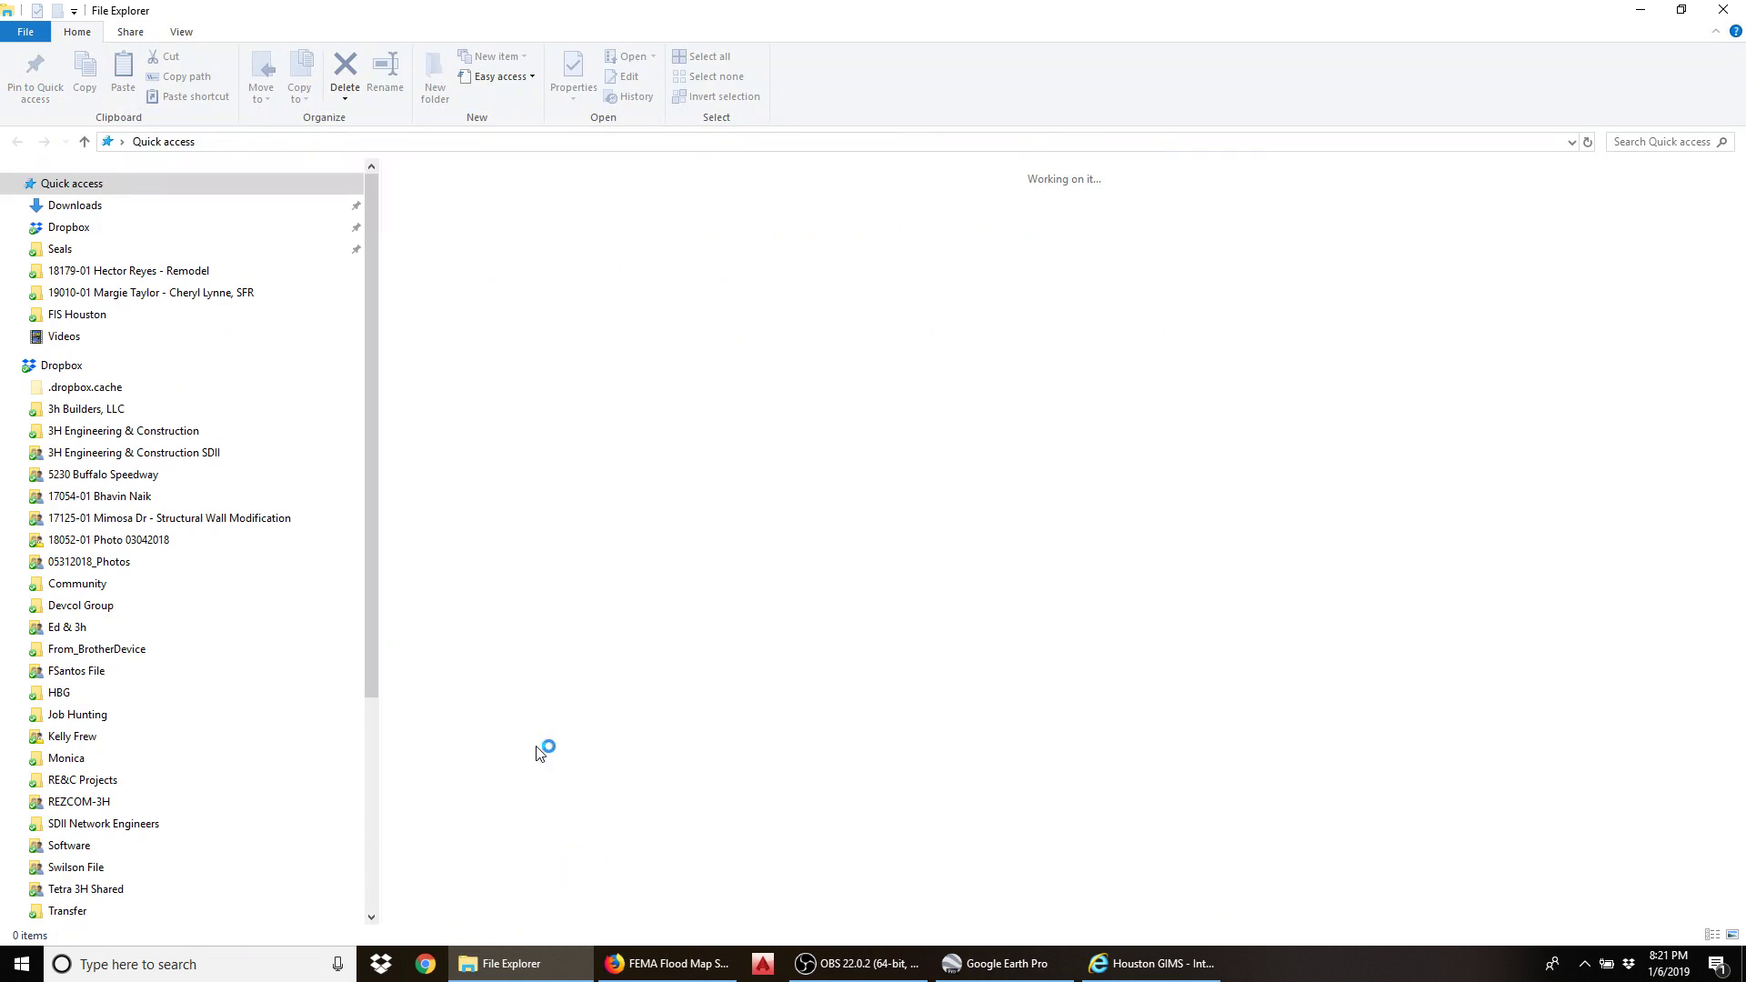
left_click(123, 431)
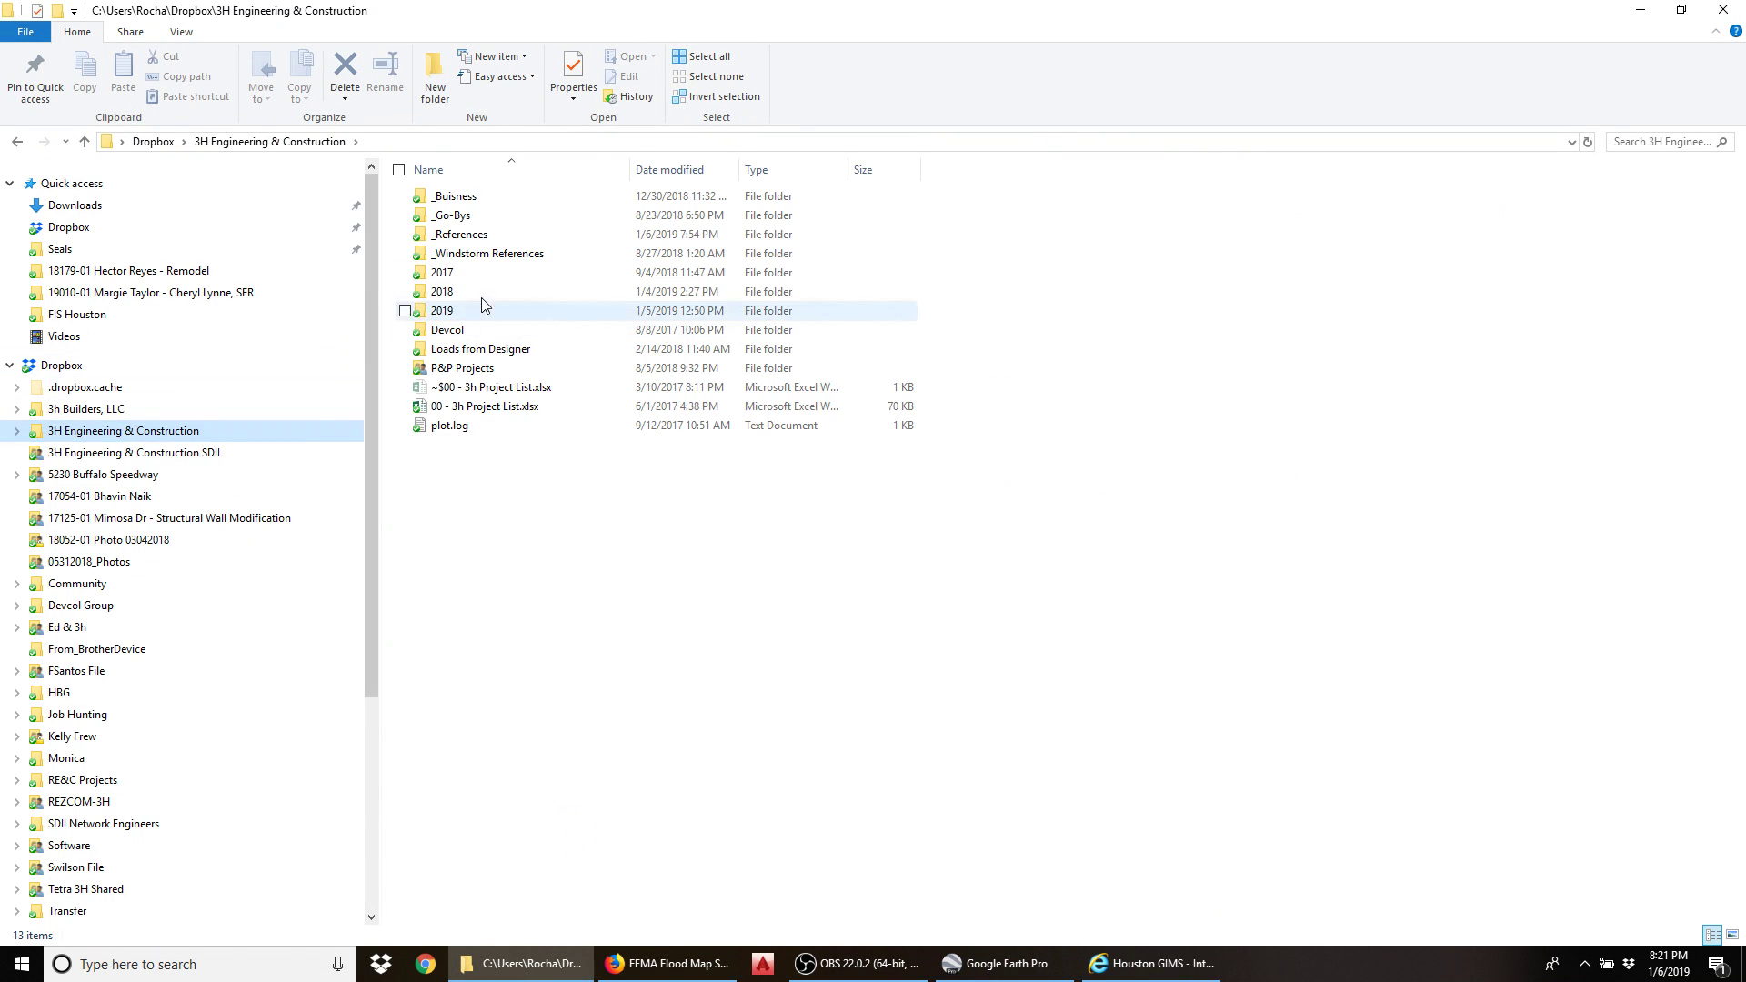
double_click(465, 235)
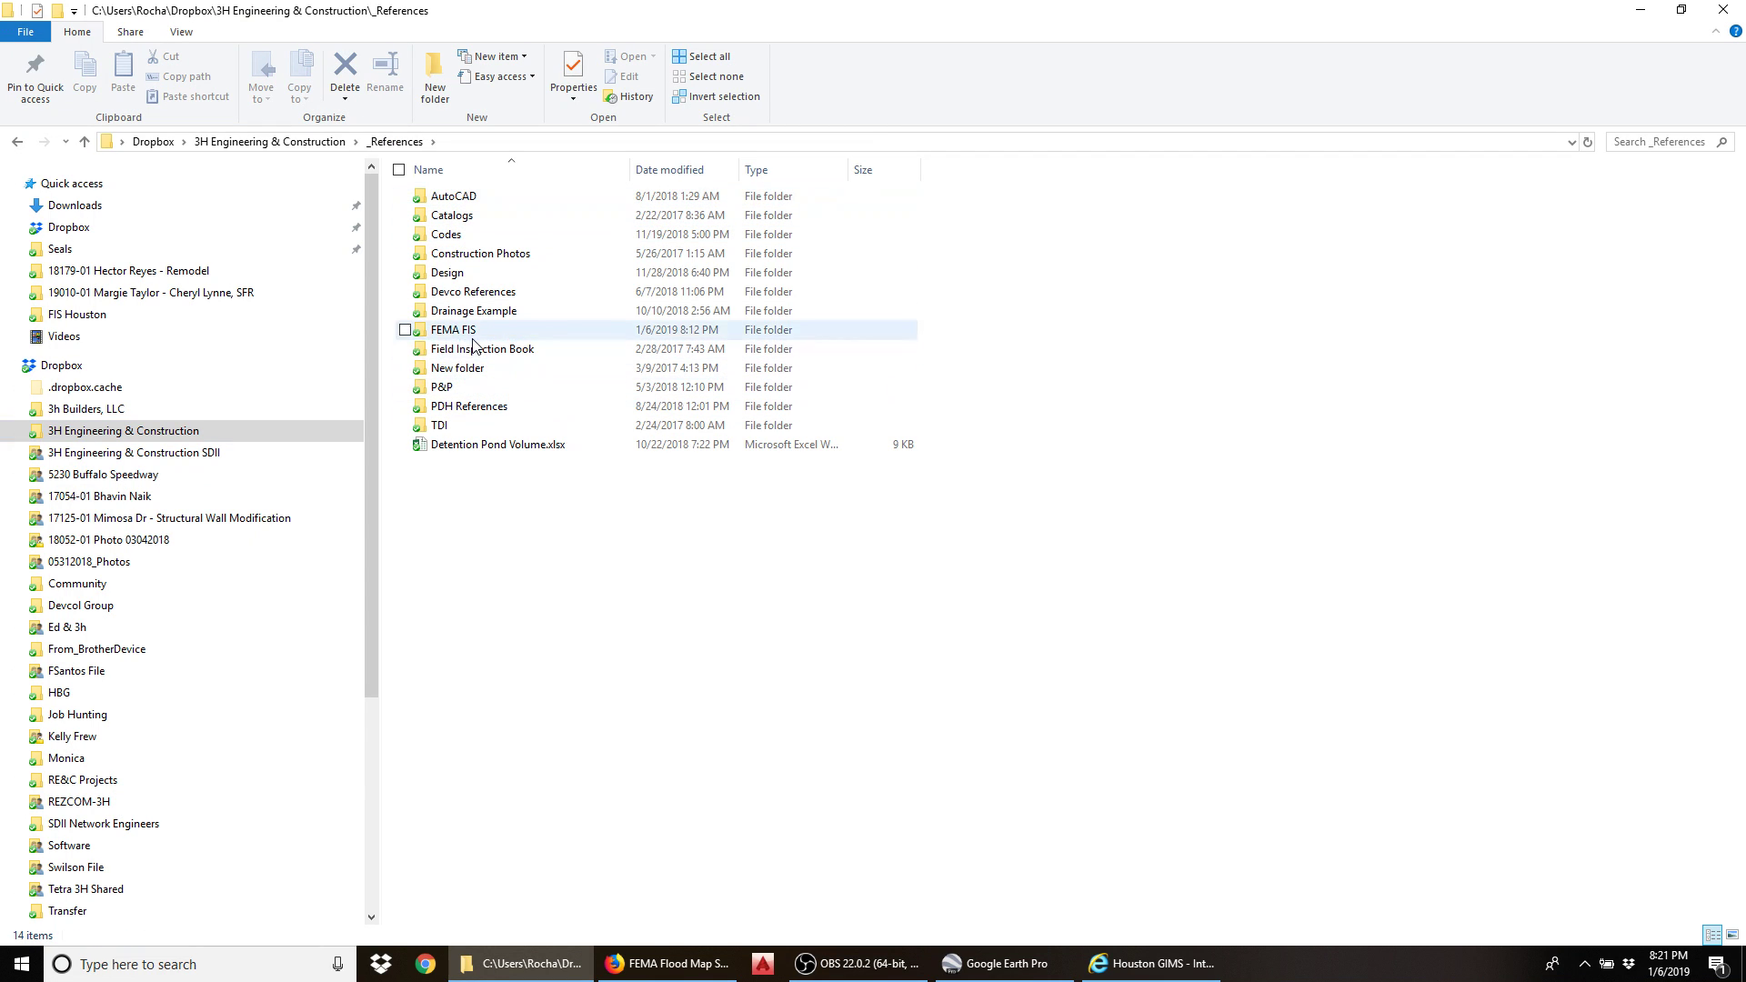
left_click(473, 333)
double_click(473, 332)
Step: Open the flood map file 48201C0915M.pdf from the FEMA FIS folder in Adobe Acrobat and maximize its window
double_click(459, 196)
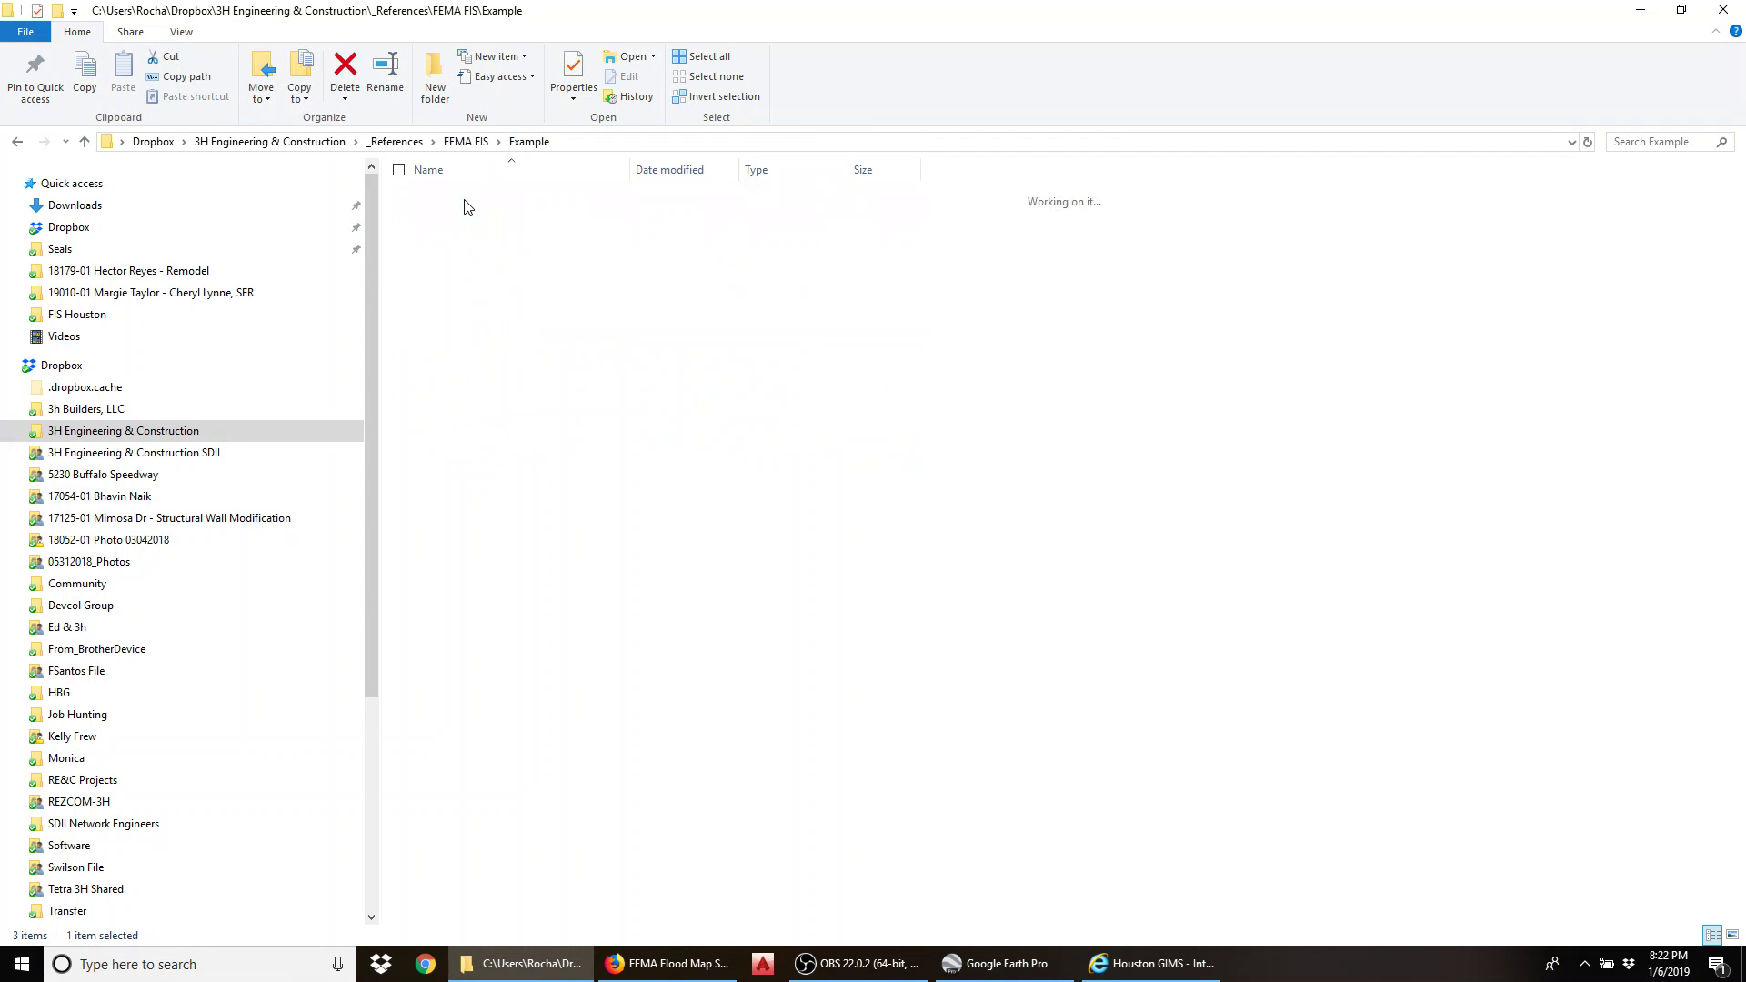
key("alt+Left")
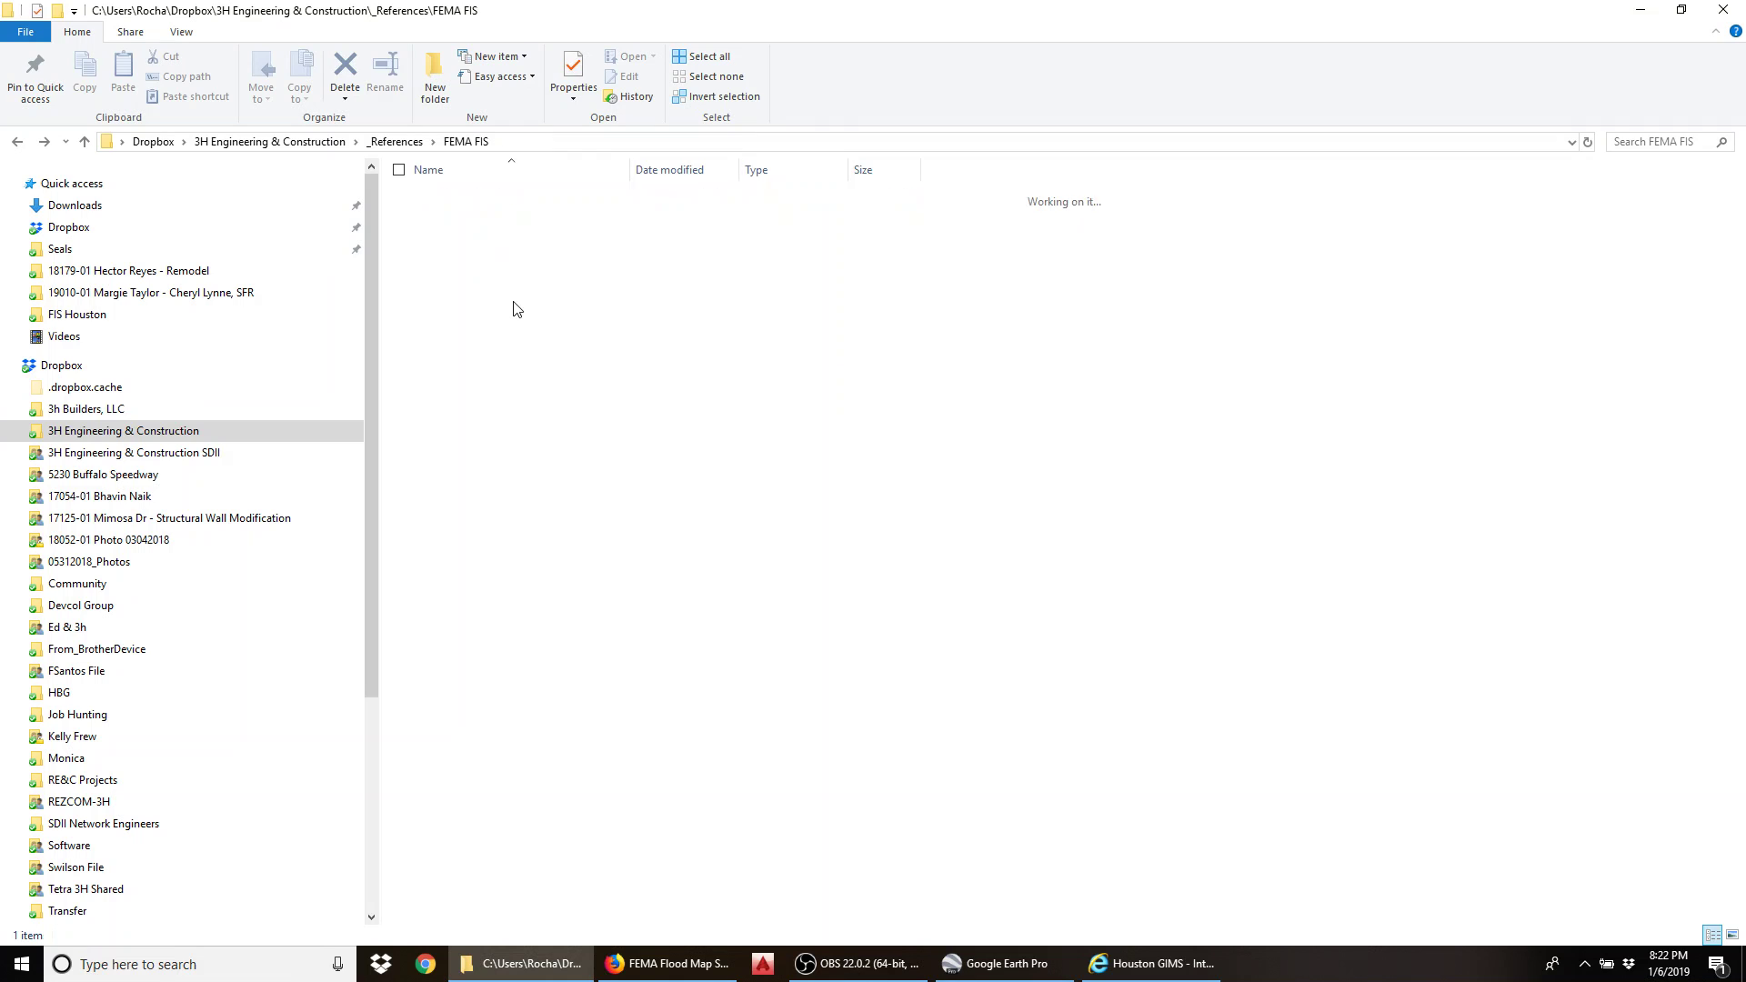
double_click(491, 238)
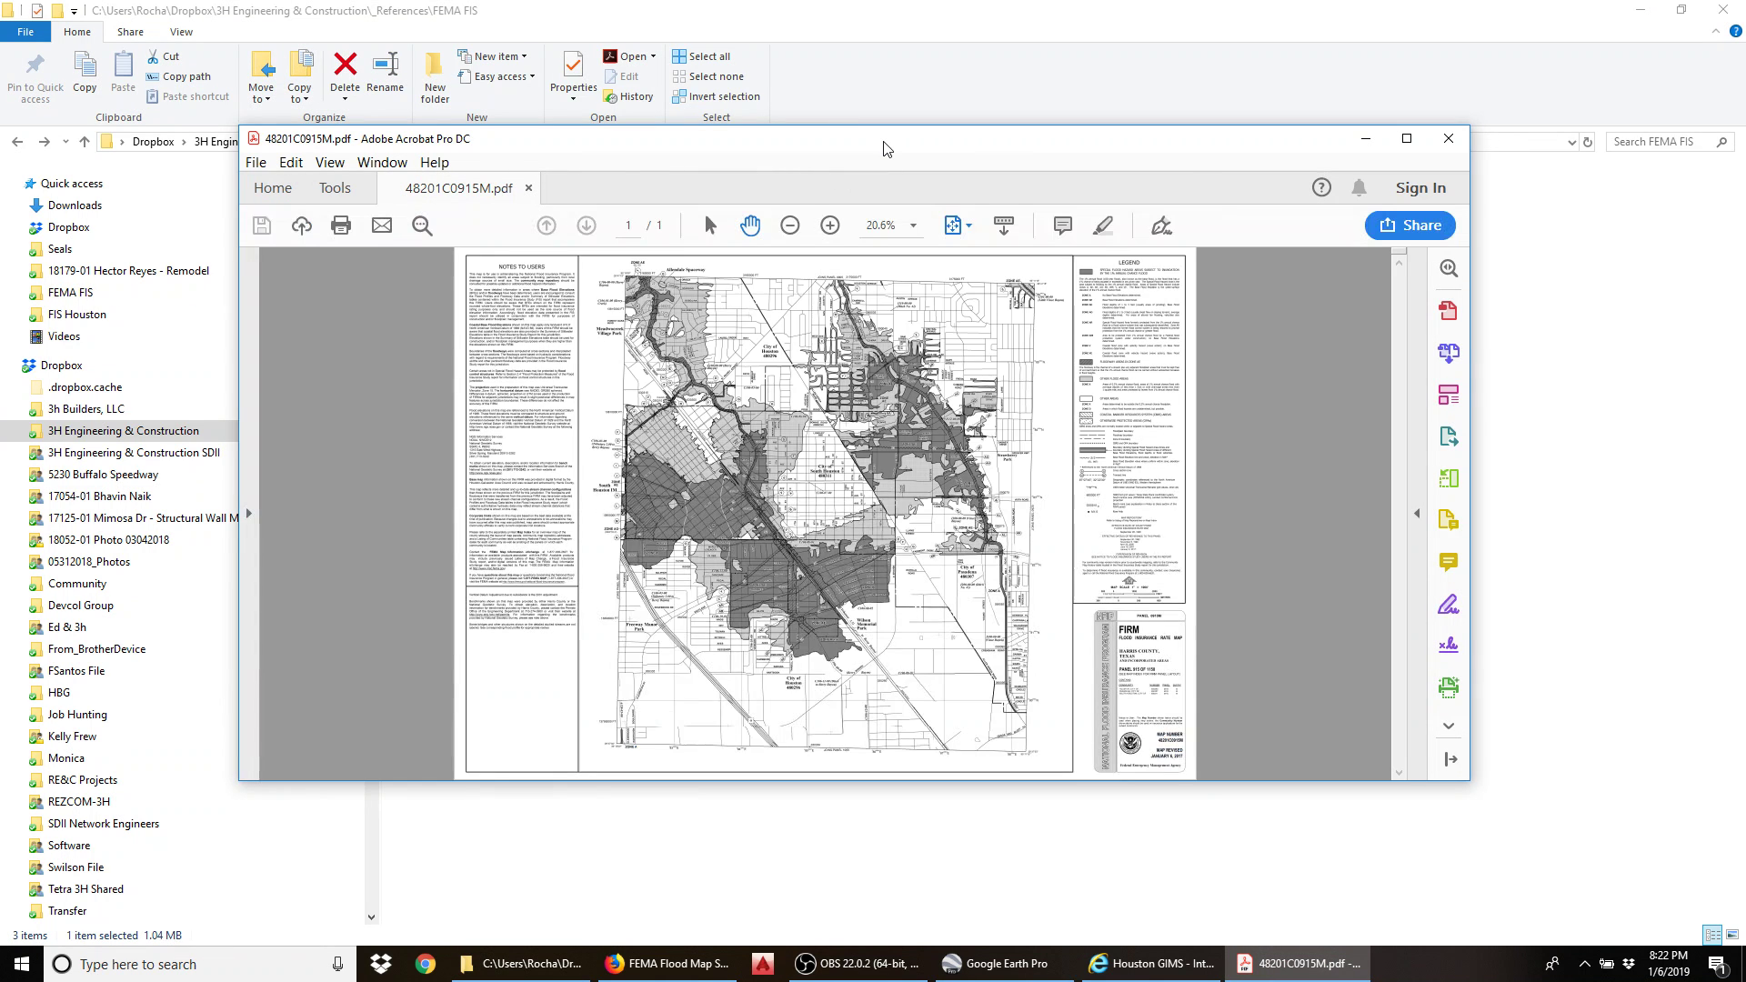
double_click(882, 140)
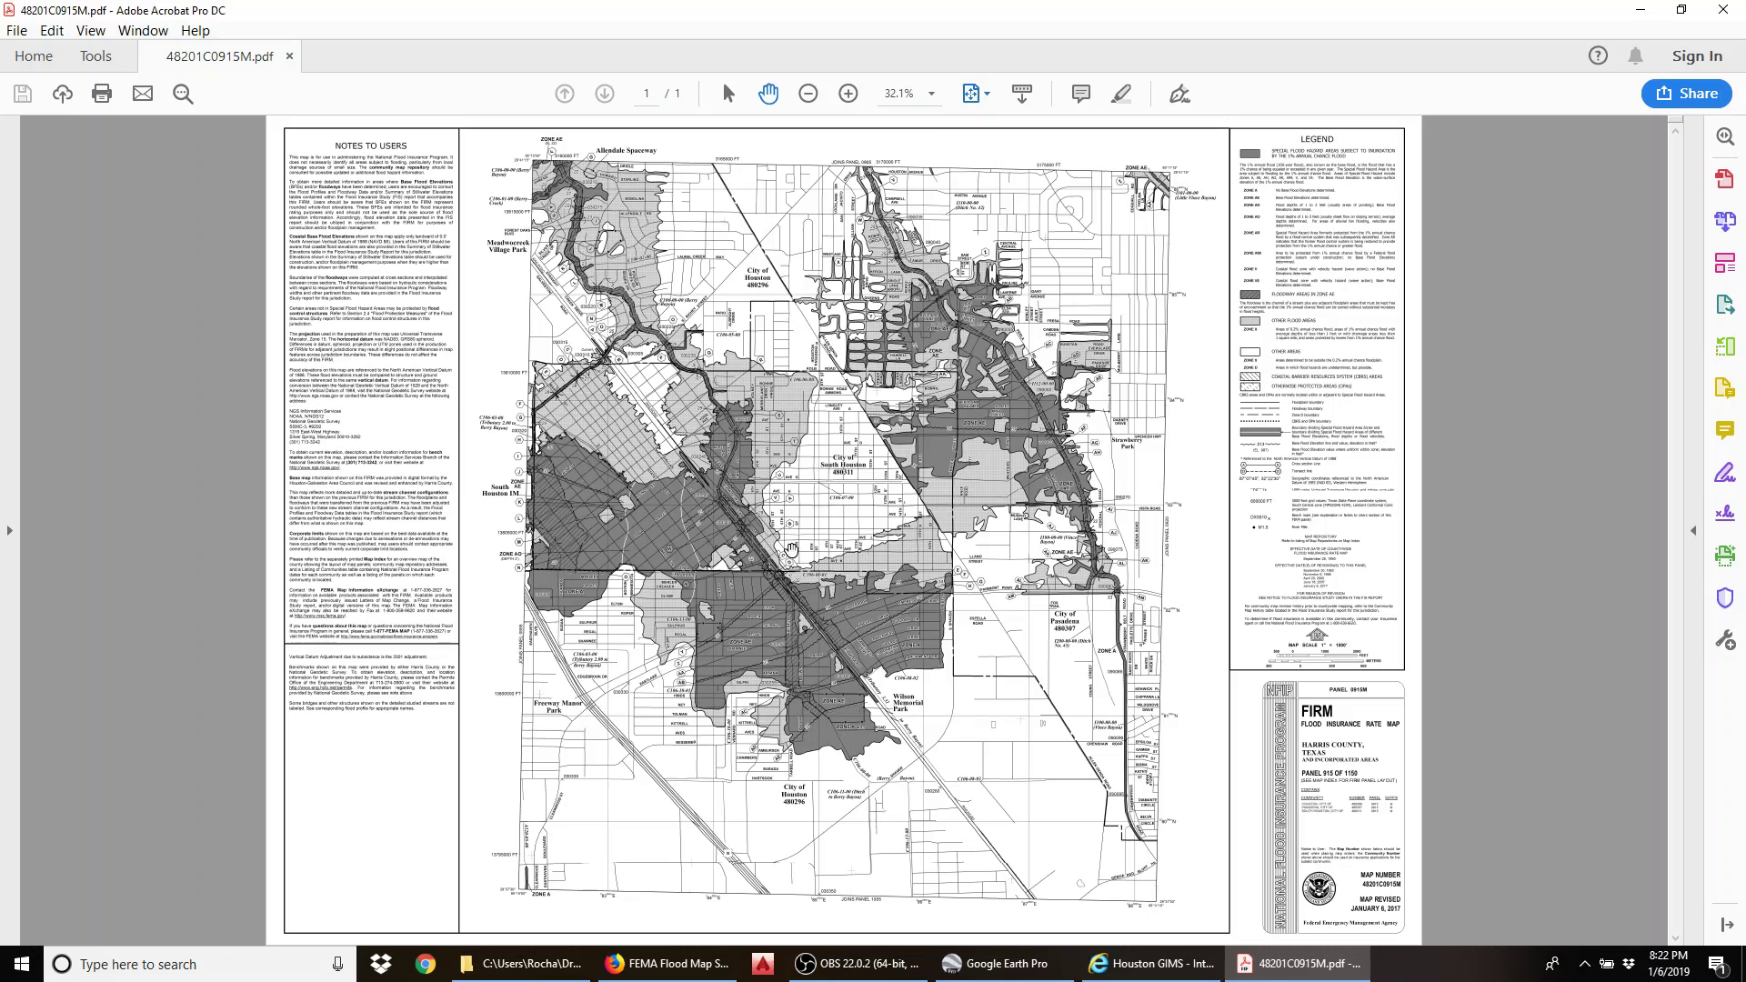
Step: Examine the flood zones, base flood elevations and cross sections along Berry Bayou near Meadowcreek Village Park on the FIRM panel
scroll(773, 473, "up", 2)
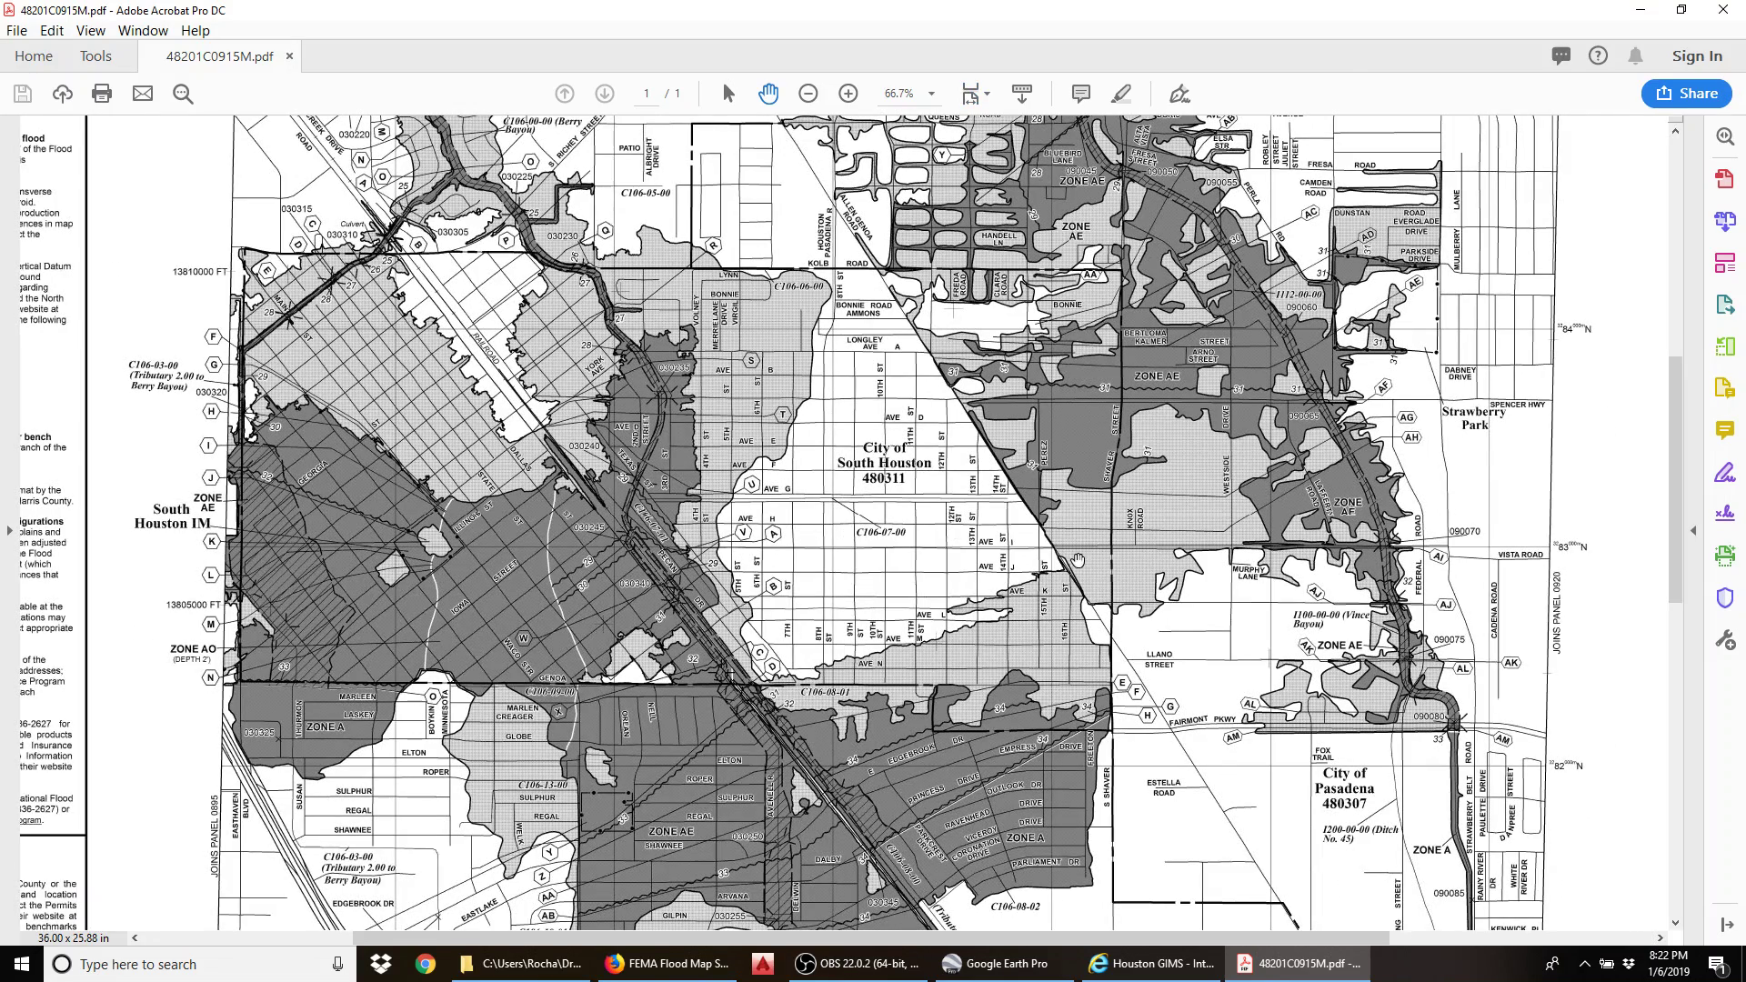
scroll(769, 537, "up", 2)
scroll(599, 324, "up", 3)
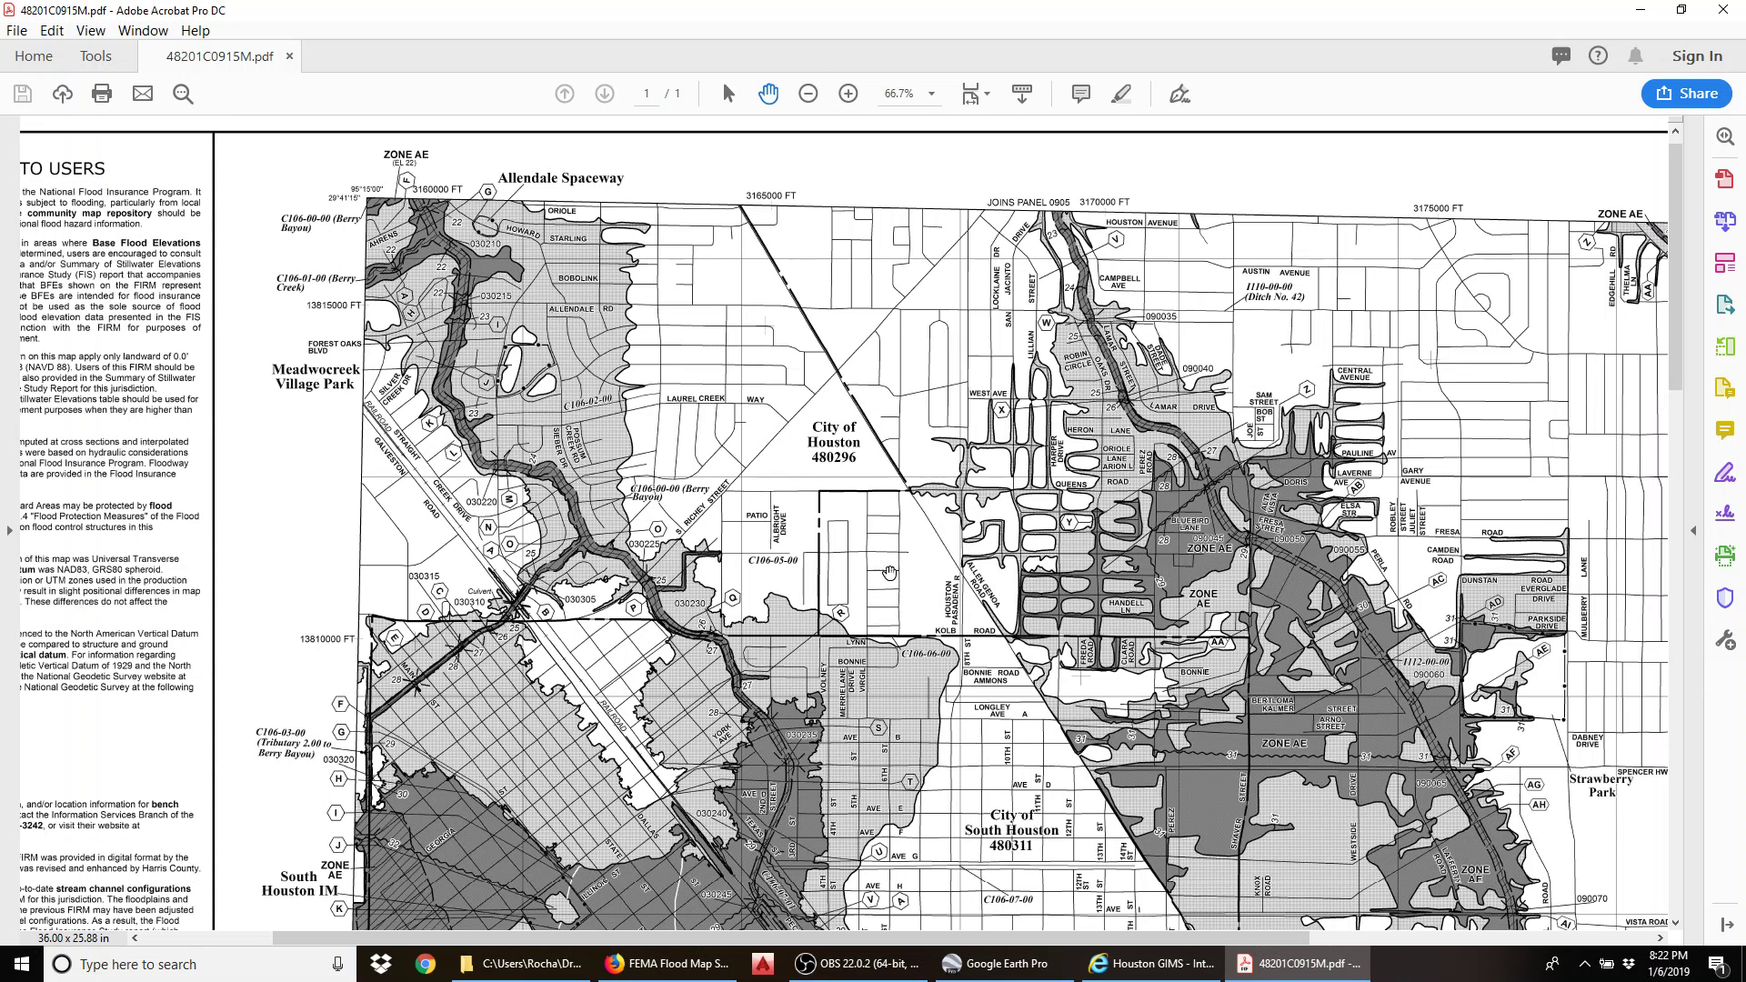
left_click_drag(818, 553, 684, 455)
left_click_drag(443, 381, 788, 484)
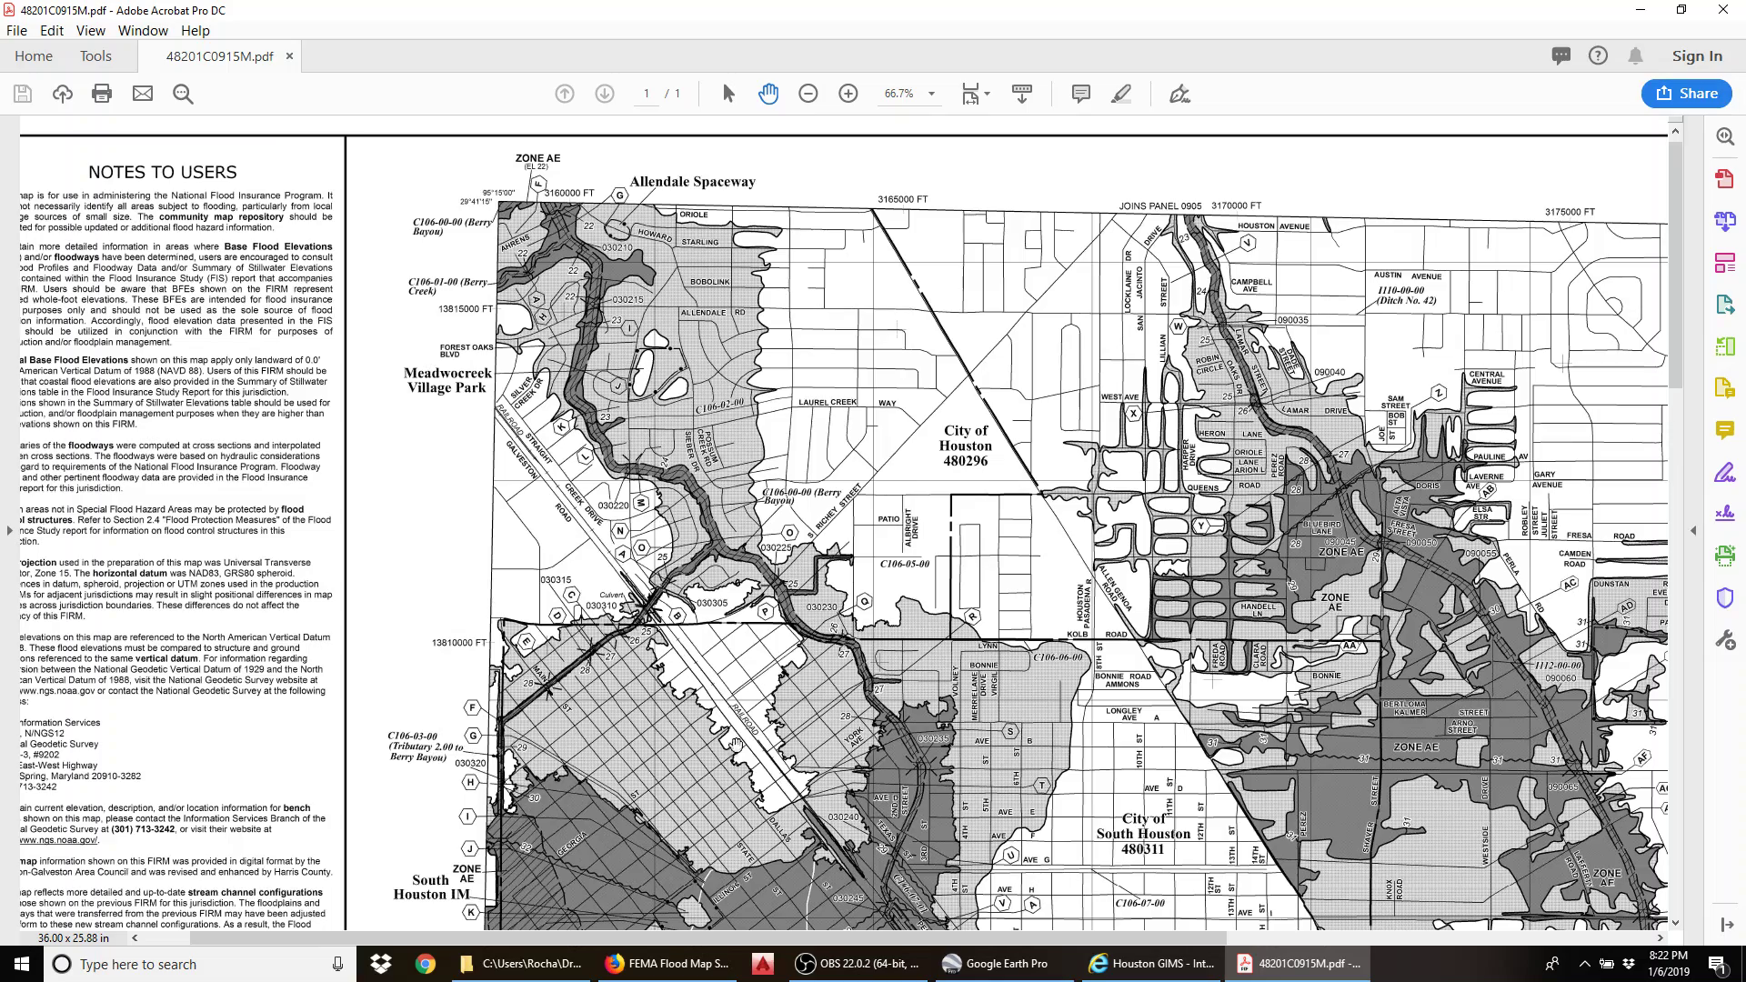
scroll(765, 695, "up", 3)
scroll(765, 695, "up", 5)
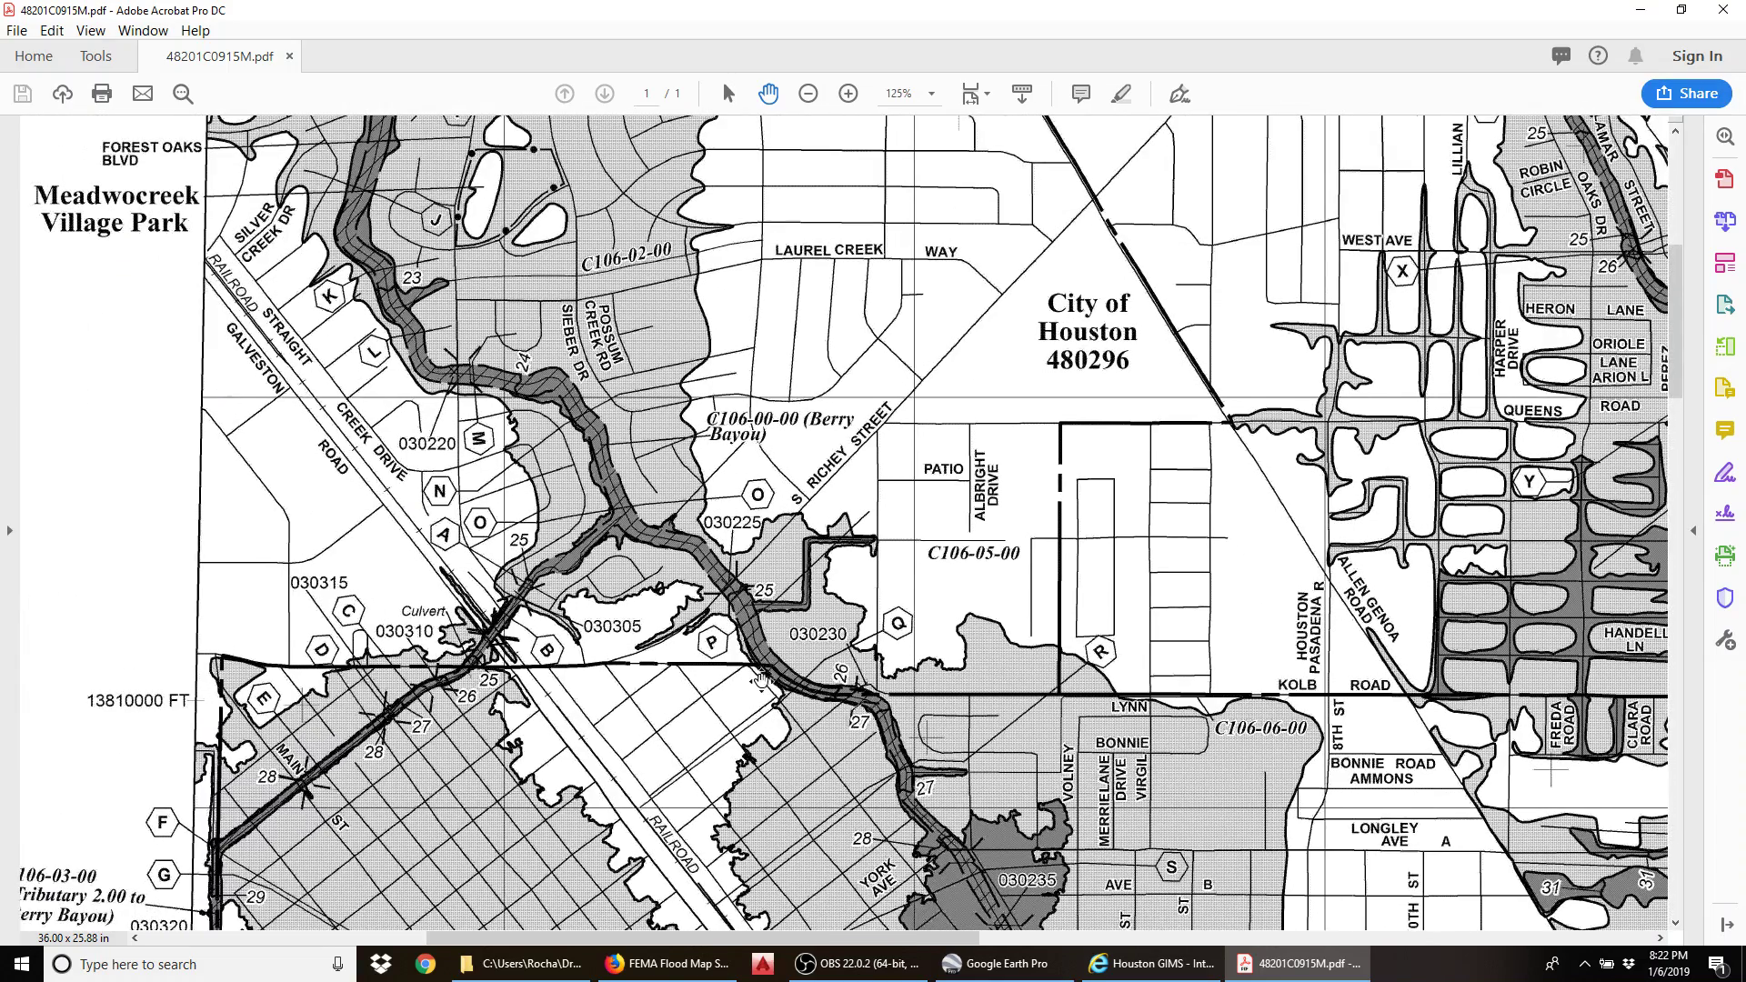
scroll(766, 639, "up", 5)
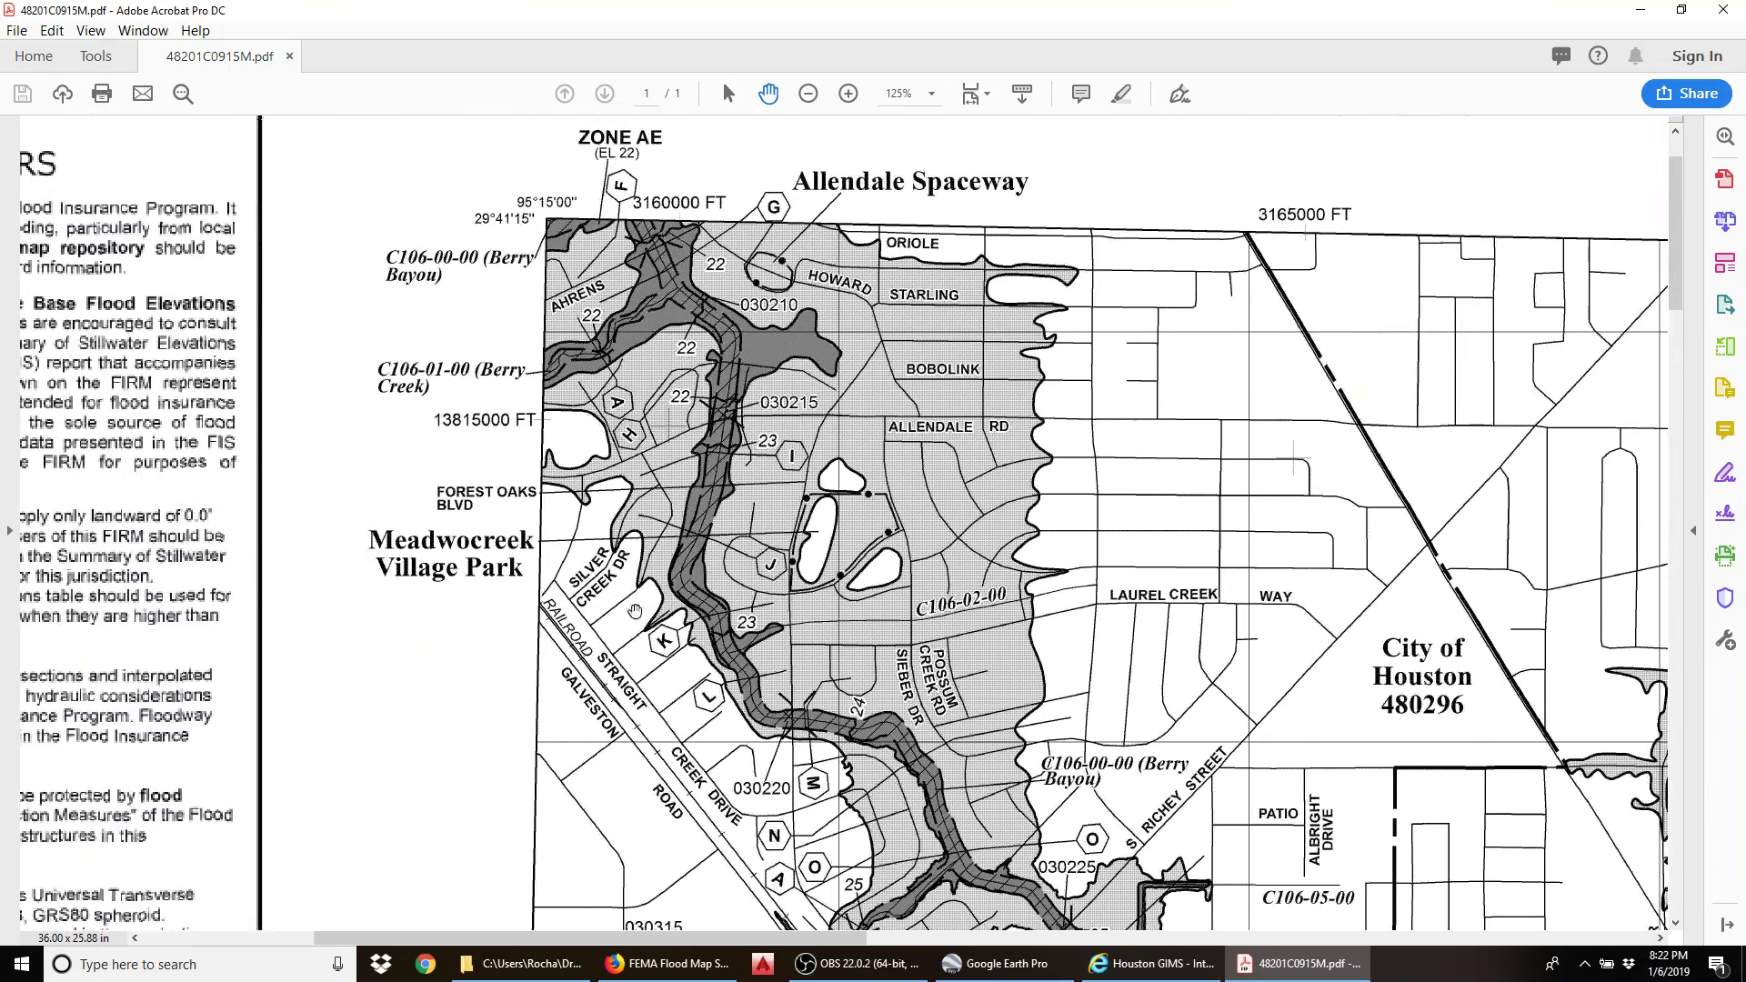
scroll(658, 628, "up", 5)
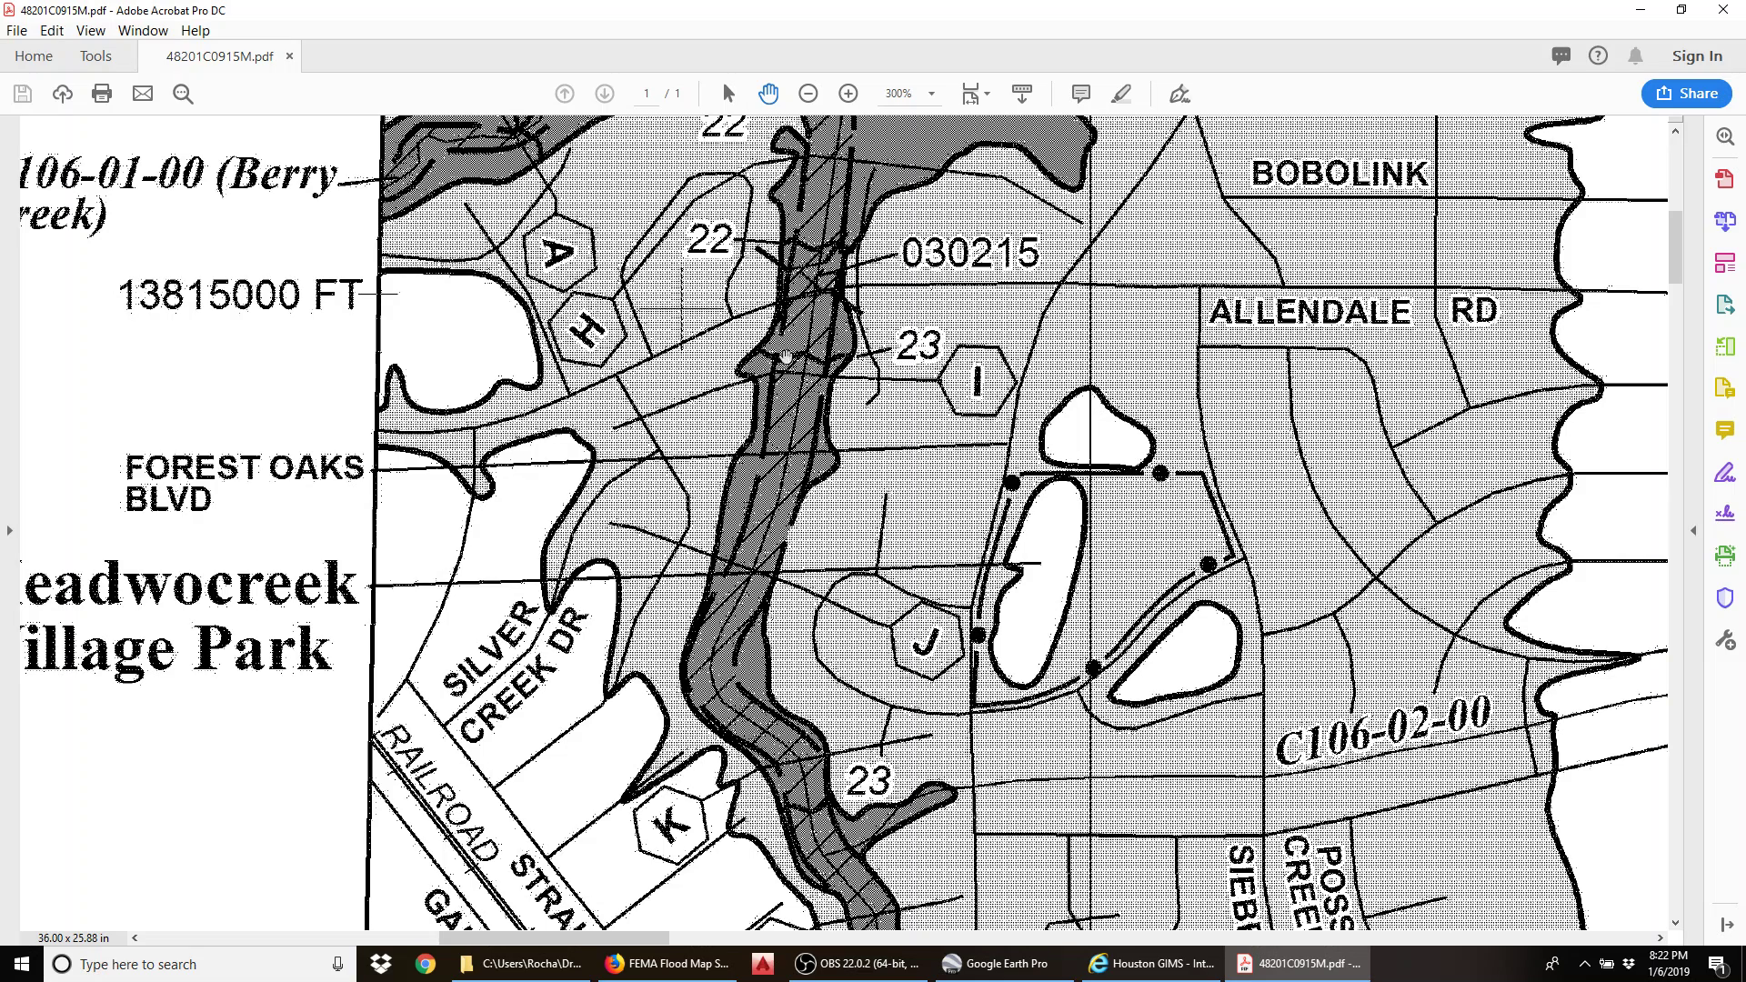
Step: Examine the flood zones, cross sections and base flood elevations along Berry Bayou from Allendale Spaceway south past Sieber Dr on the FIRM panel
scroll(668, 566, "down", 2)
scroll(669, 567, "down", 2)
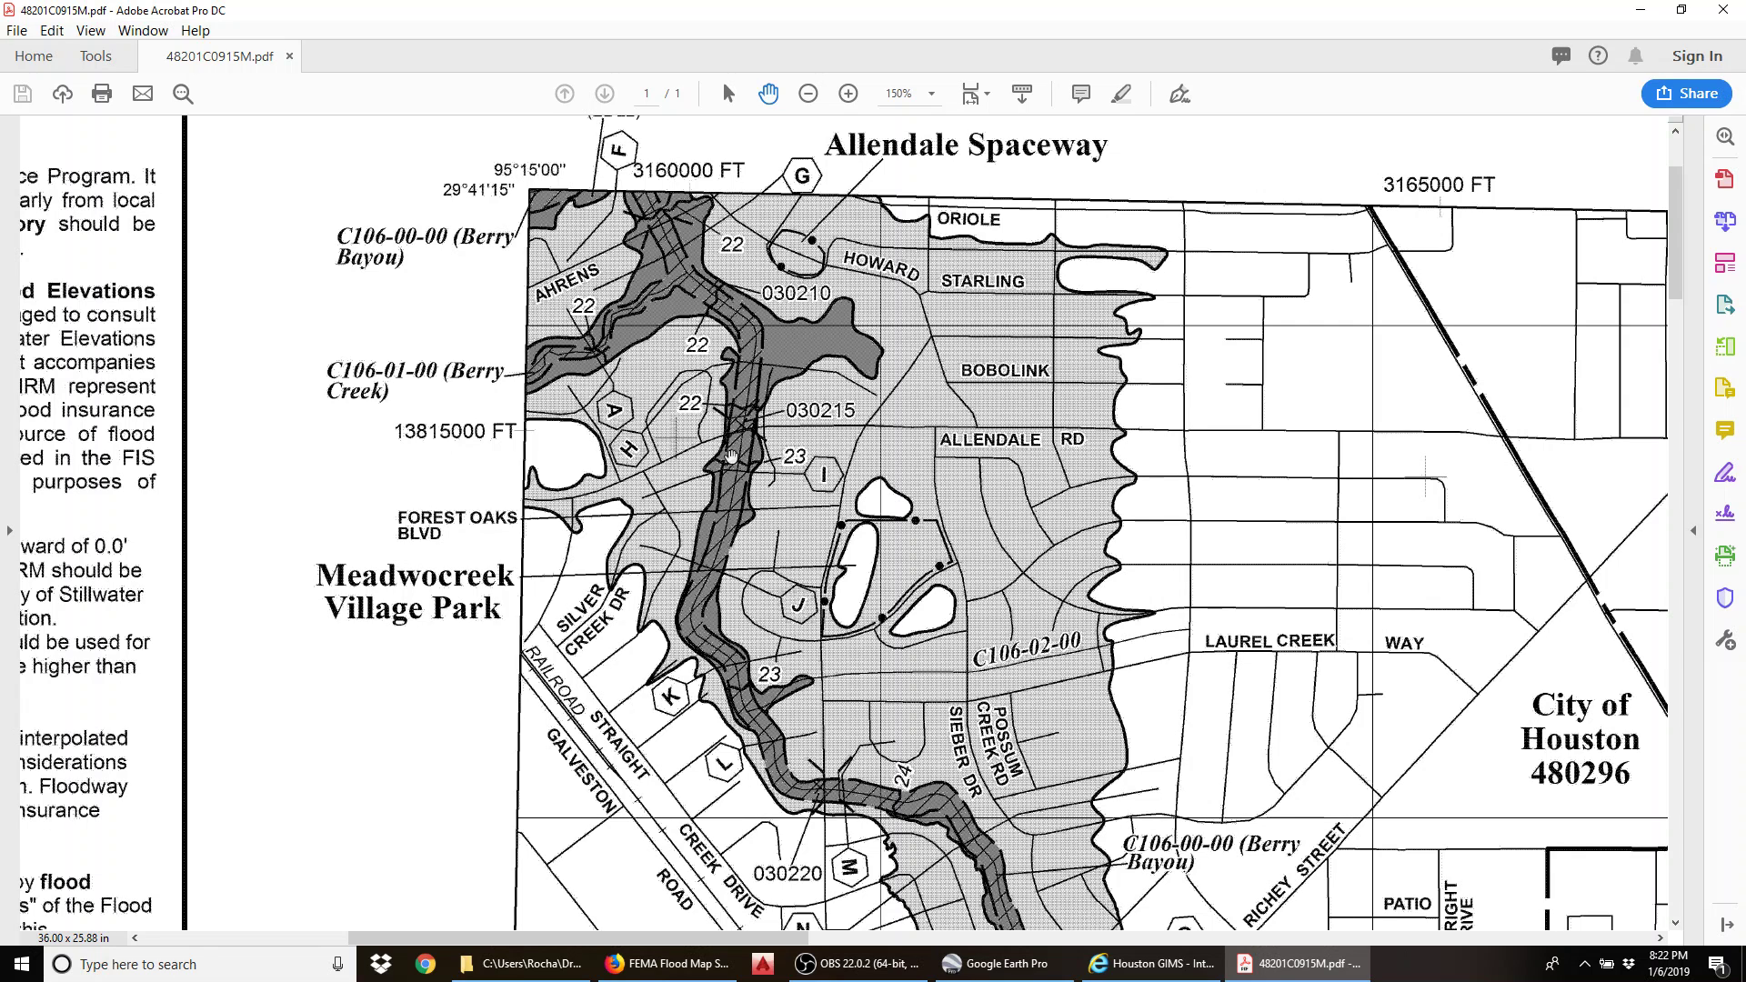
scroll(708, 507, "down", 1)
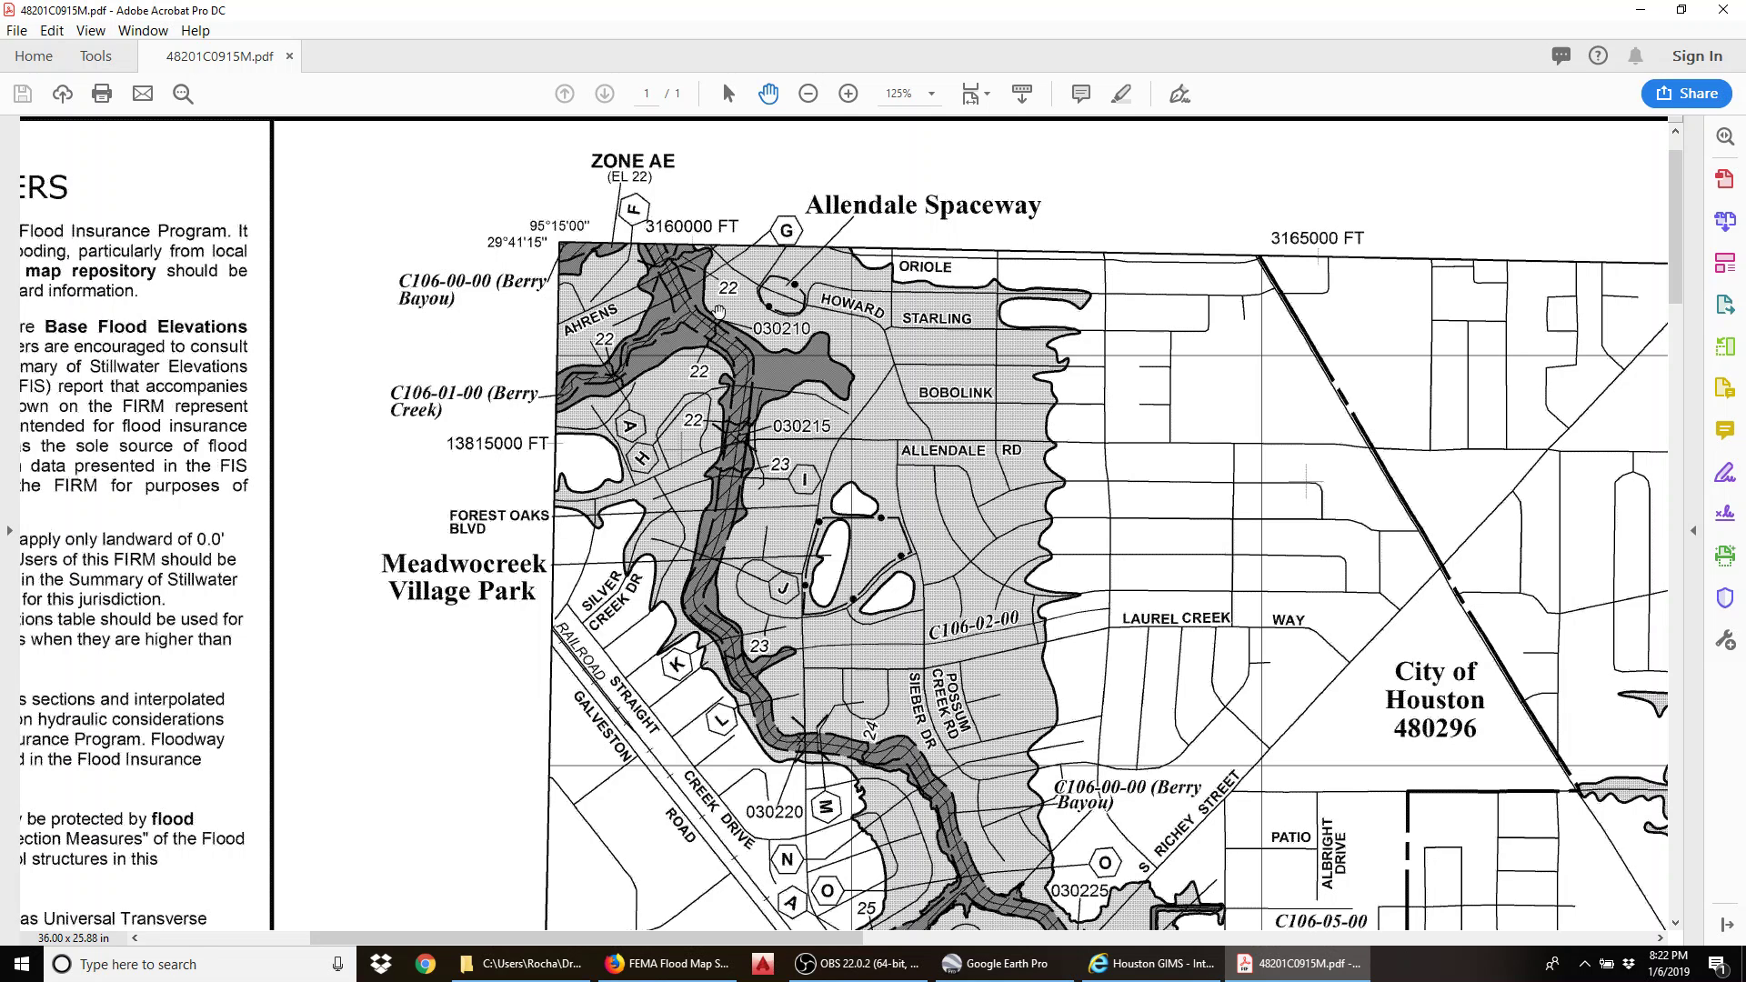
scroll(714, 528, "down", 1)
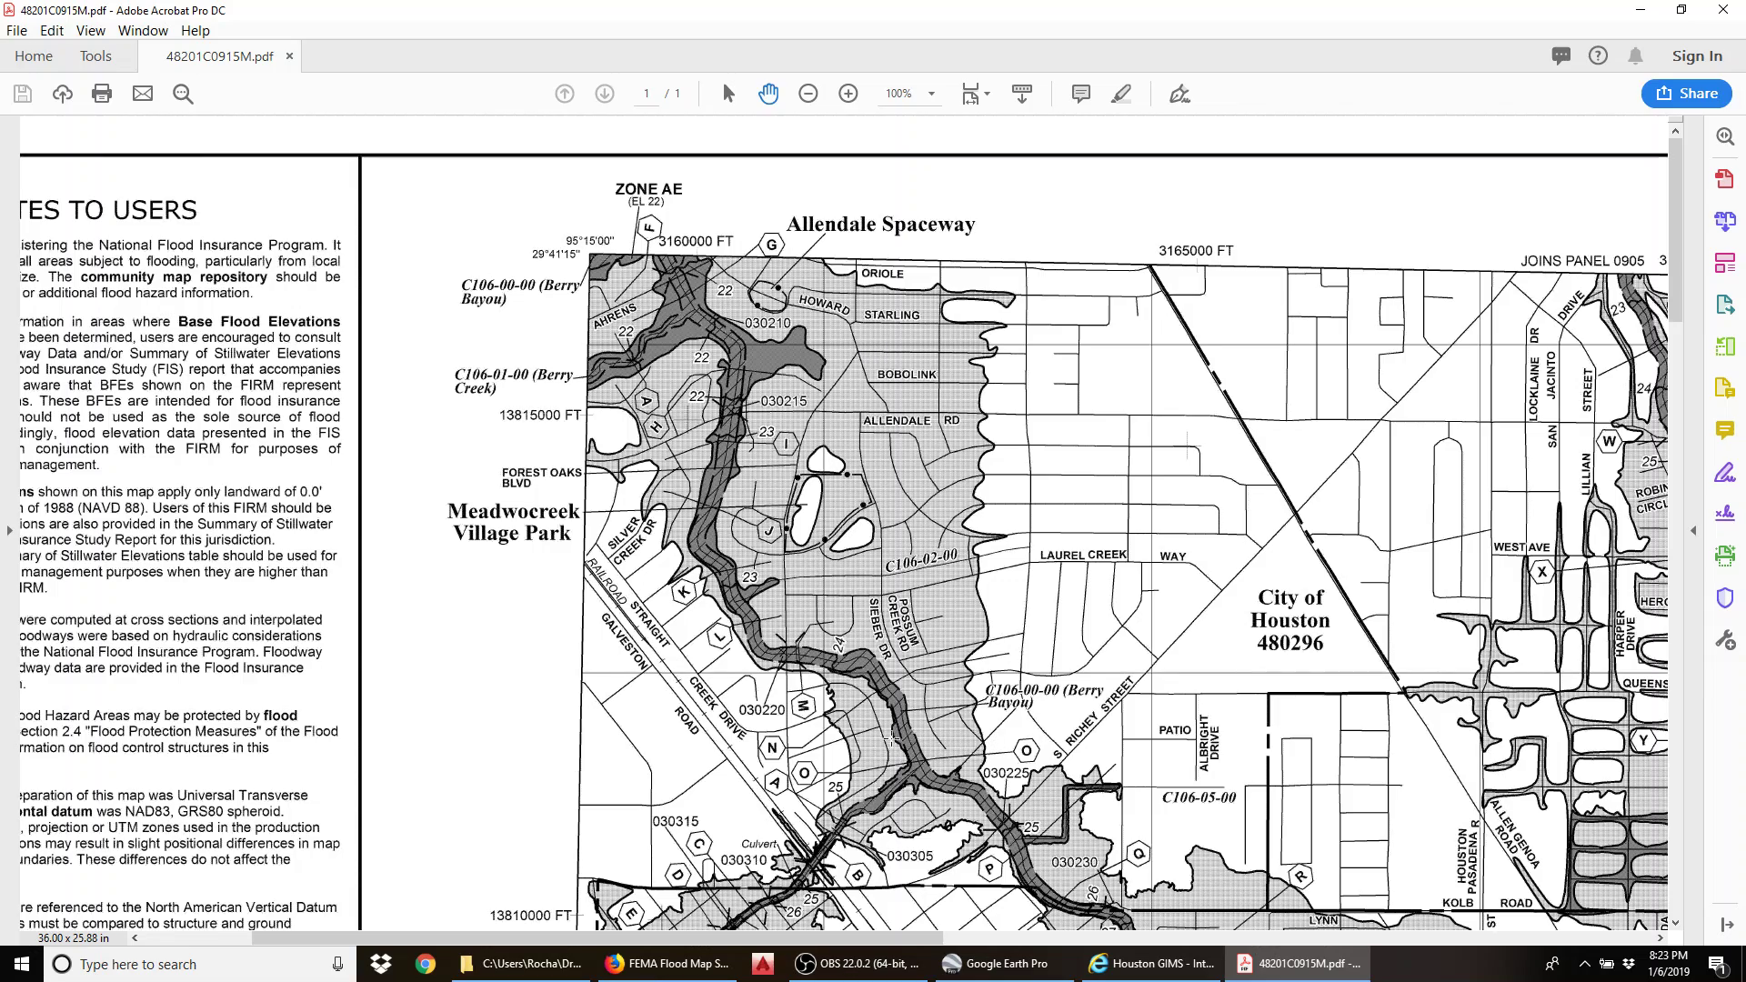
scroll(829, 569, "down", 3, "ctrl")
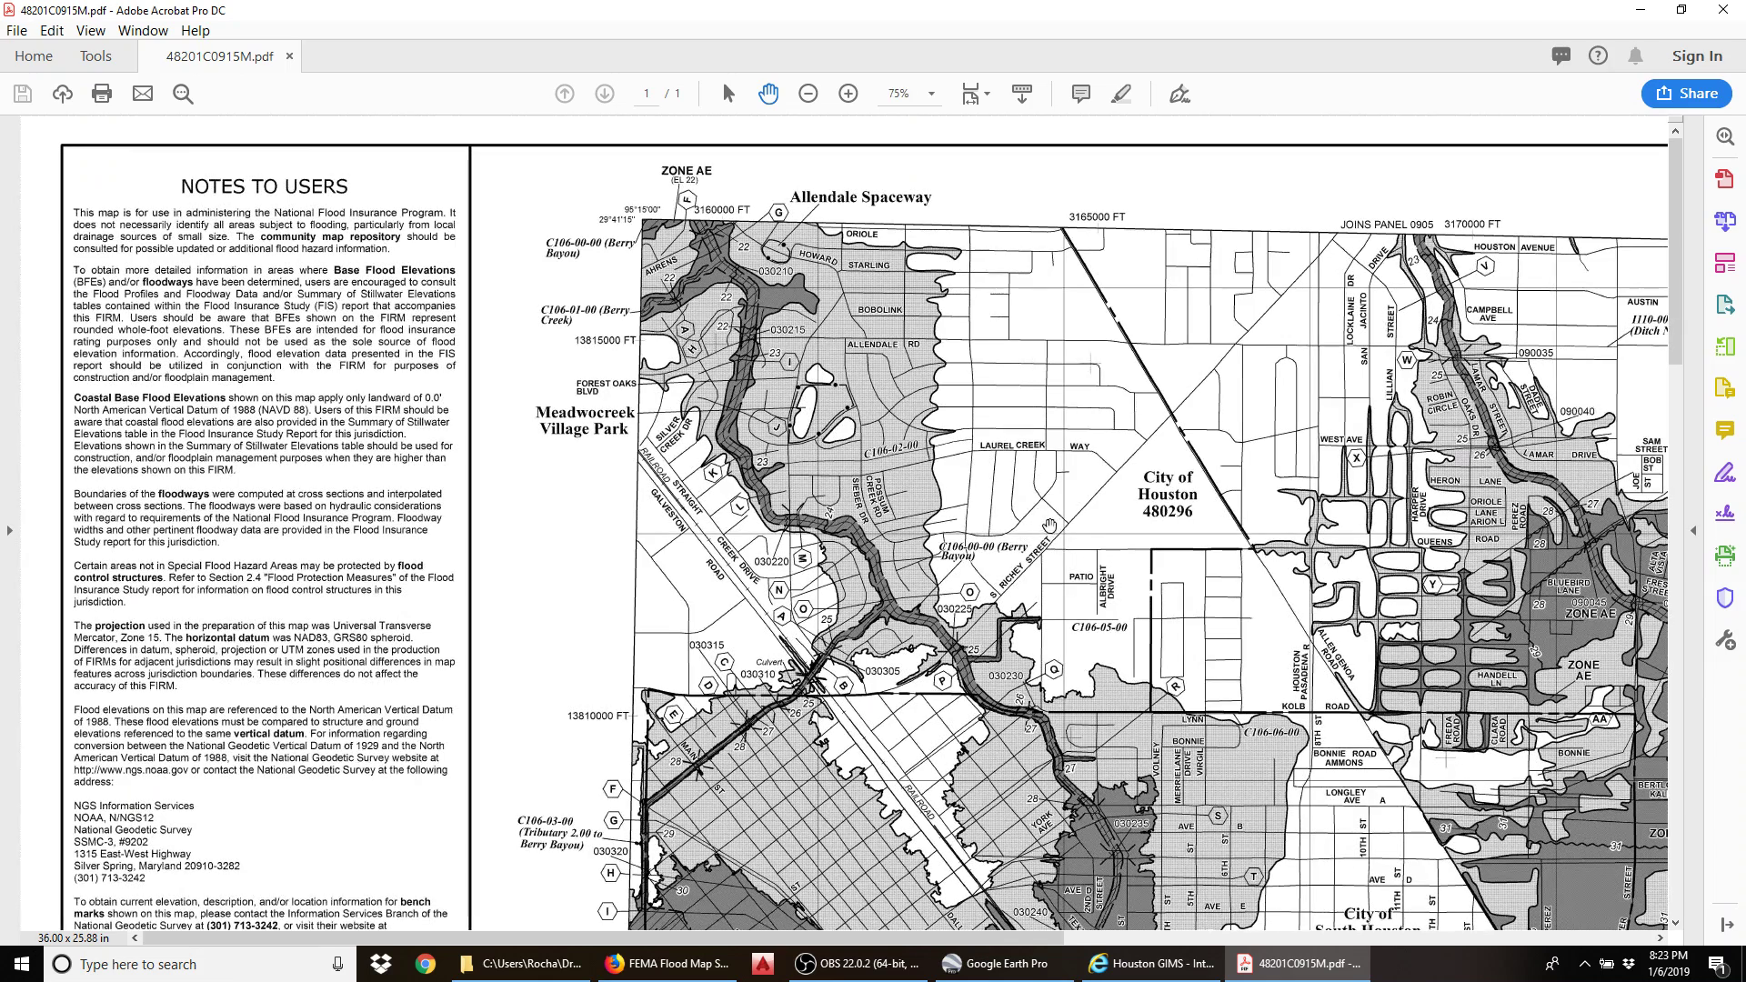
scroll(678, 352, "up", 2, "ctrl")
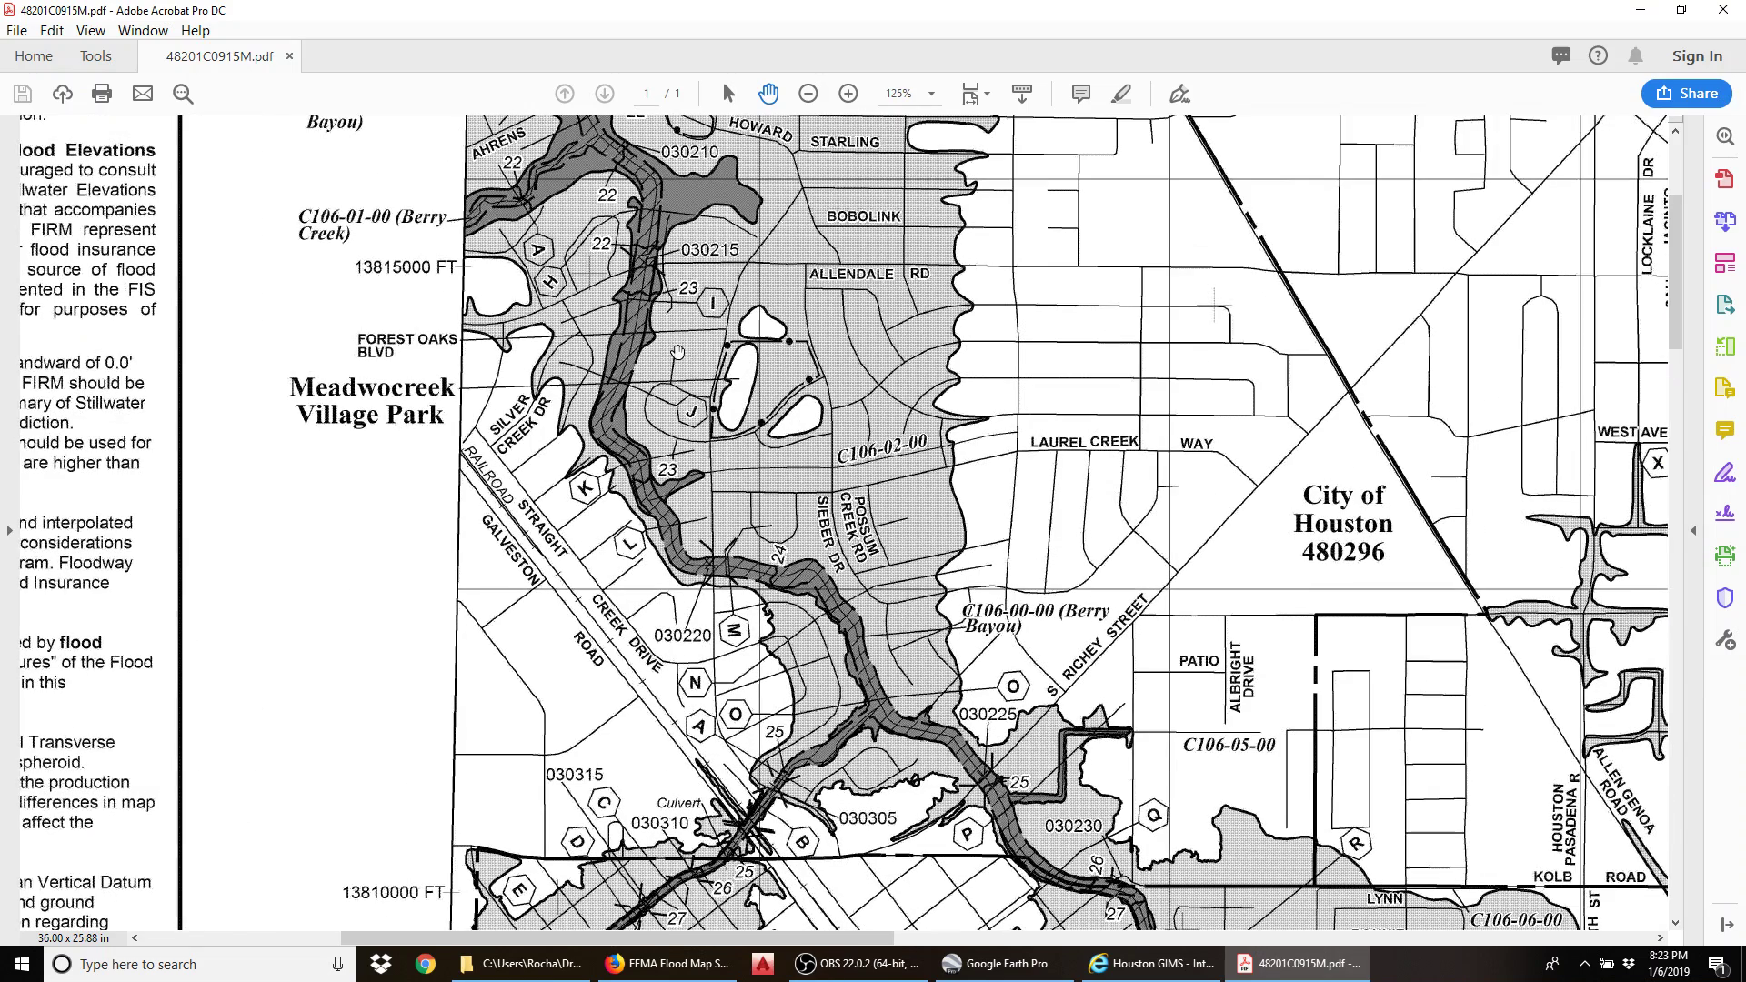
scroll(750, 473, "up", 3)
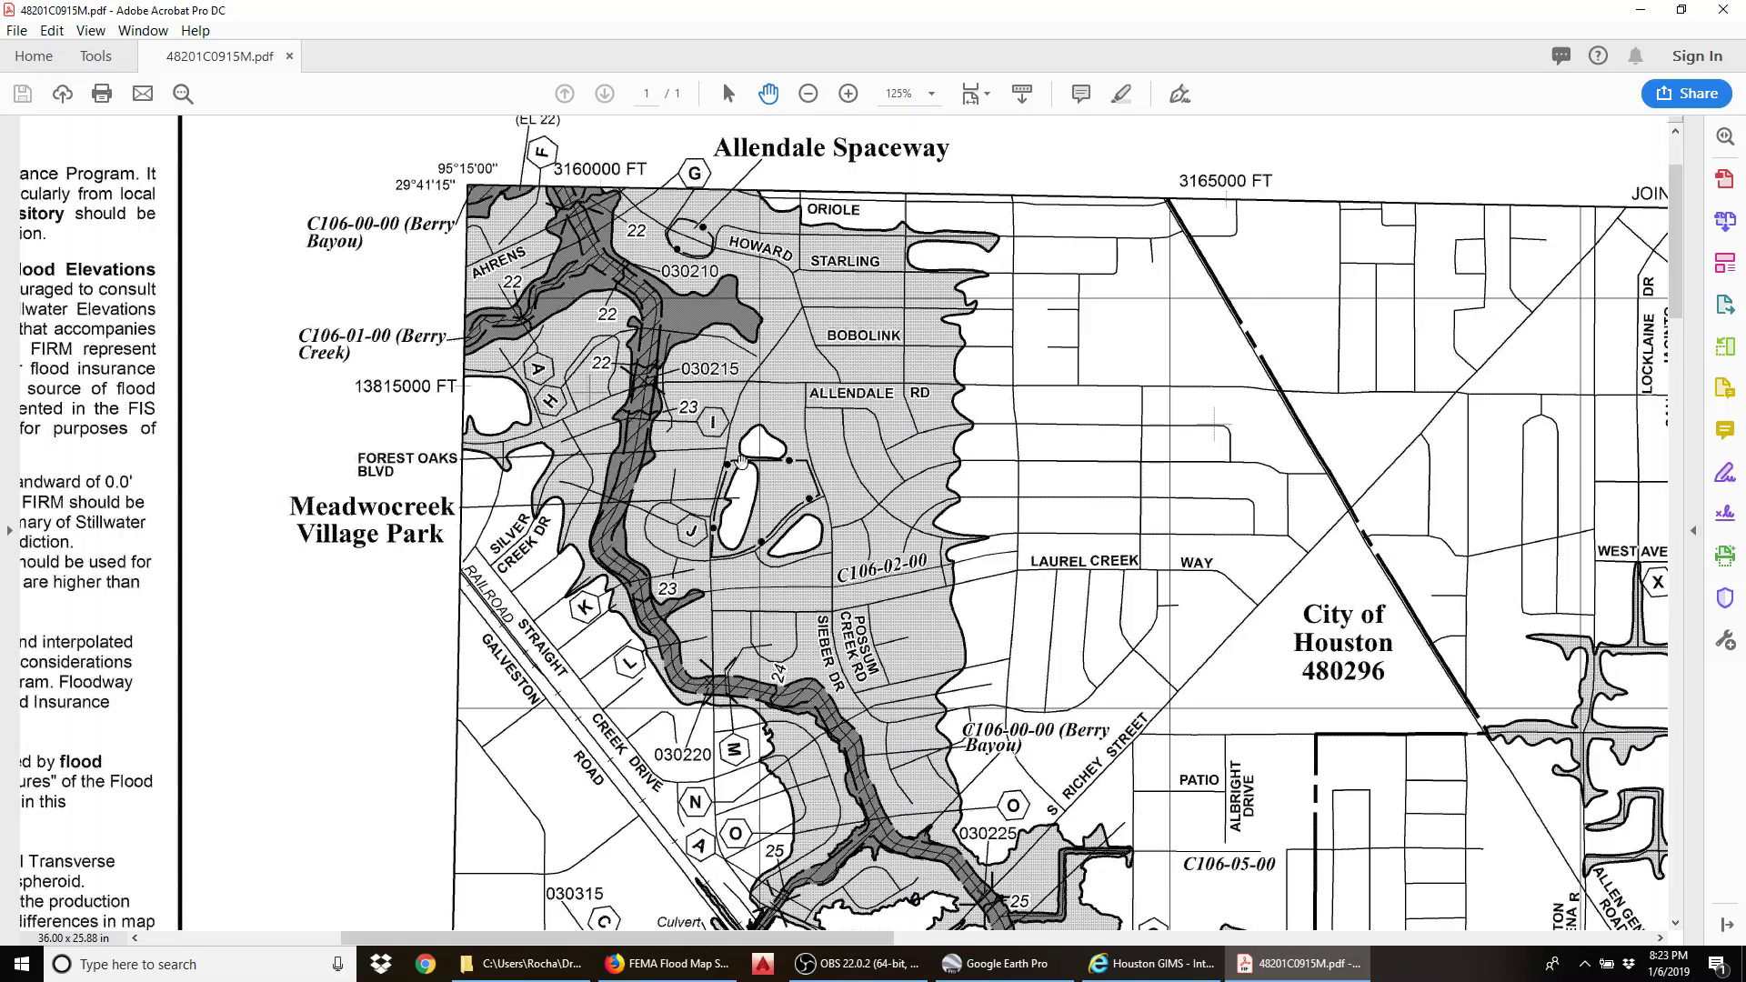
scroll(718, 550, "down", 1, "ctrl")
scroll(728, 527, "down", 2)
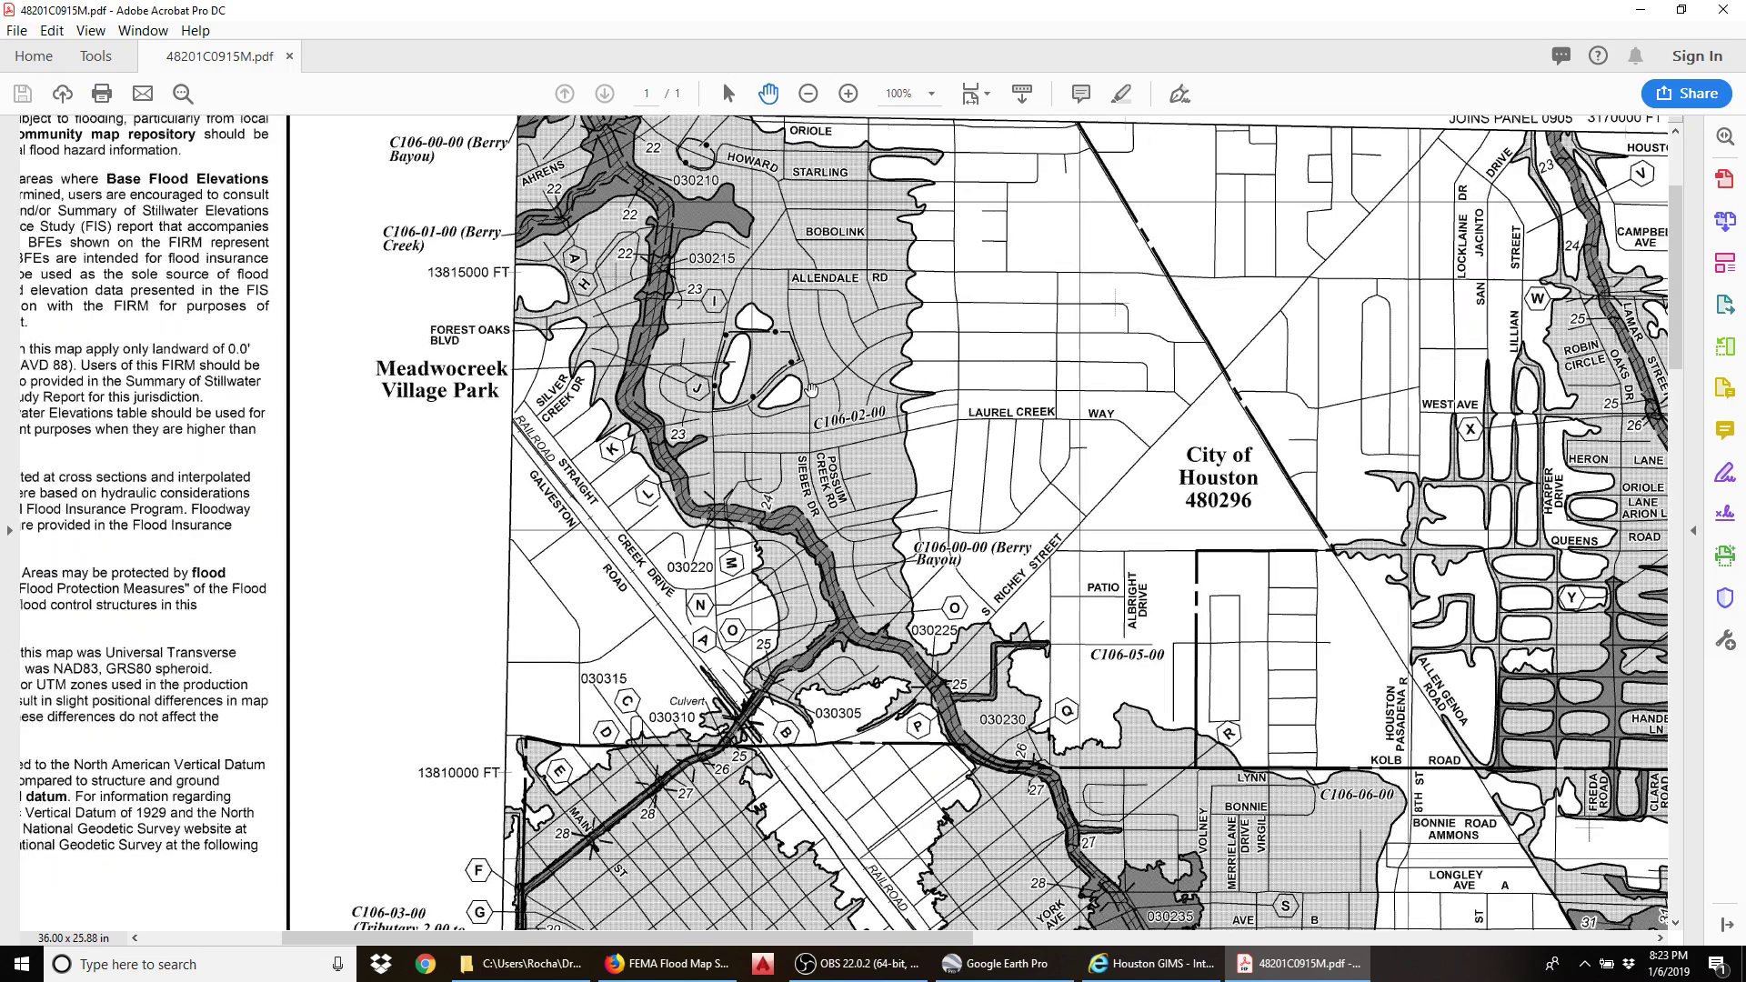
Step: Survey the FIRM panel east to the Strawberry Park area, and re-examine the Berry Bayou reach between Forest Oaks Blvd and S Richey Street
scroll(819, 357, "right", 4)
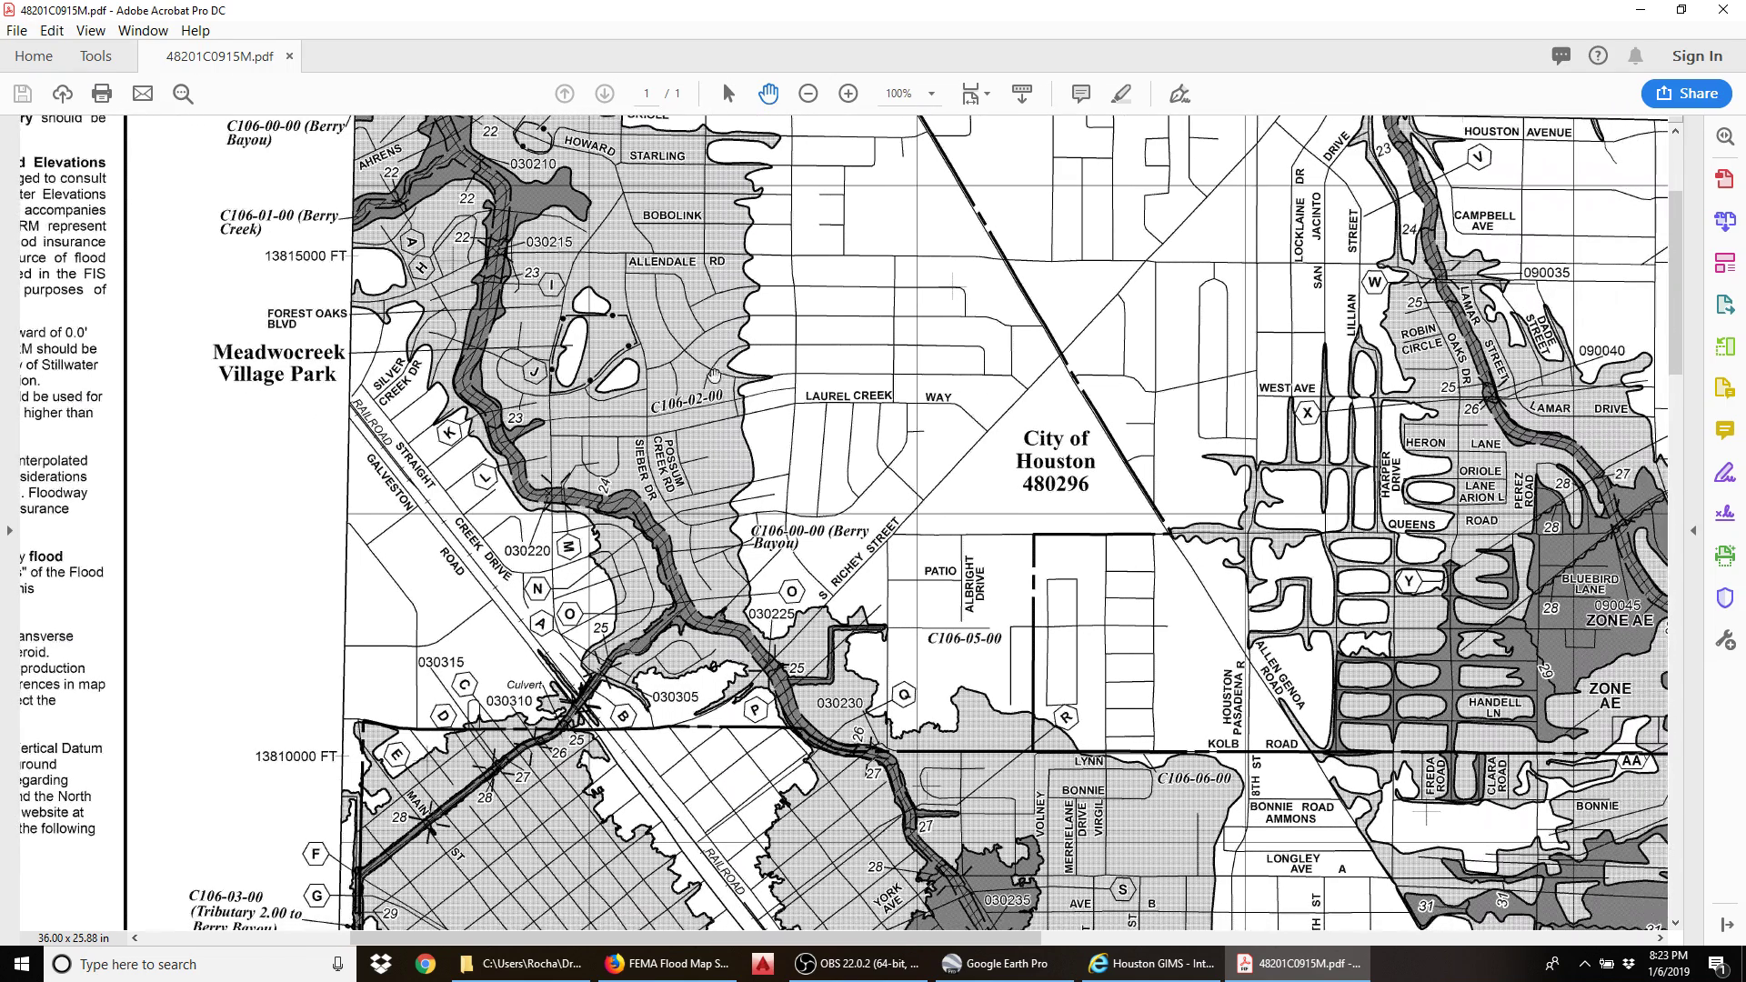
scroll(695, 393, "down", 1)
scroll(696, 392, "right", 15)
scroll(696, 393, "down", 3)
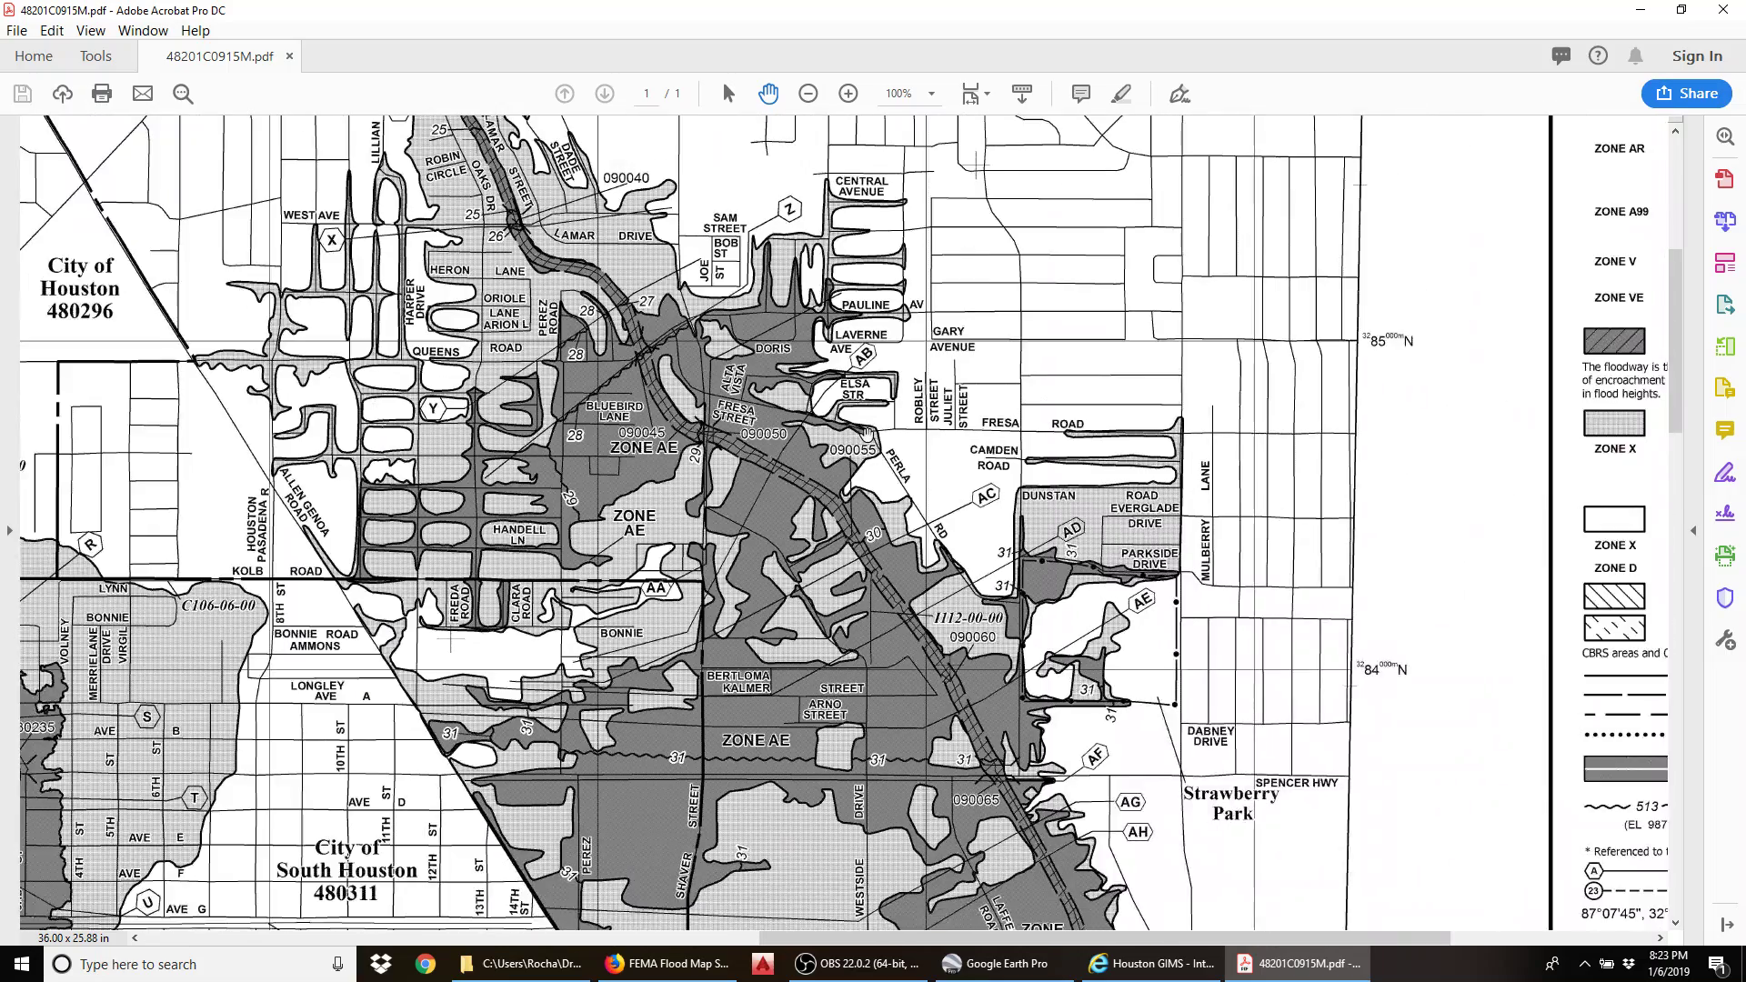
scroll(952, 418, "left", 20)
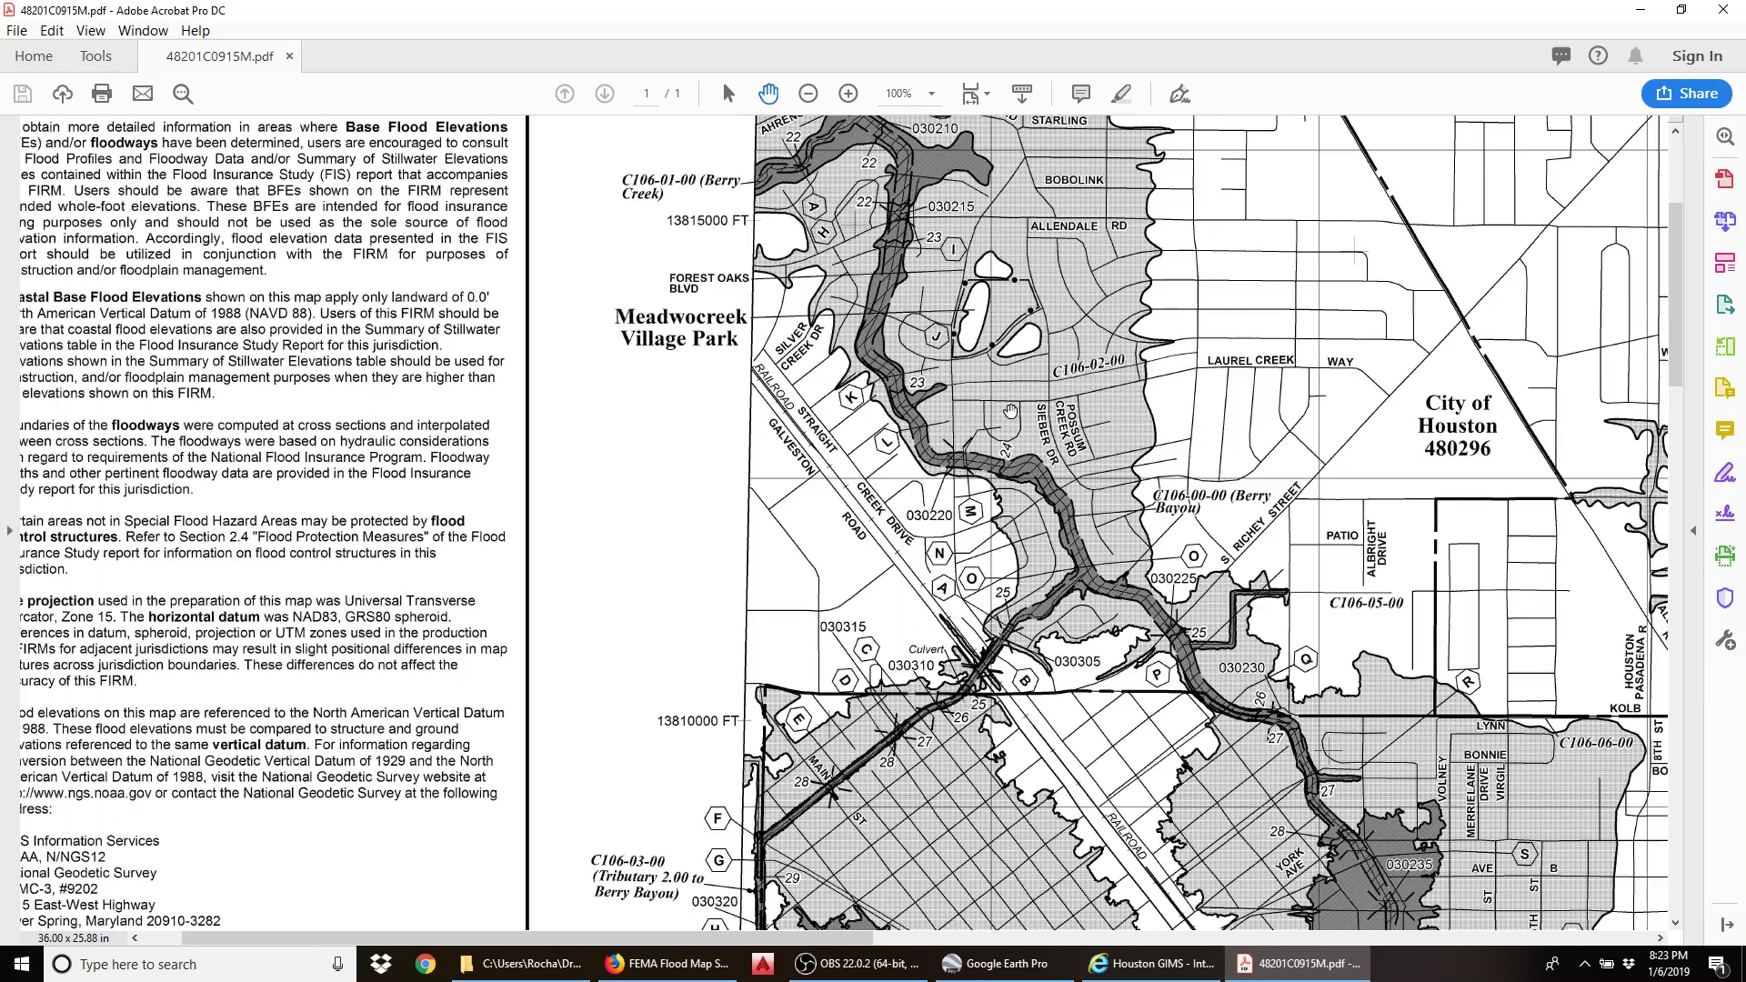
scroll(933, 464, "down", 1)
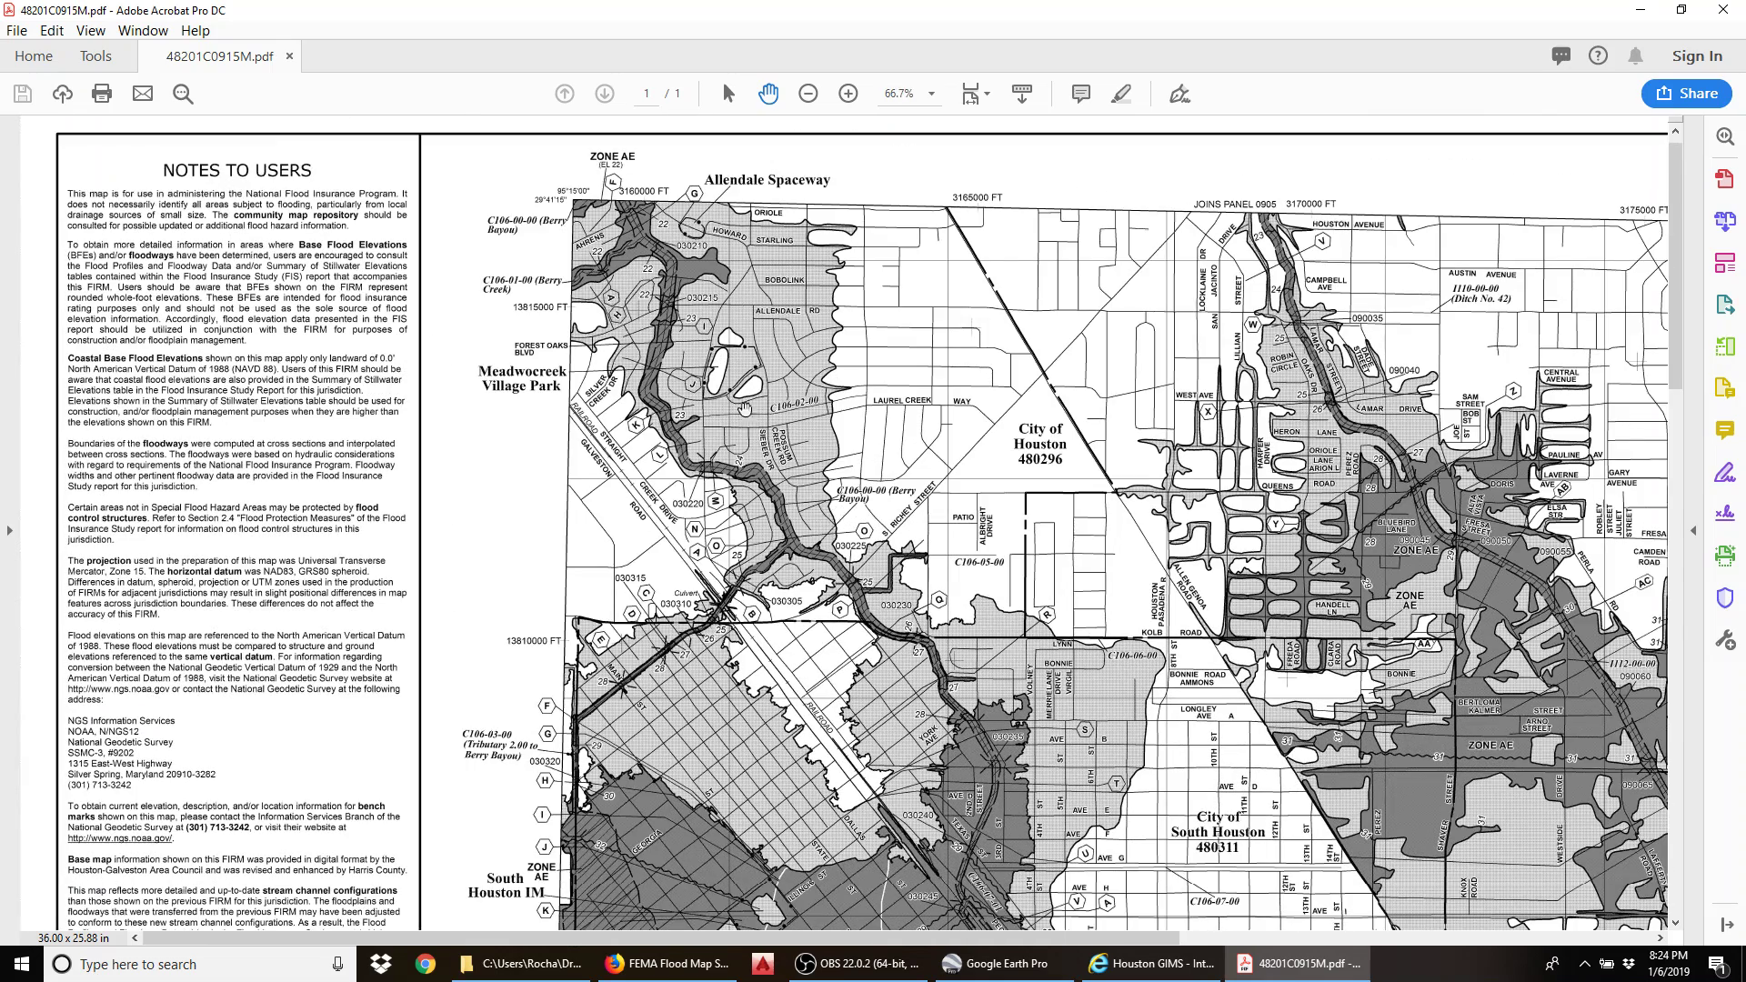
scroll(697, 376, "up", 5)
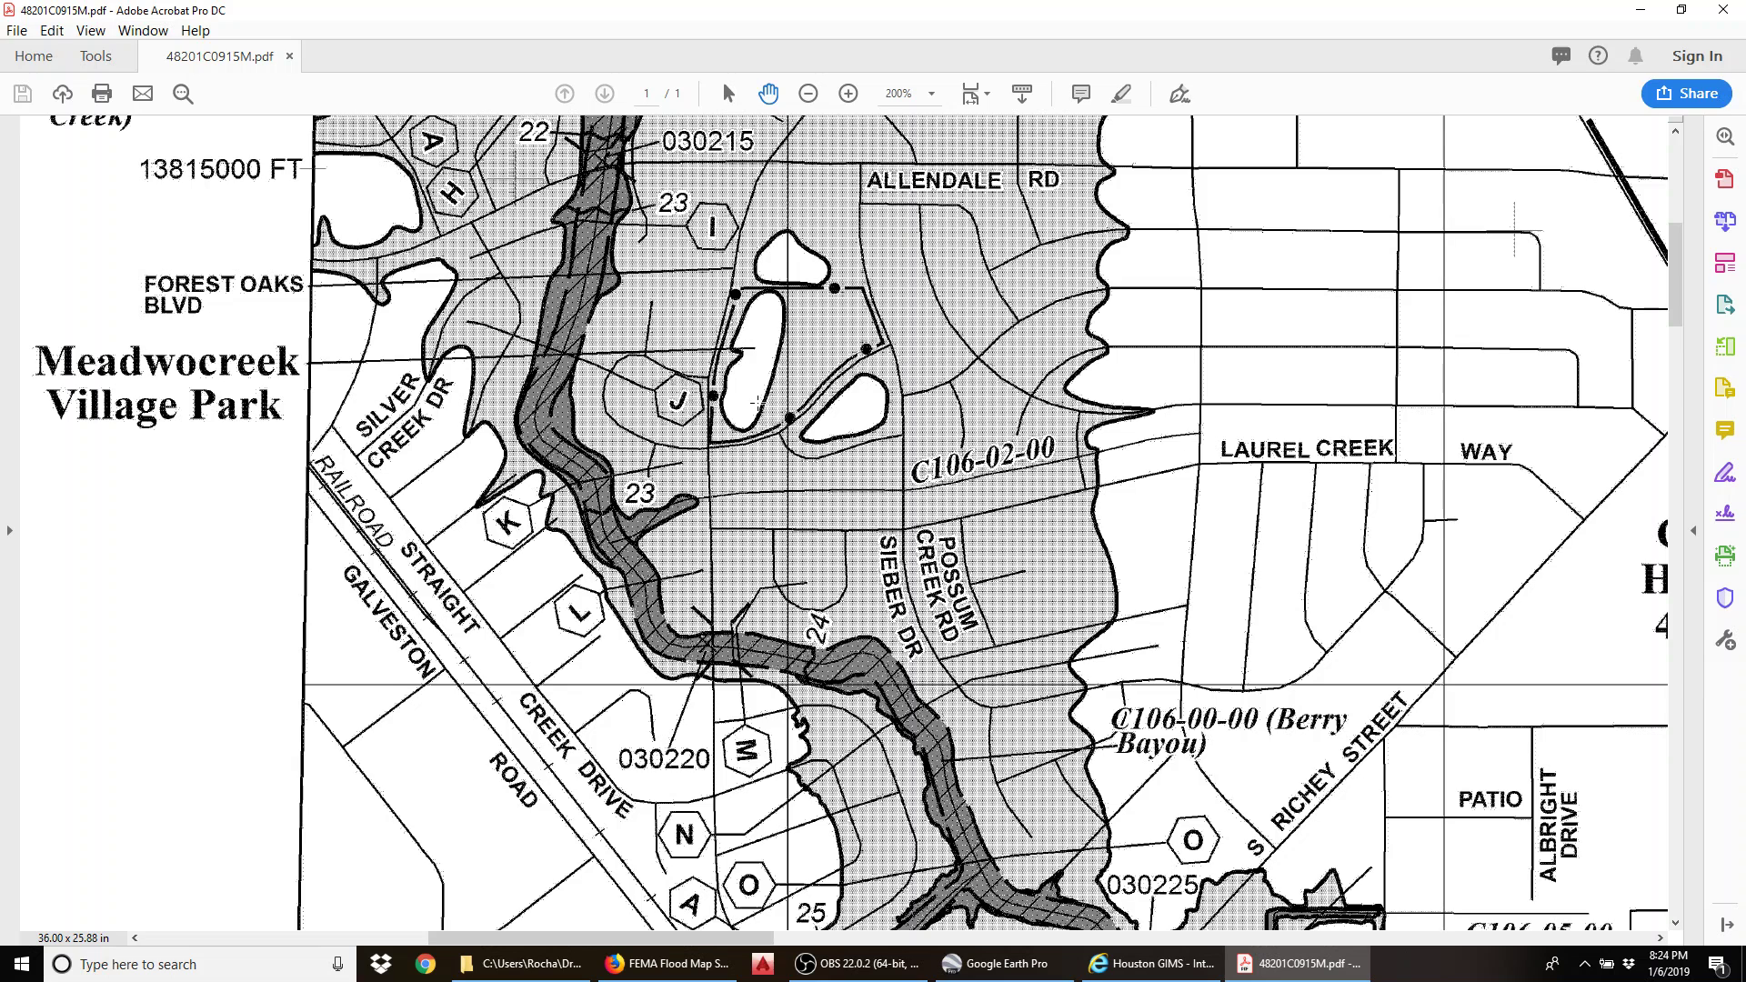
scroll(597, 395, "down", 1)
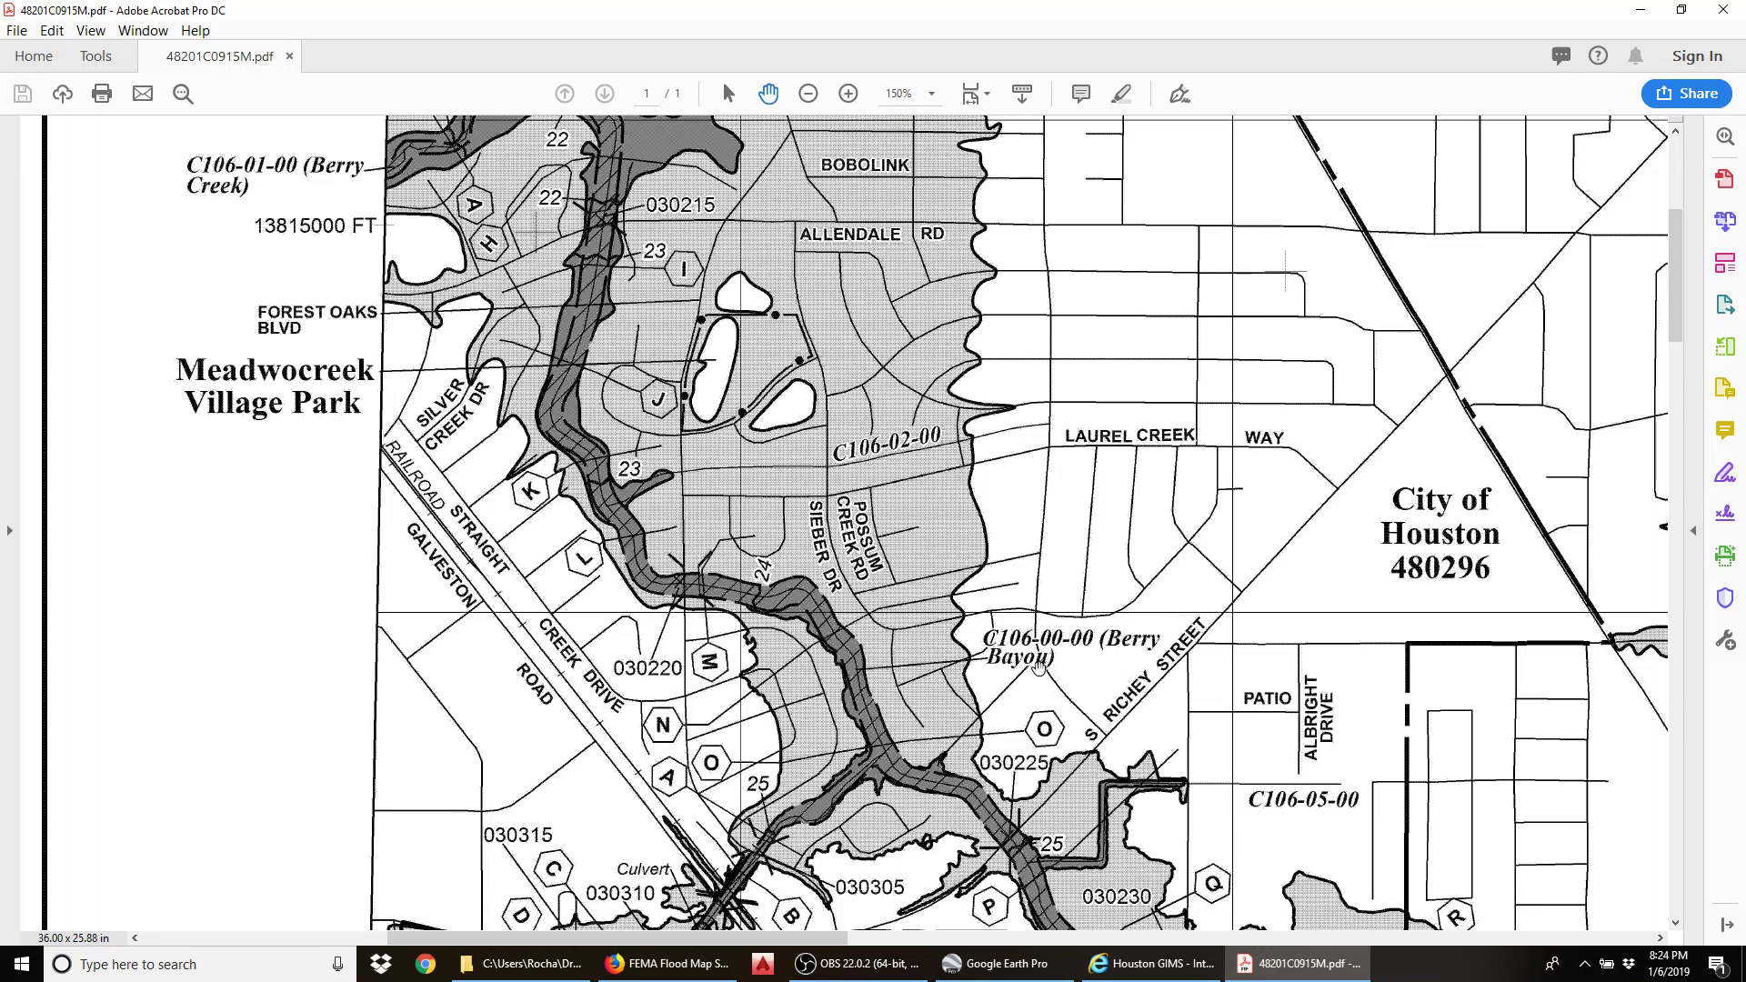
Step: Switch to the FEMA Flood Map Service Center in Firefox and show all products for HOUSTON, CITY OF
left_click(666, 964)
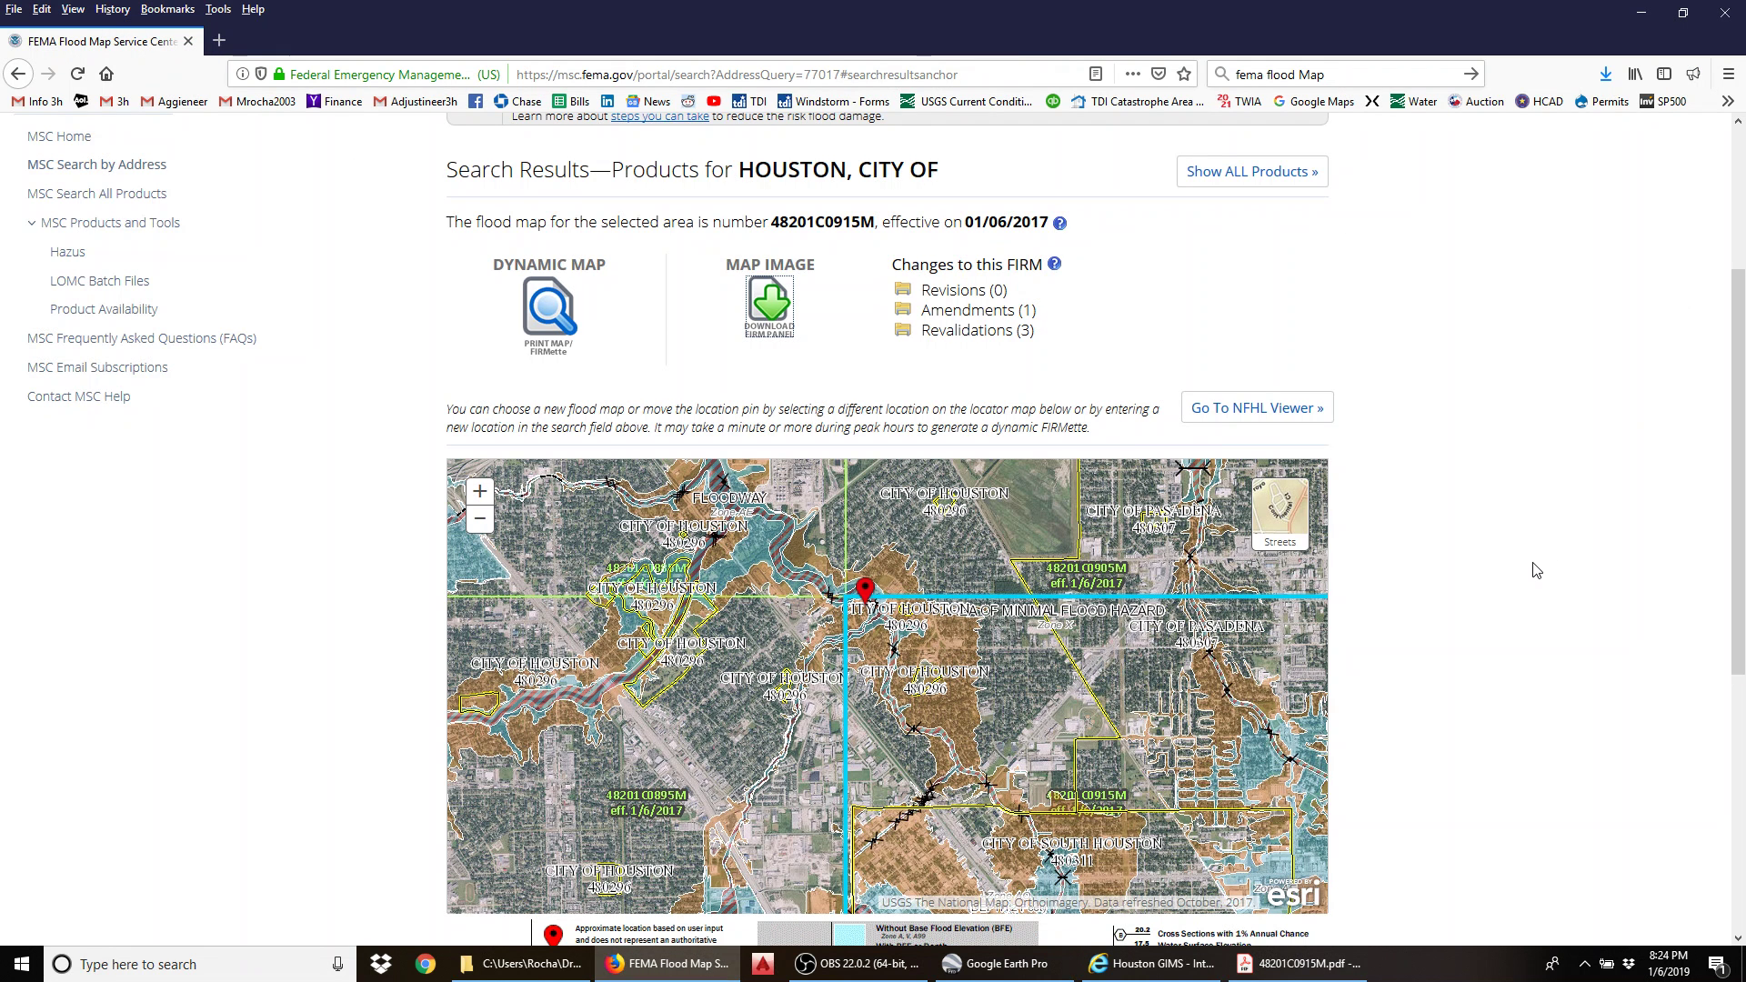
scroll(1537, 571, "up", 3)
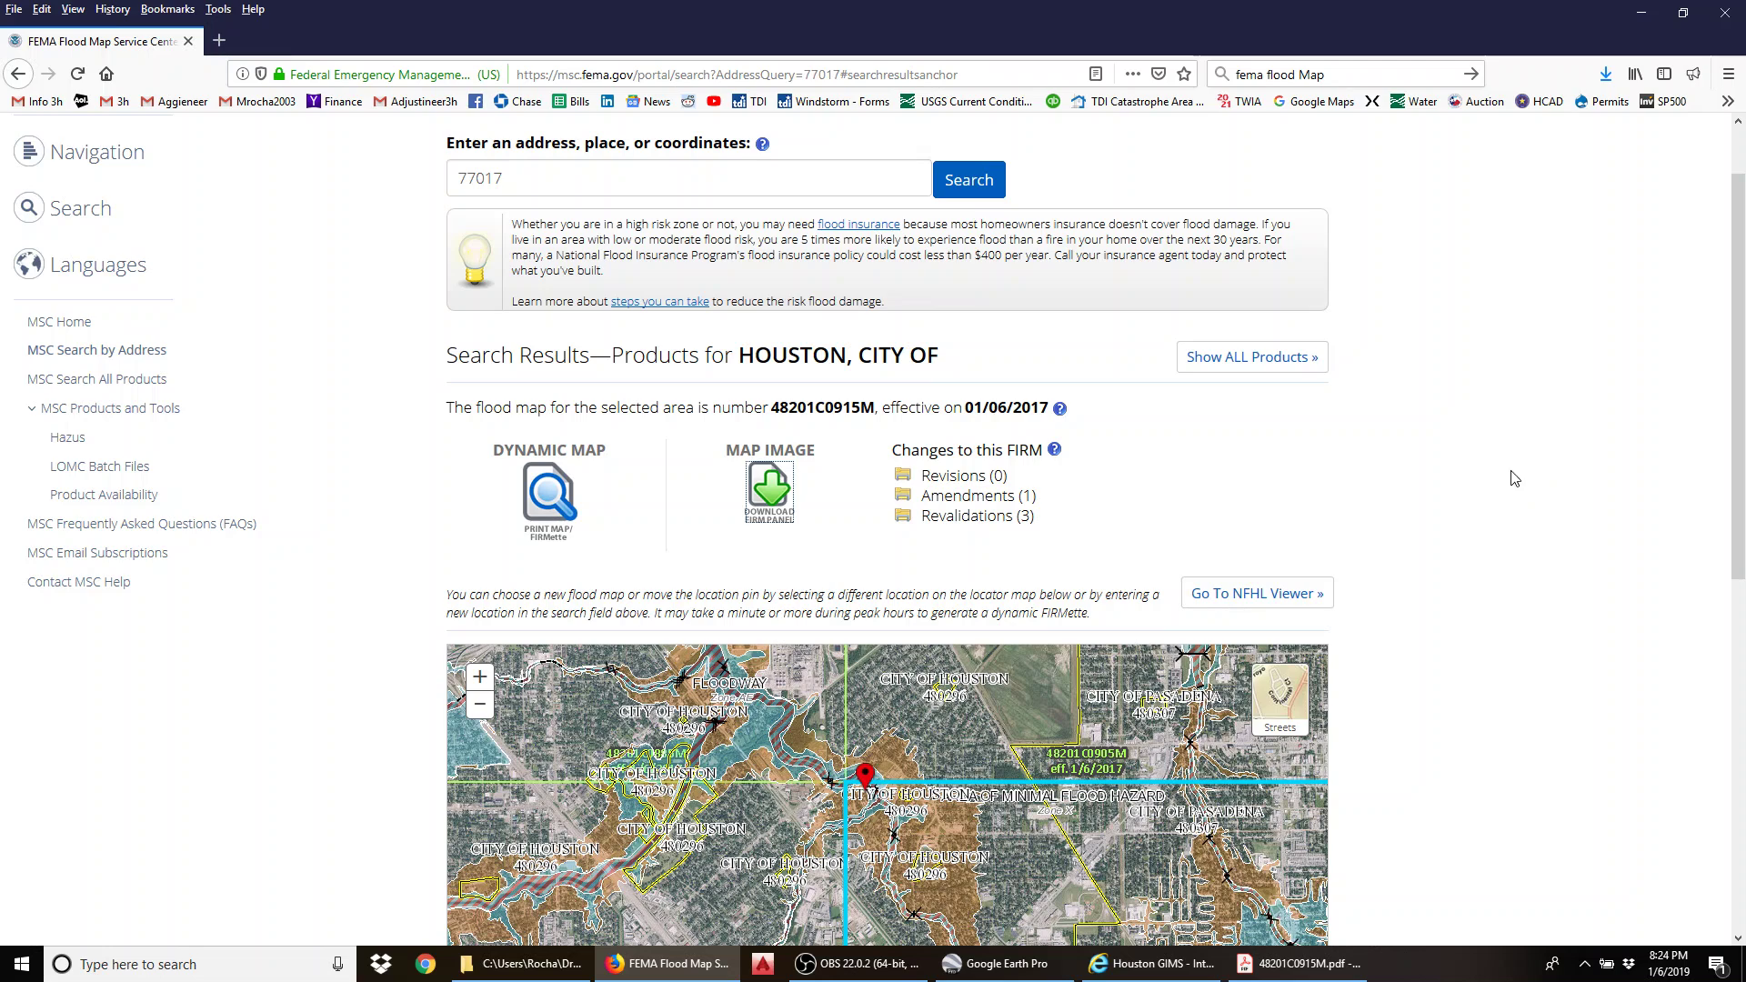
left_click(1278, 368)
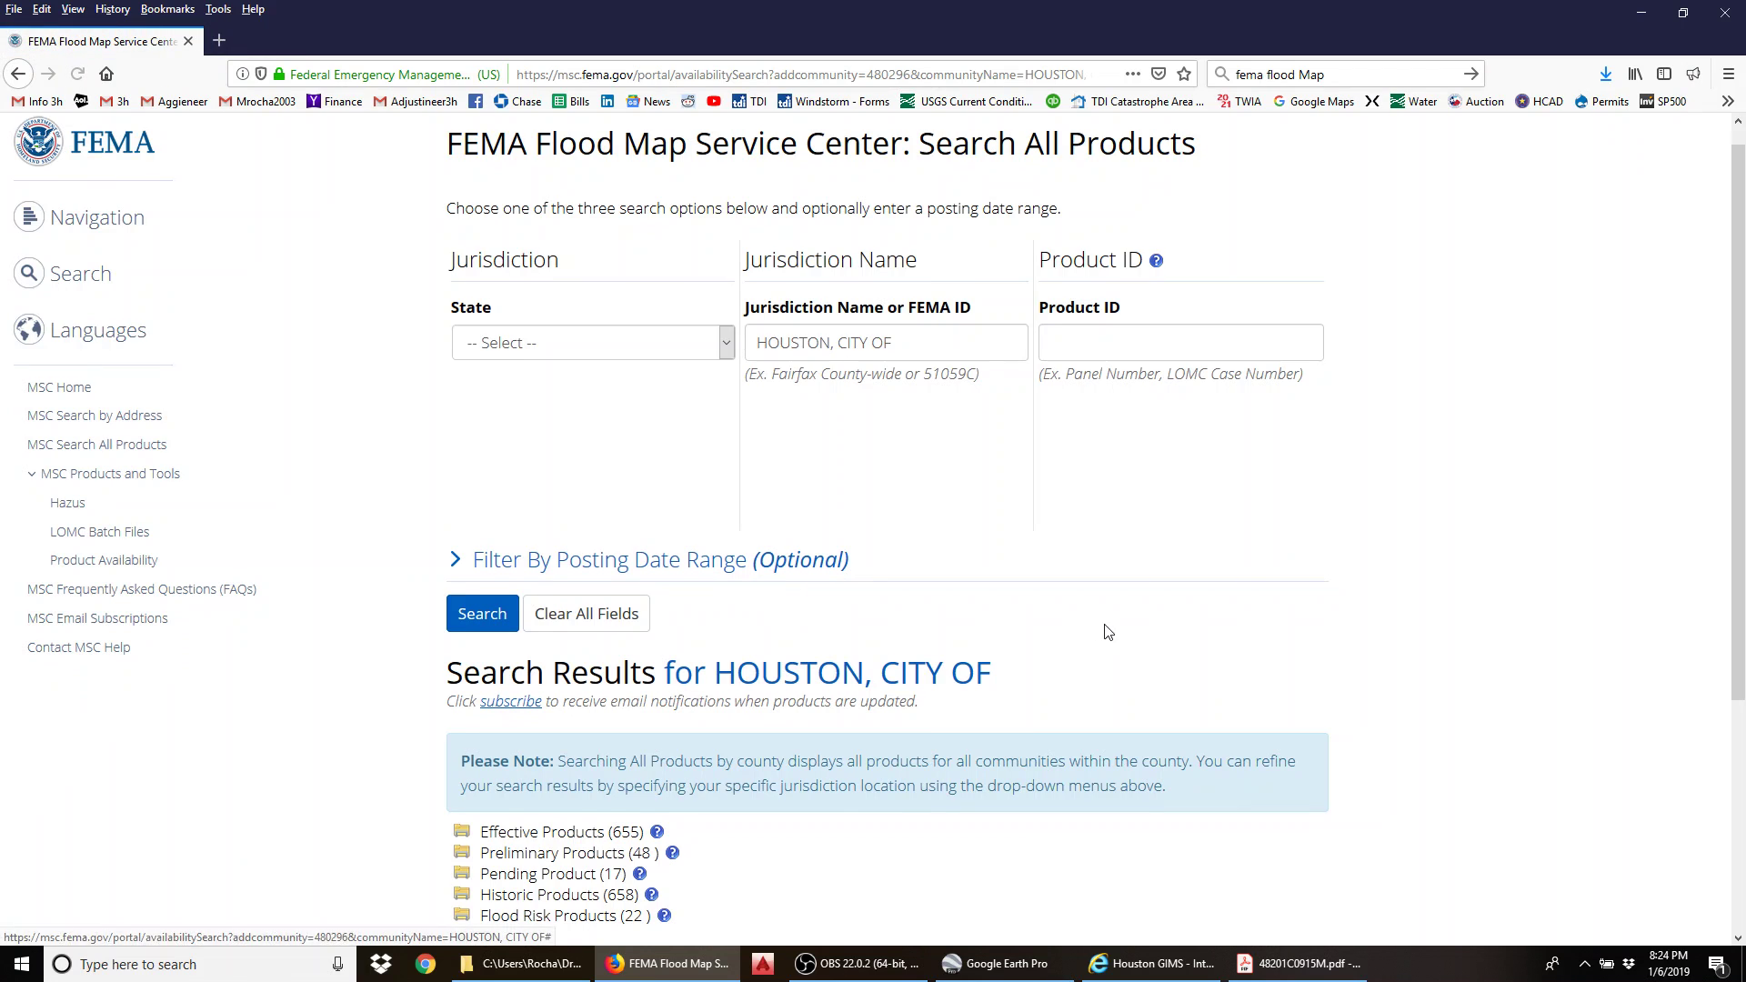
Step: Expand FIS Reports under Effective Products in the Houston search results and review the listed product IDs
scroll(1108, 631, "down", 3)
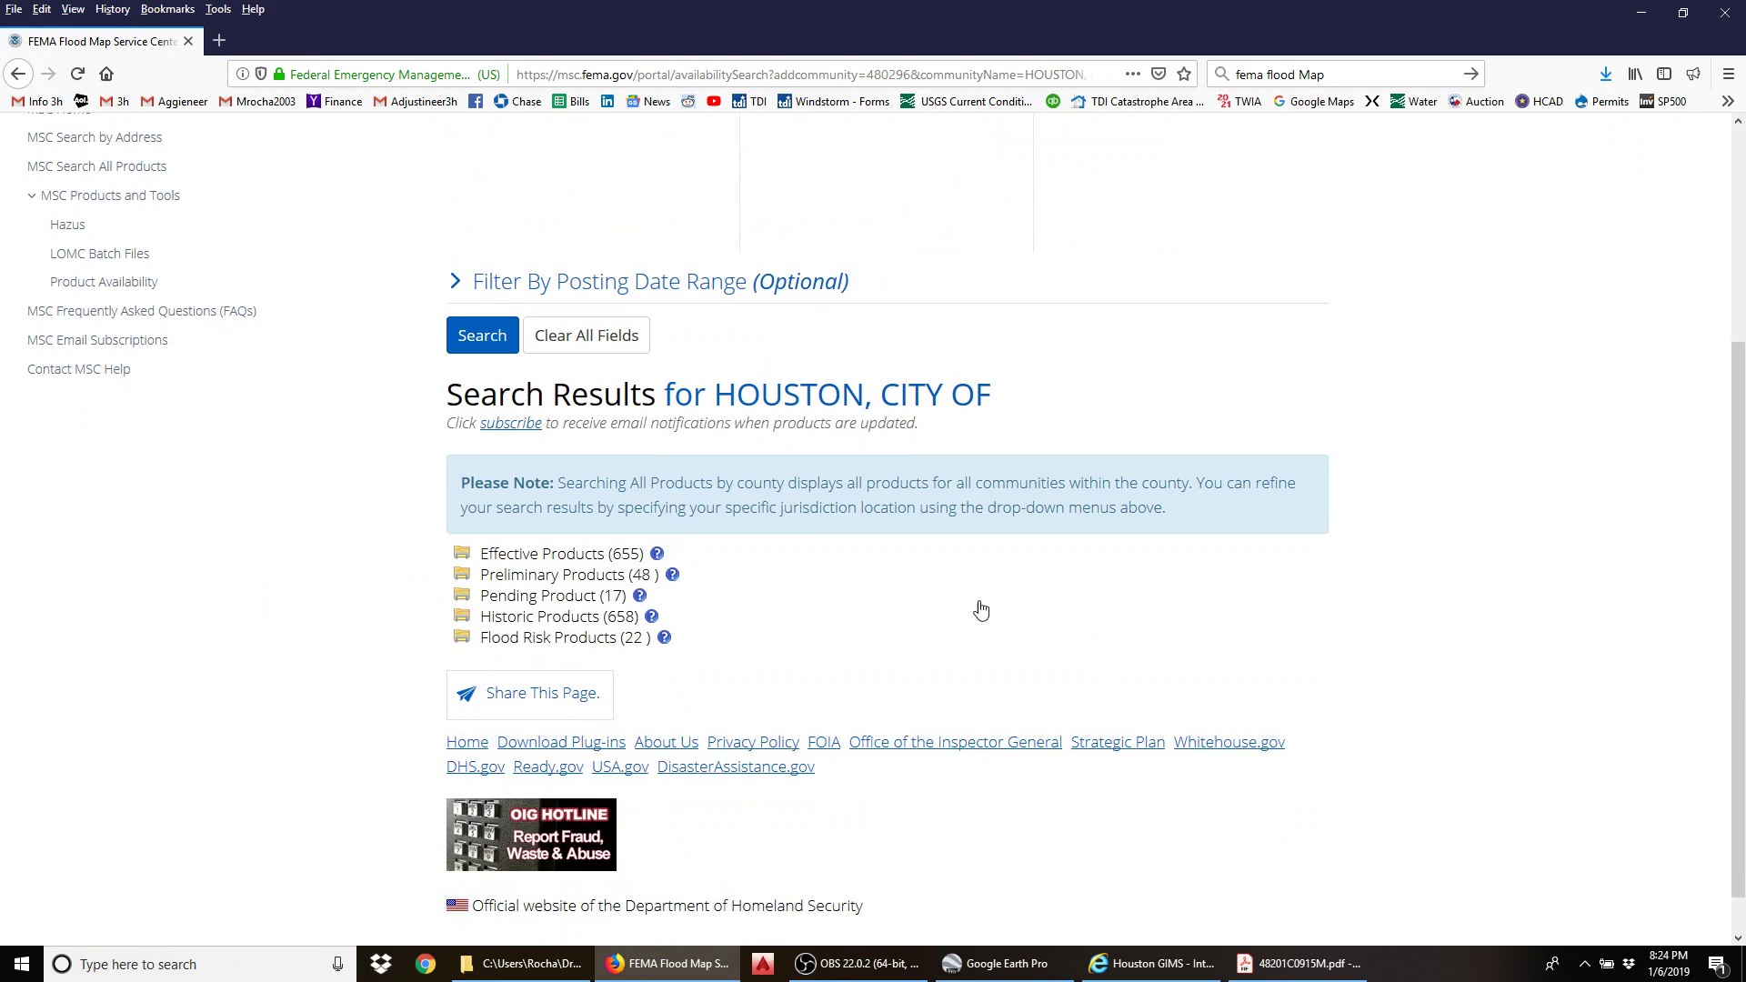
left_click(531, 554)
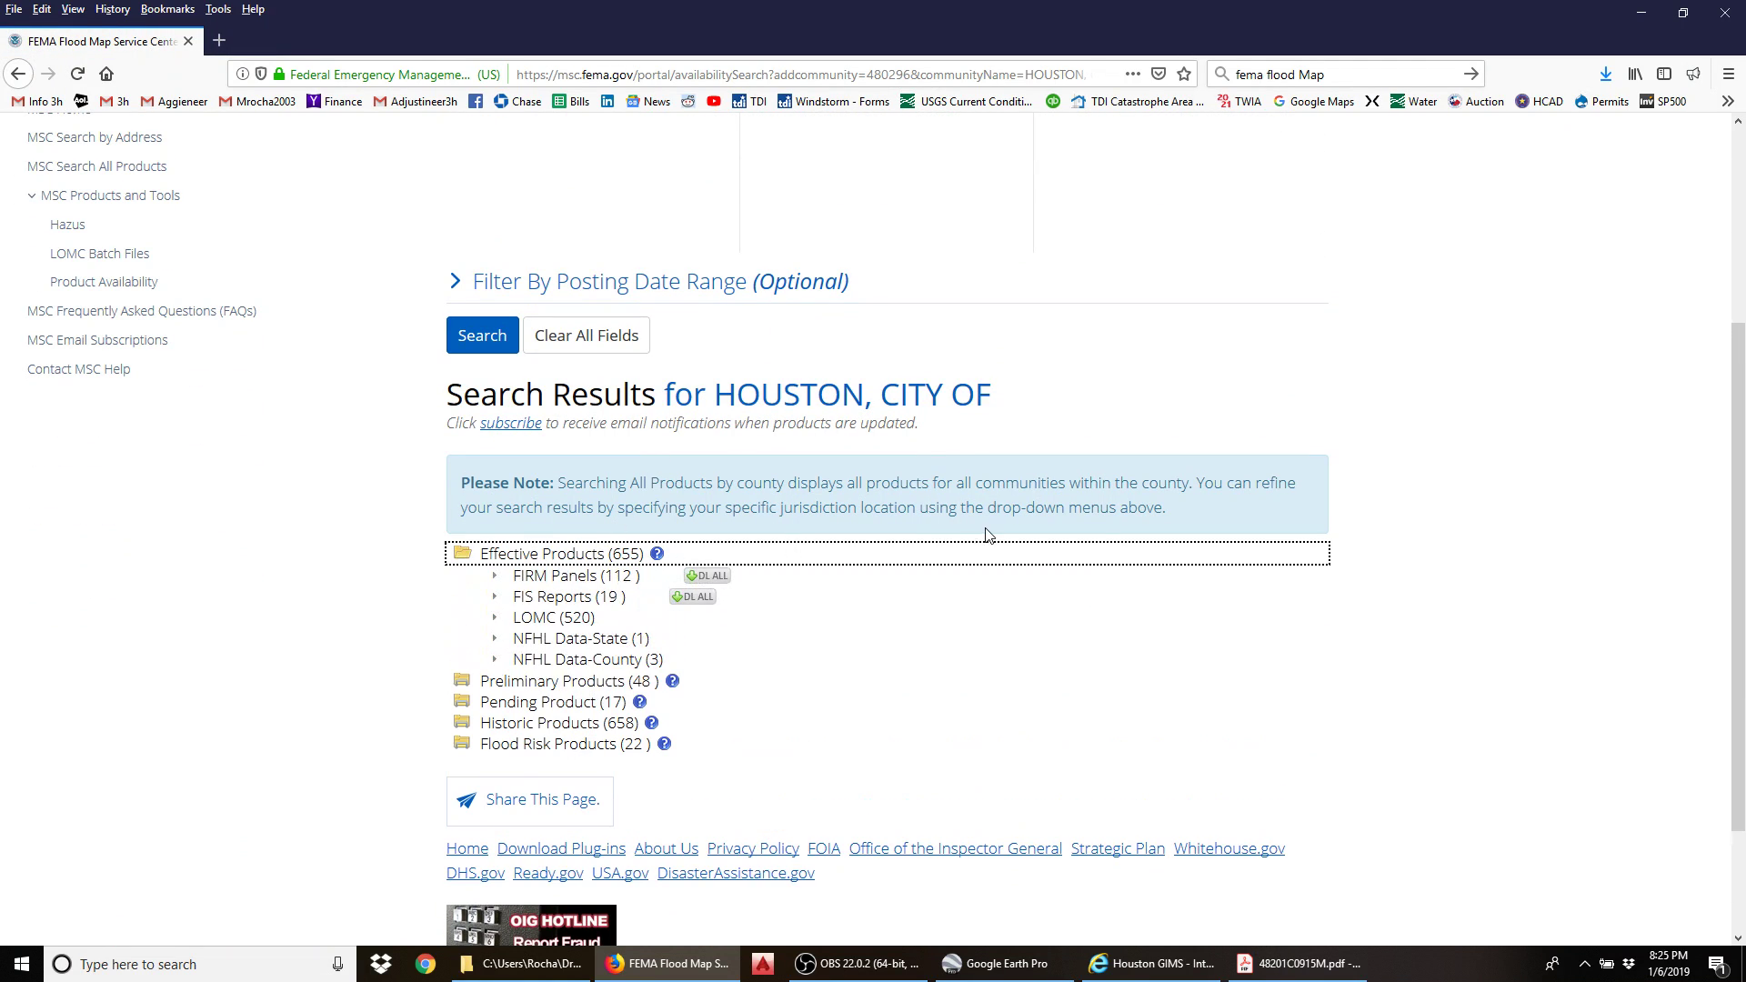
left_click(553, 600)
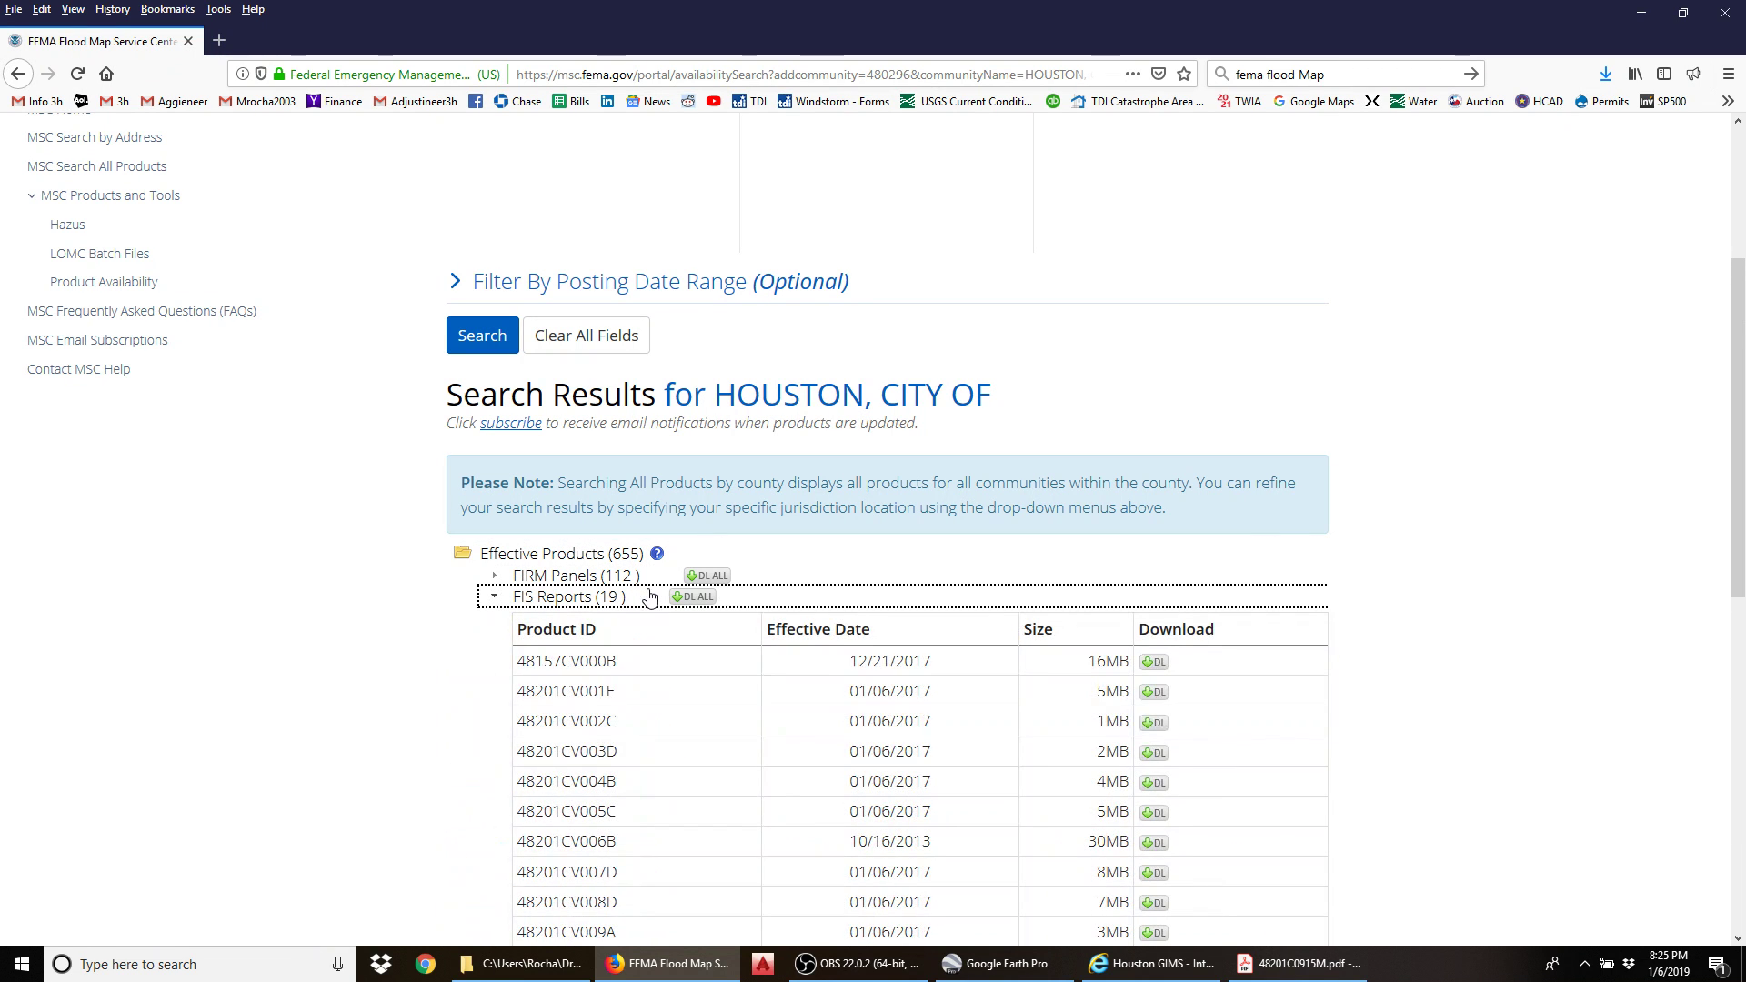
scroll(670, 592, "down", 3)
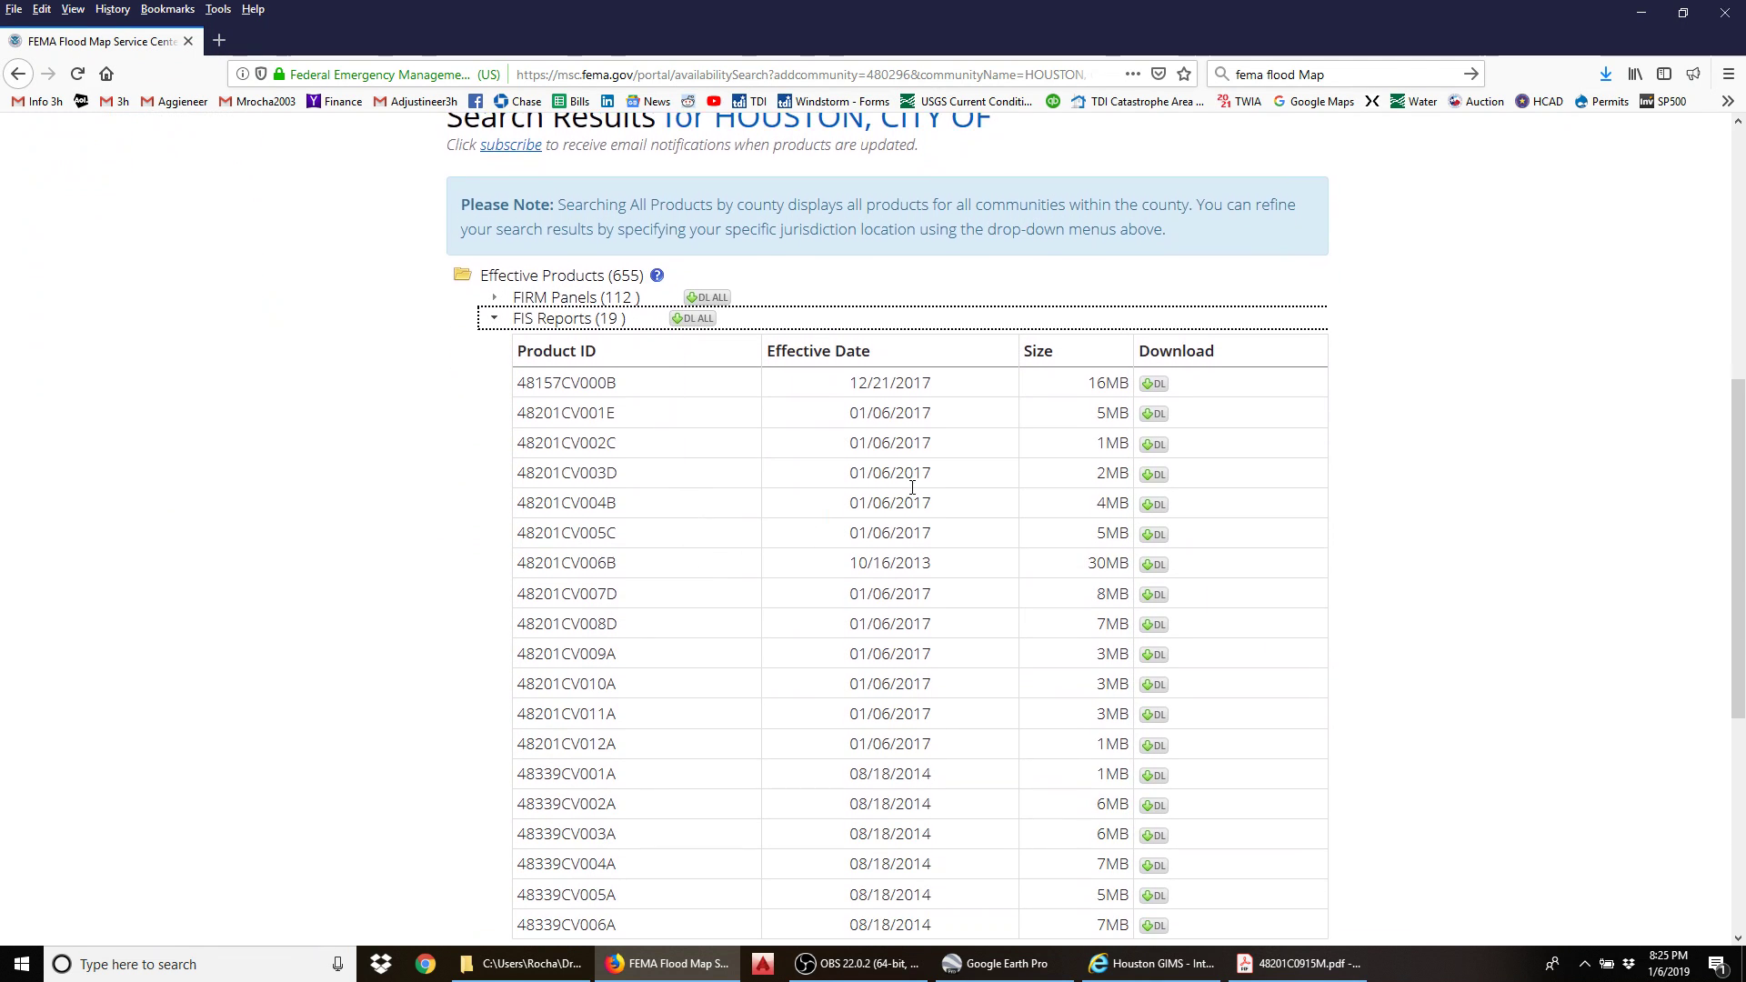
scroll(912, 488, "down", 1)
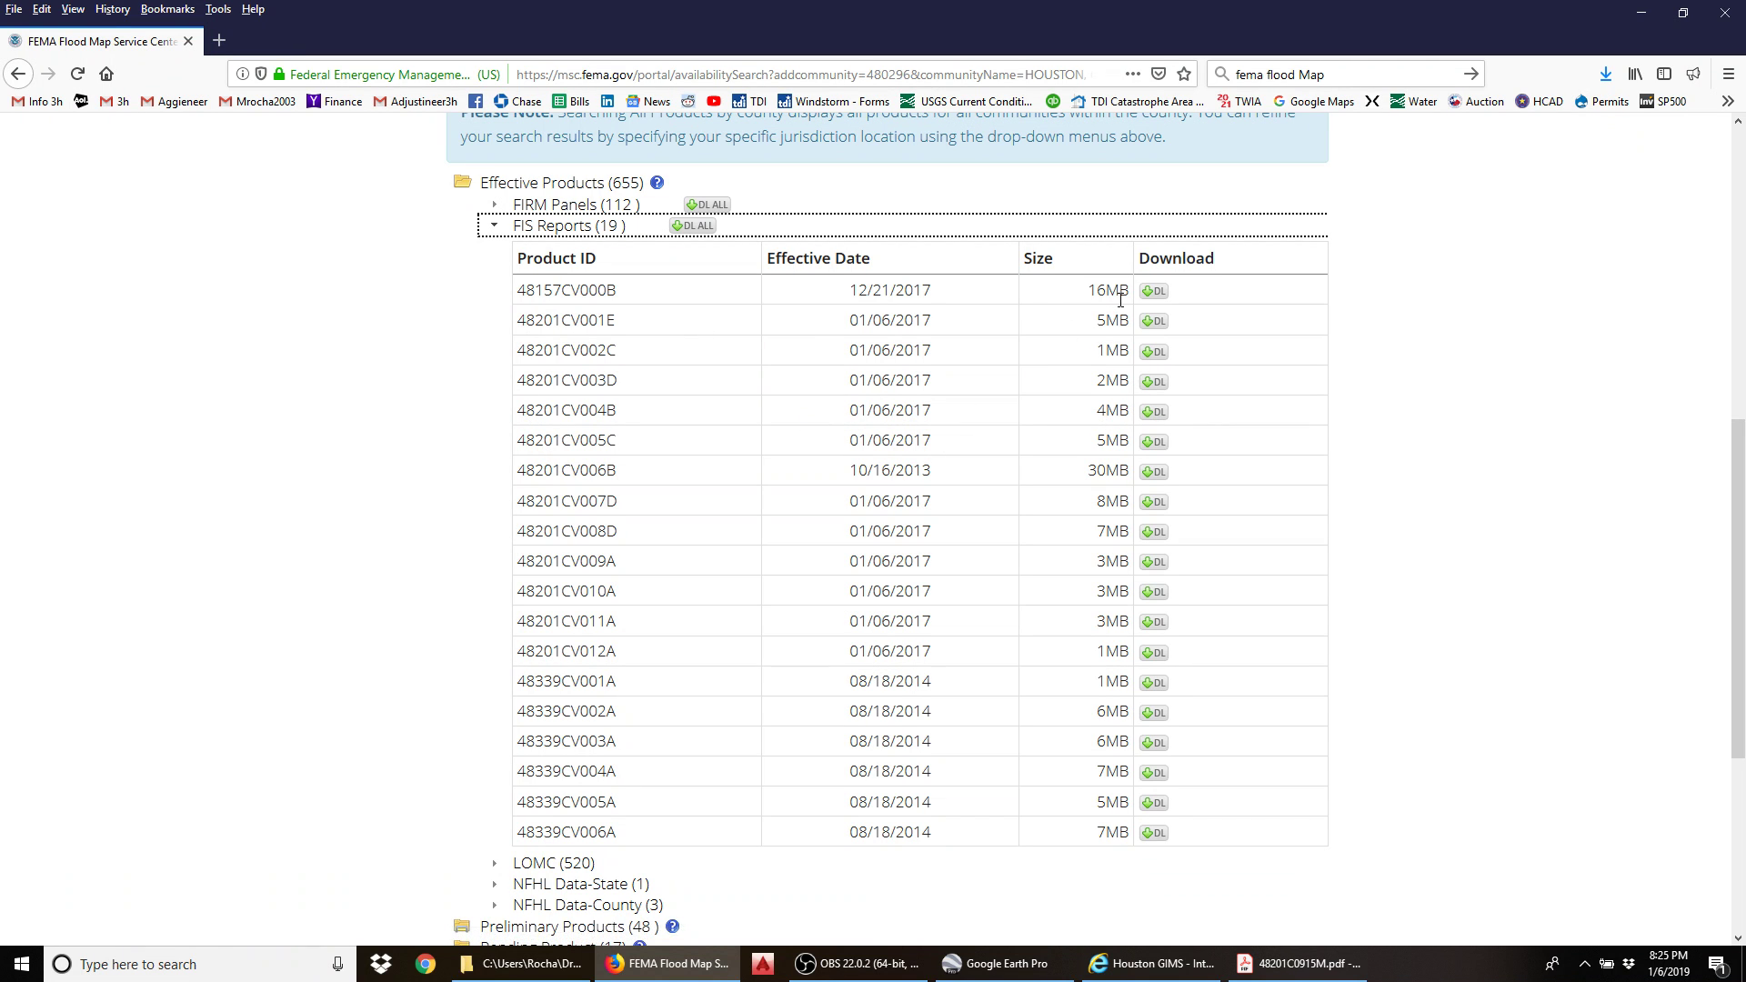
scroll(1287, 489, "up", 1)
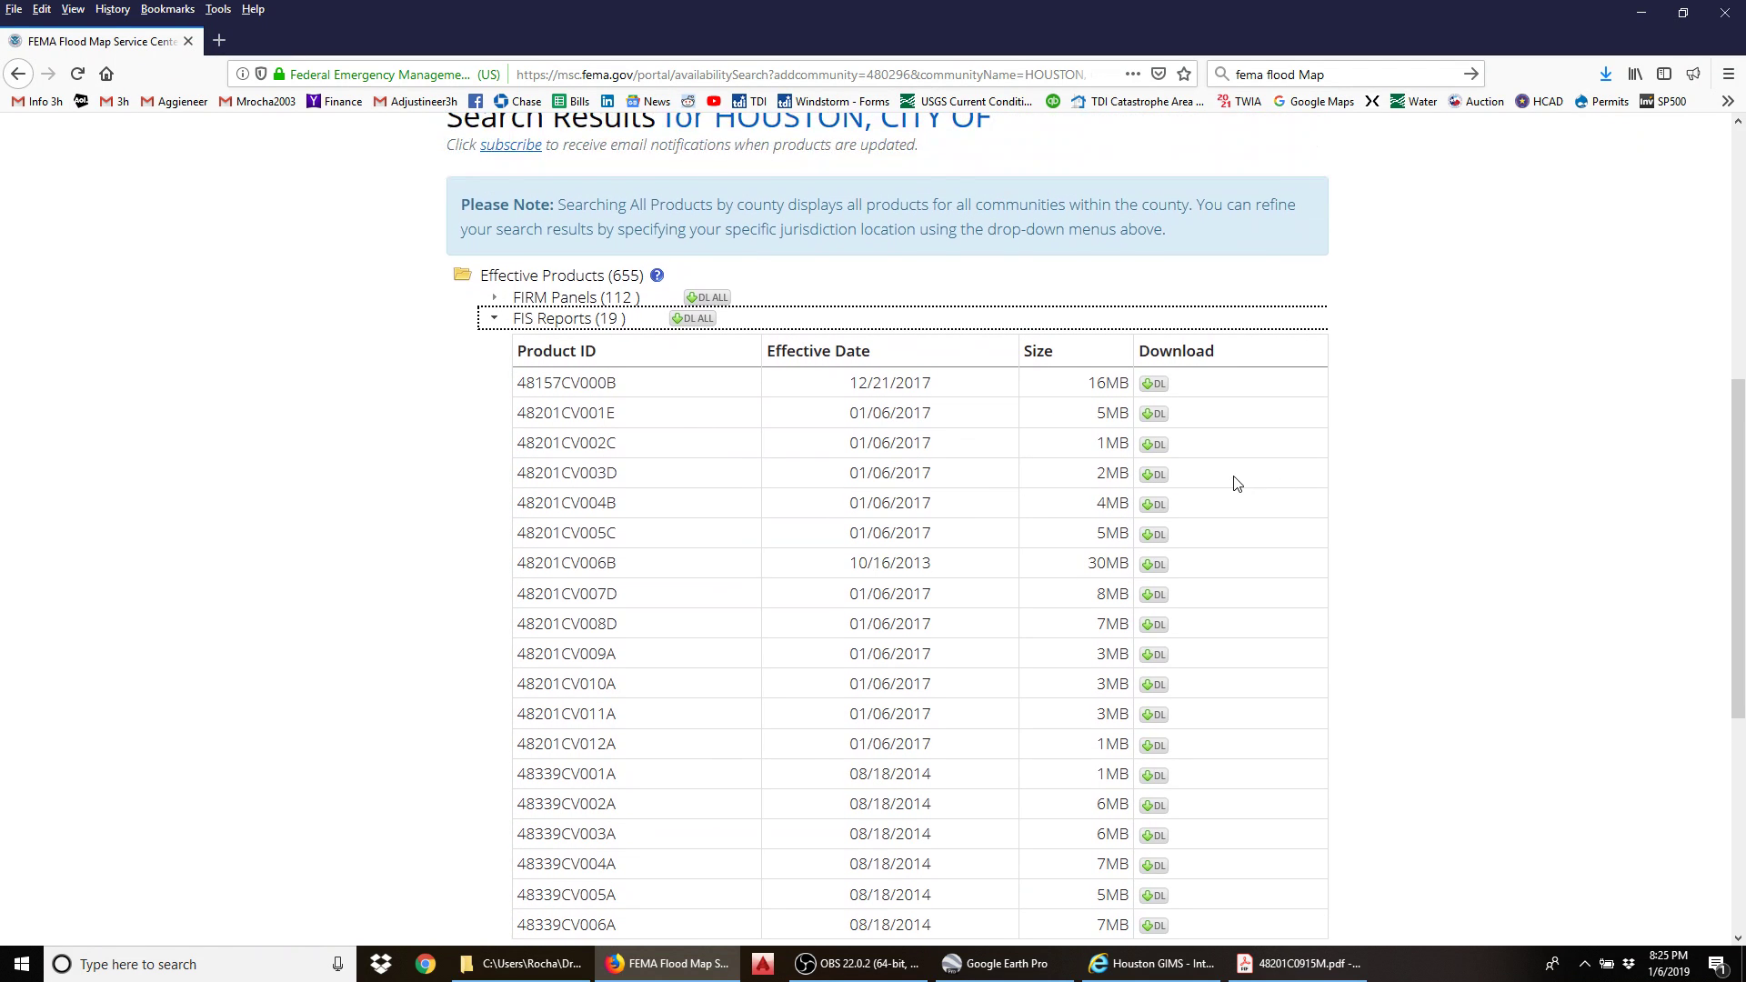
scroll(1237, 483, "down", 1)
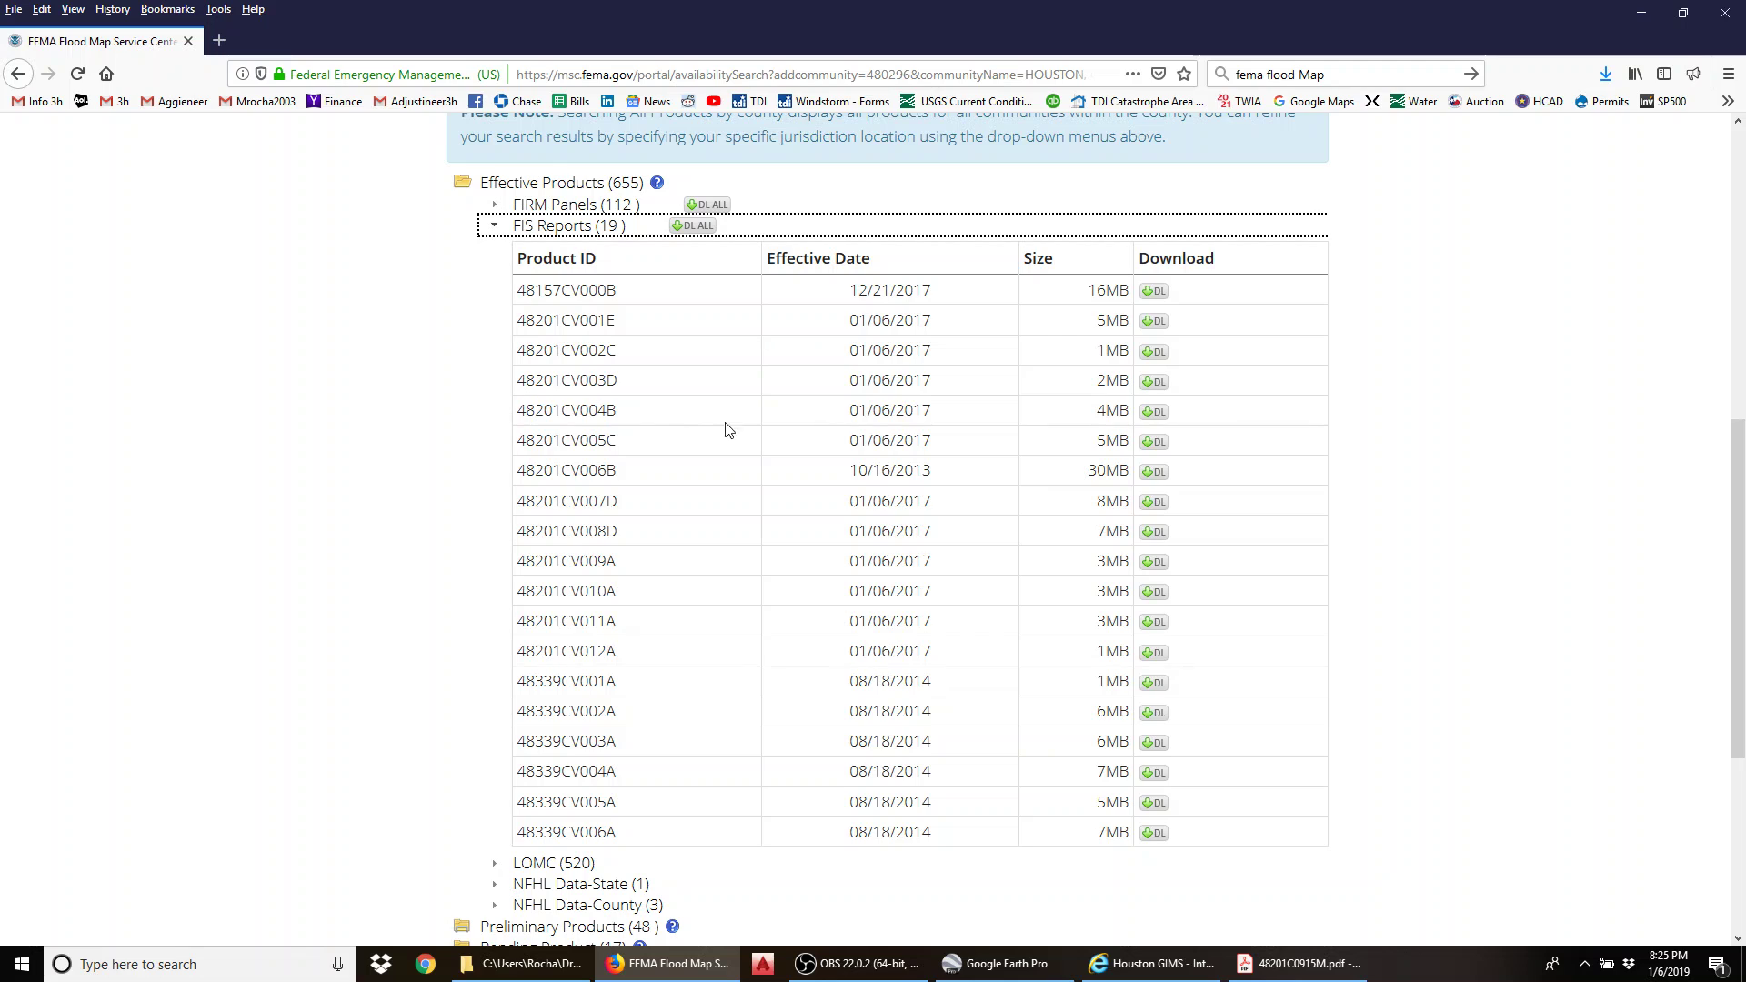
Step: Switch to File Explorer, open the FIS Houston folder and go through the saved reports from 48201CV004B.pdf to 48201CV008D.pdf
left_click(557, 956)
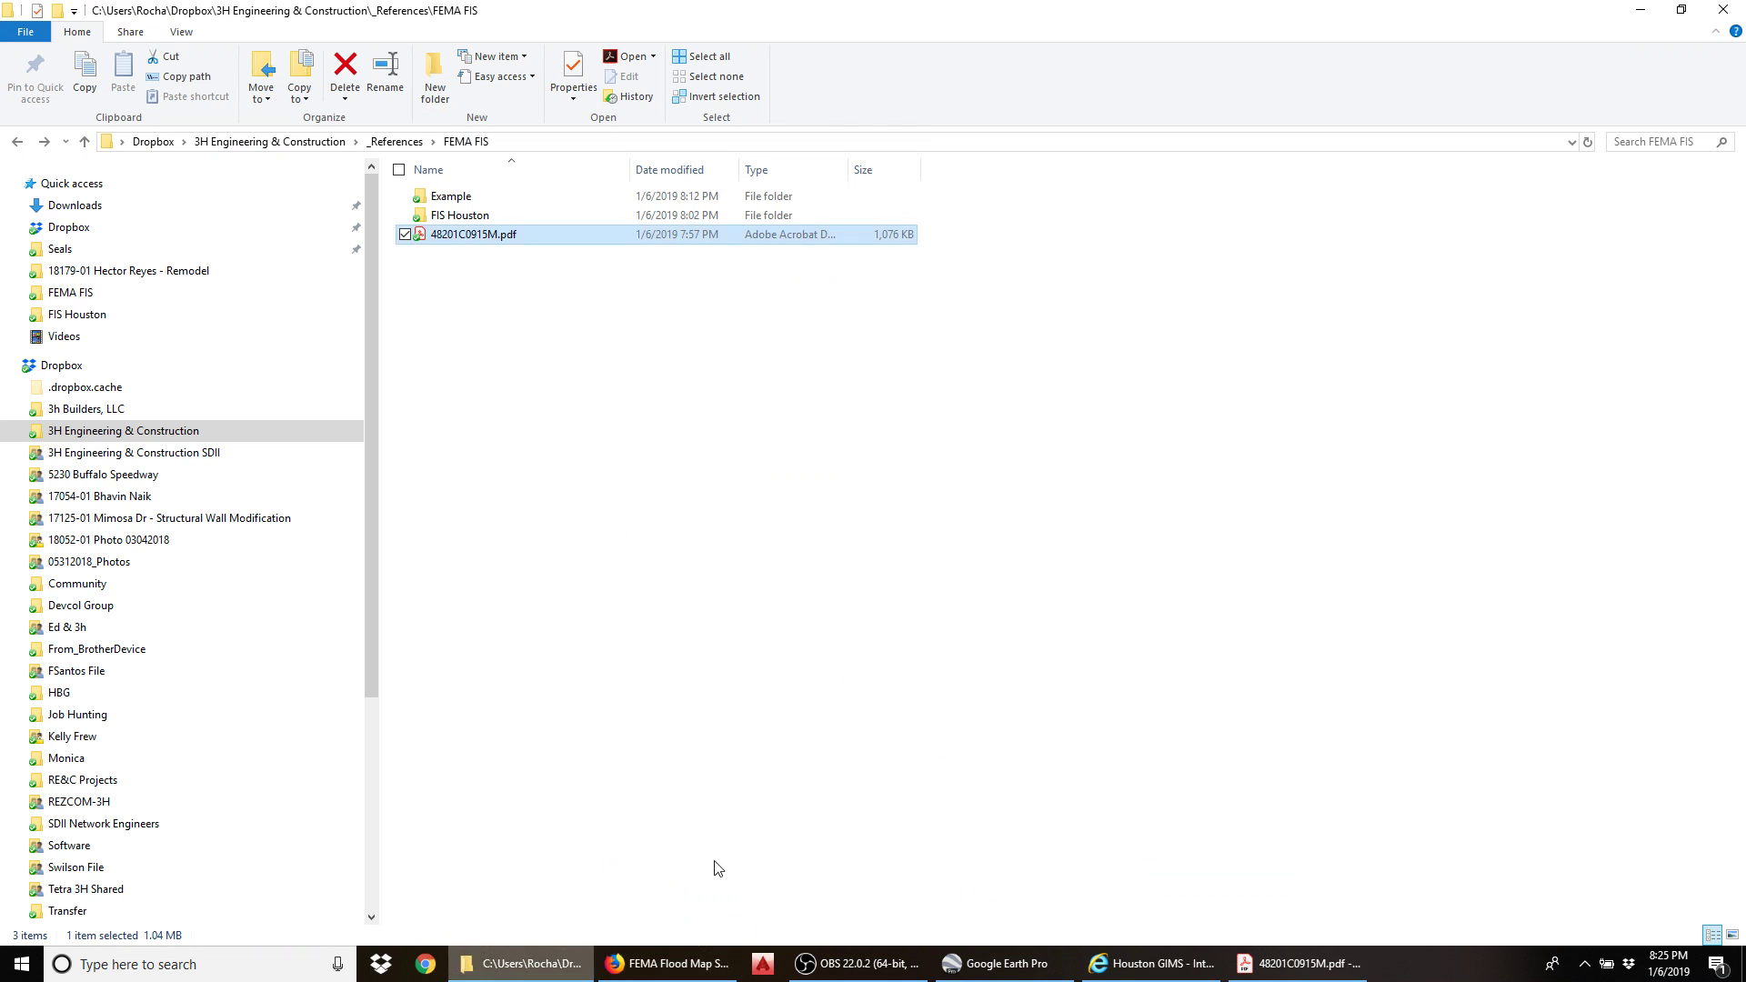
double_click(463, 217)
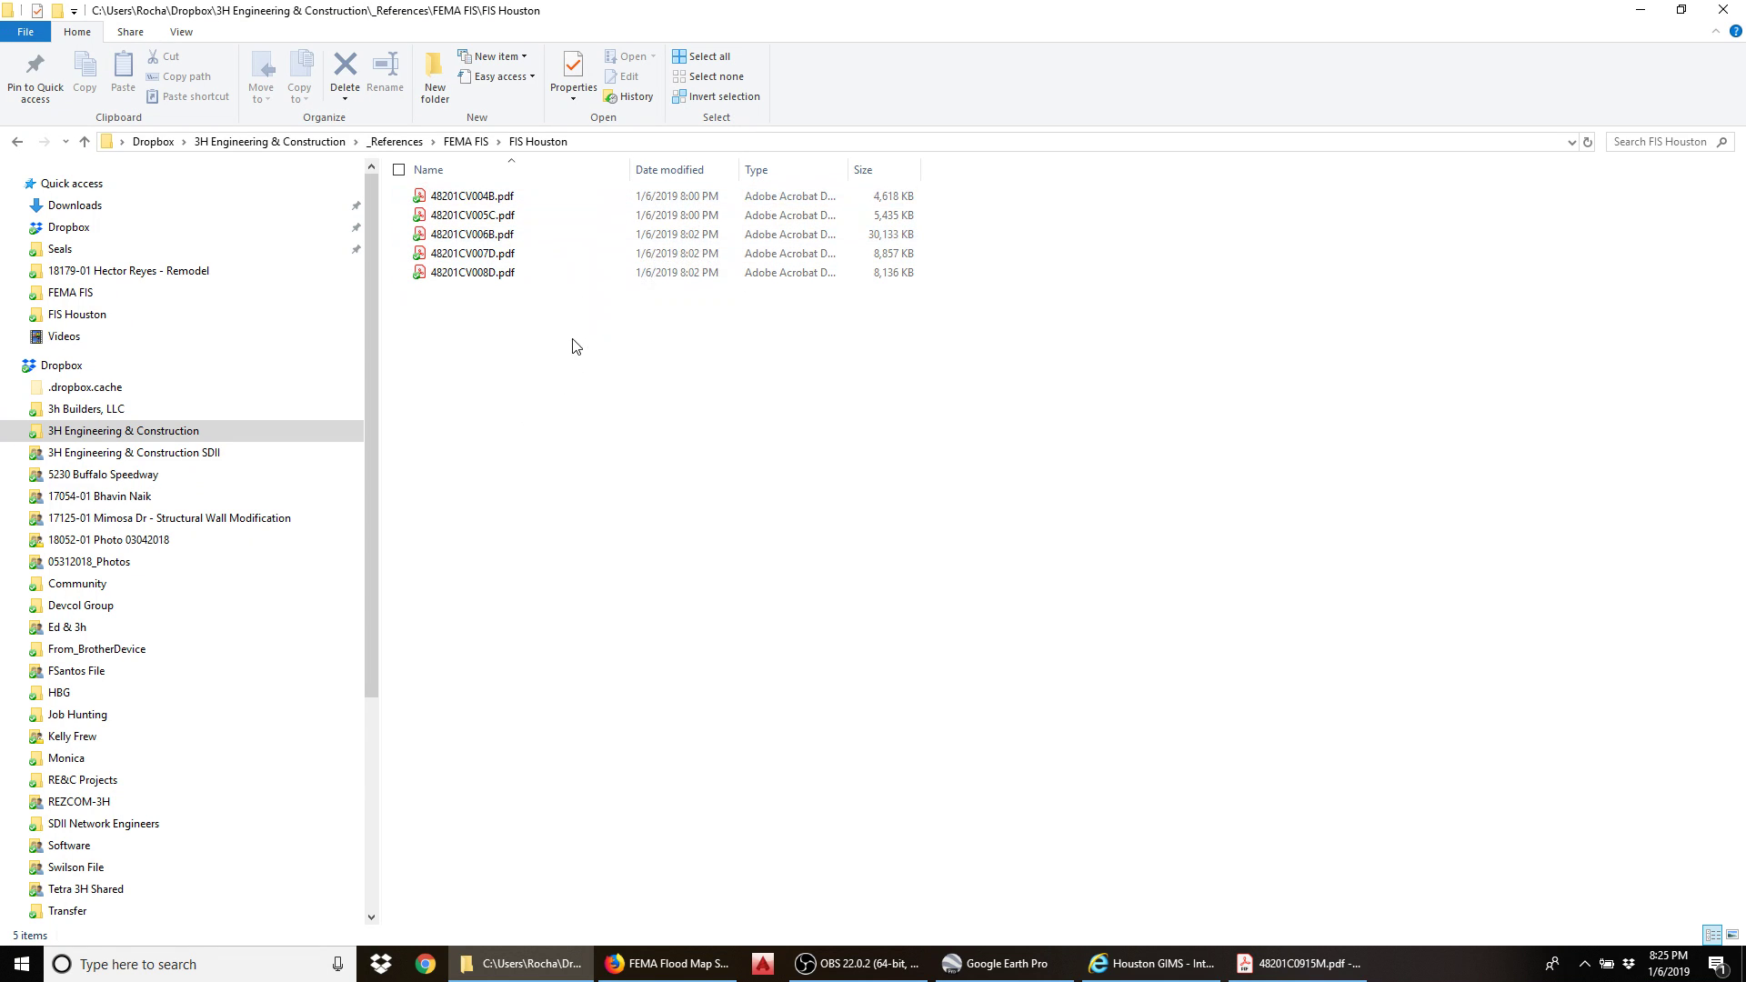
left_click(516, 200)
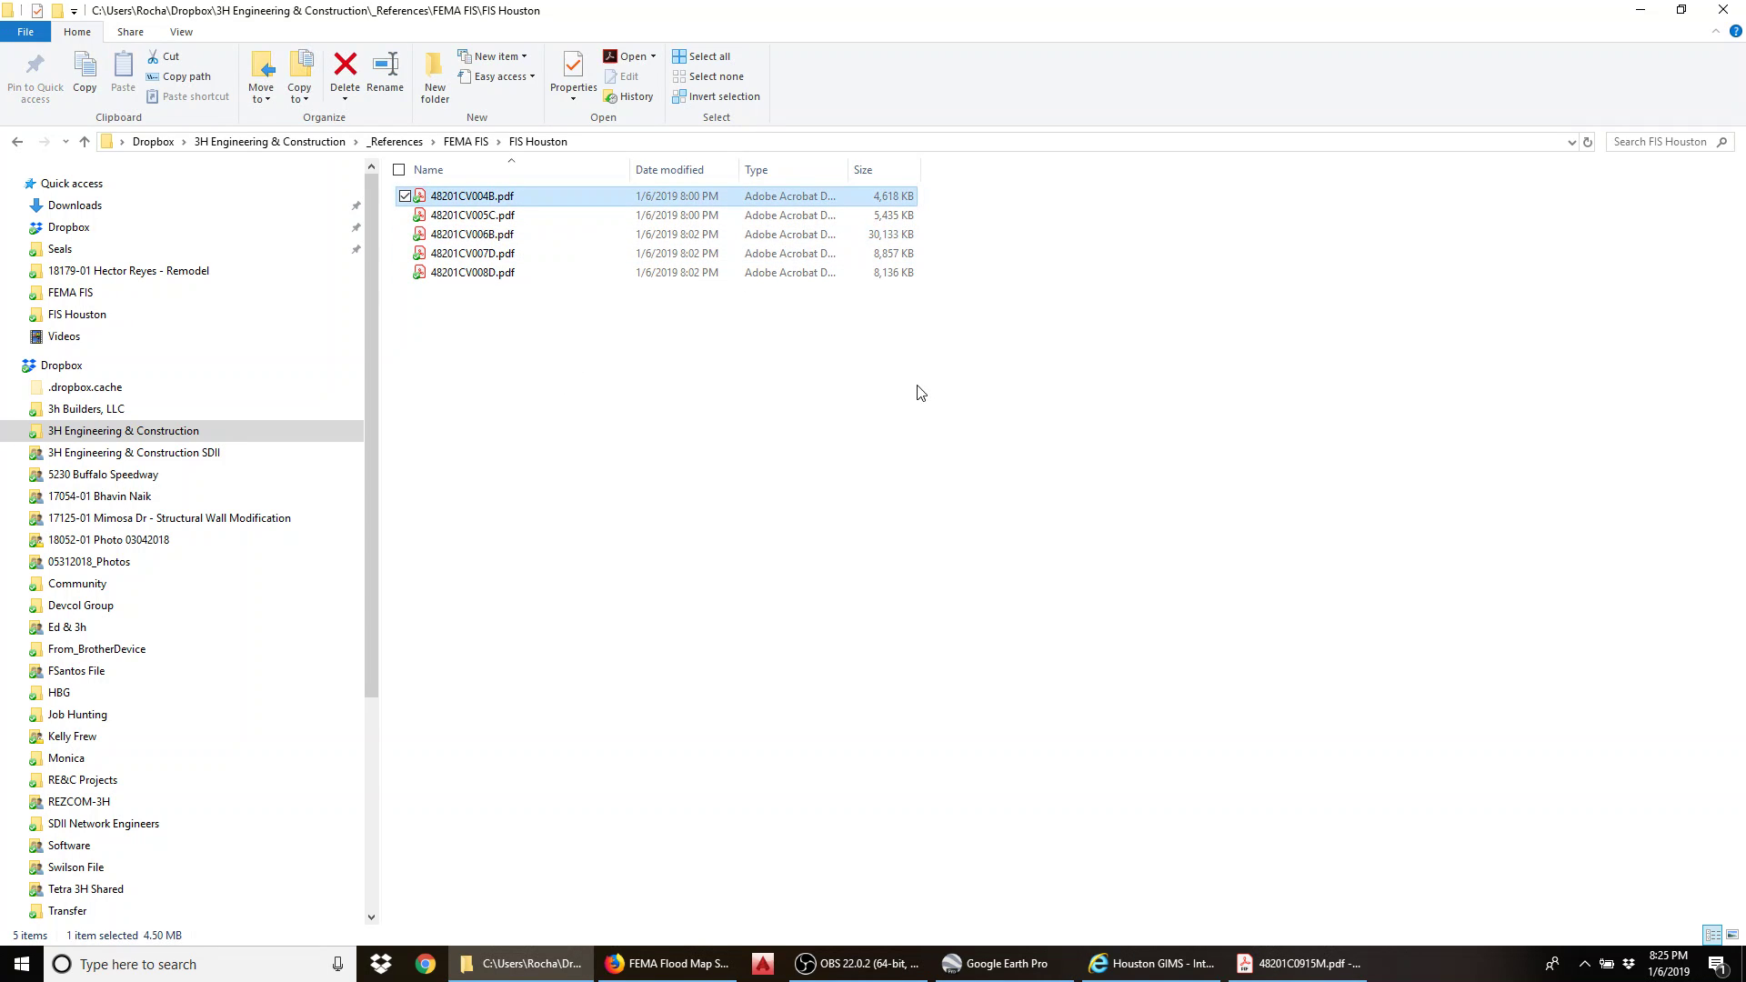
key("Down")
key("Down")
key("Down")
key("Down")
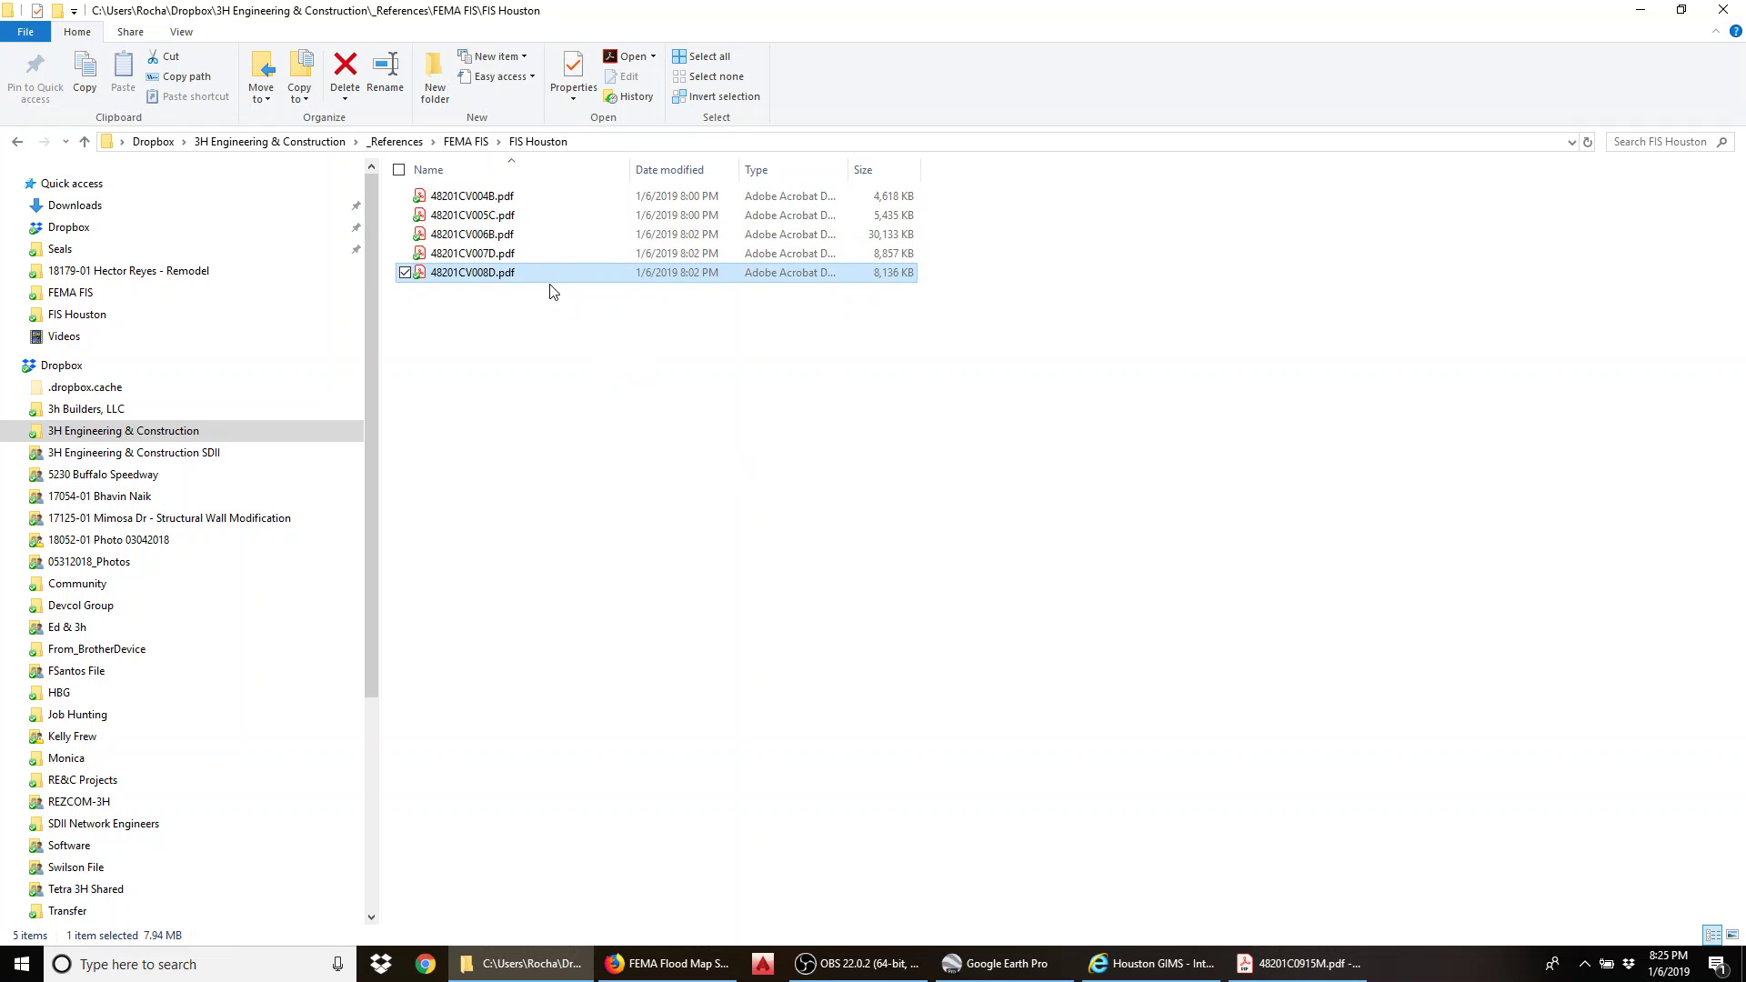
left_click(491, 198)
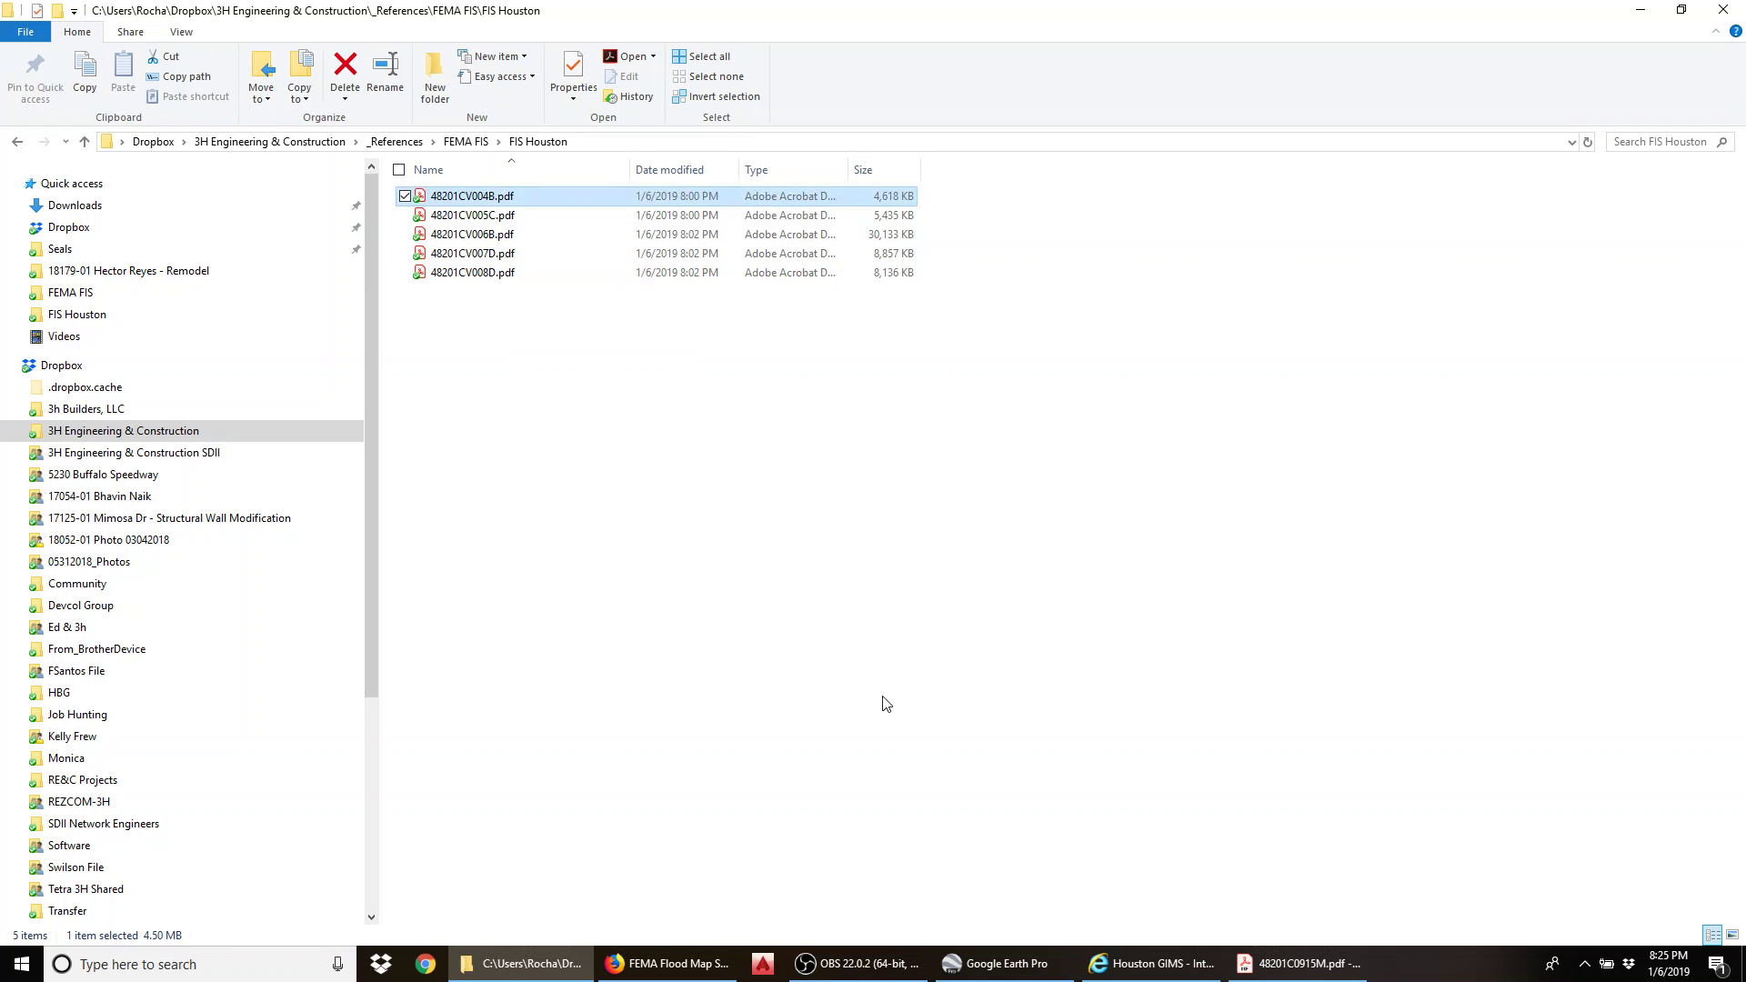
Step: Compare the saved reports with the FIS Reports list in Firefox, highlighting the entries 48201CV004B through 48201CV008D
mouse_move(561, 978)
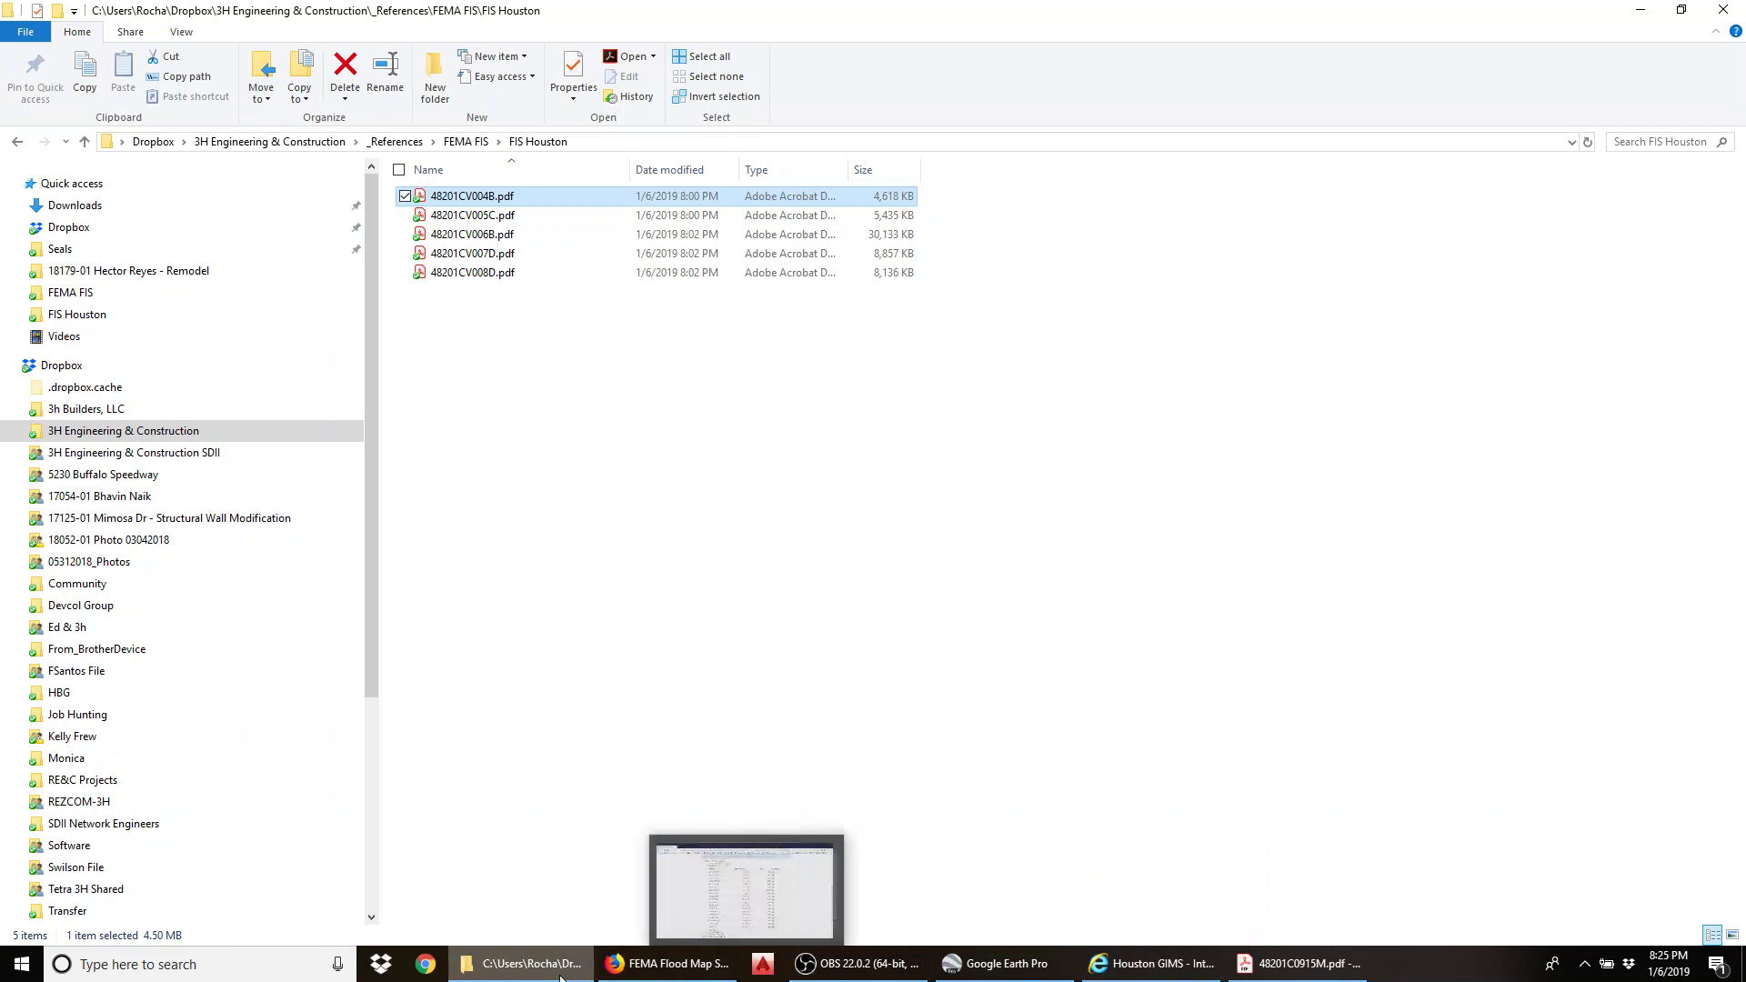
left_click(664, 964)
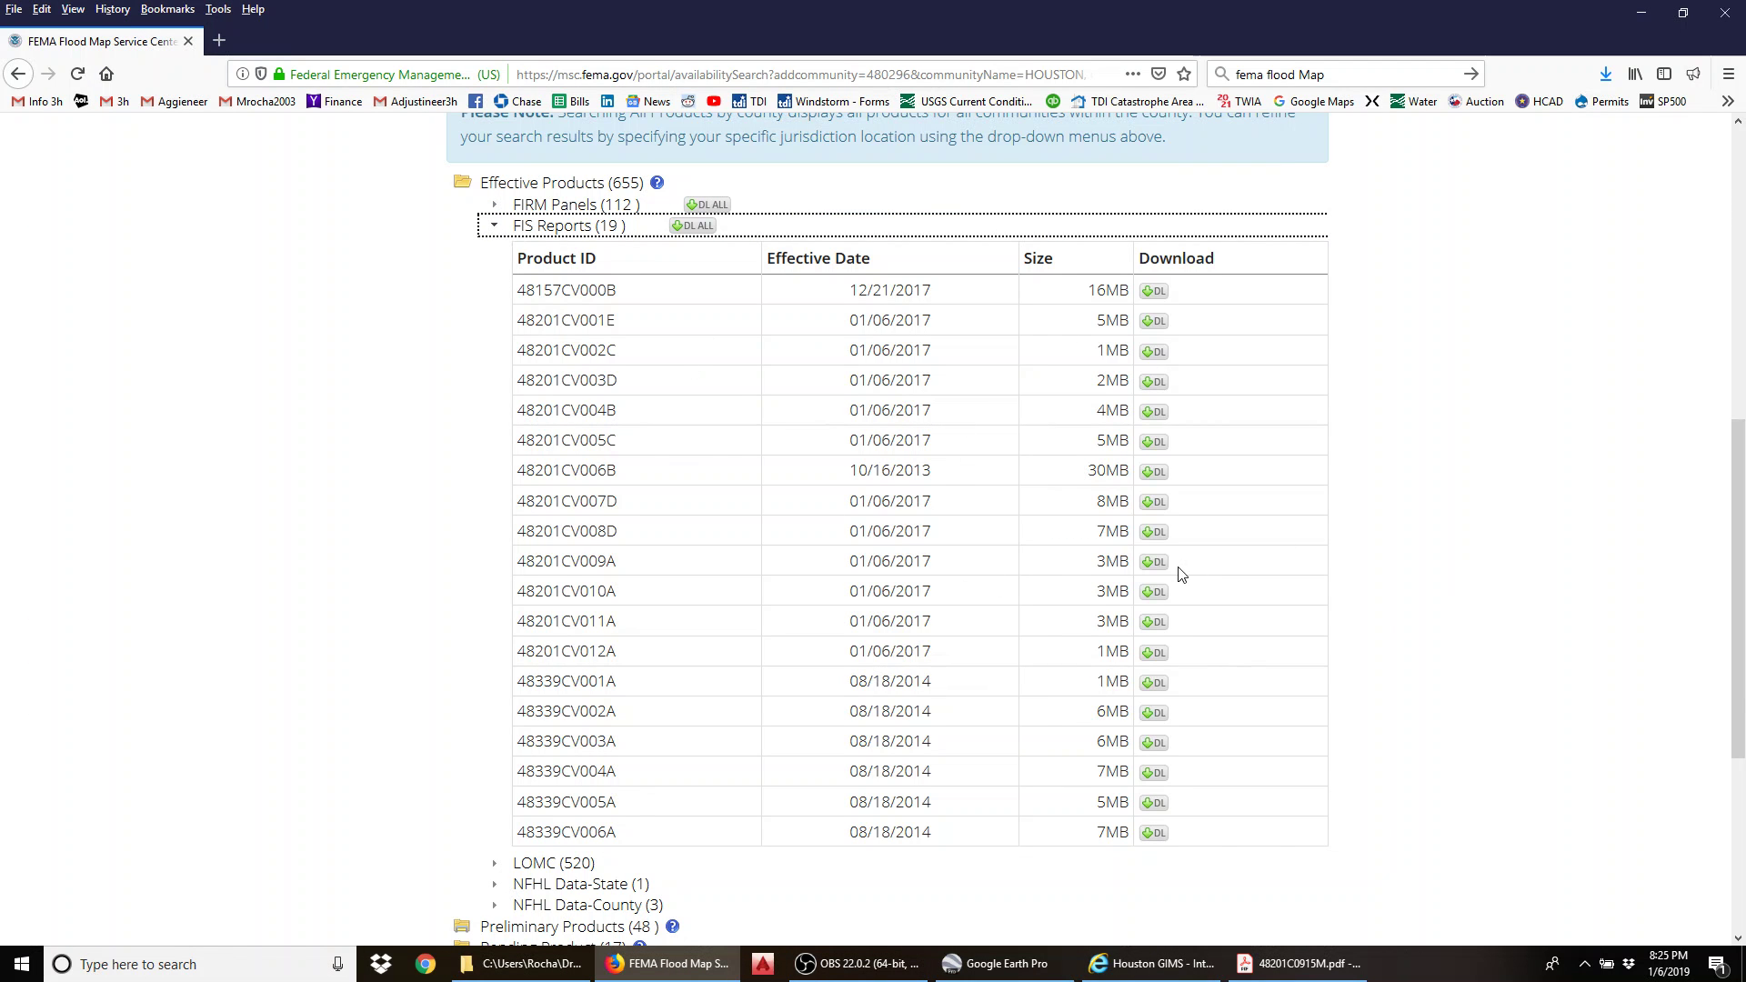
left_click(532, 964)
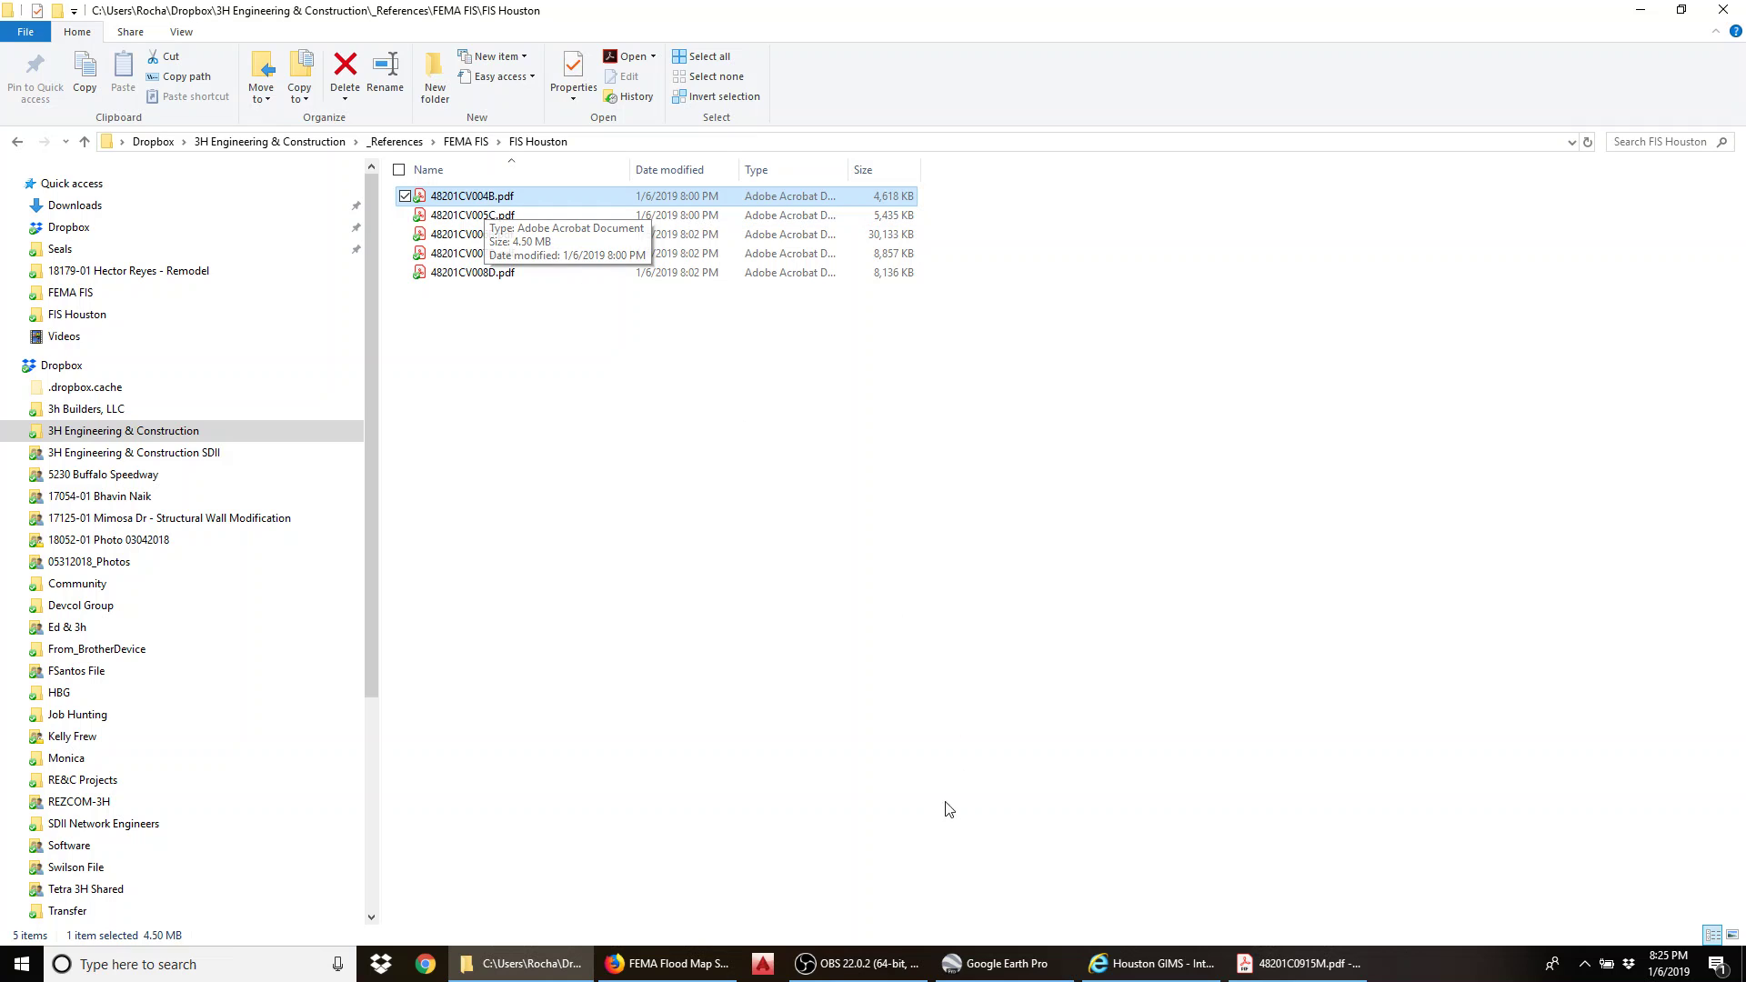
left_click(664, 963)
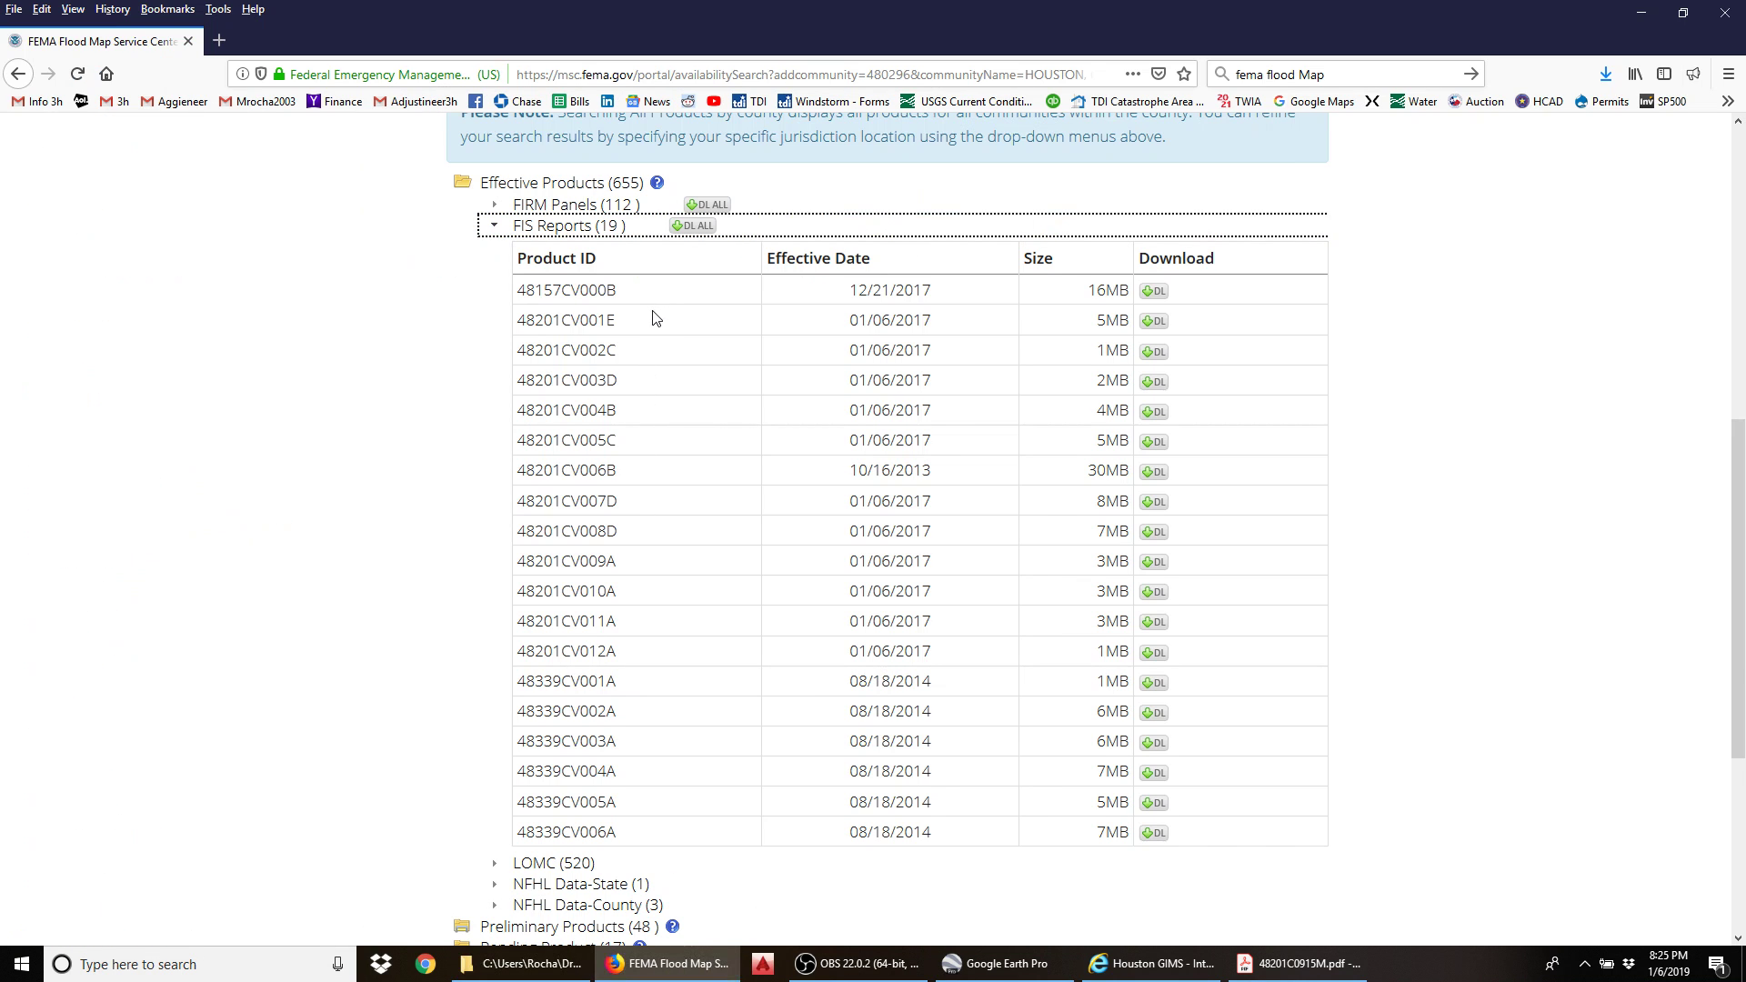
left_click_drag(519, 417, 626, 414)
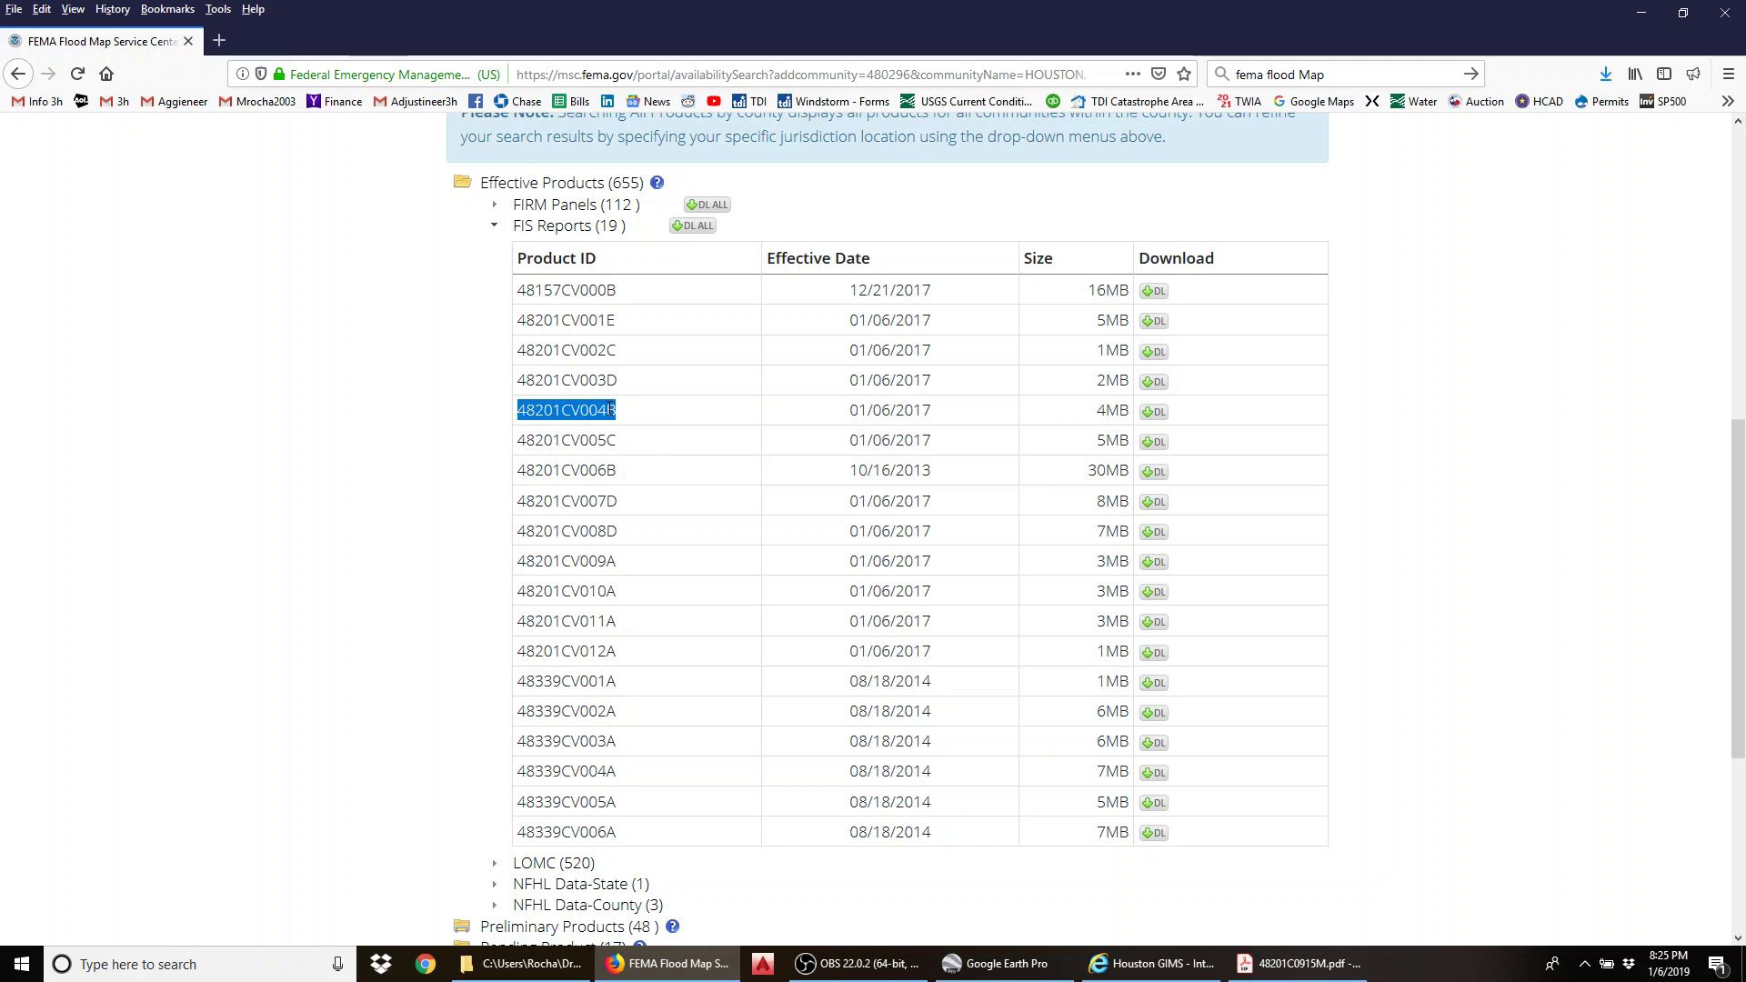
left_click(605, 439)
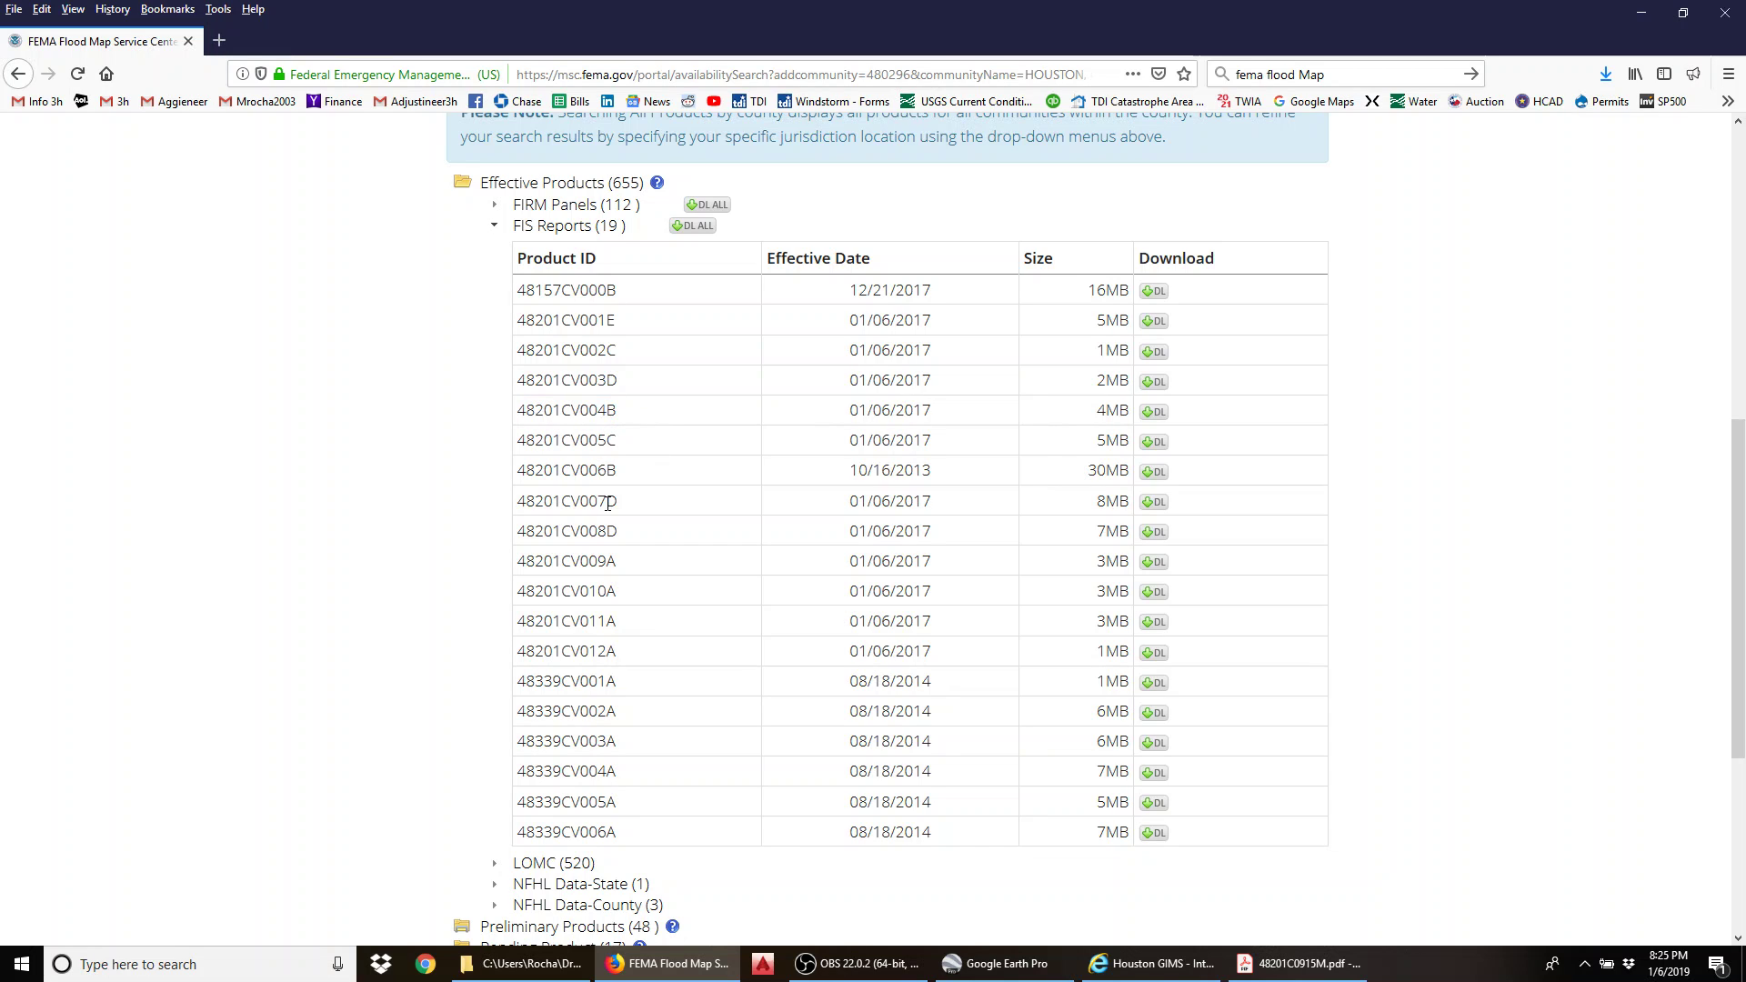
left_click_drag(626, 532, 509, 430)
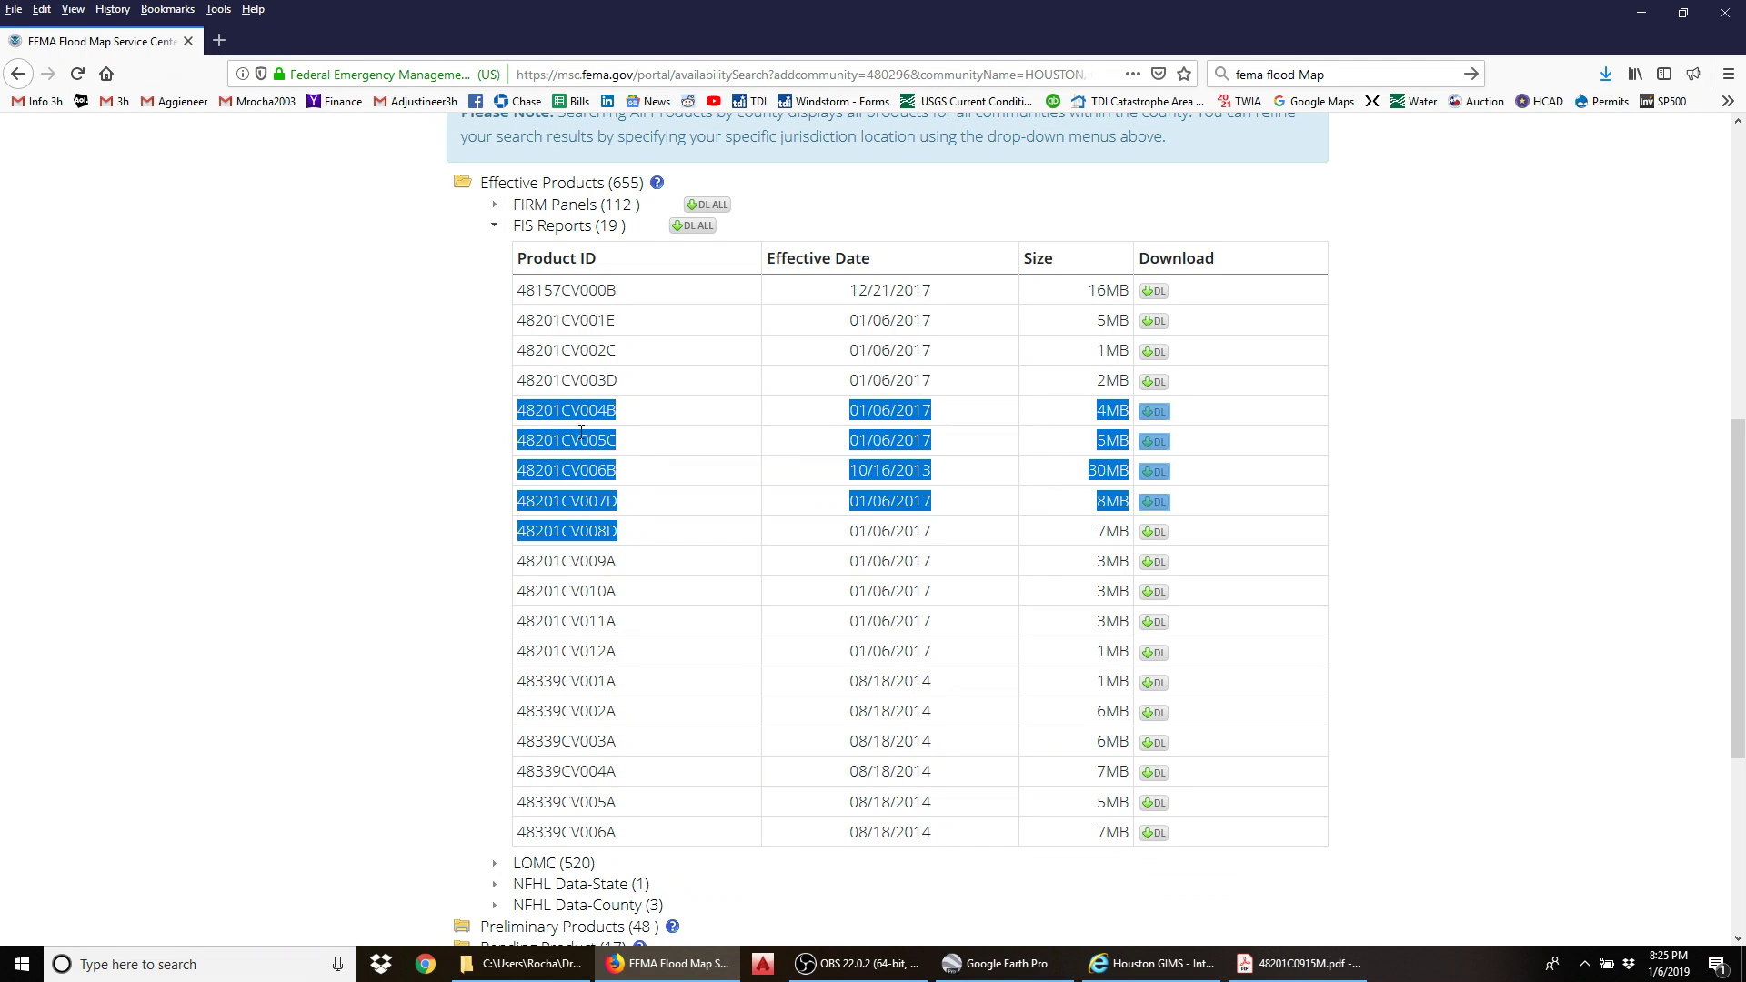
Step: Review the product IDs in the FIS Reports list, highlighting the 48201CV004B and 48201CV005C entries
left_click_drag(1010, 525, 483, 421)
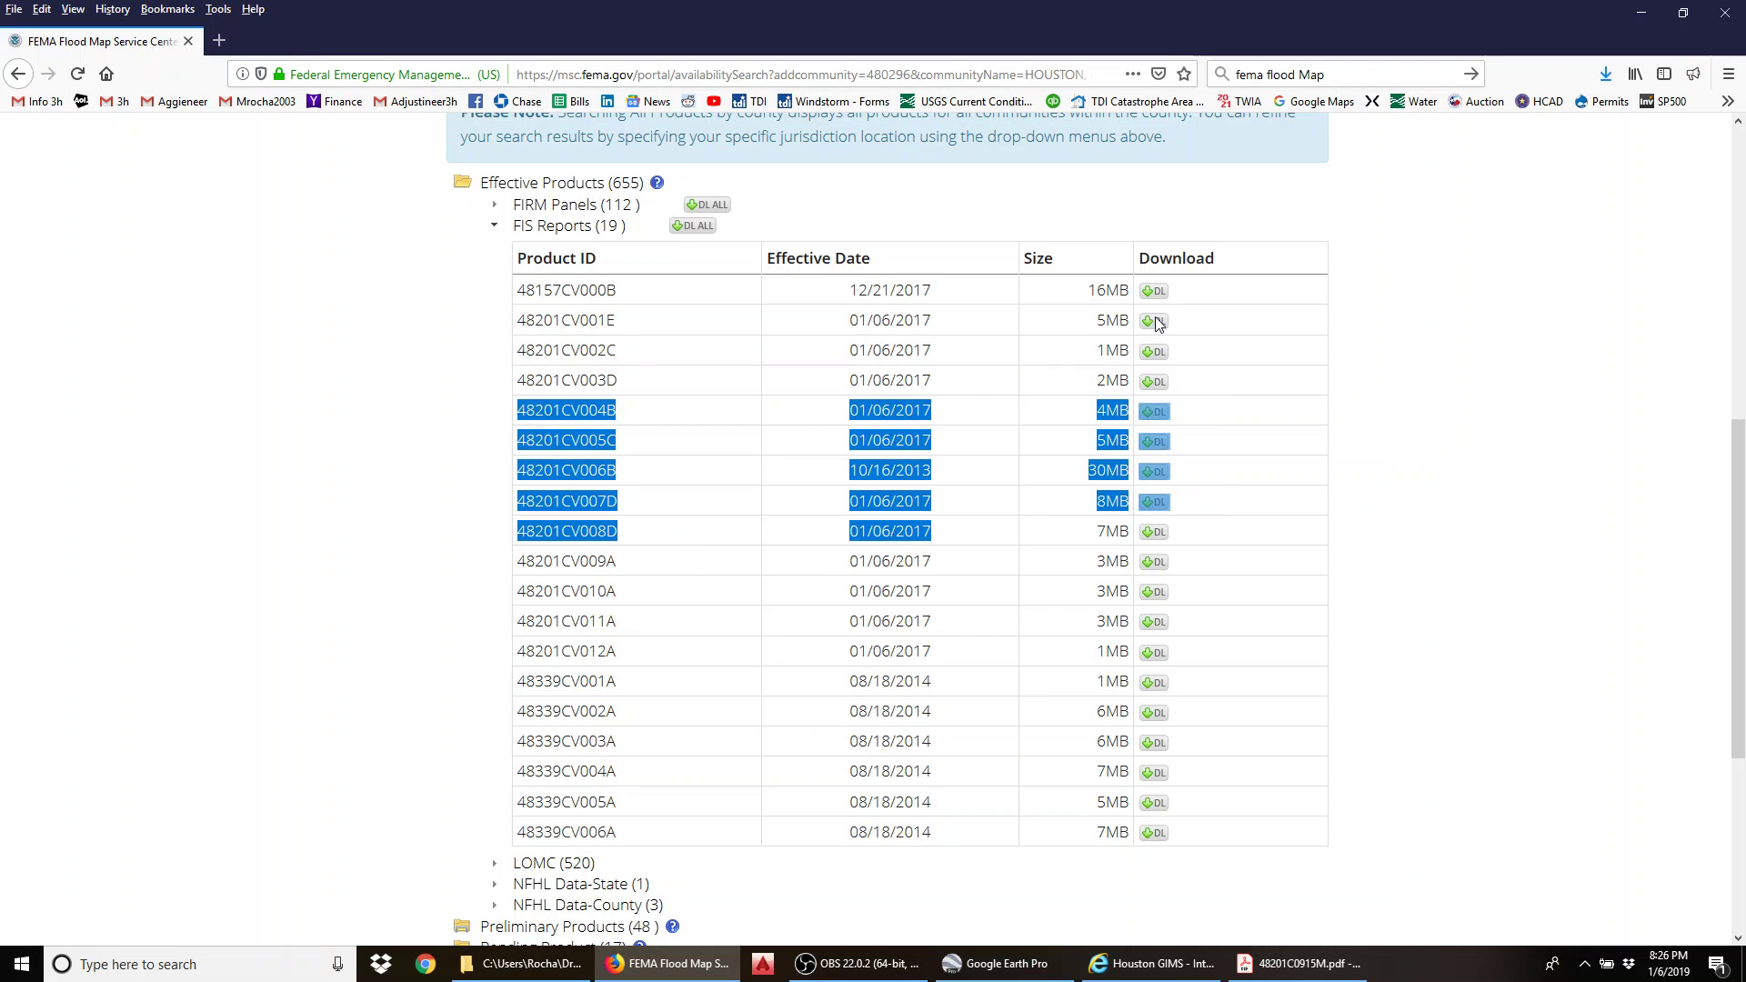
left_click_drag(530, 296, 571, 293)
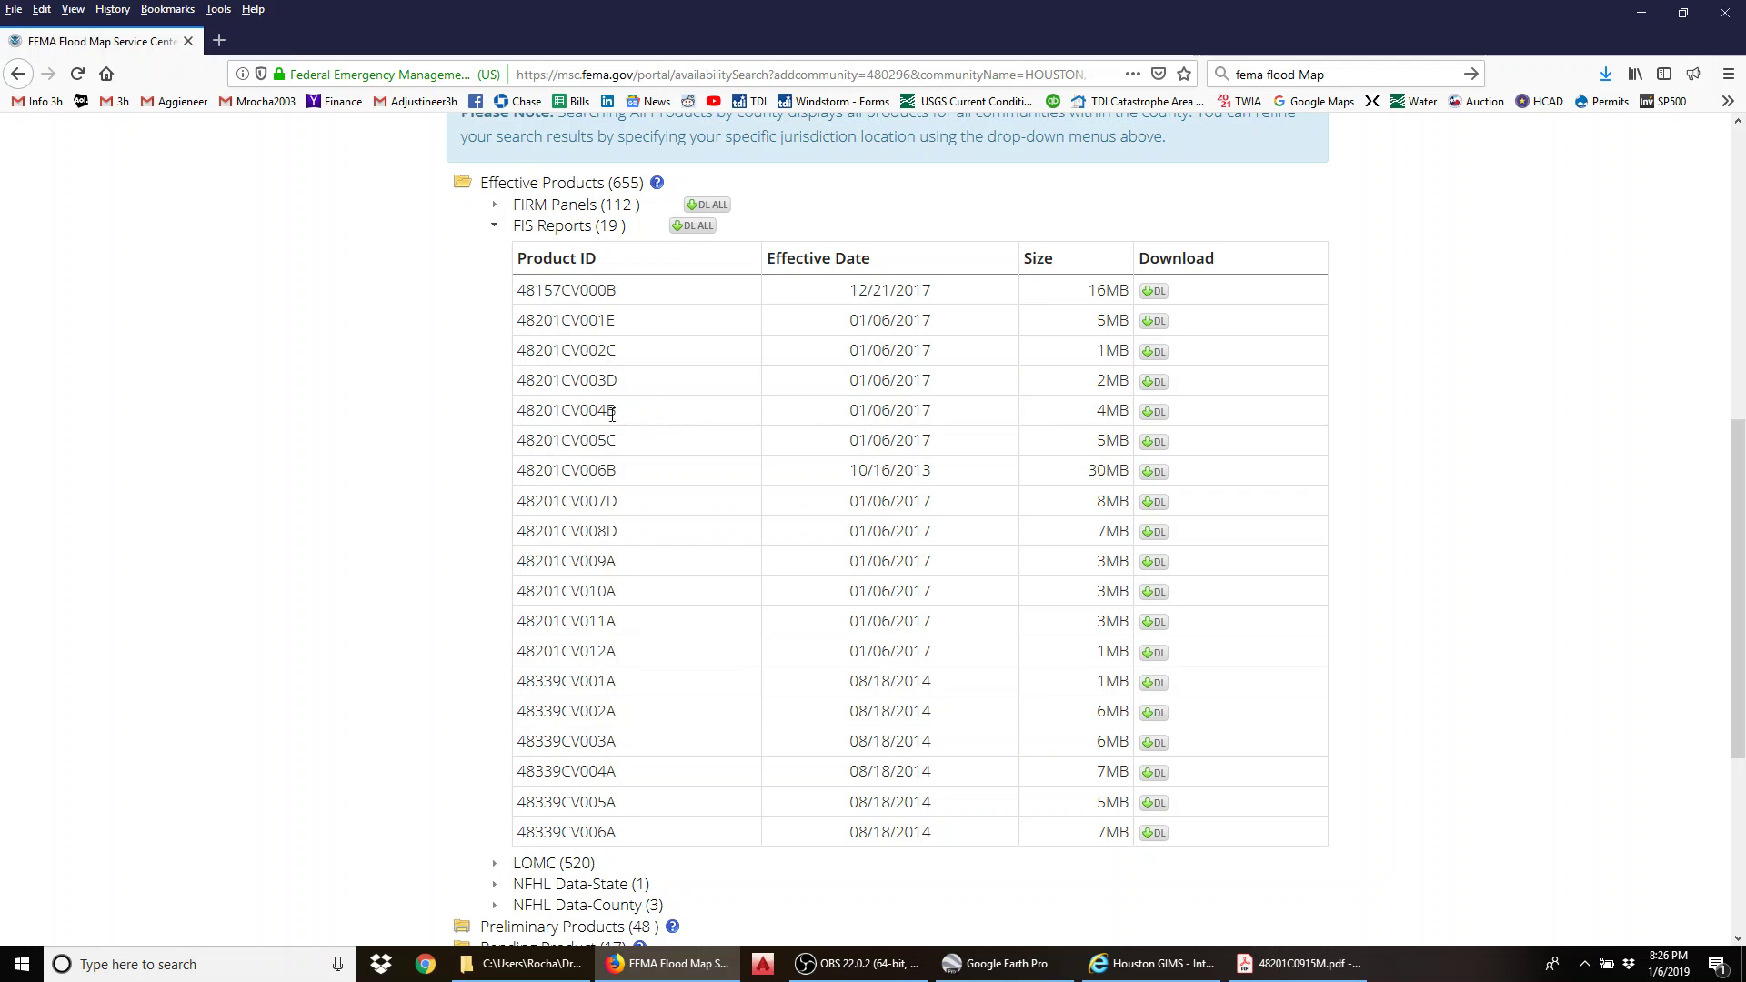
left_click_drag(616, 410, 505, 414)
left_click_drag(650, 447, 471, 462)
left_click_drag(631, 440, 590, 442)
Step: Switch to File Explorer, open 48201CV004B.pdf from the FIS Houston folder and check the county named on its cover
left_click(537, 972)
left_click(812, 666)
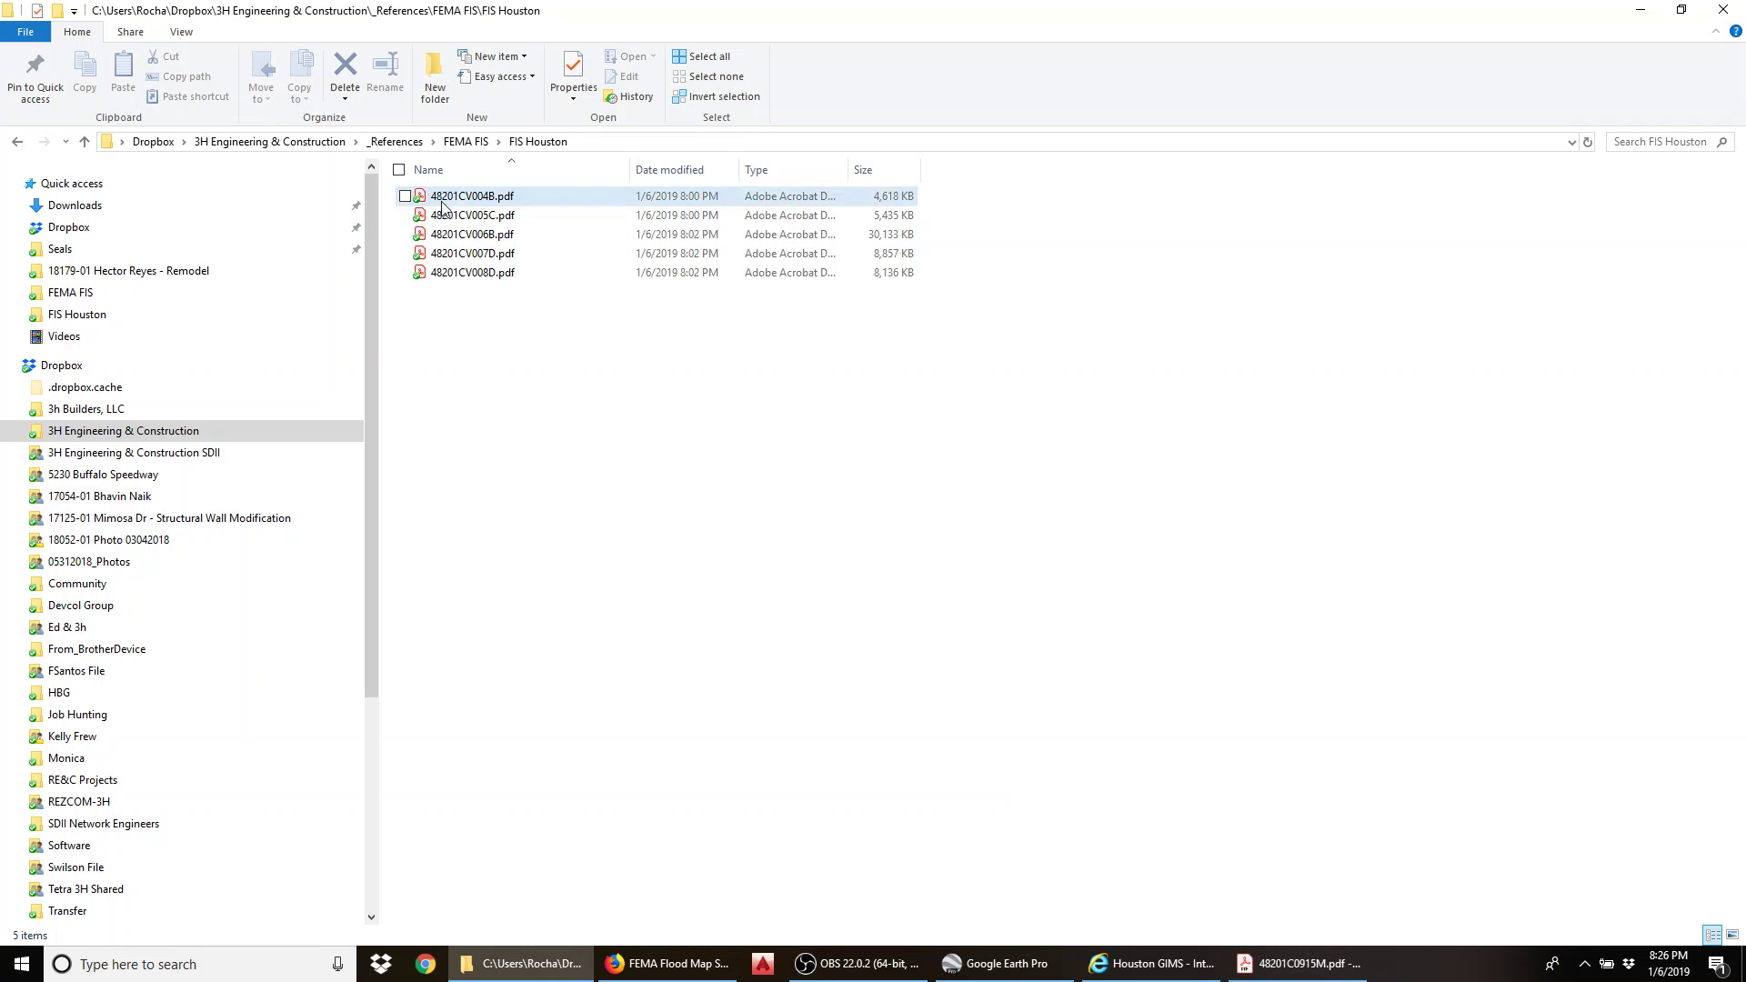
left_click(472, 200)
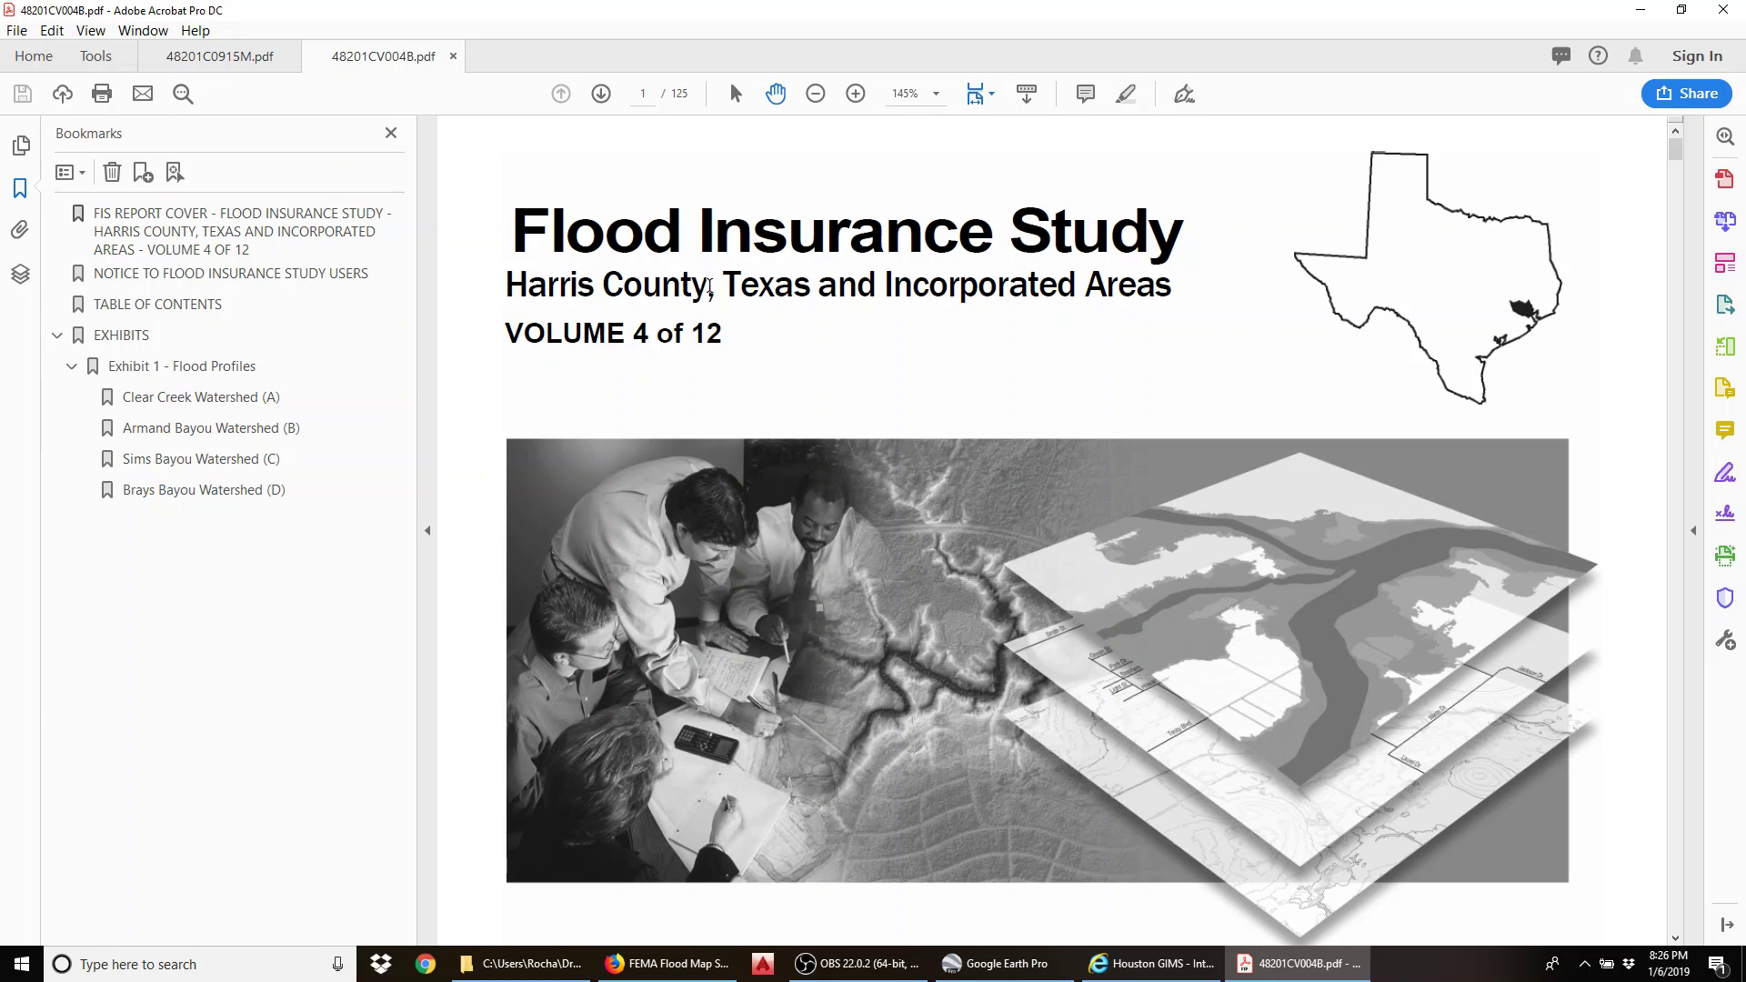
left_click_drag(716, 285, 542, 288)
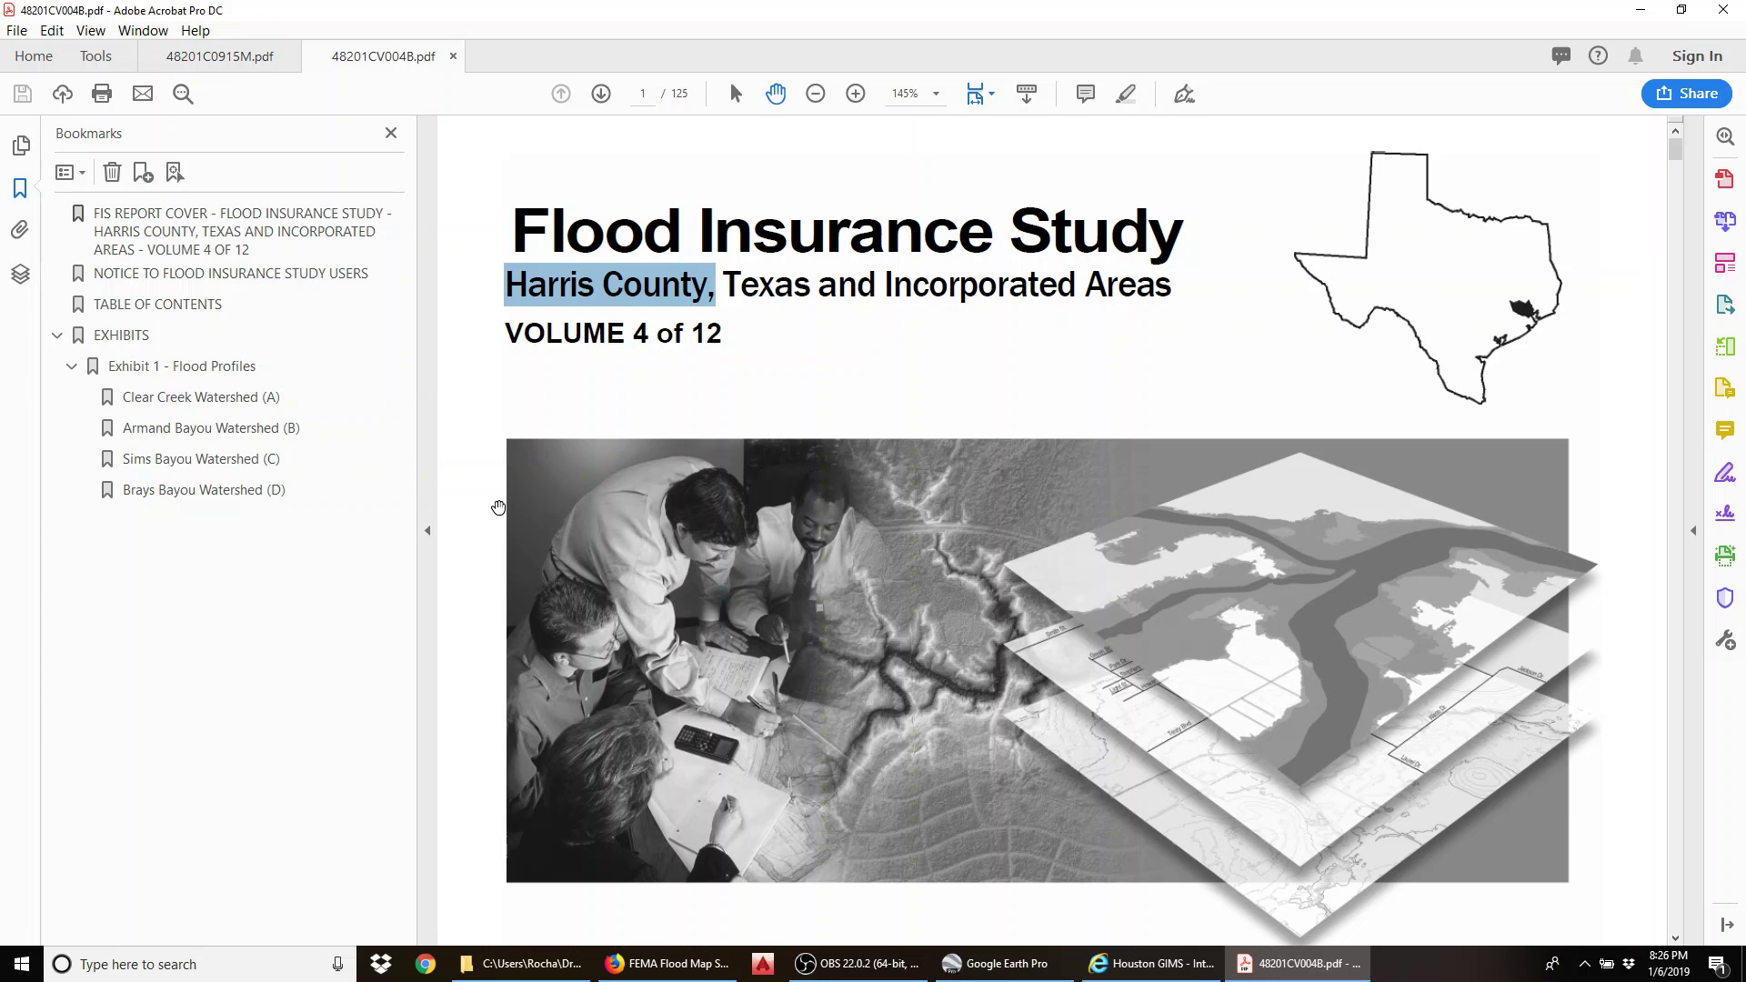
key("ctrl+a")
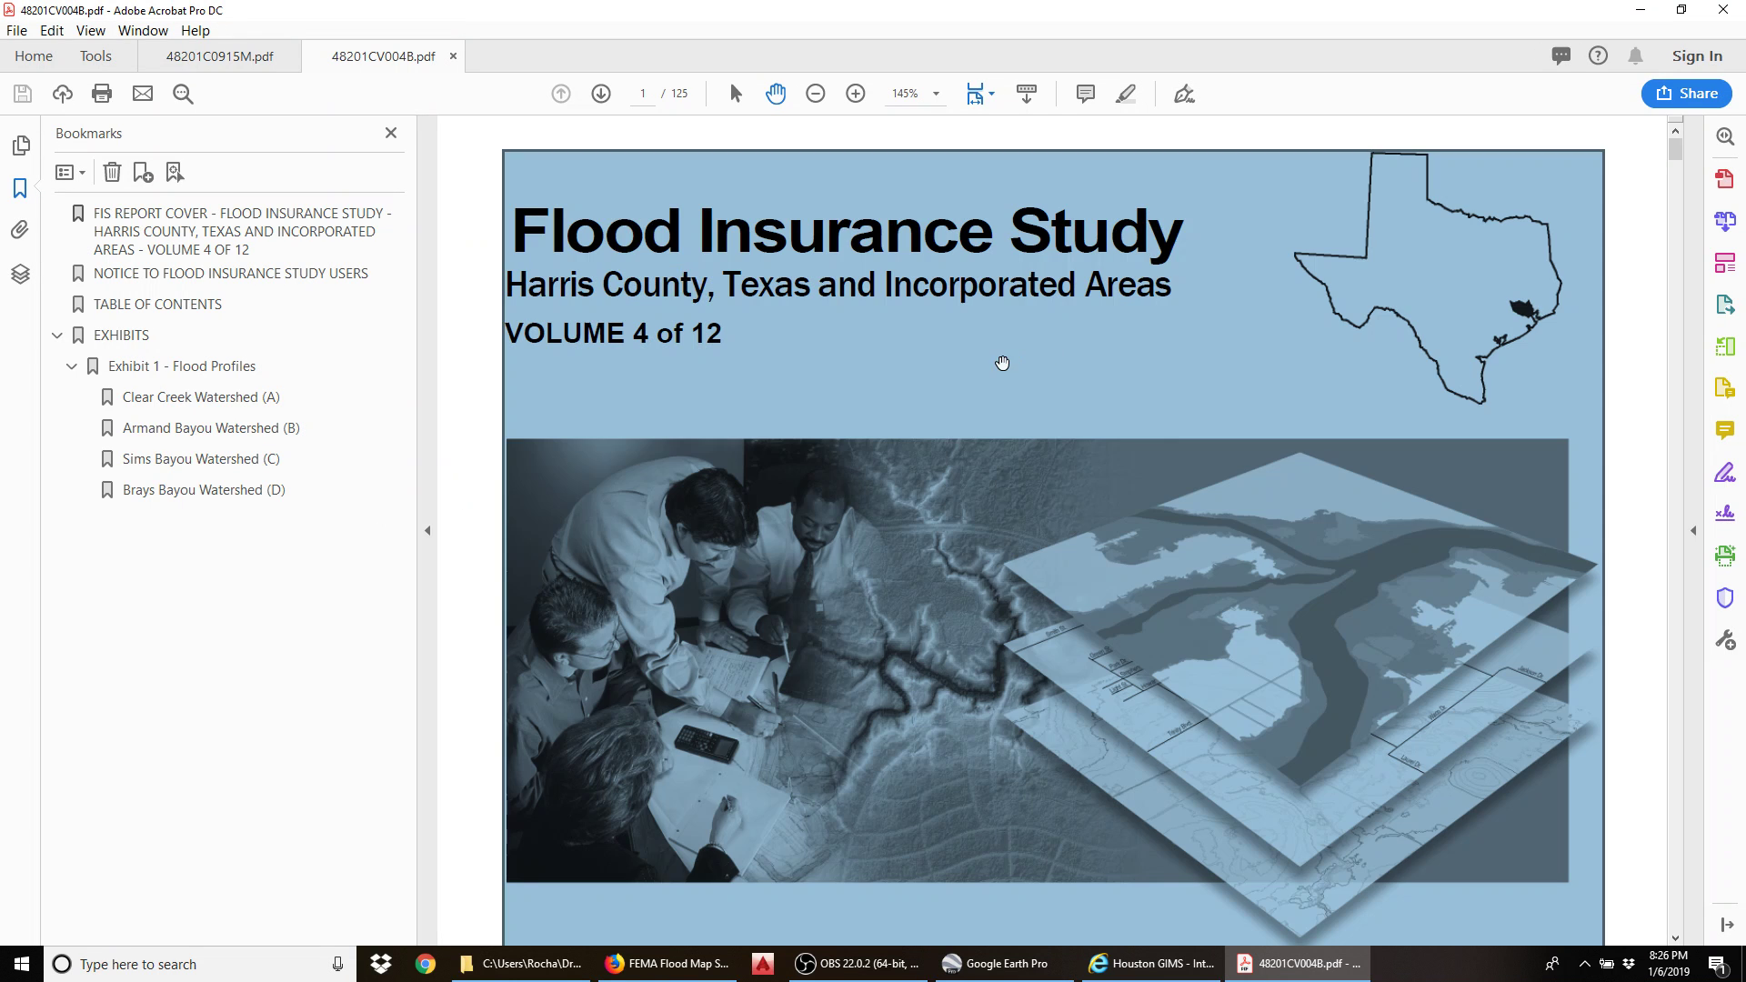
left_click(1227, 378)
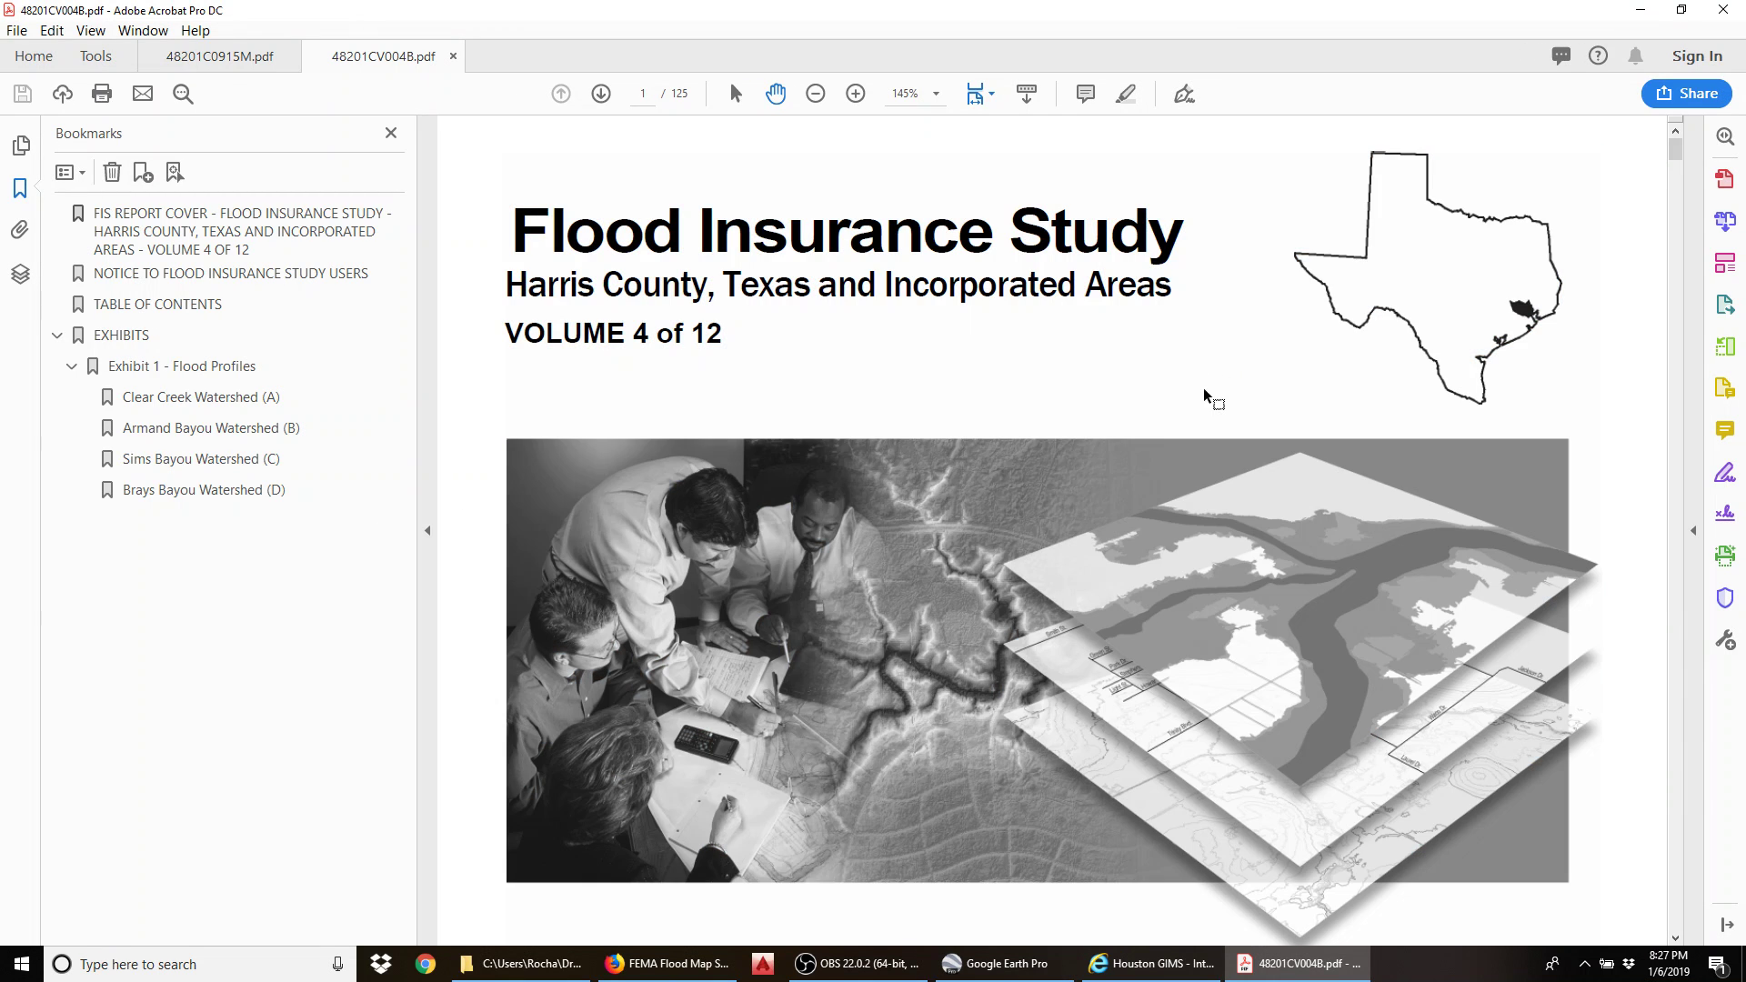
Step: Search the Volume 4 Flood Insurance Study report for "Berry Bayou"
key("ctrl+f")
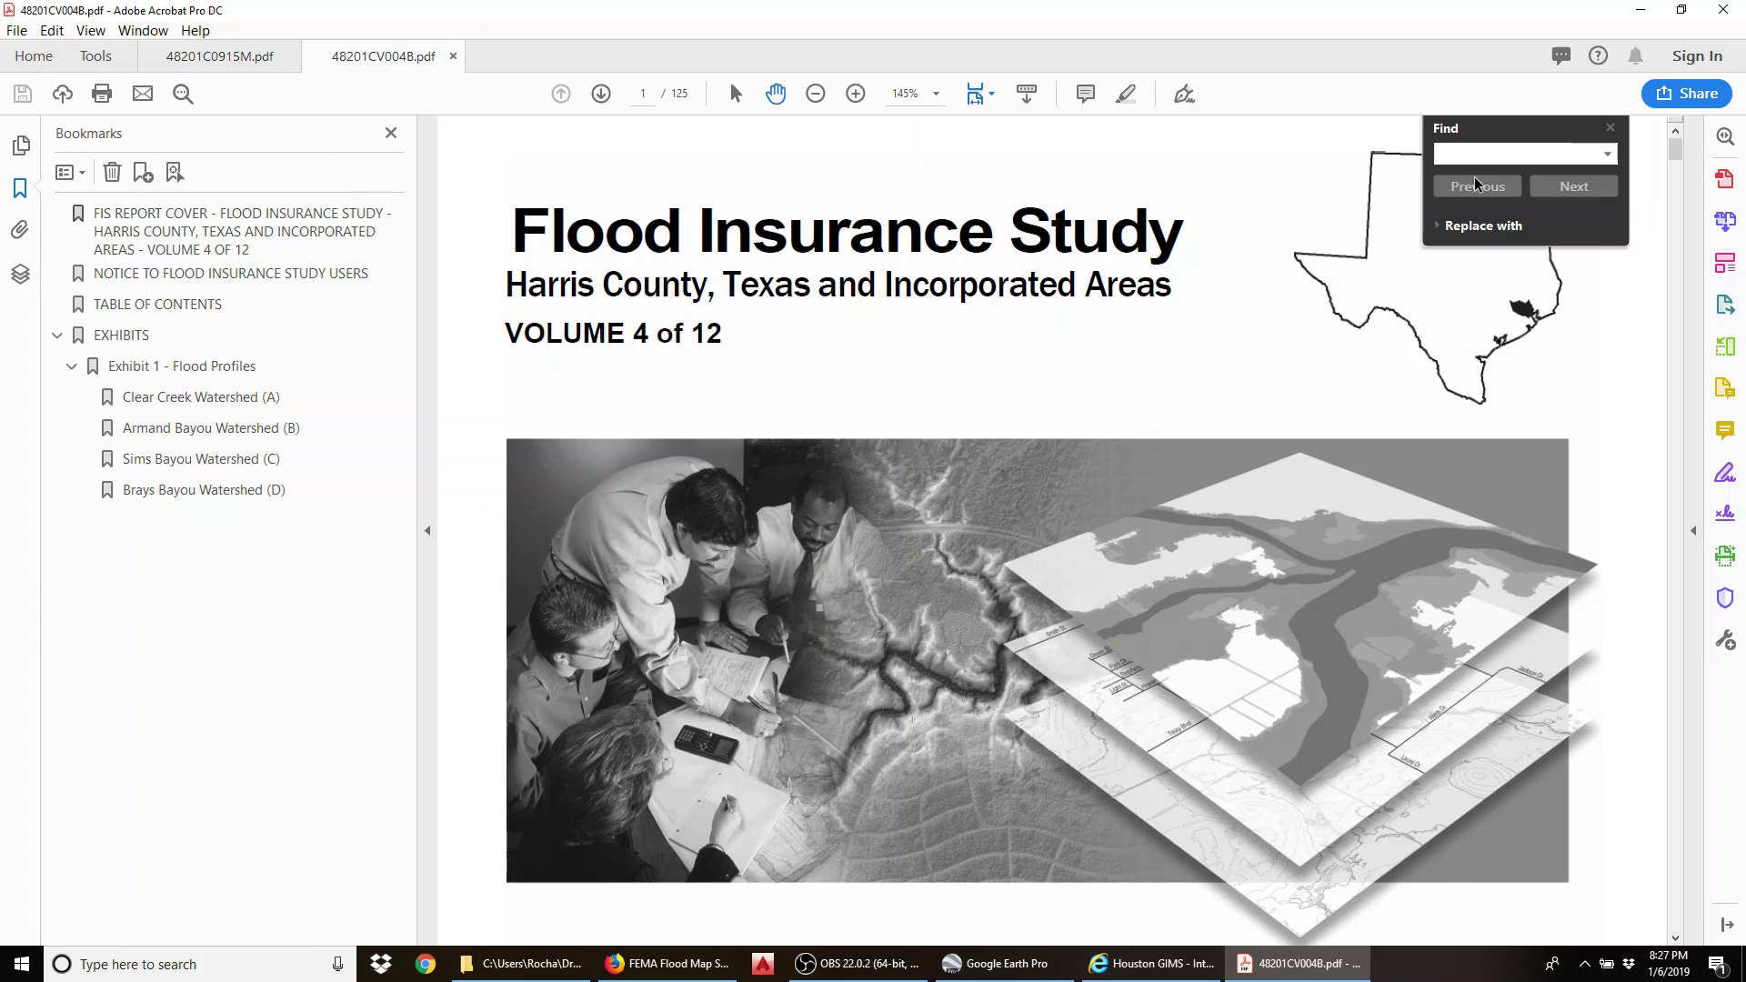
type("Berry B")
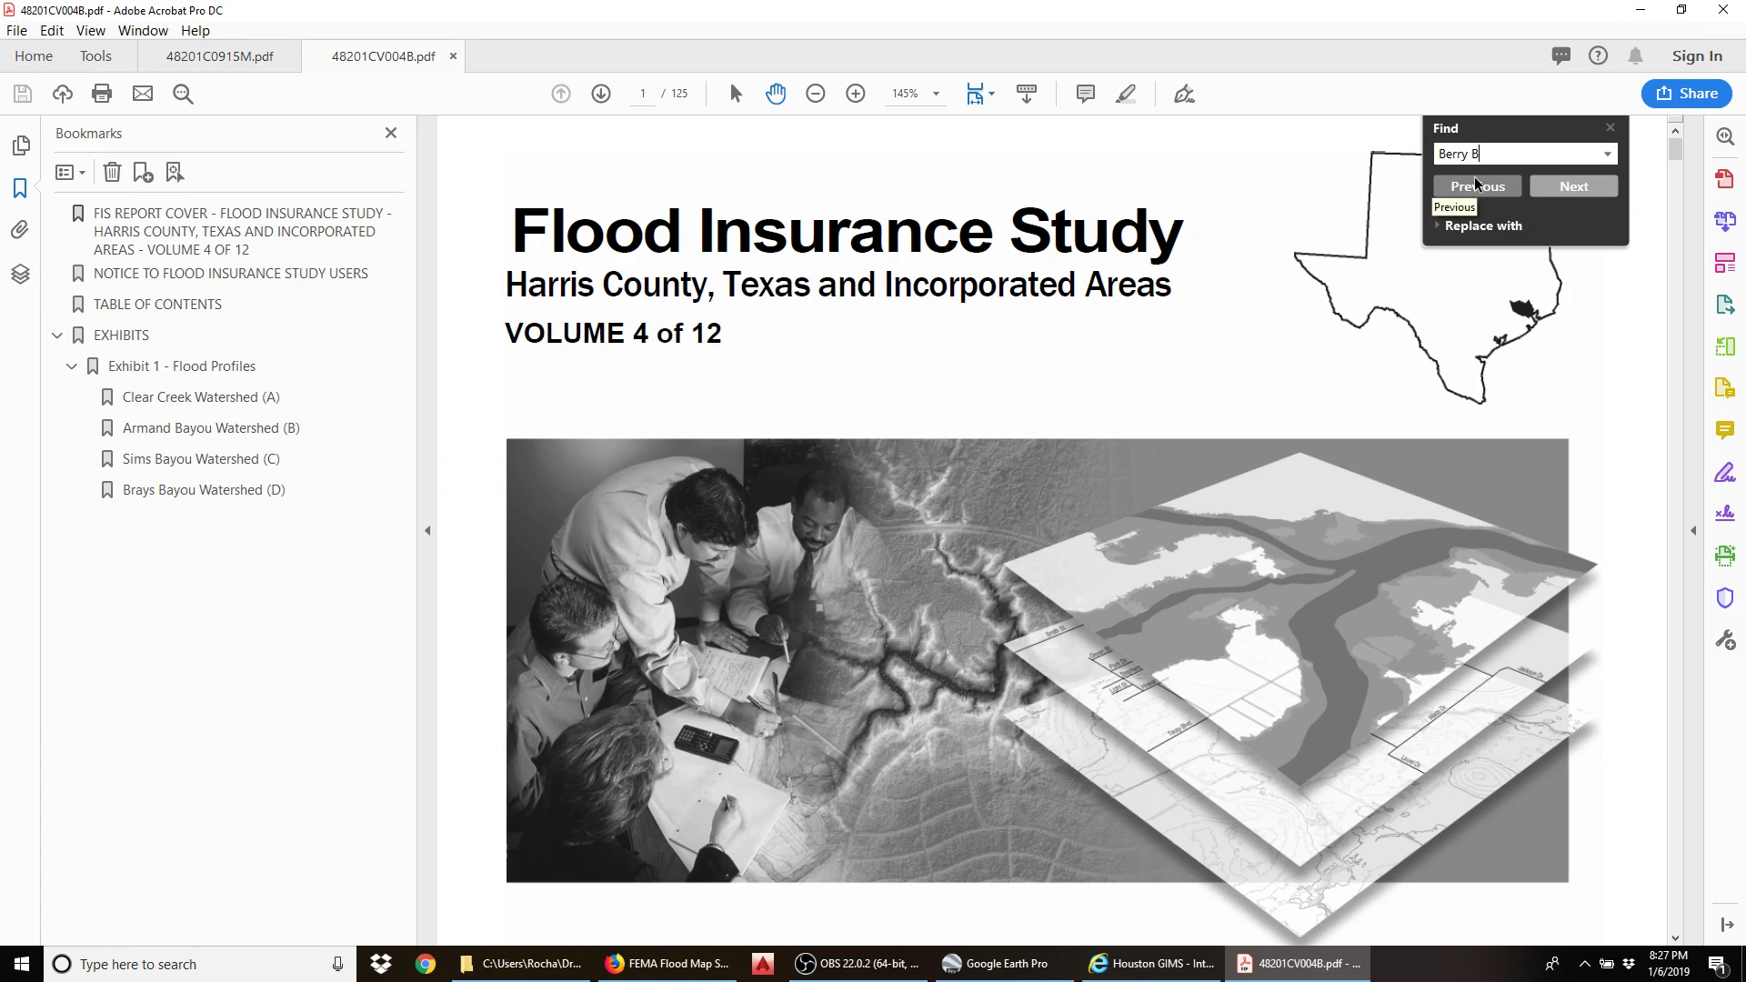
type("ayou")
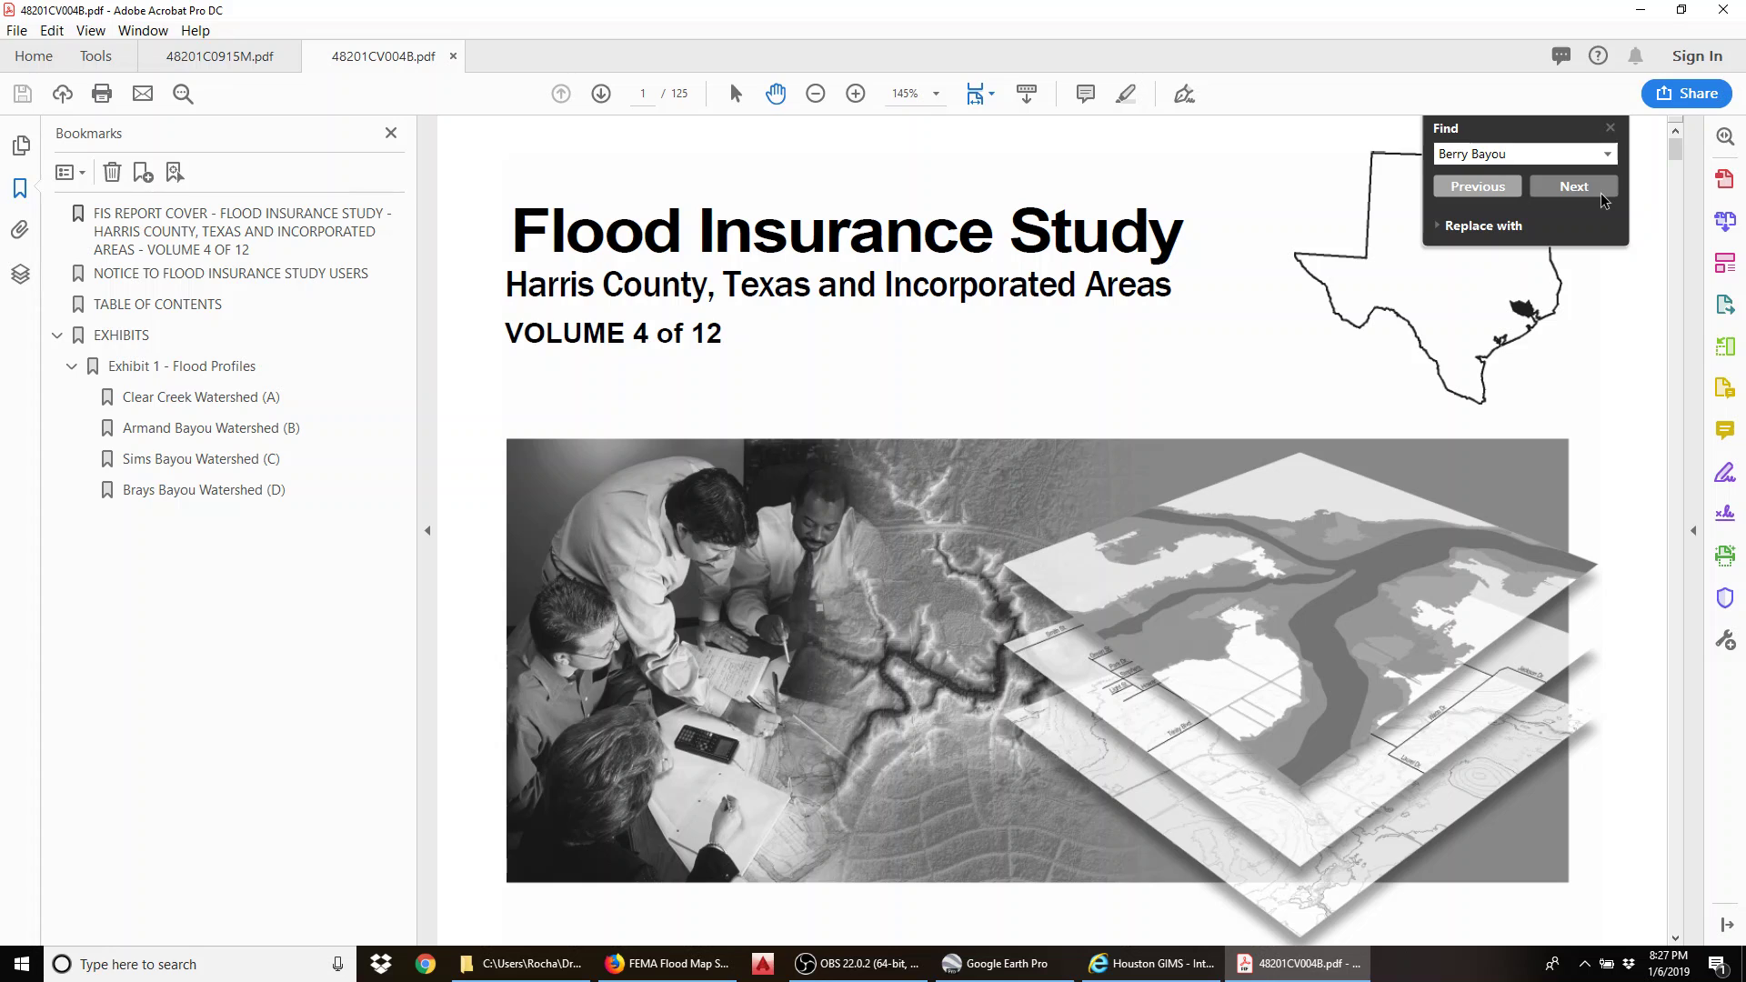
left_click(1578, 191)
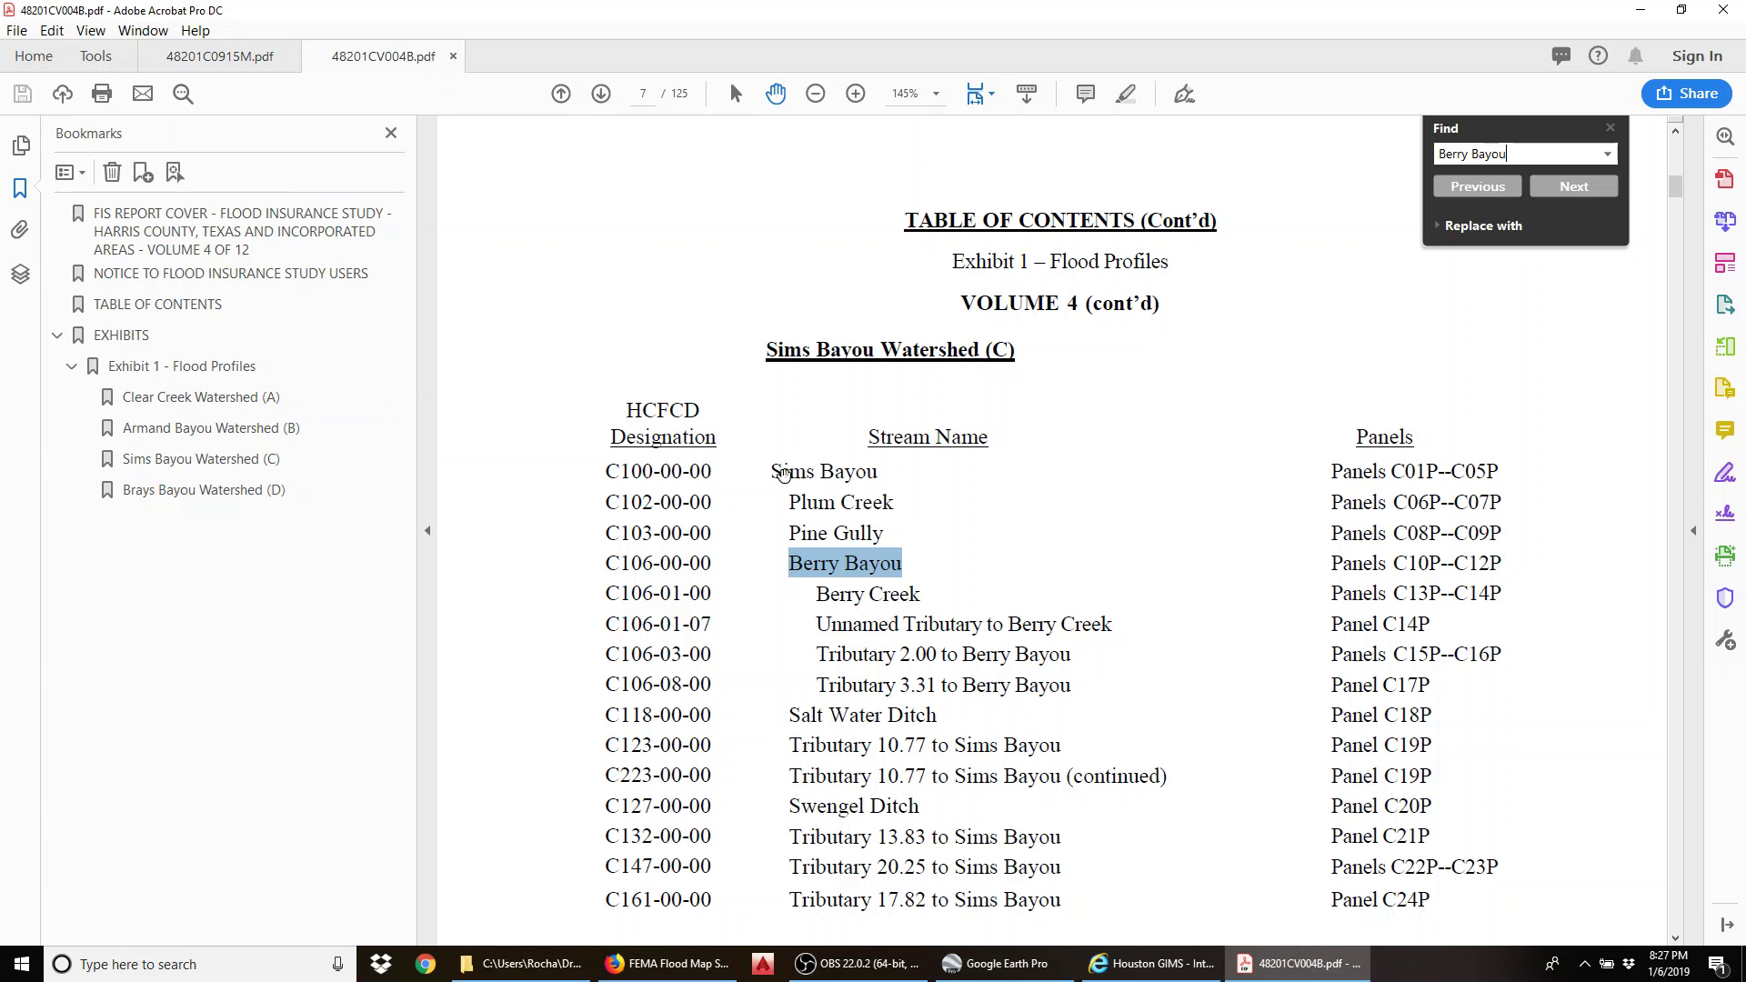
Step: Highlight the Sims Bayou Watershed (C) heading and Berry Bayou's designation C106-00-00, and compare the designation with FIRM panel 48201C0915M.pdf
left_click_drag(772, 471, 784, 469)
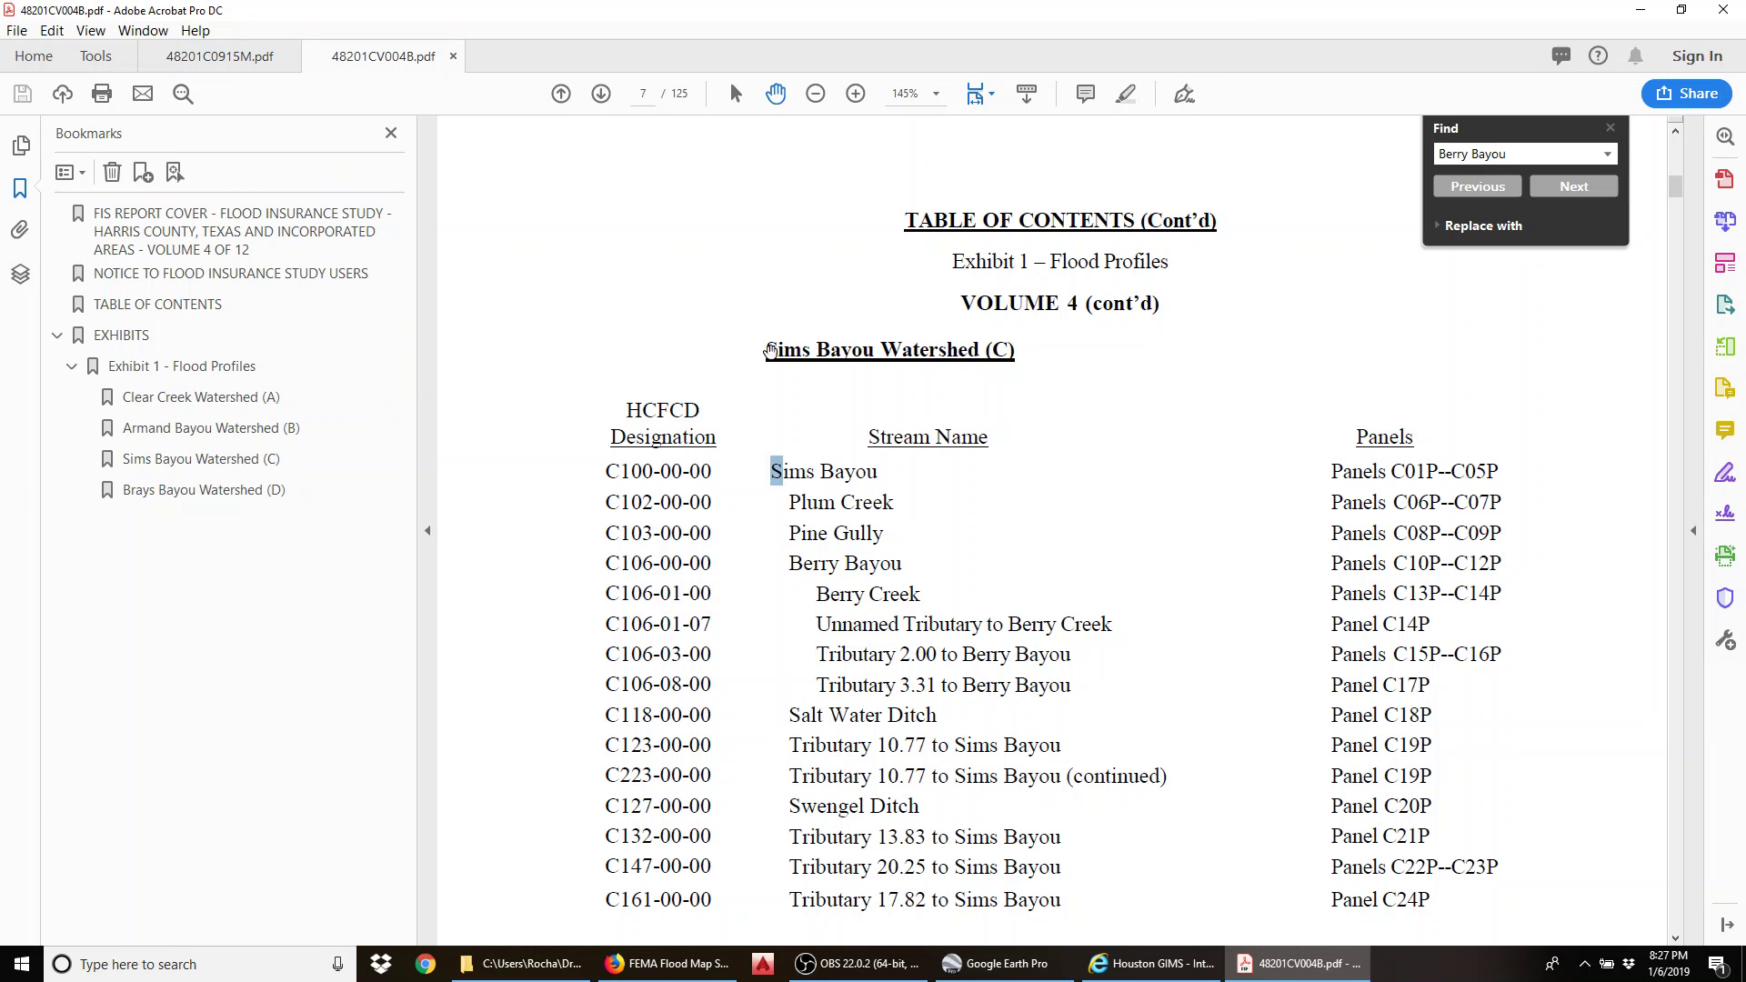
left_click_drag(769, 350, 1017, 350)
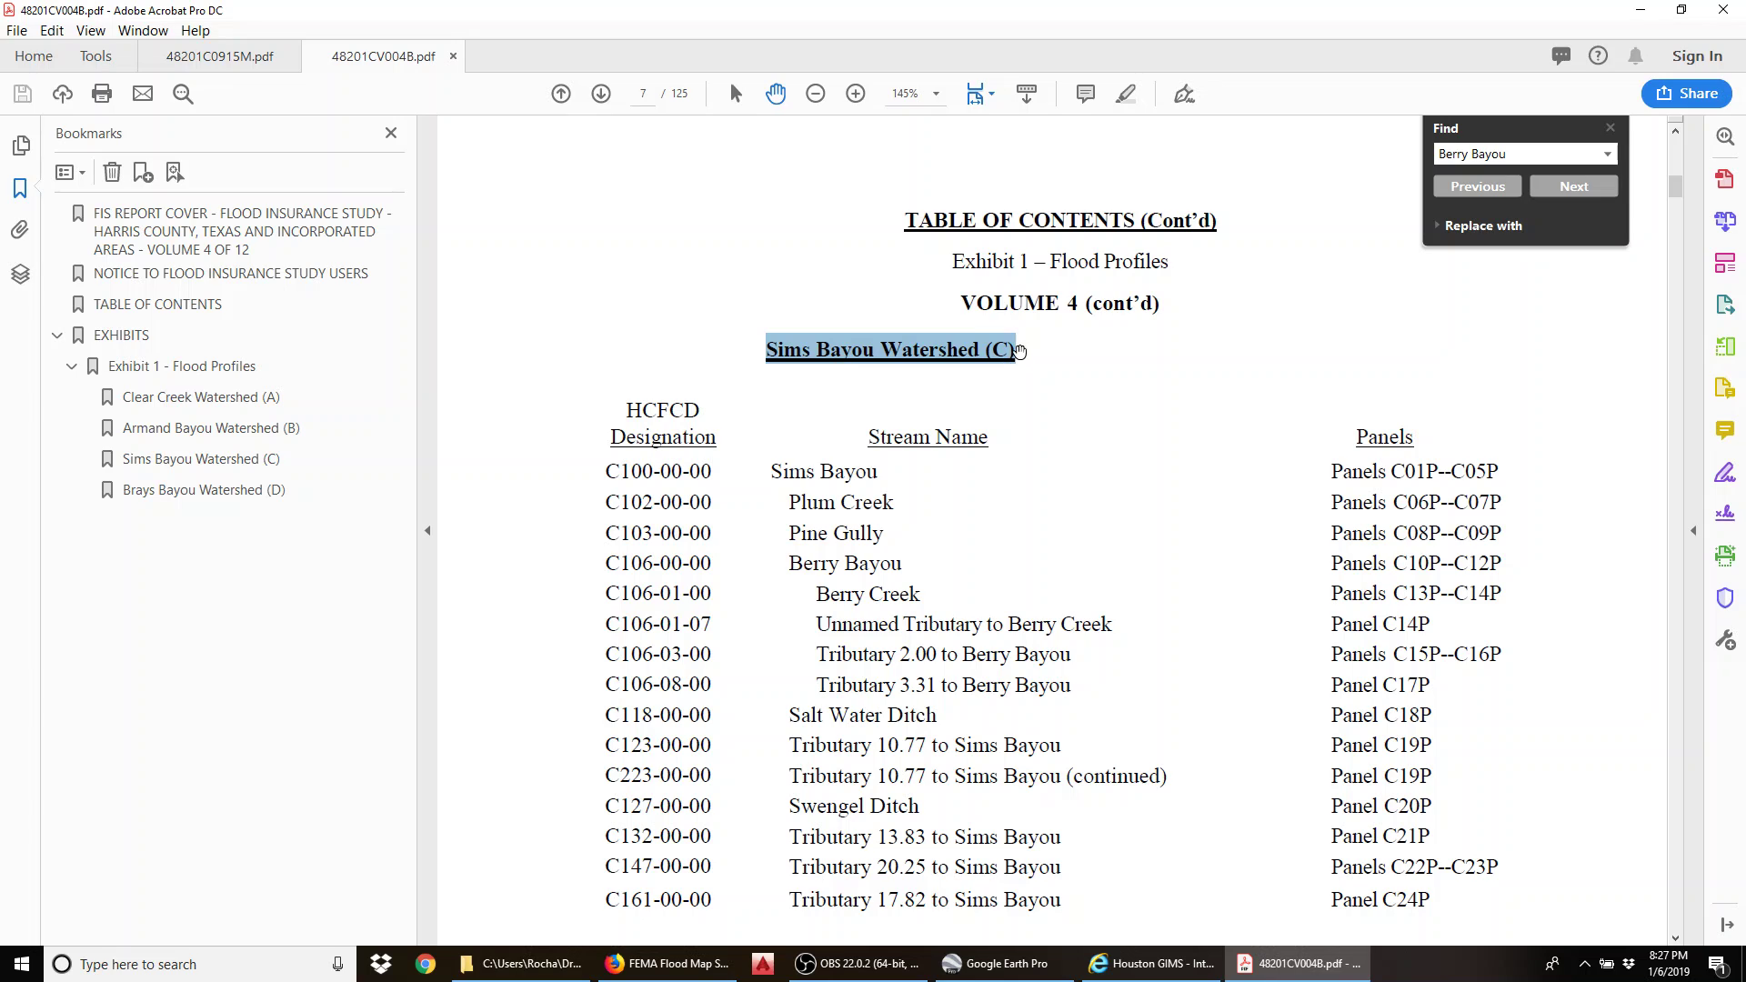
left_click_drag(1016, 350, 1000, 348)
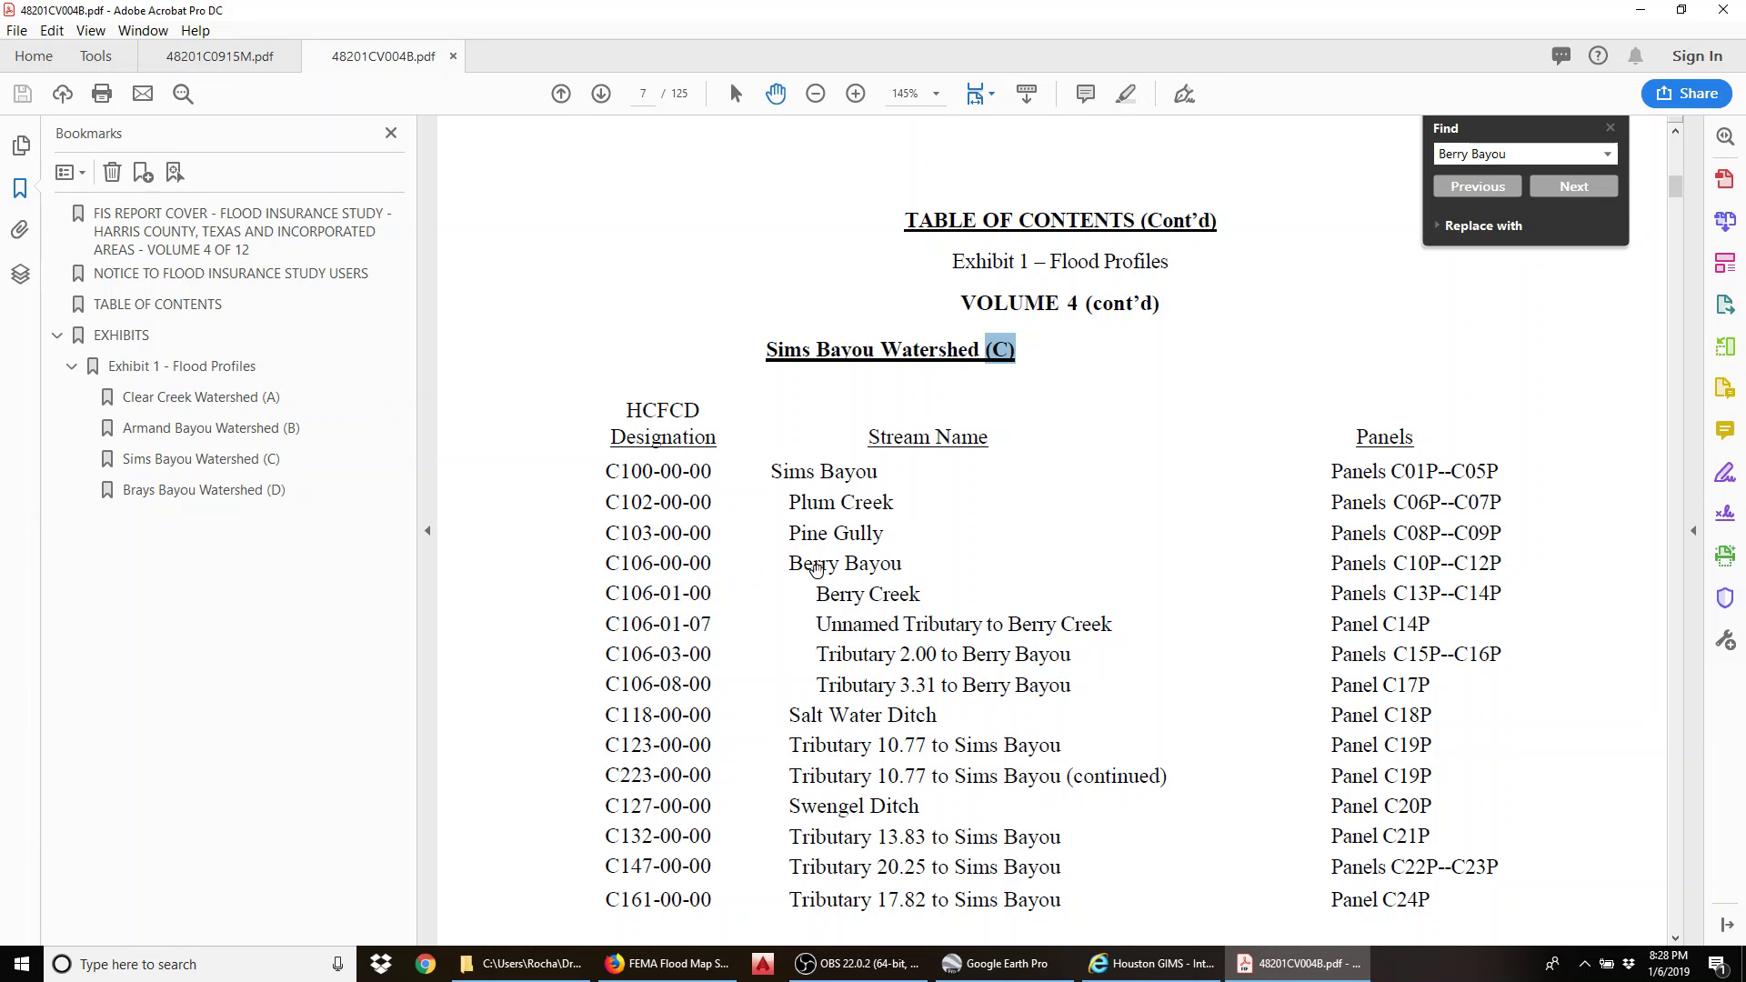
left_click_drag(608, 563, 709, 561)
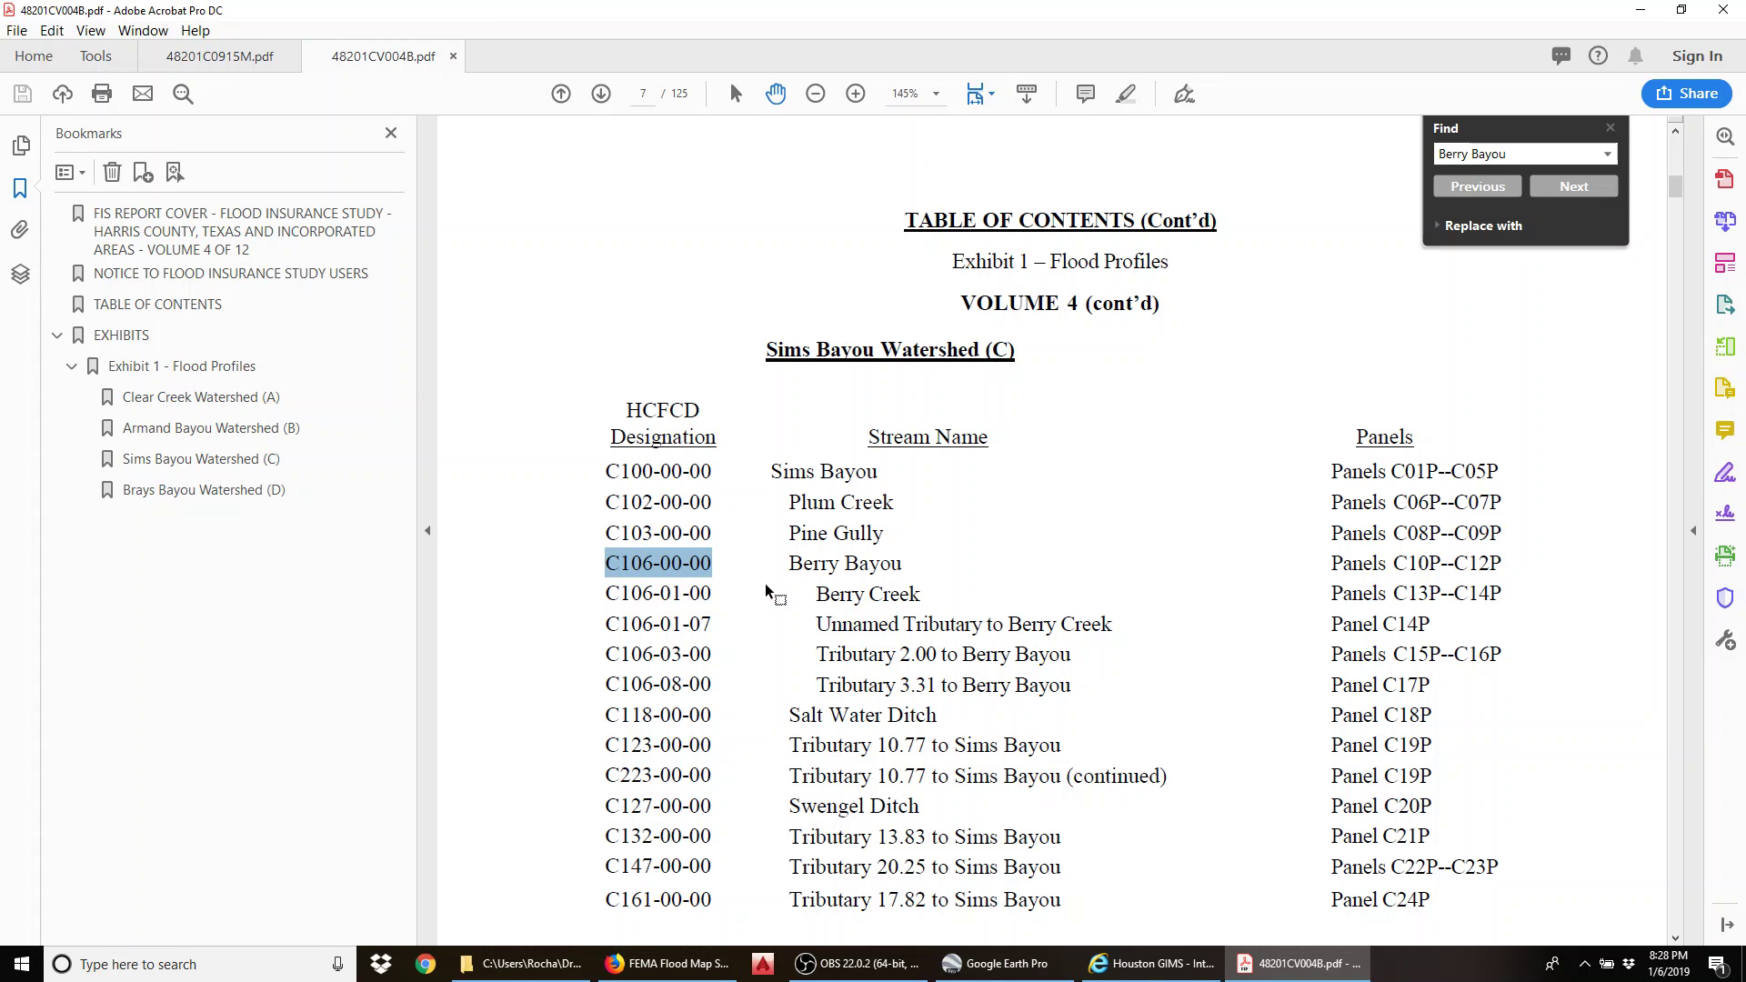
left_click(244, 64)
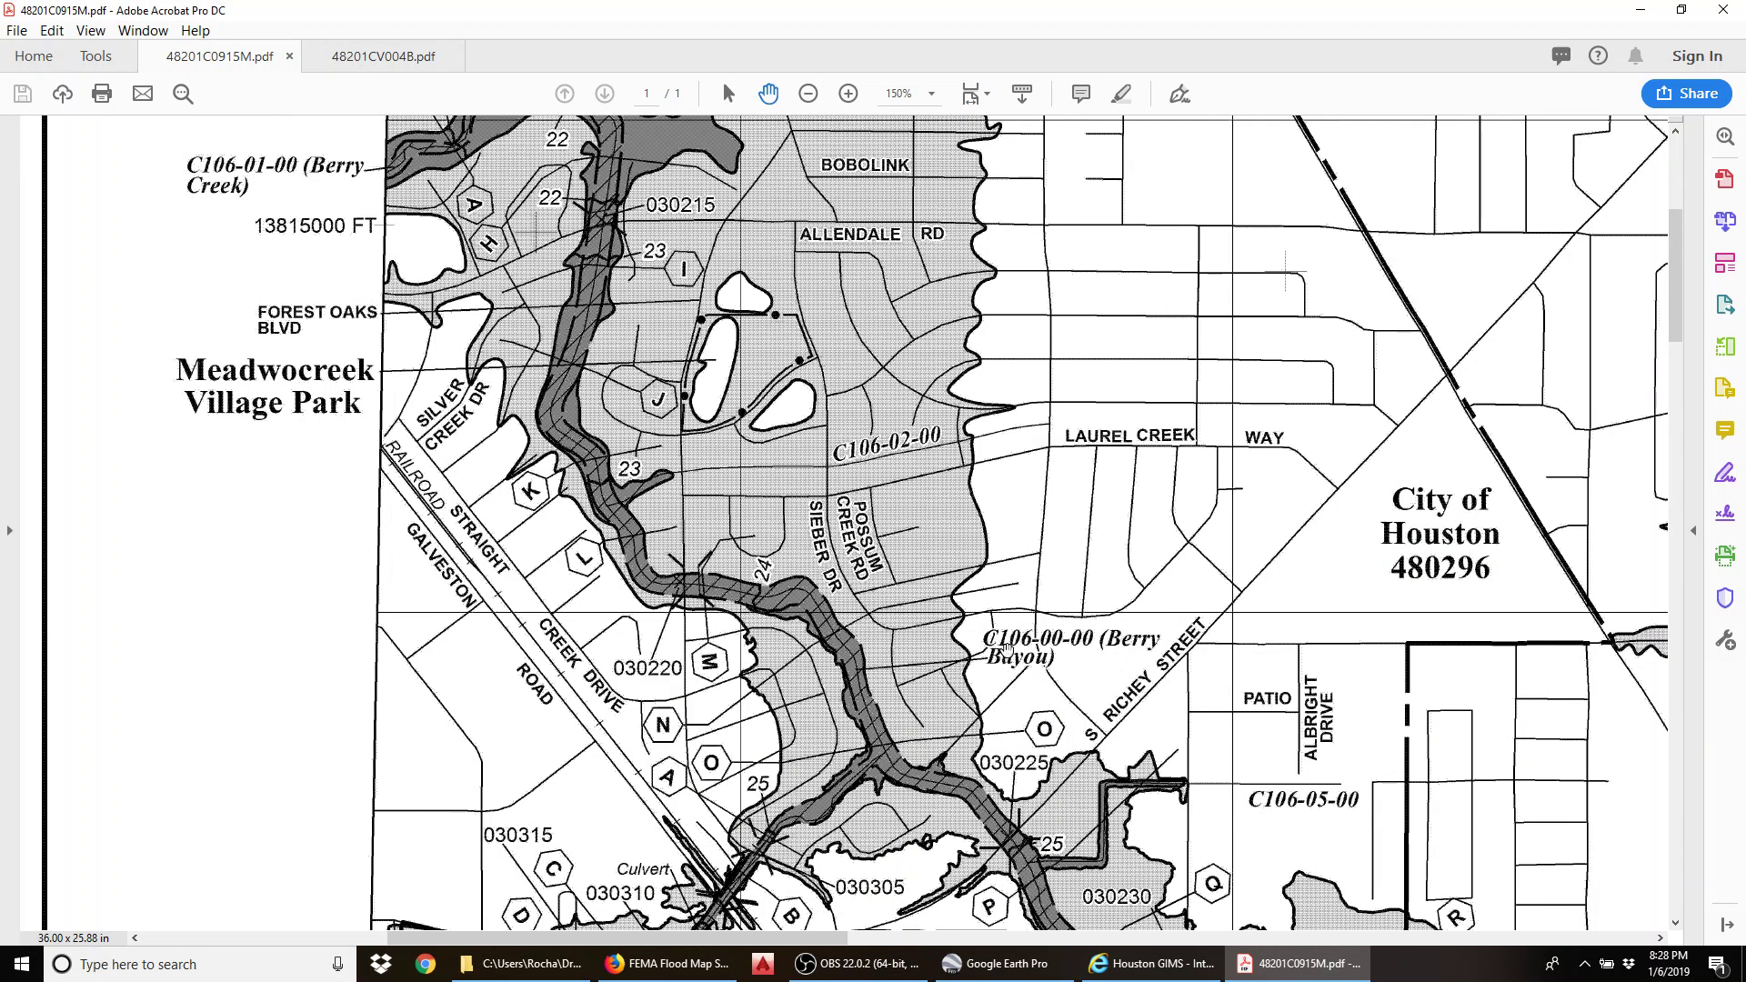
left_click(357, 56)
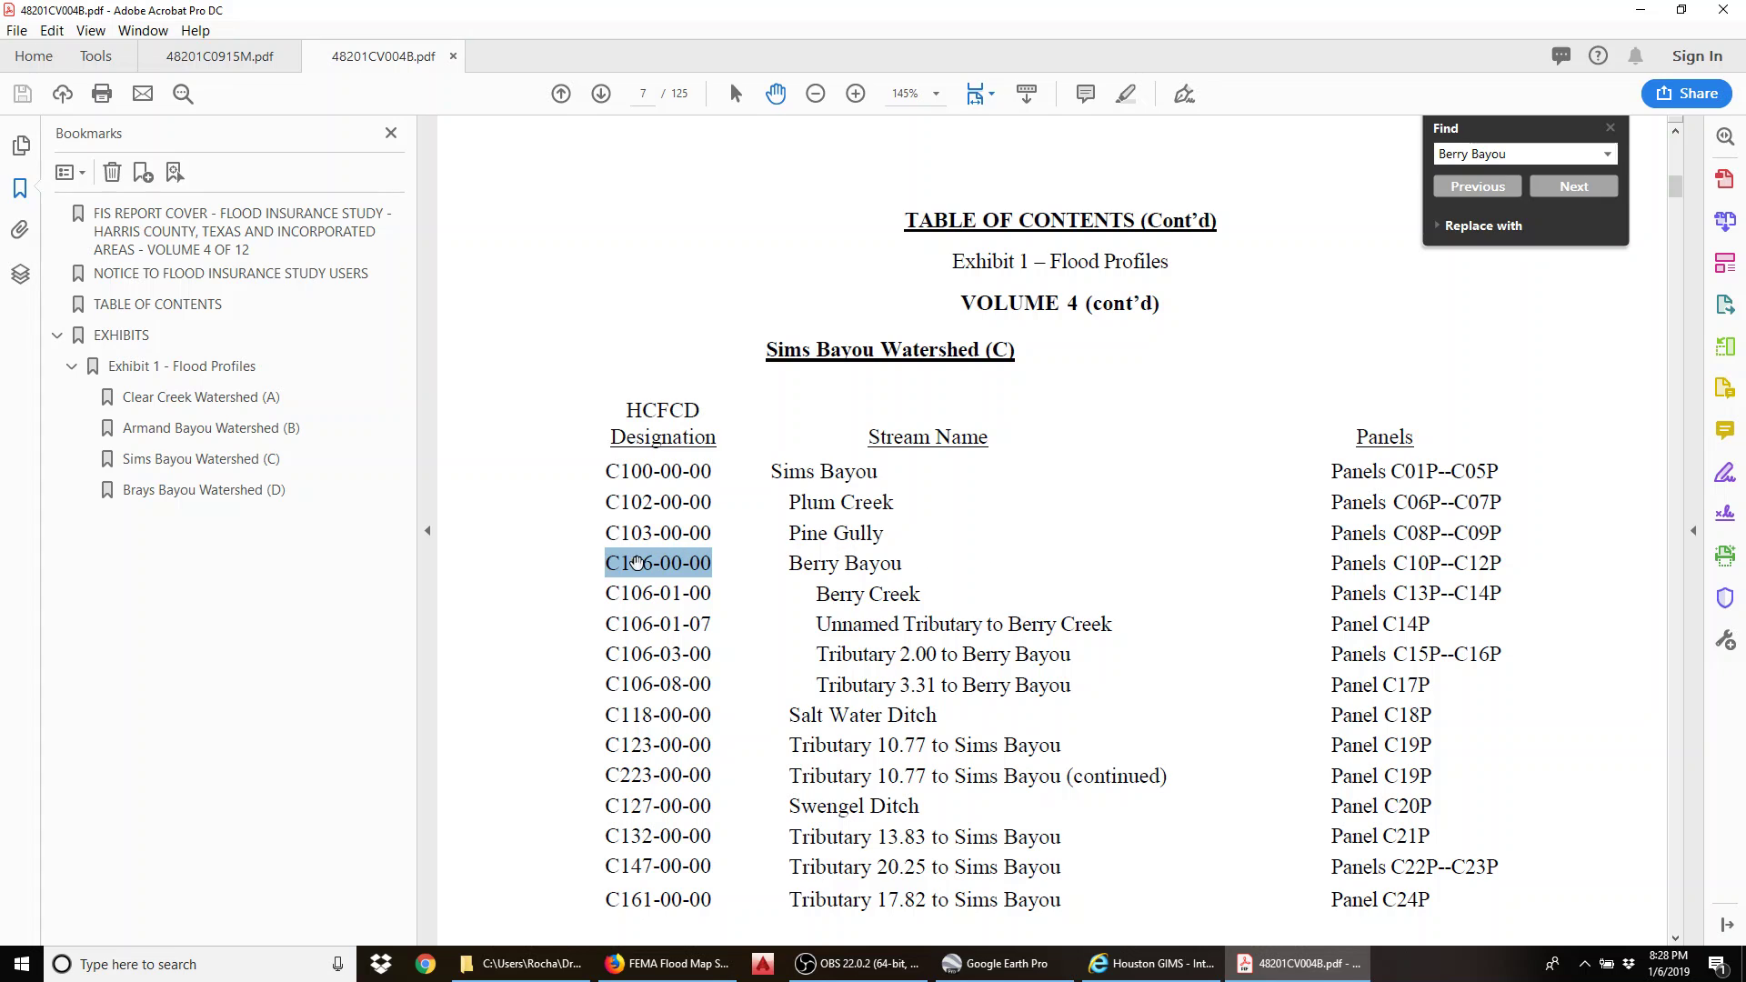
Step: Close the search and go through the Sims Bayou Watershed (C) flood profiles to the Berry Bayou profile on panel C10P
left_click(227, 462)
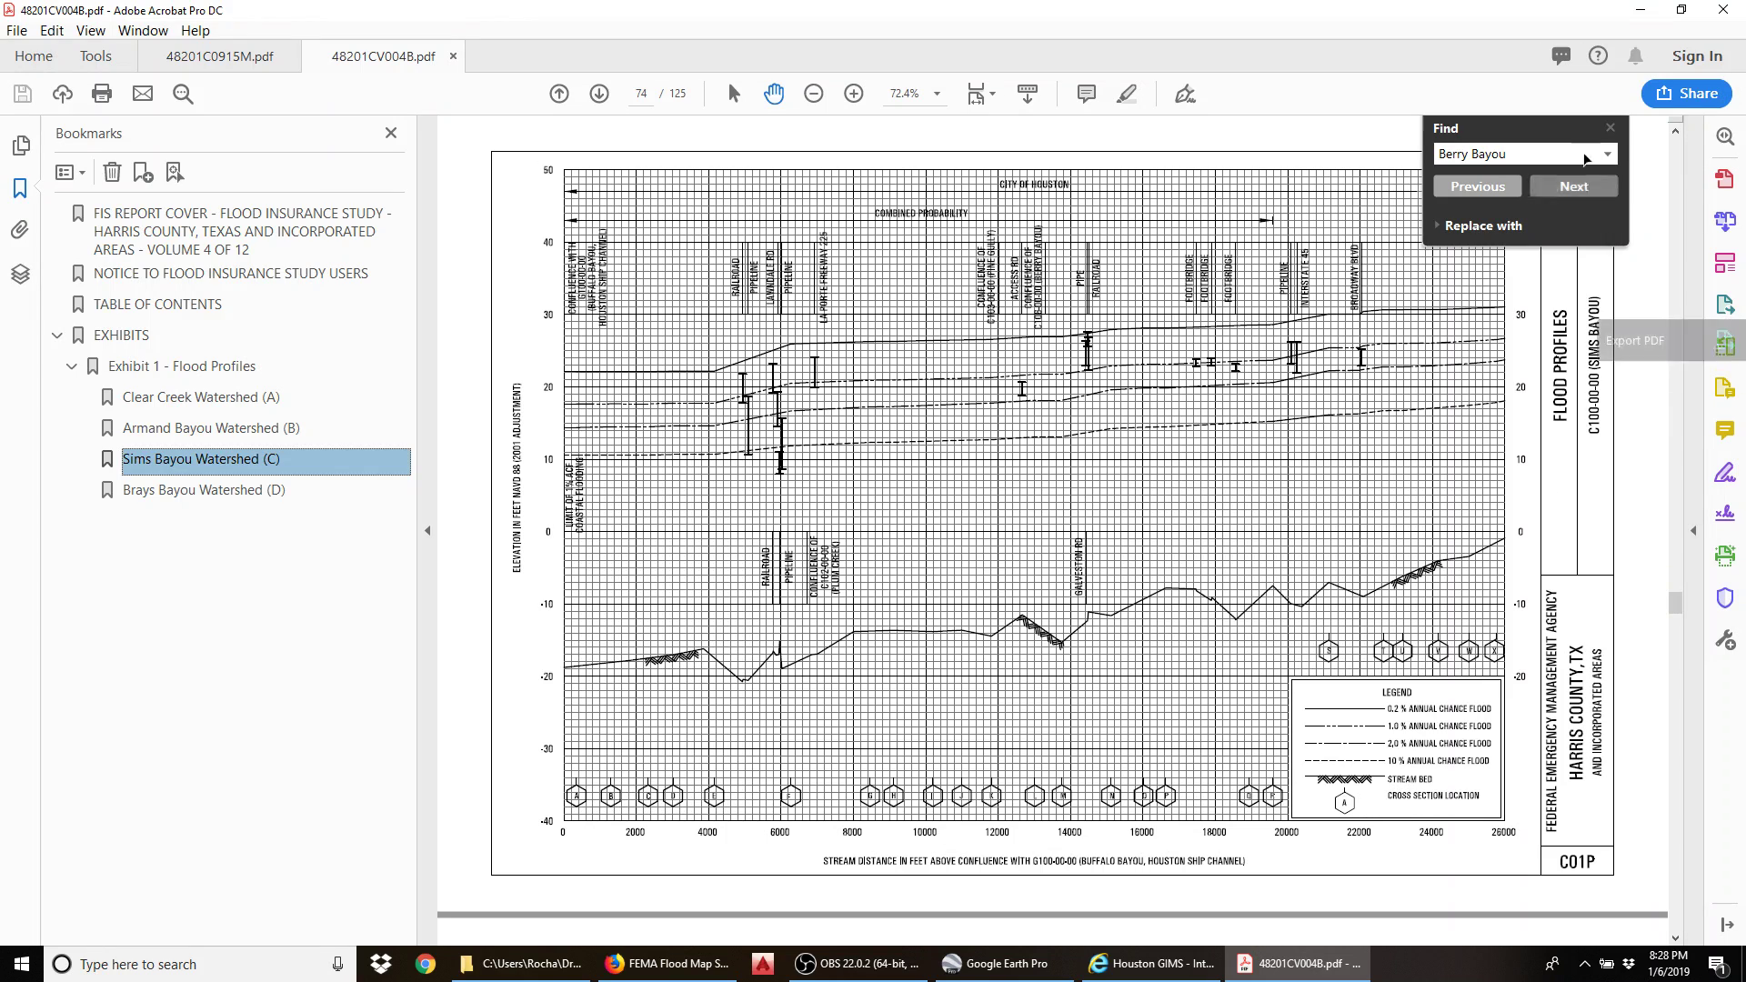
left_click(1611, 127)
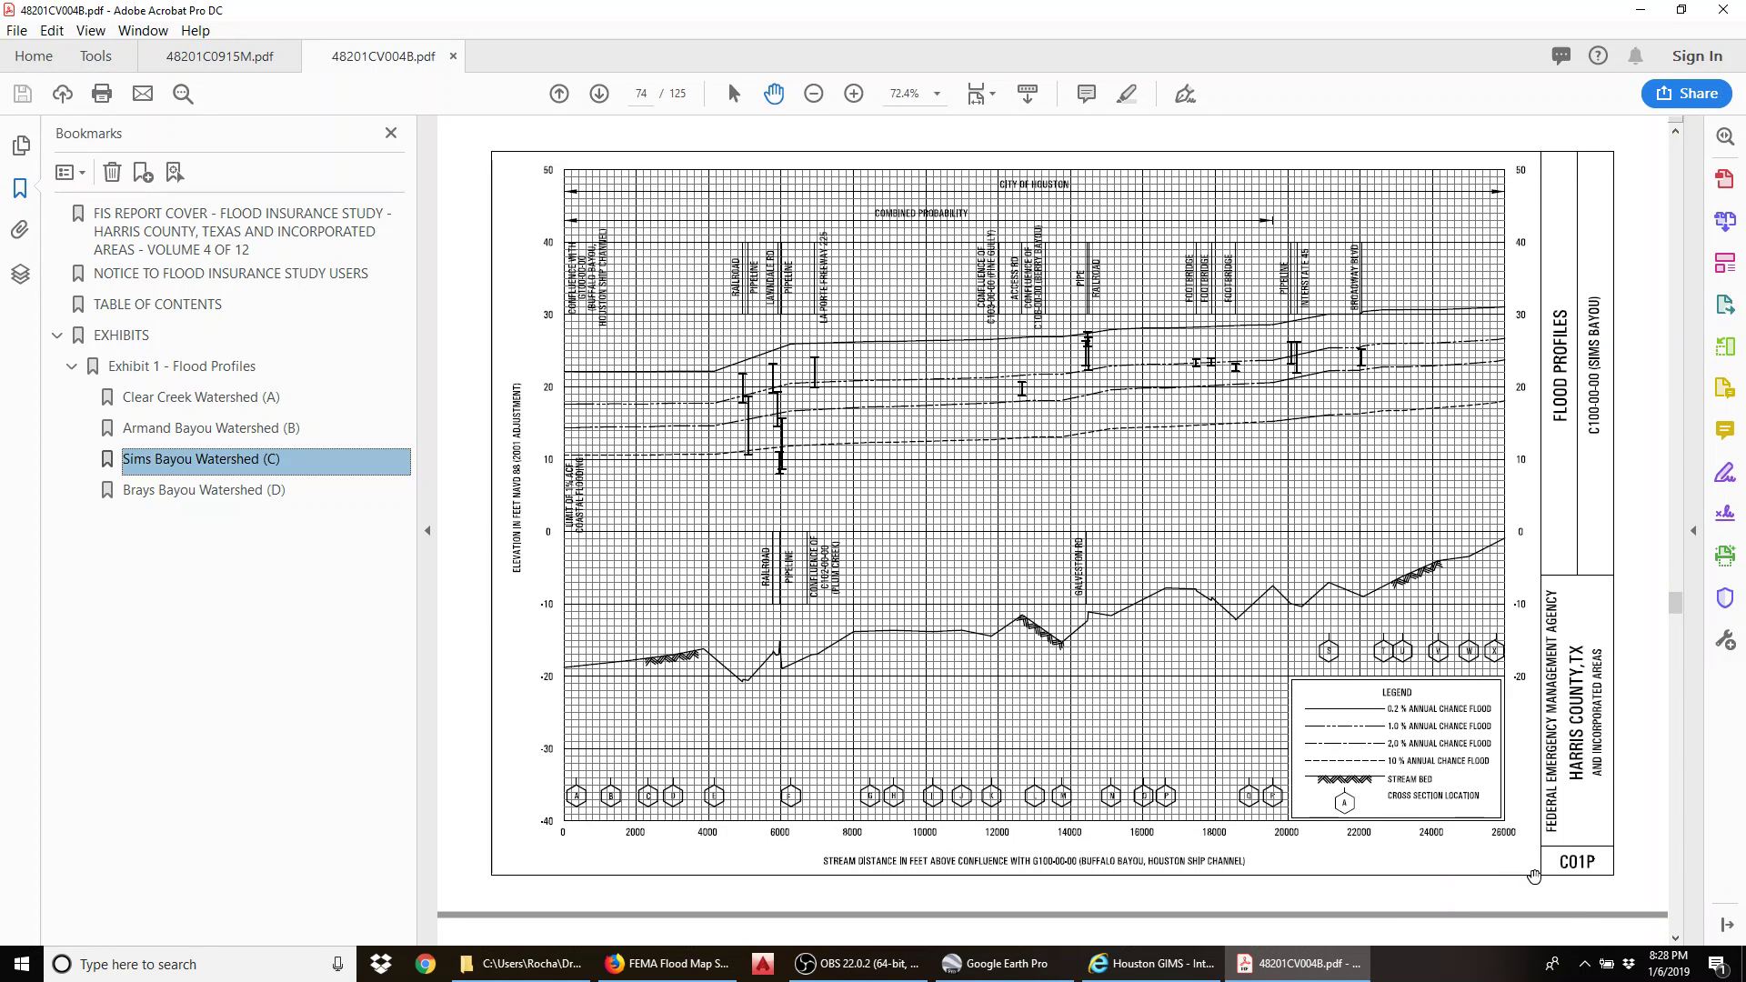
scroll(1337, 809, "down", 10)
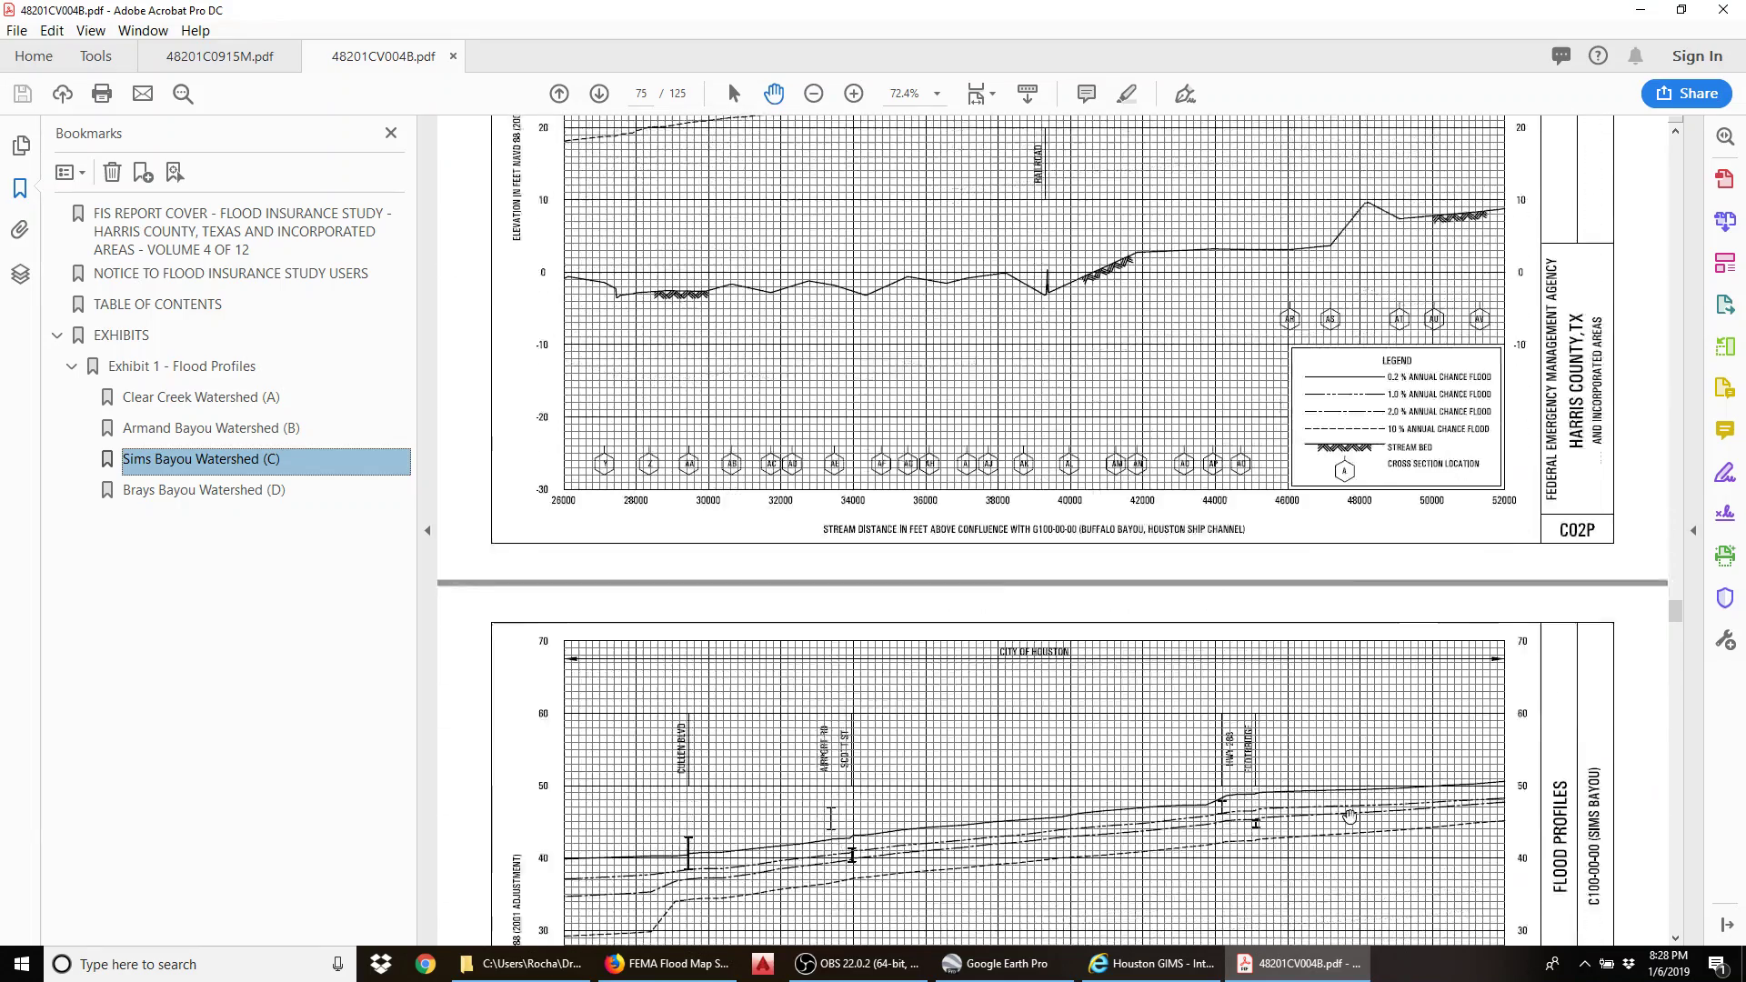
scroll(1349, 815, "down", 20)
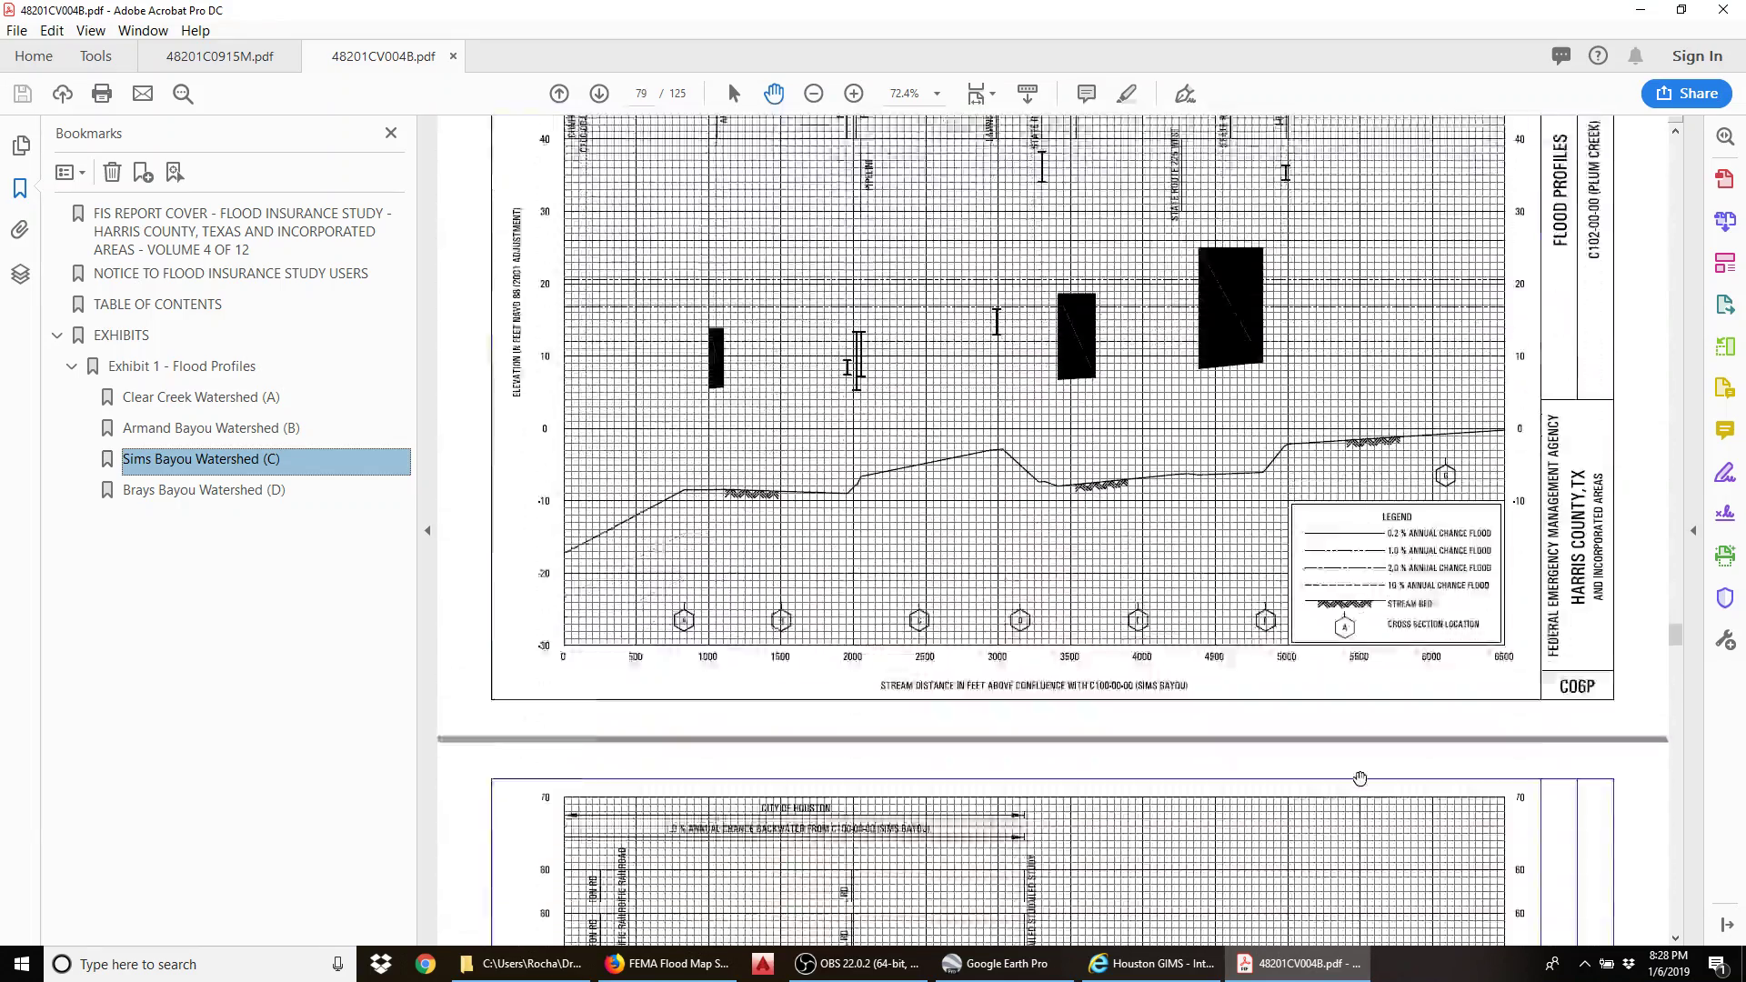
scroll(1360, 779, "down", 15)
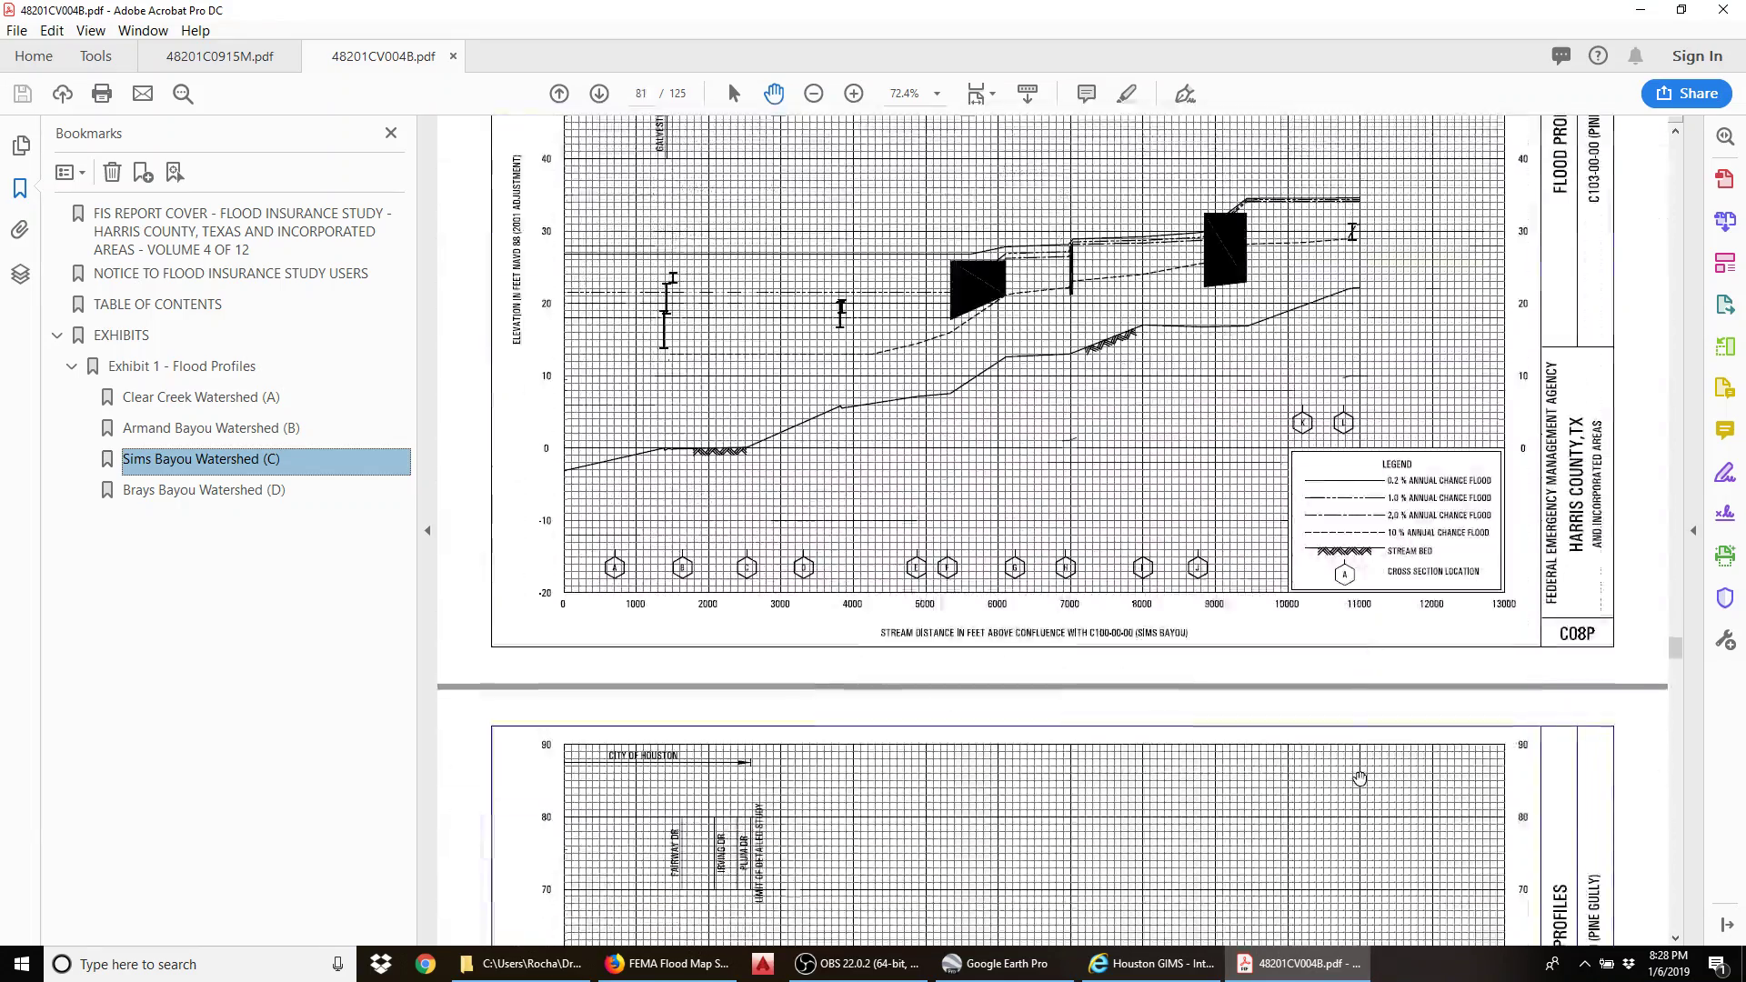
scroll(1359, 779, "down", 15)
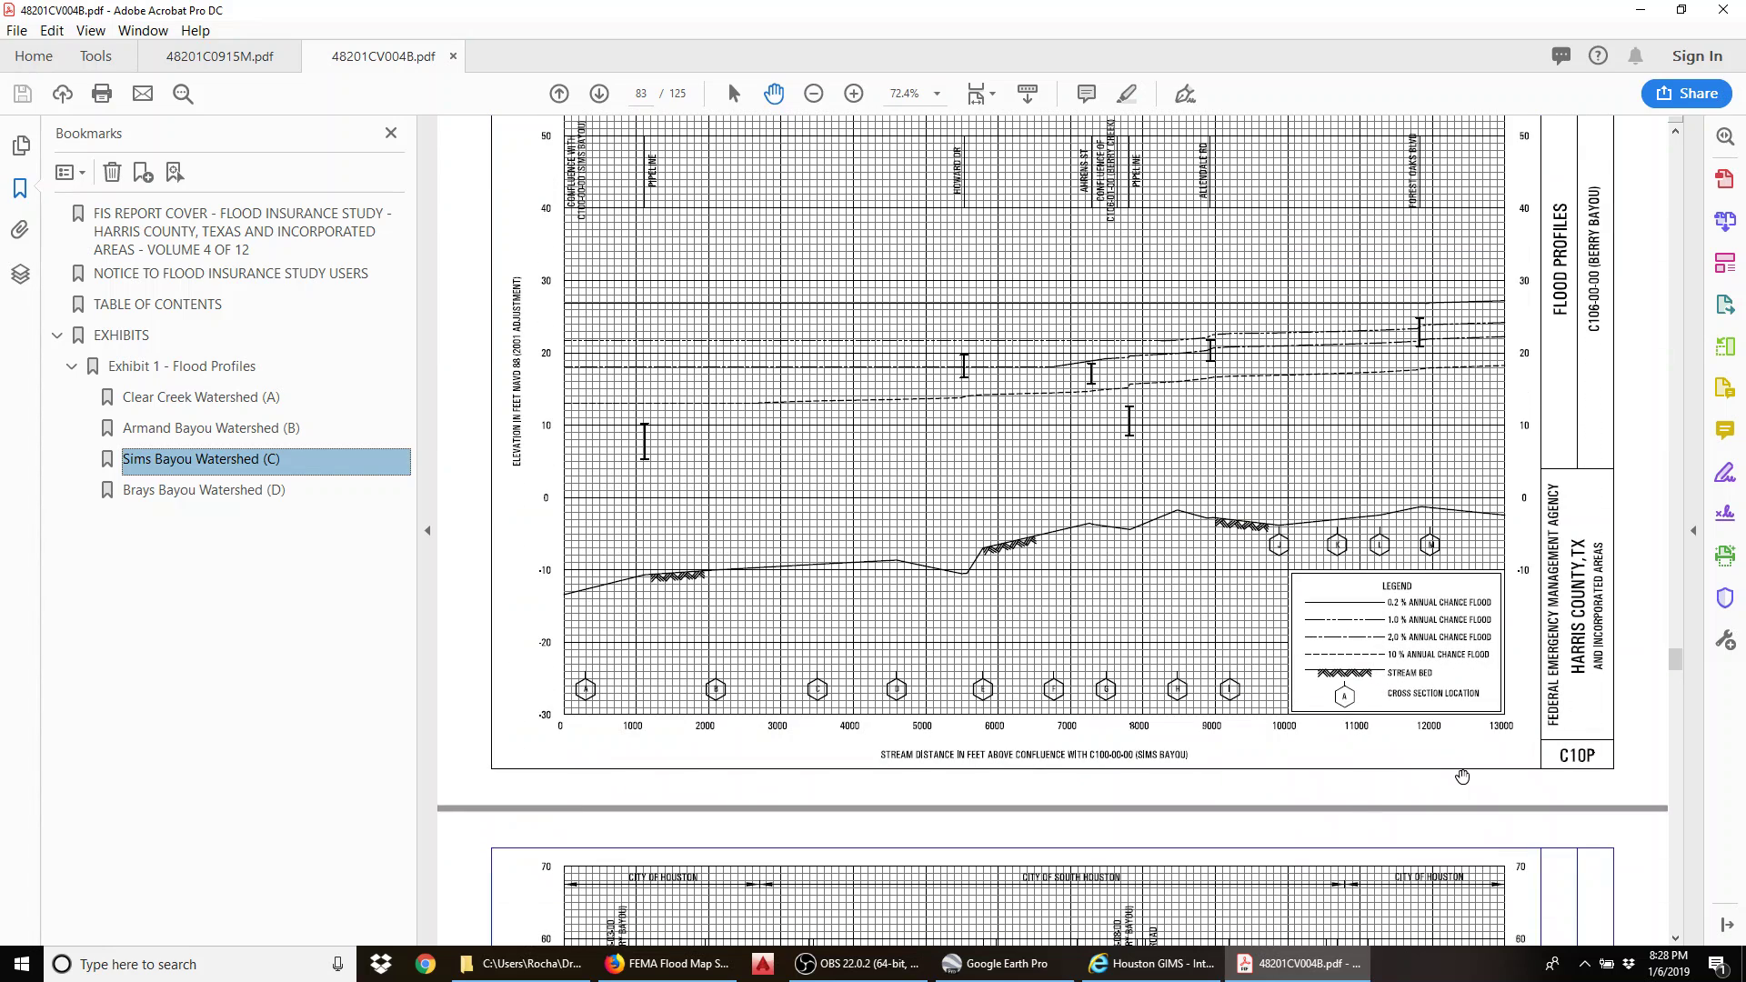
scroll(1585, 768, "up", 1)
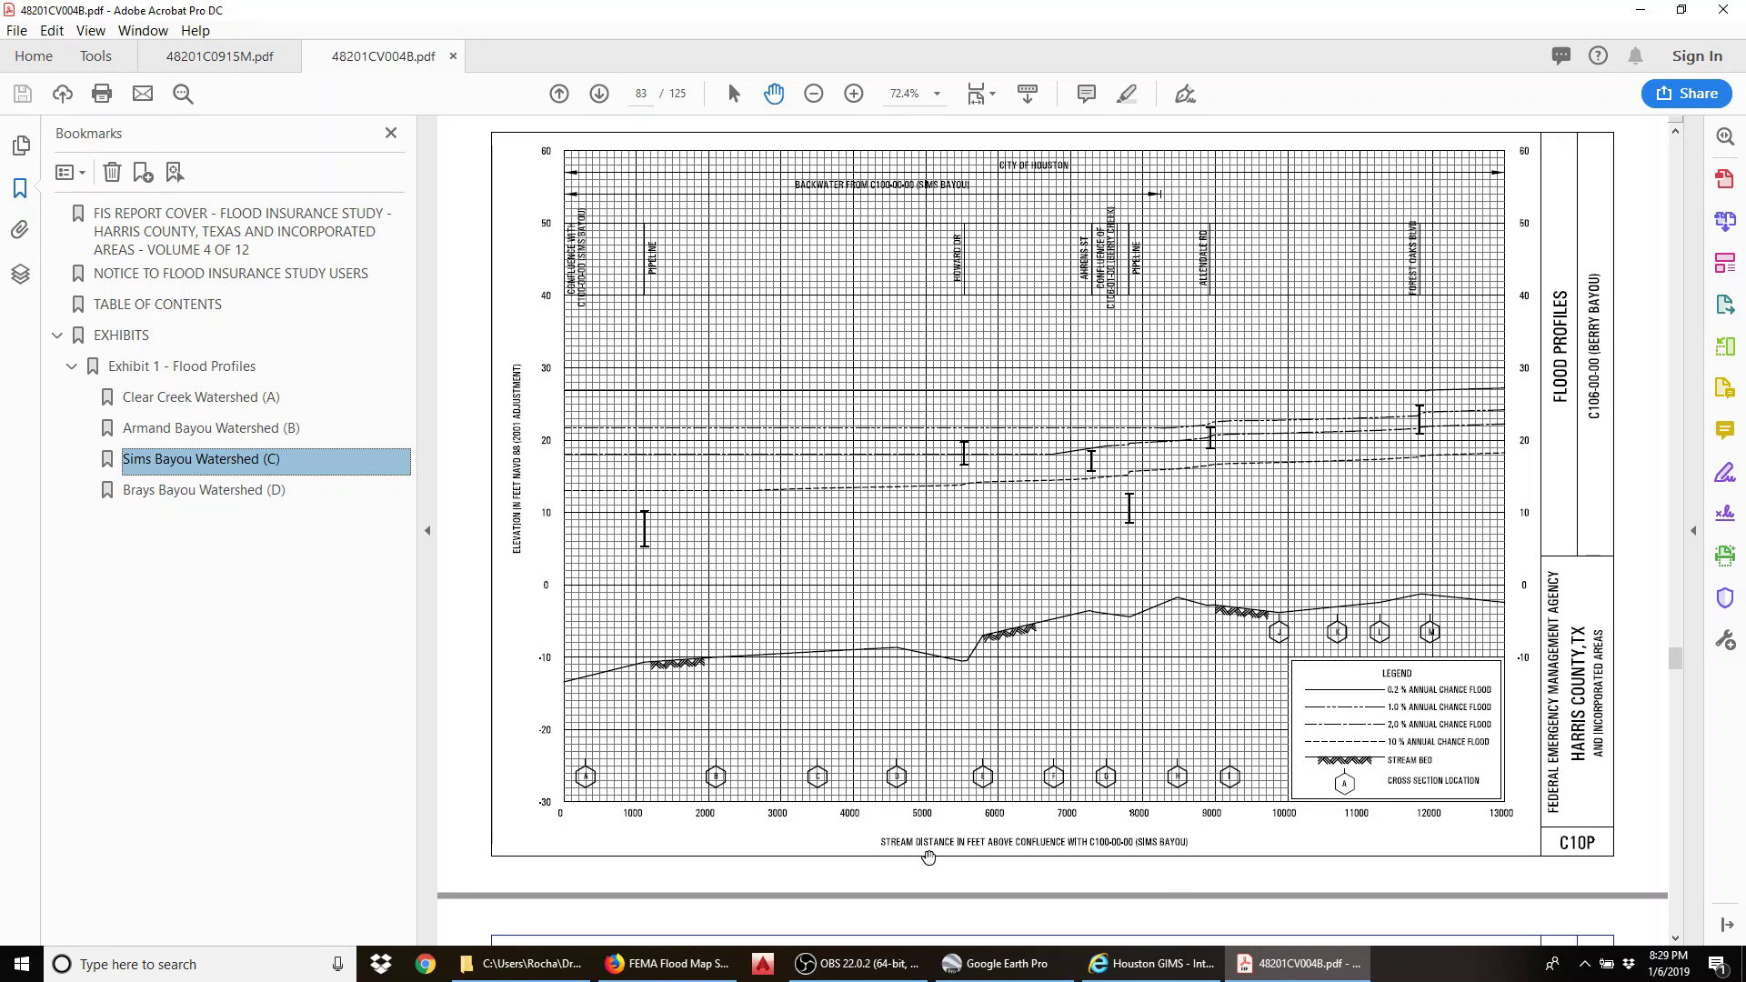
Step: Compare the cross sections along Berry Bayou on FIRM panel 48201C0915M.pdf with those on flood profile C10P
left_click(227, 65)
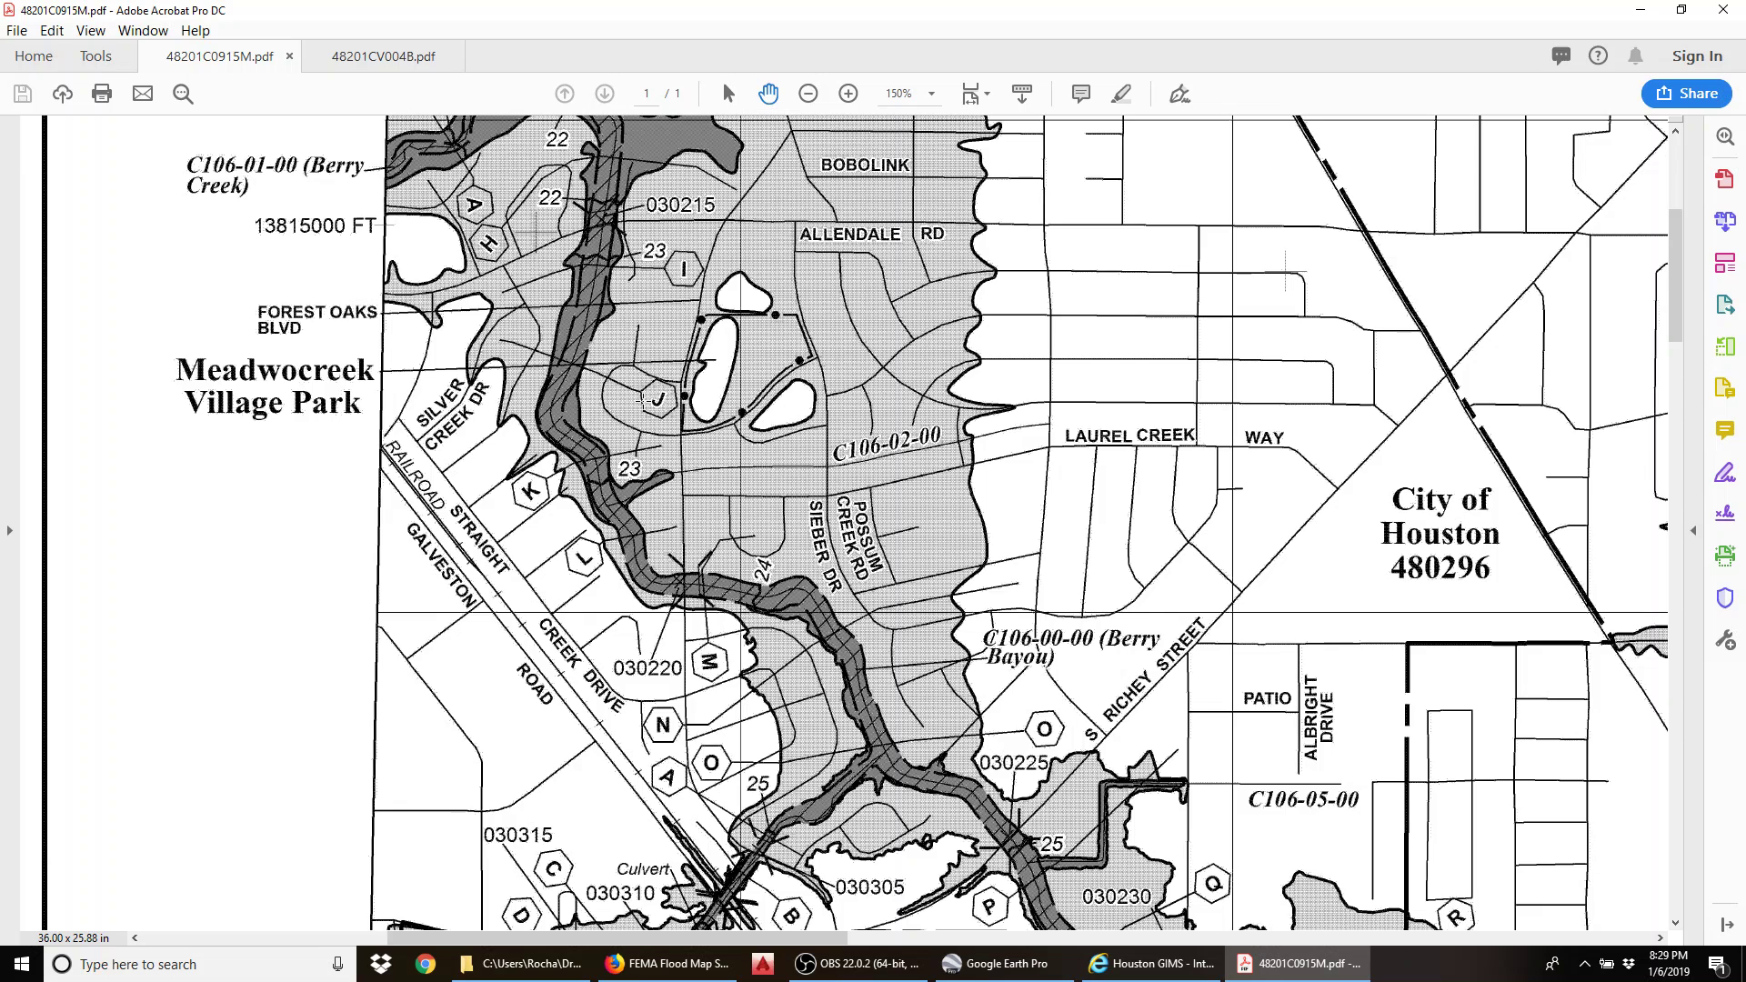
left_click(373, 58)
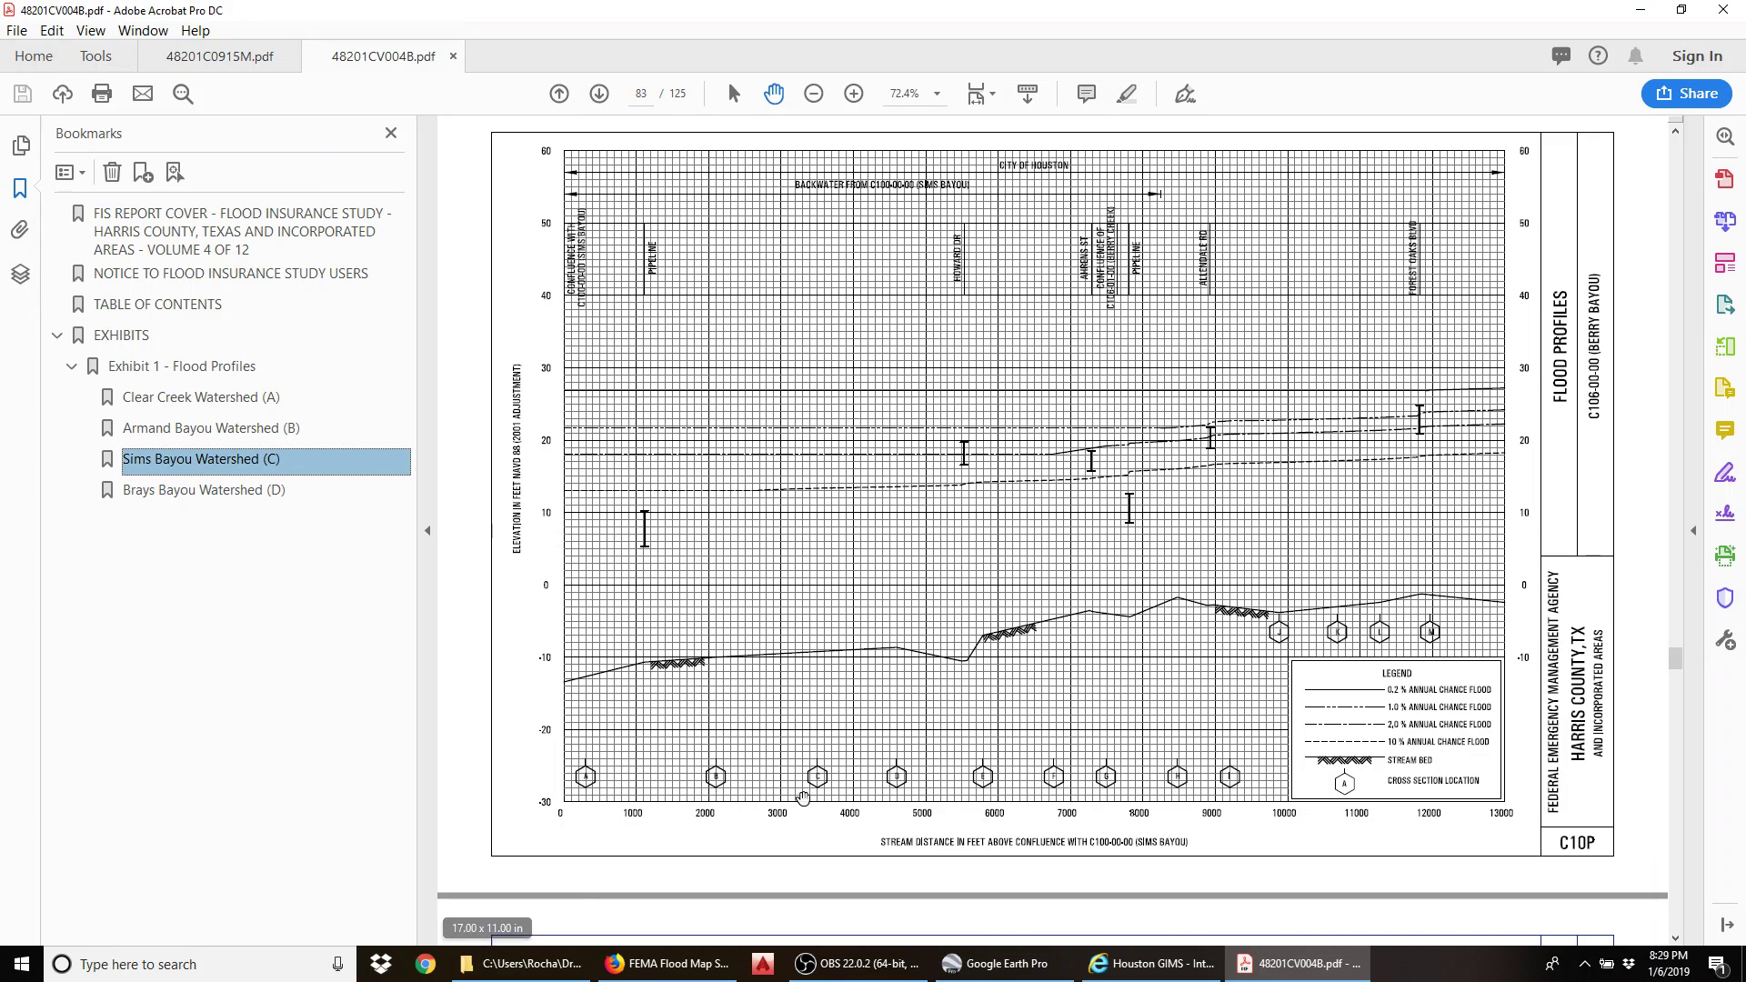
scroll(1105, 778, "down", 1)
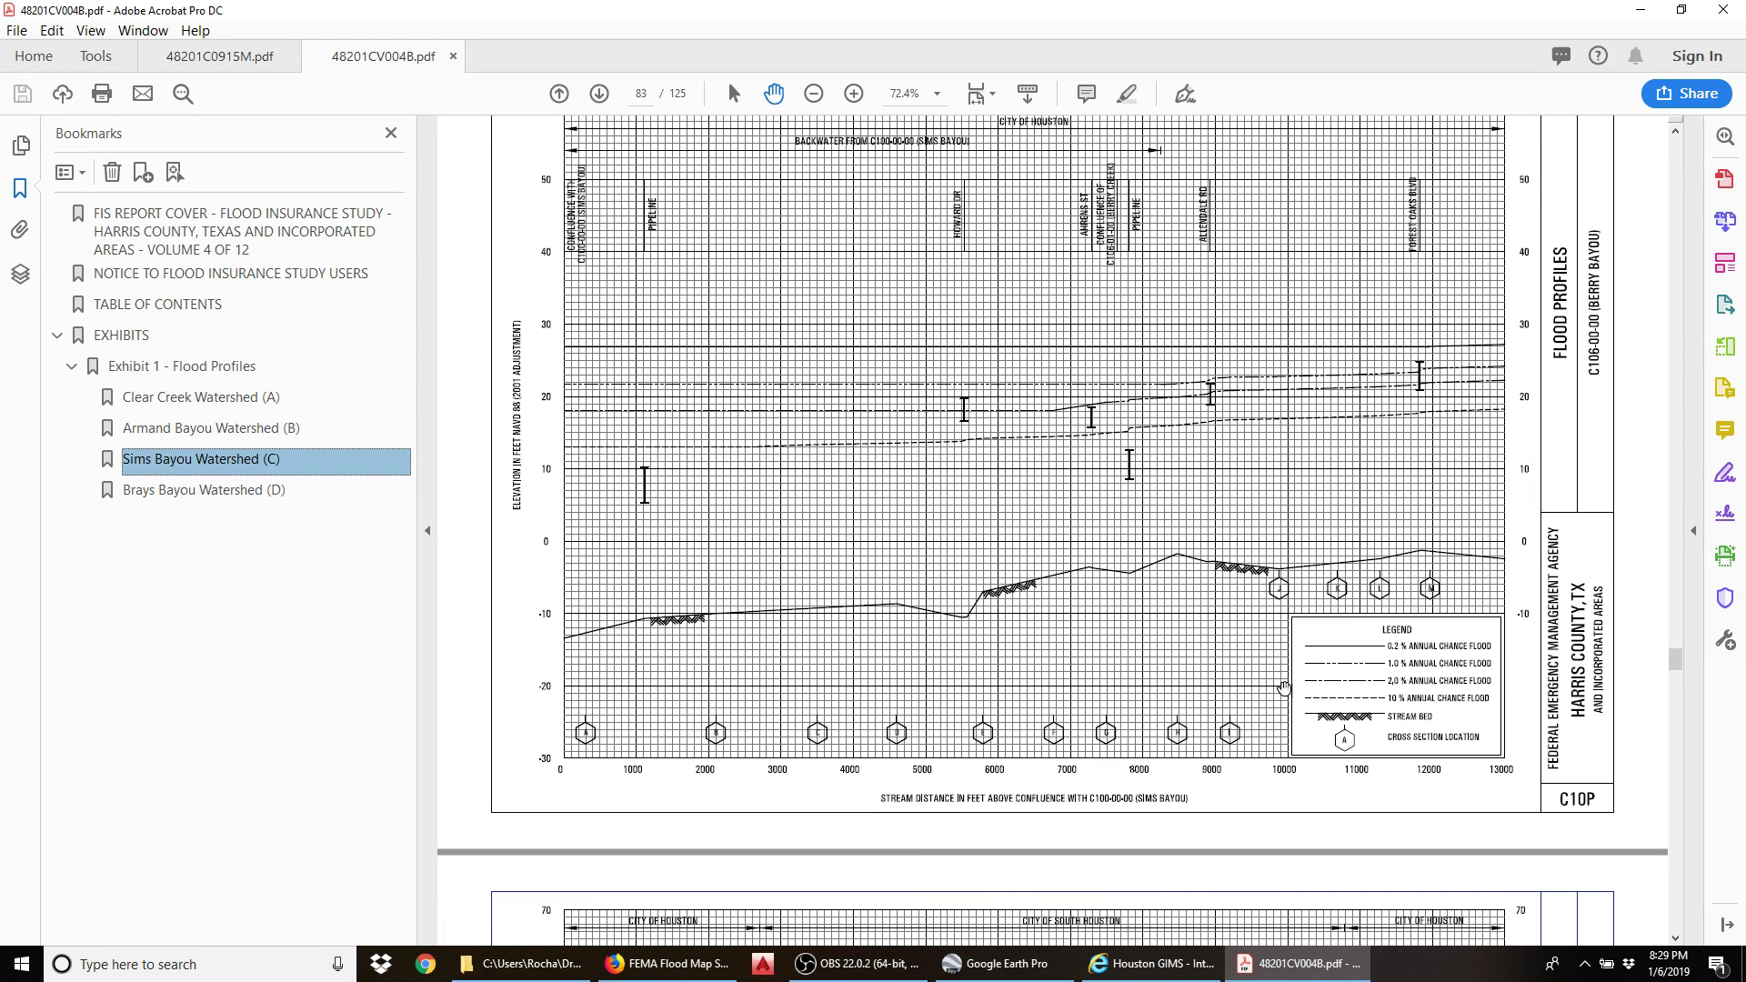
scroll(1282, 599, "up", 1)
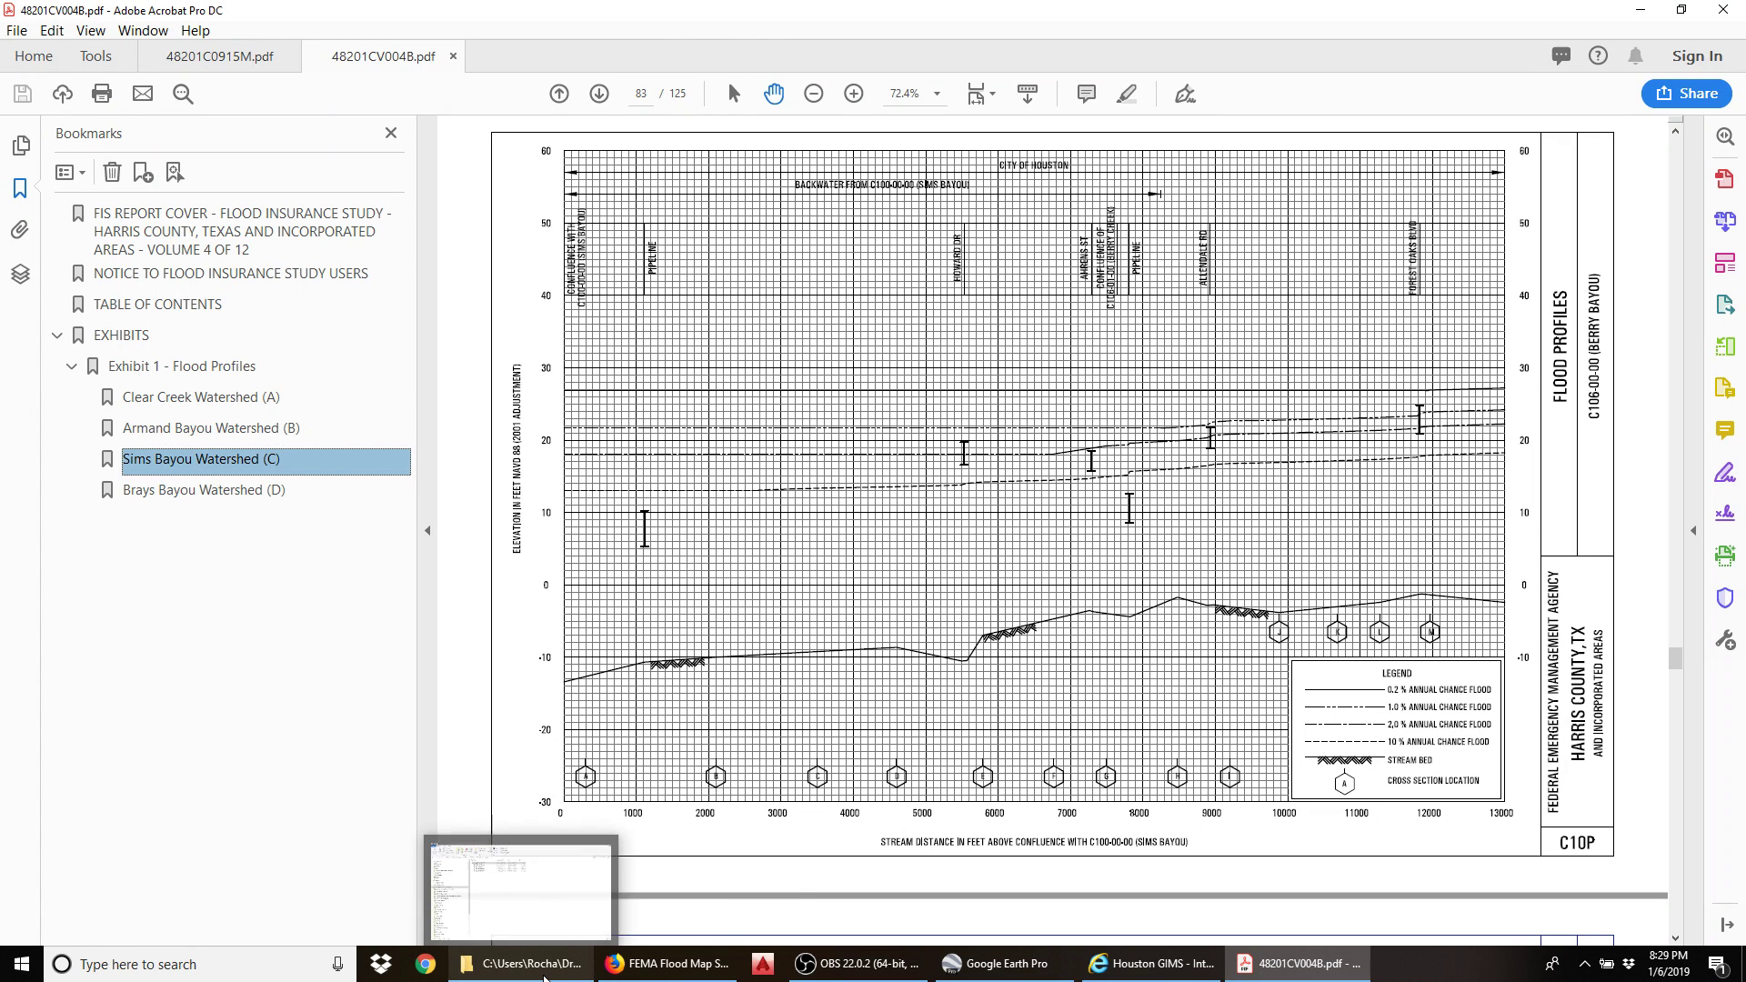
Step: Switch to File Explorer and open FIS Flood Profile.pdf from the Example folder in FEMA FIS
left_click(622, 838)
left_click(602, 532)
key("alt+Up")
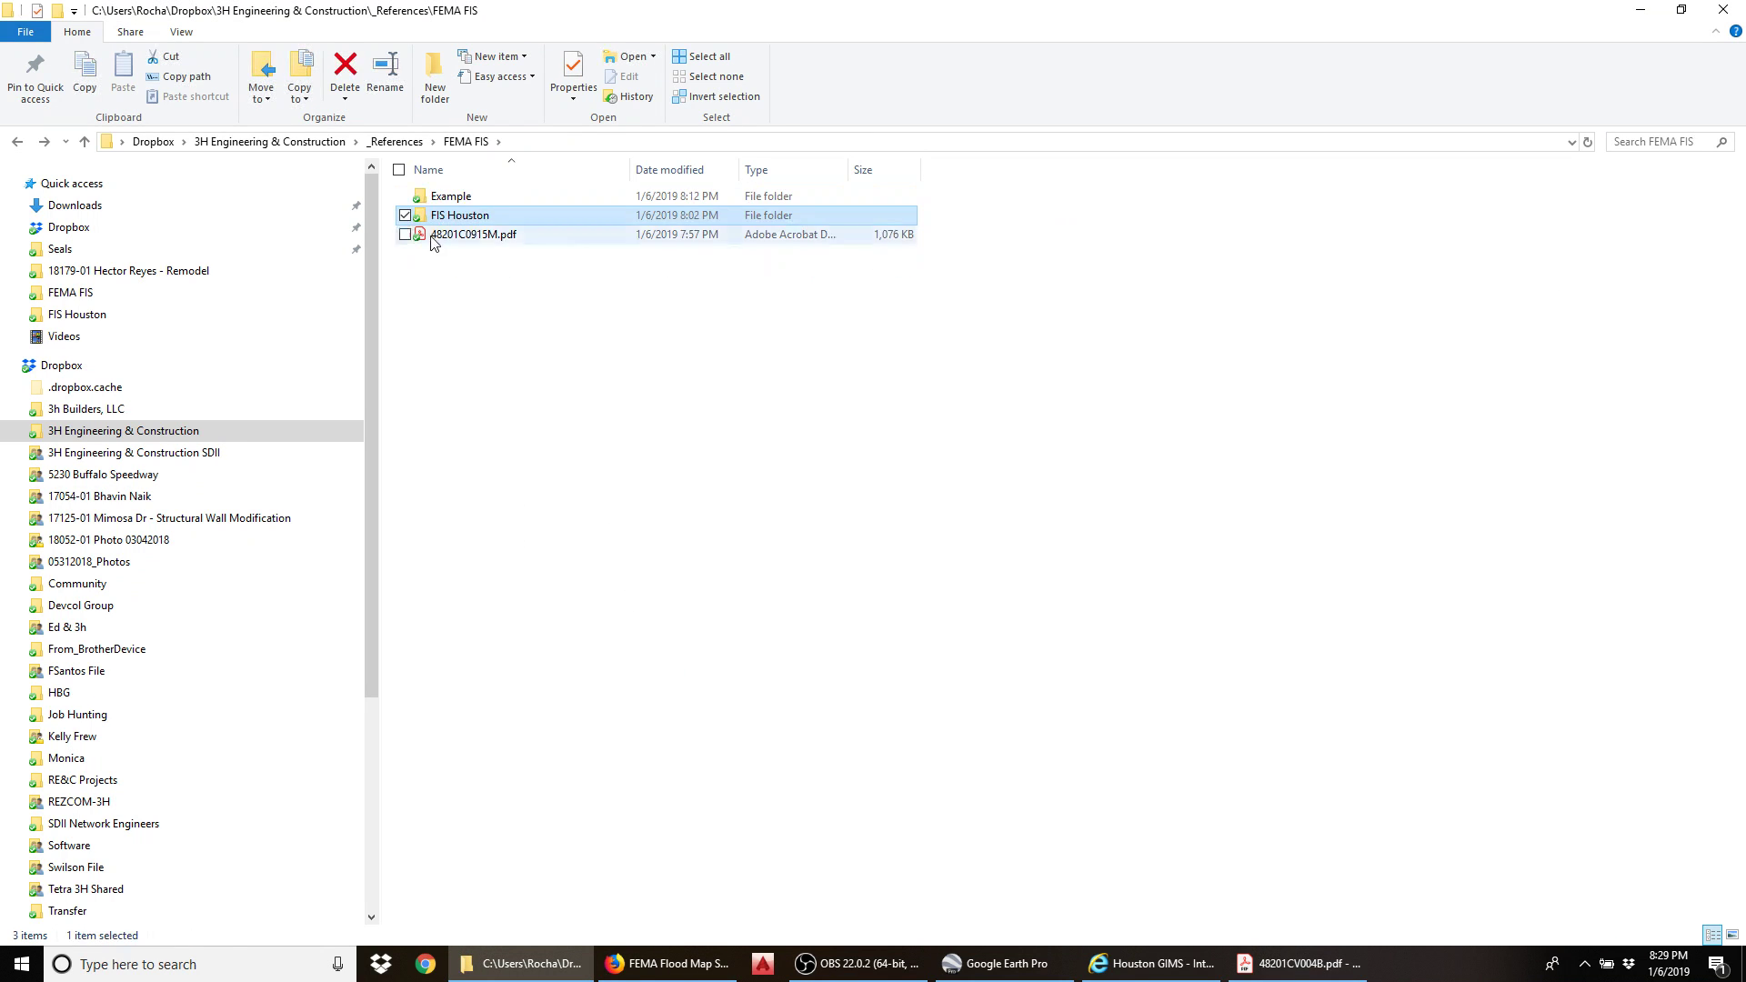
double_click(450, 198)
double_click(476, 200)
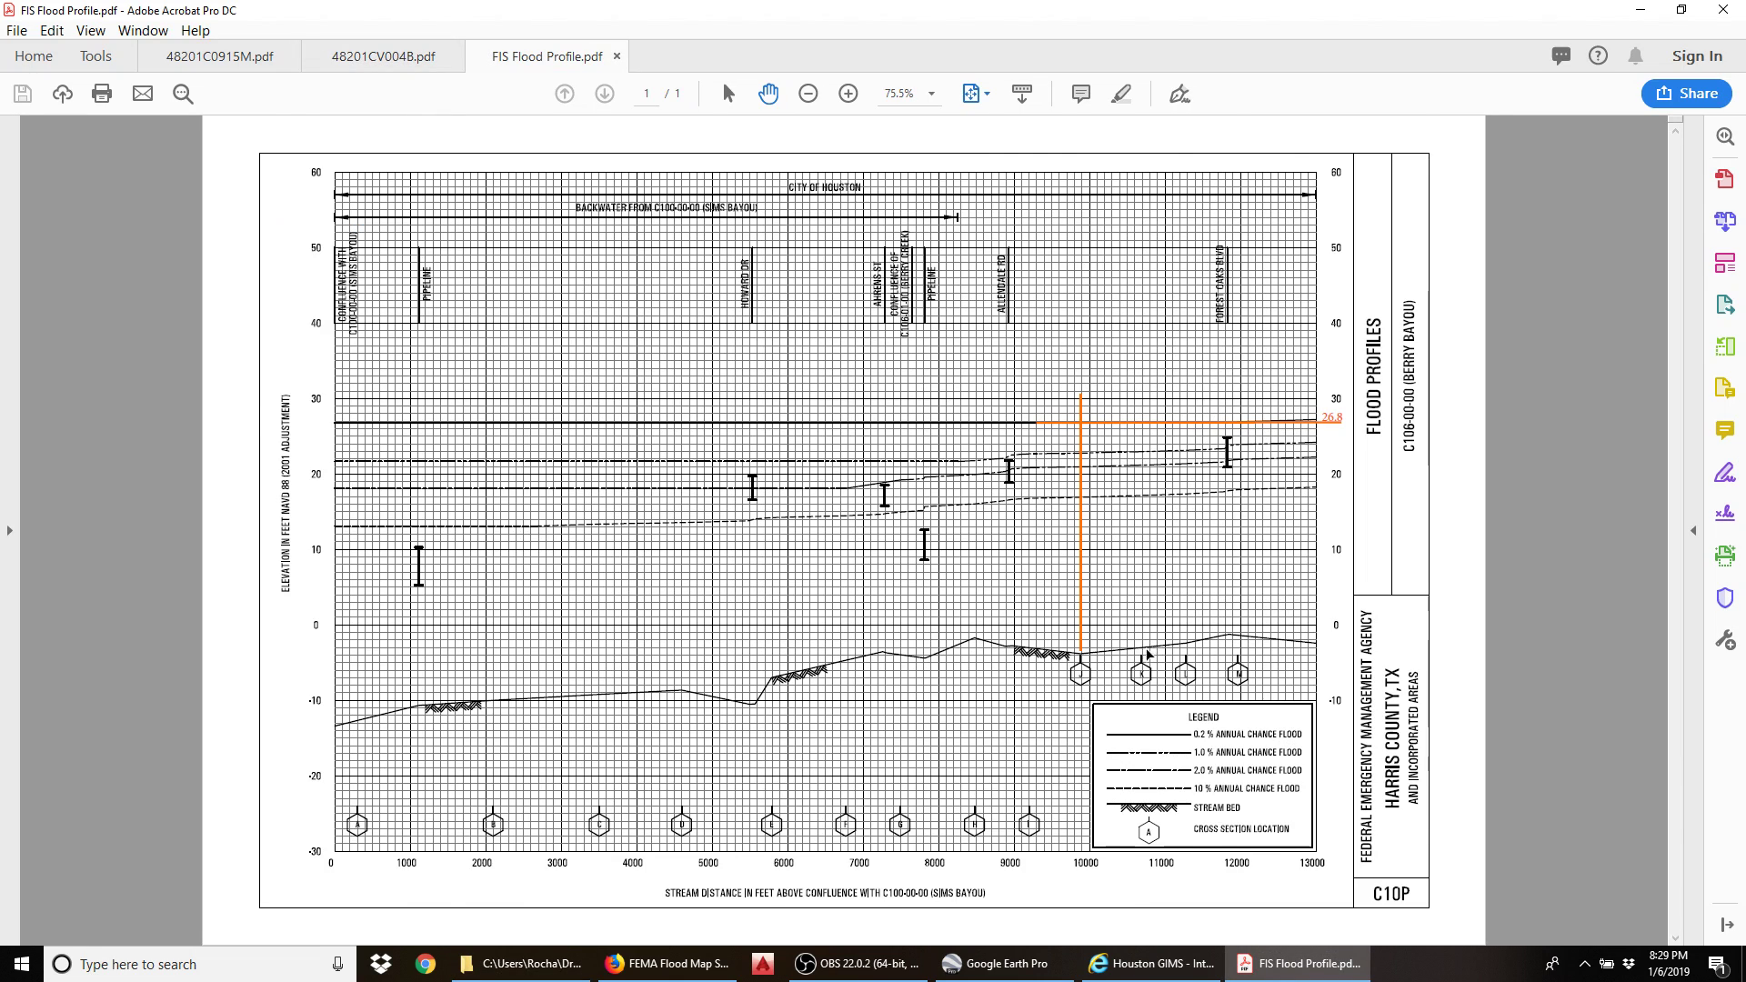
Step: Examine the marked-up Berry Bayou profile up close, including the orange lines at cross section J, the legend and the stream distance axis
scroll(1268, 750, "up", 2)
scroll(991, 573, "down", 1)
scroll(992, 573, "right", 2)
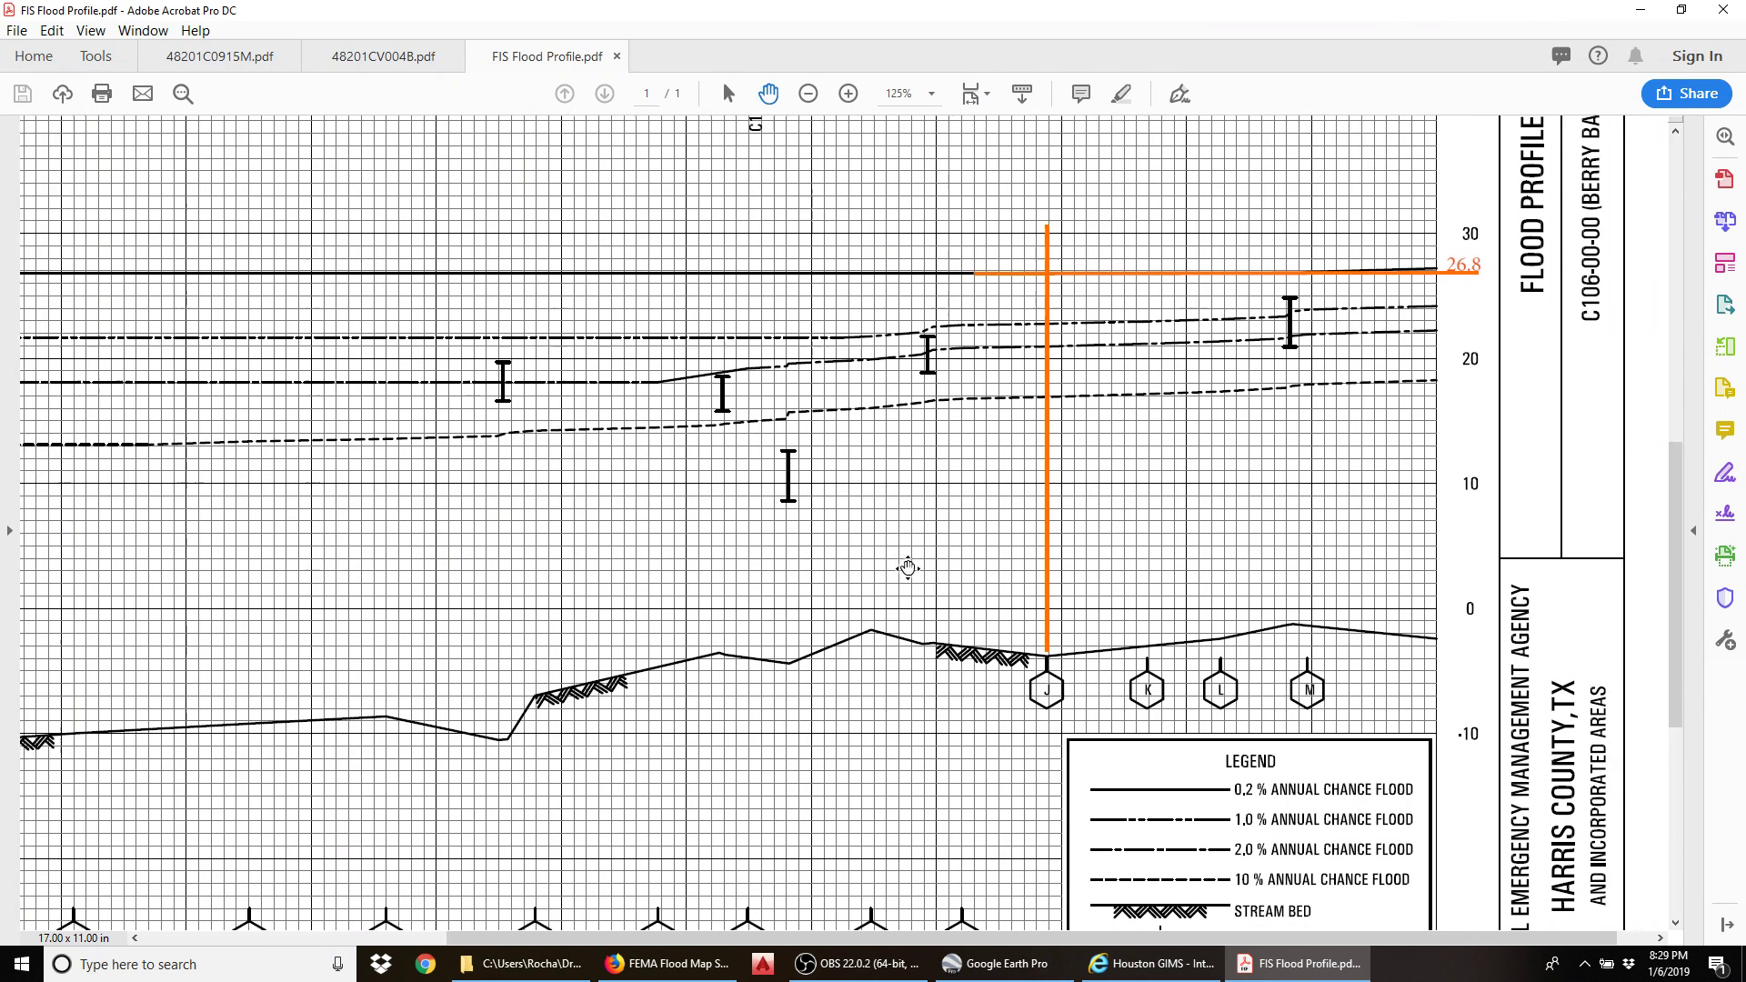
scroll(1029, 621, "up", 1, "ctrl")
scroll(1029, 621, "down", 1, "ctrl")
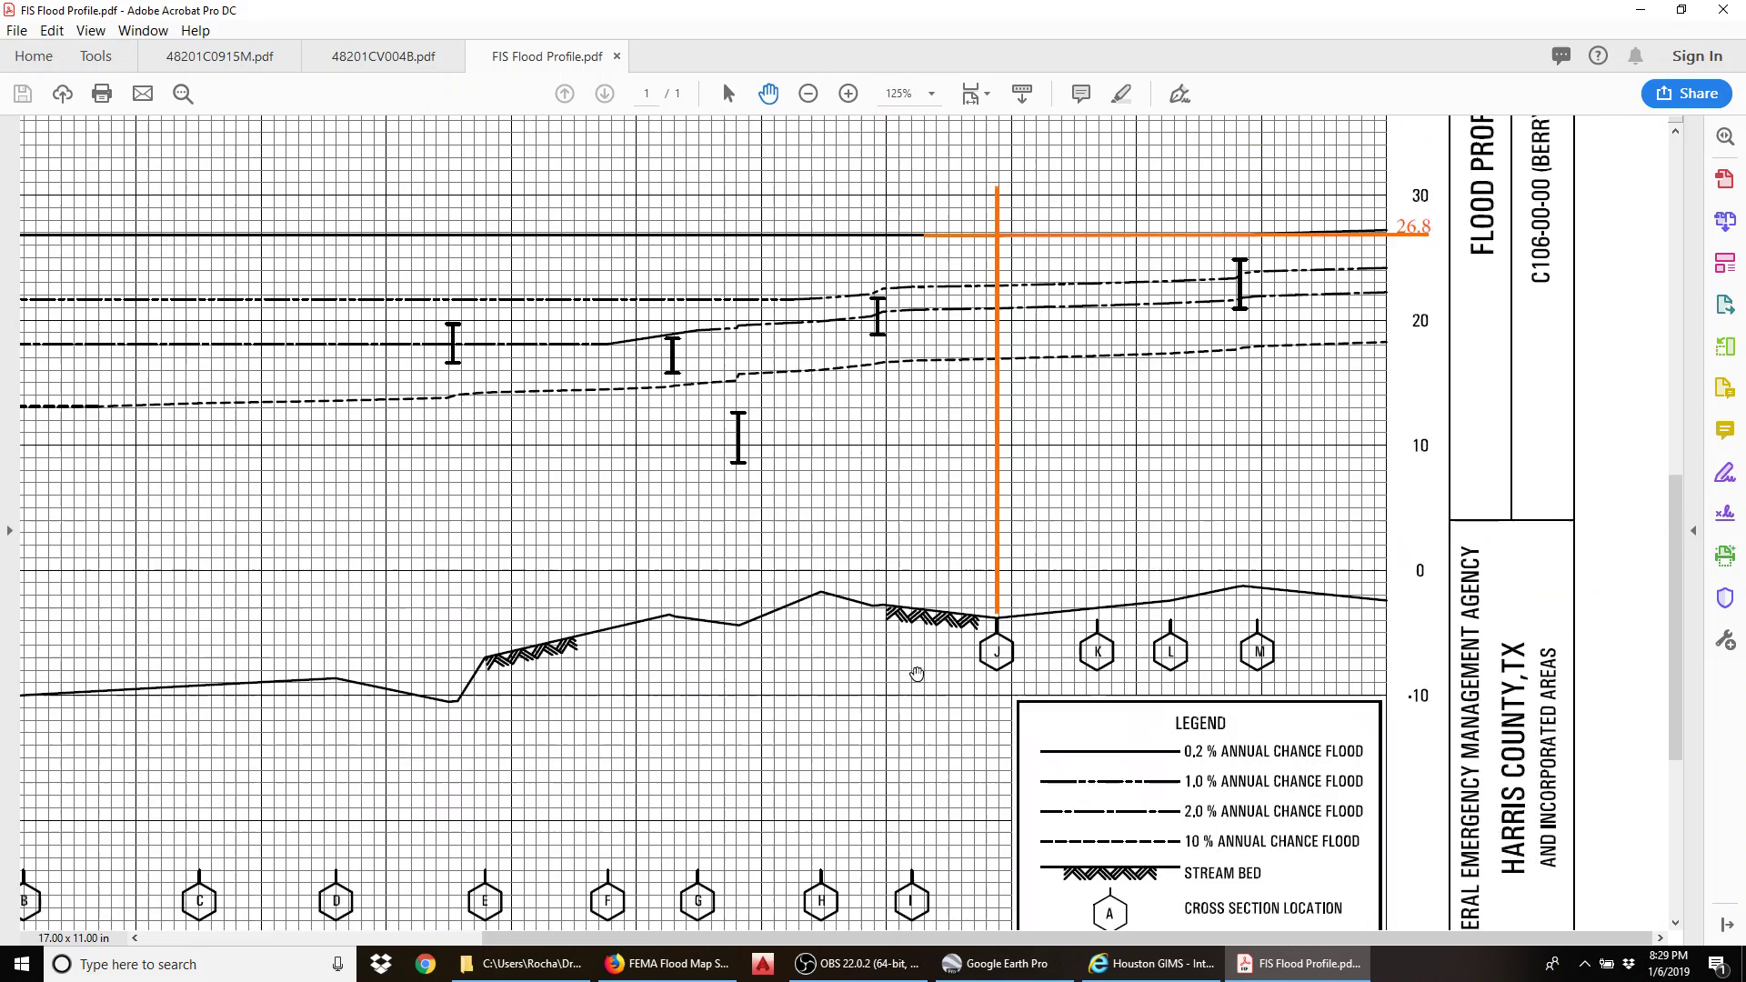
scroll(1077, 500, "up", 1)
scroll(1021, 460, "down", 1, "ctrl")
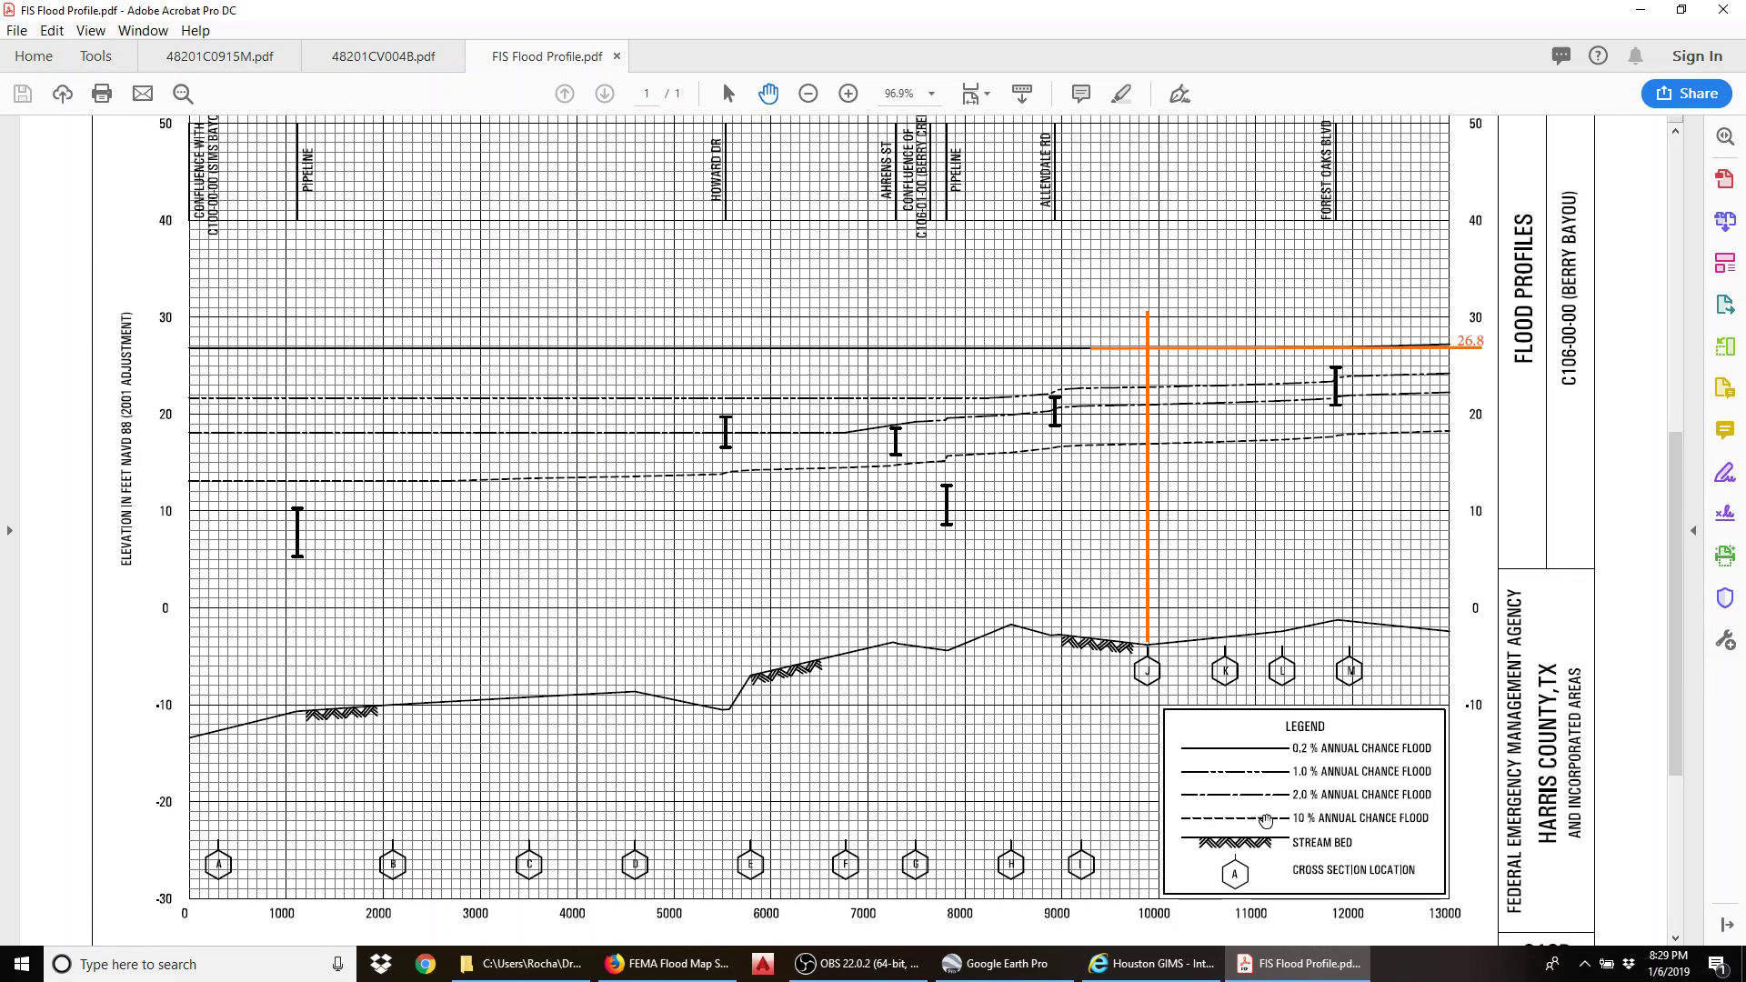
scroll(1446, 562, "up", 1)
scroll(1400, 592, "up", 3, "ctrl")
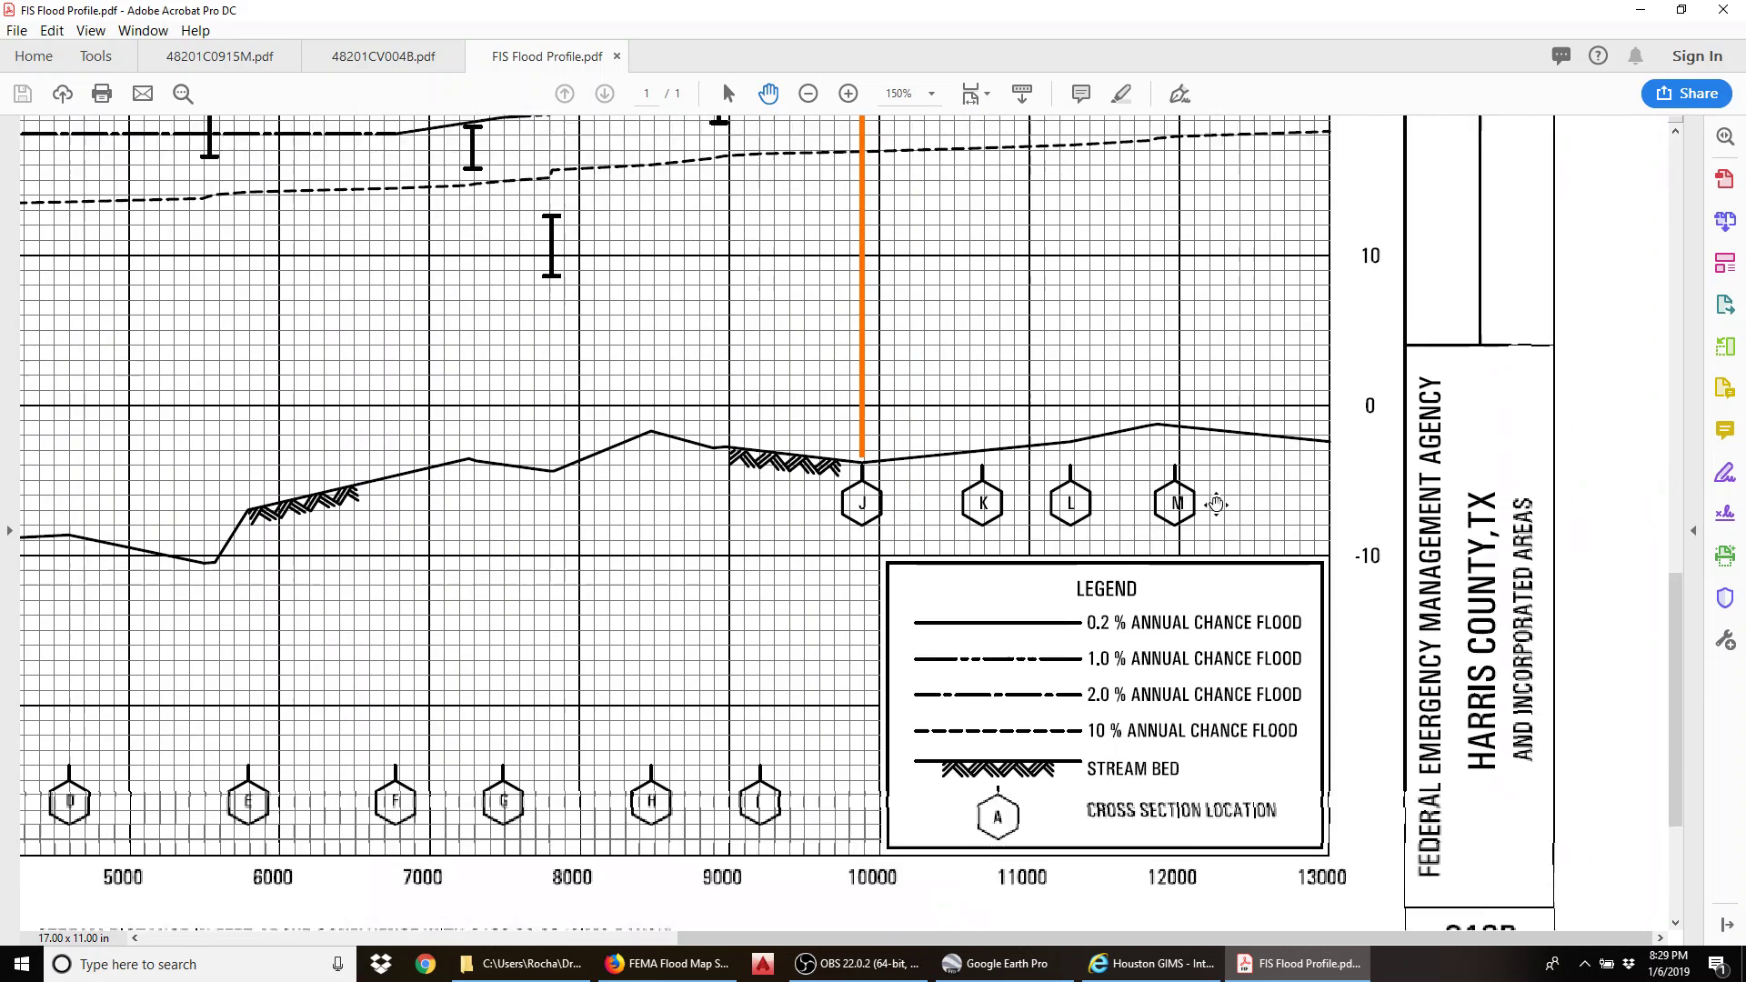
scroll(1186, 674, "down", 1)
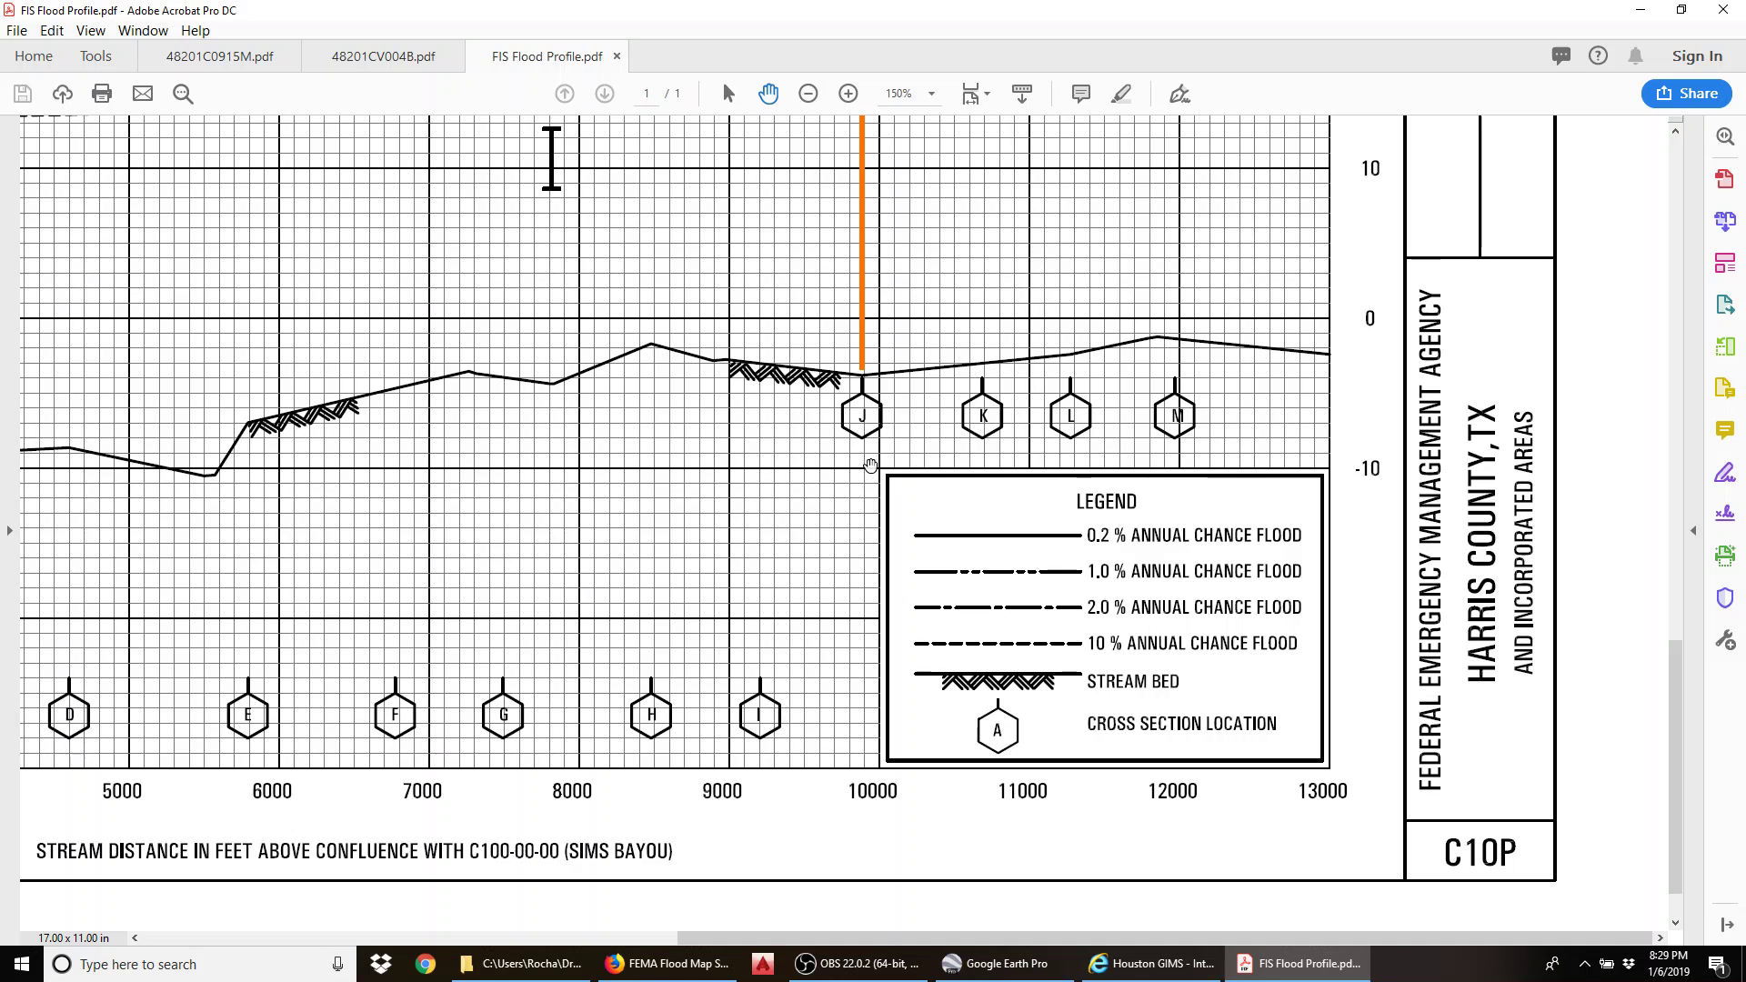
Step: Examine the legend's flood line types and follow the flood lines along the Berry Bayou profile past cross section J to the elevation axis
scroll(1175, 555, "up", 1)
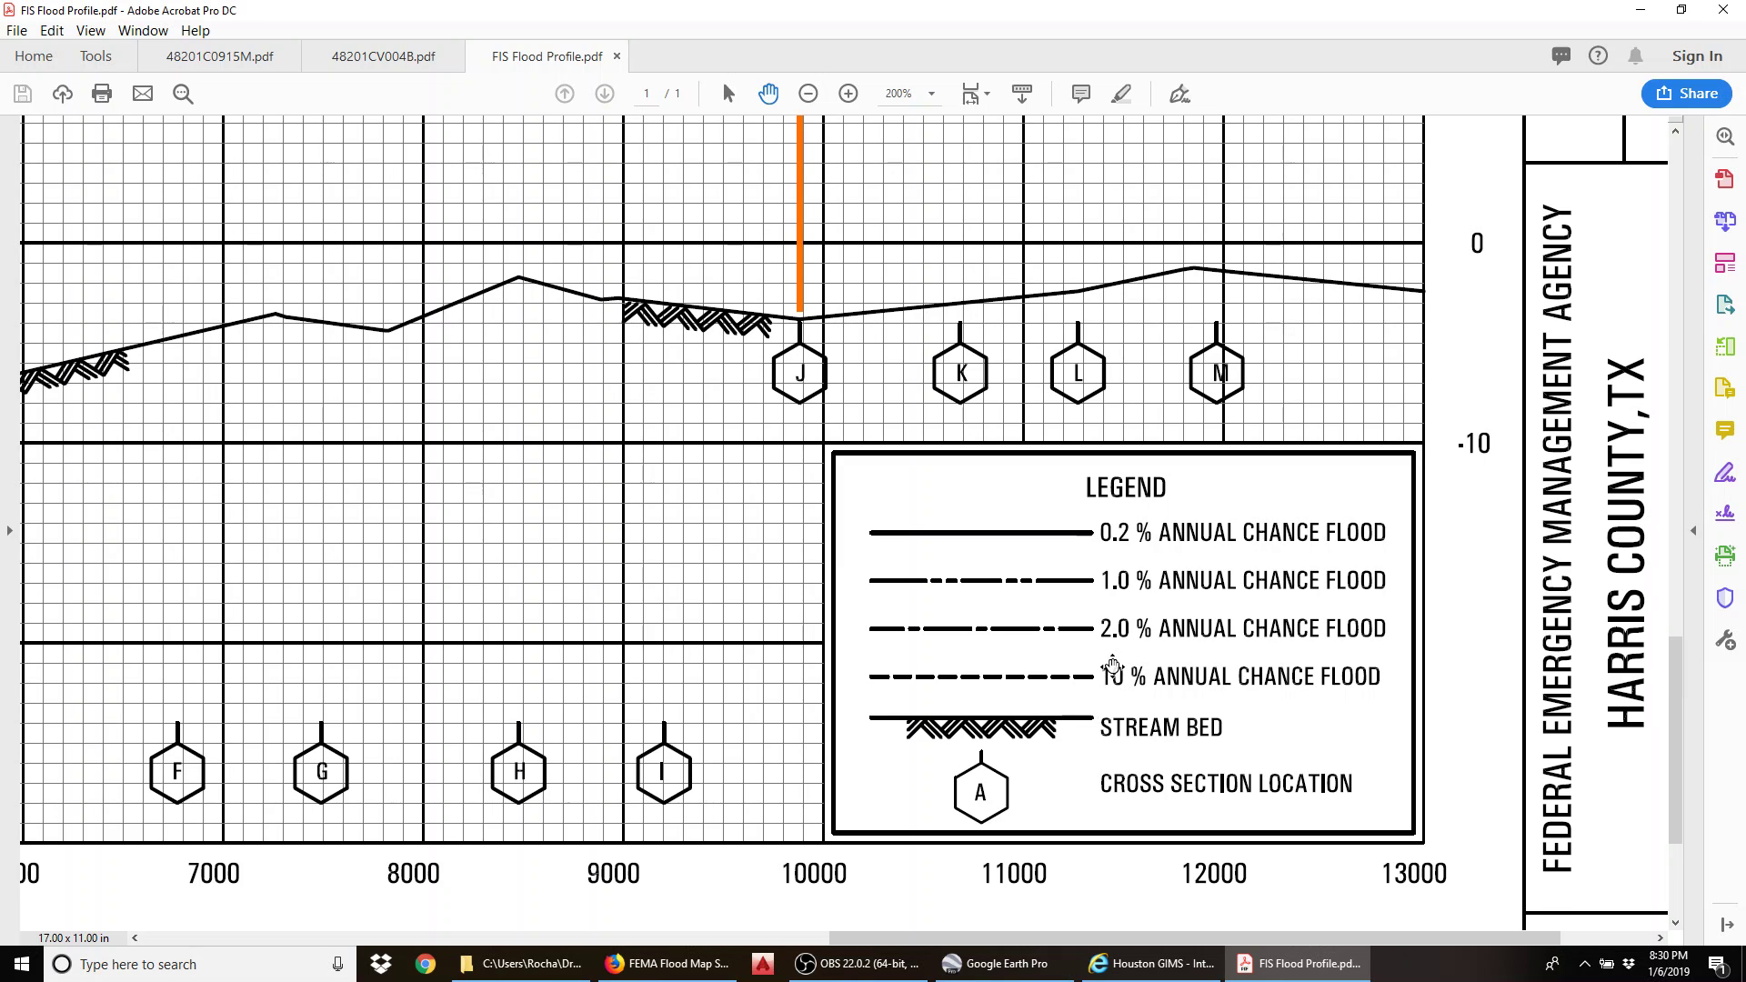
scroll(1113, 670, "up", 2)
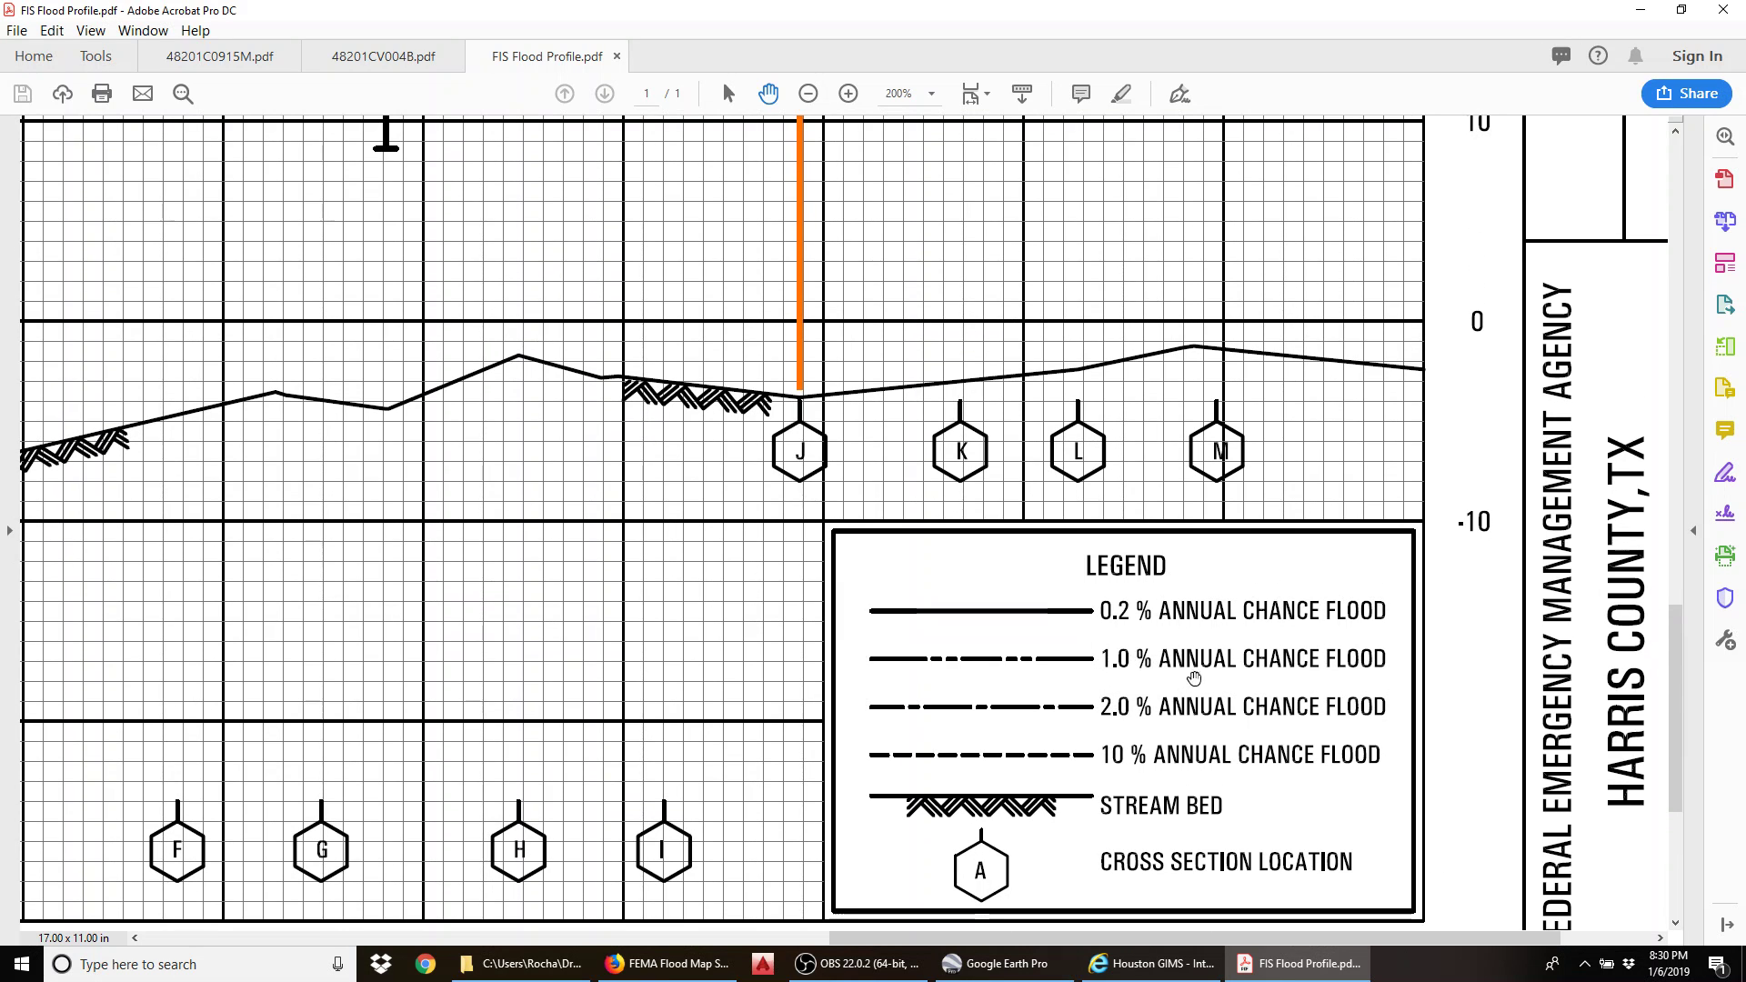
scroll(1195, 678, "up", 2)
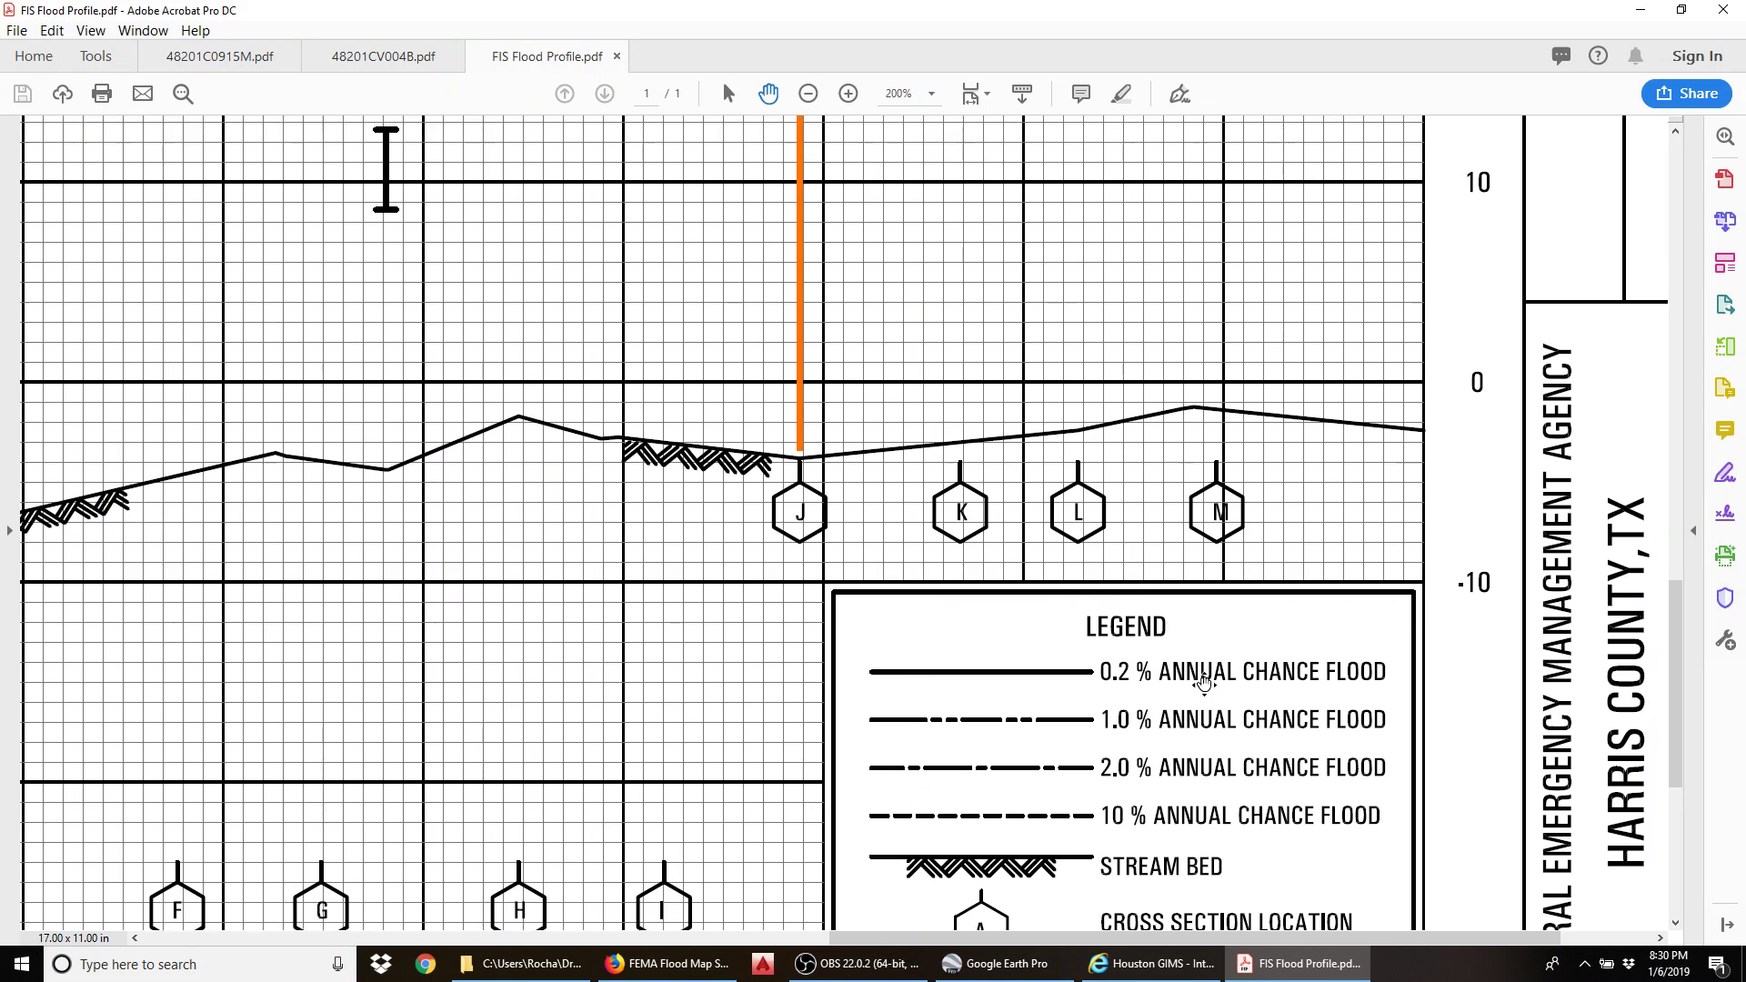
scroll(1273, 684, "up", 2)
scroll(1273, 684, "left", 1)
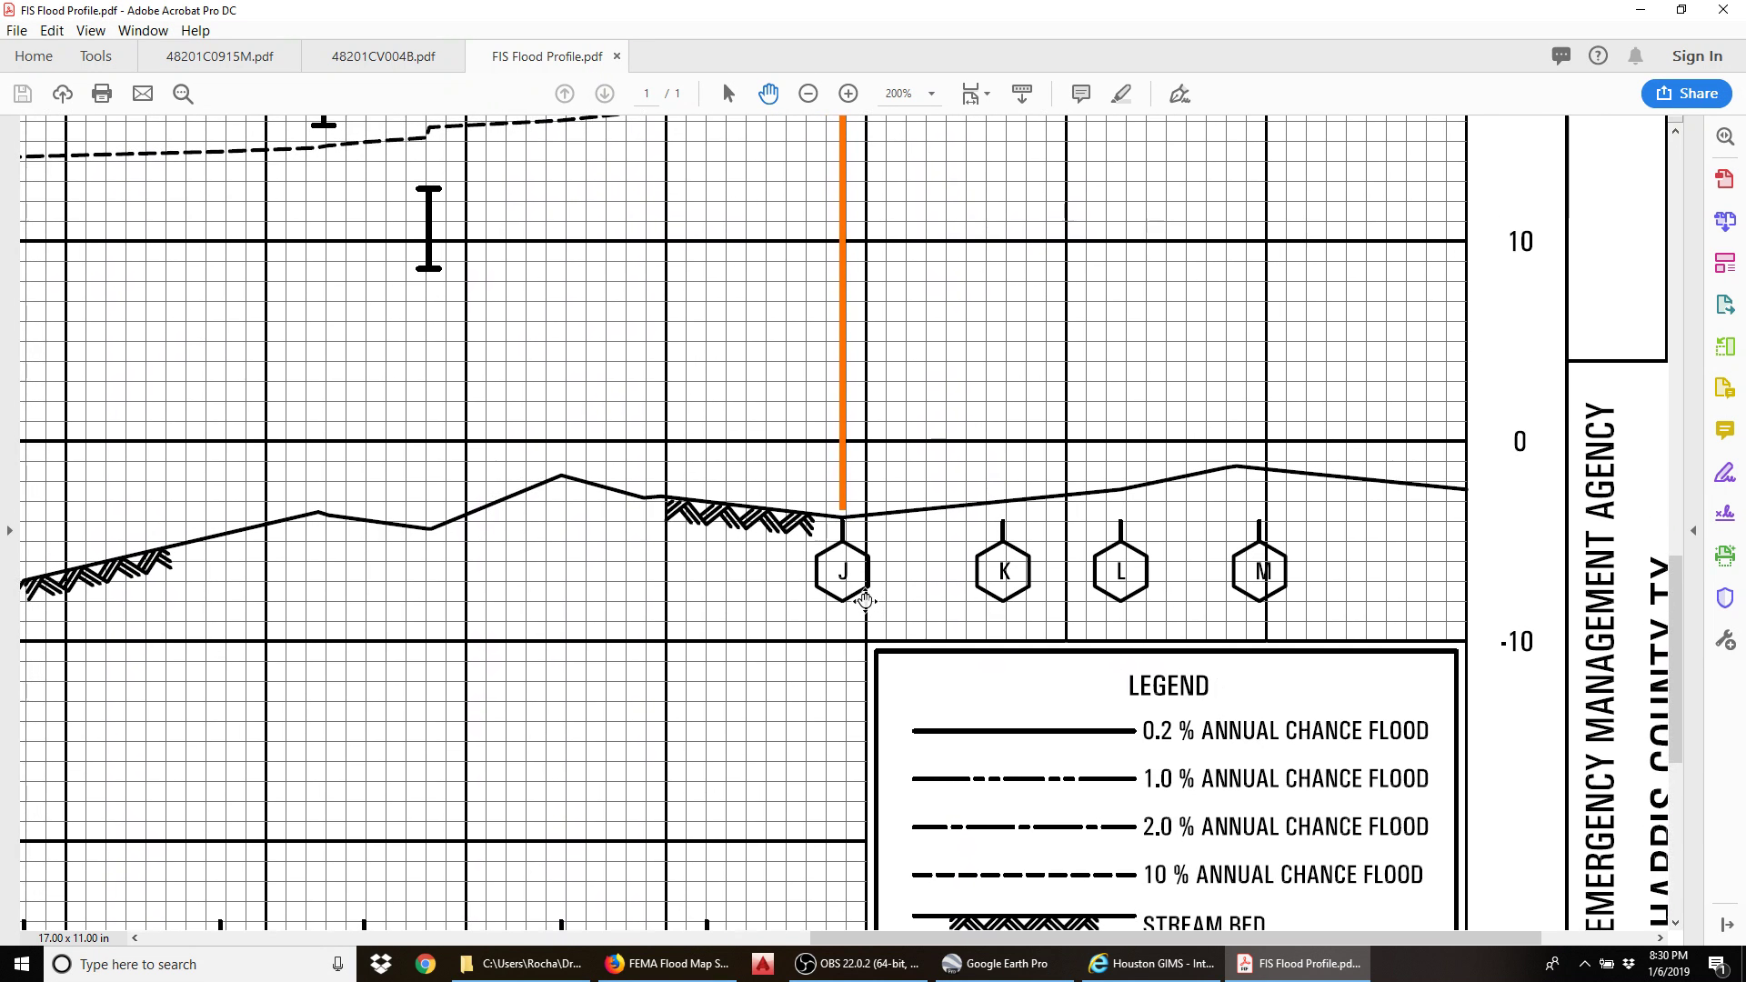
scroll(864, 598, "up", 10)
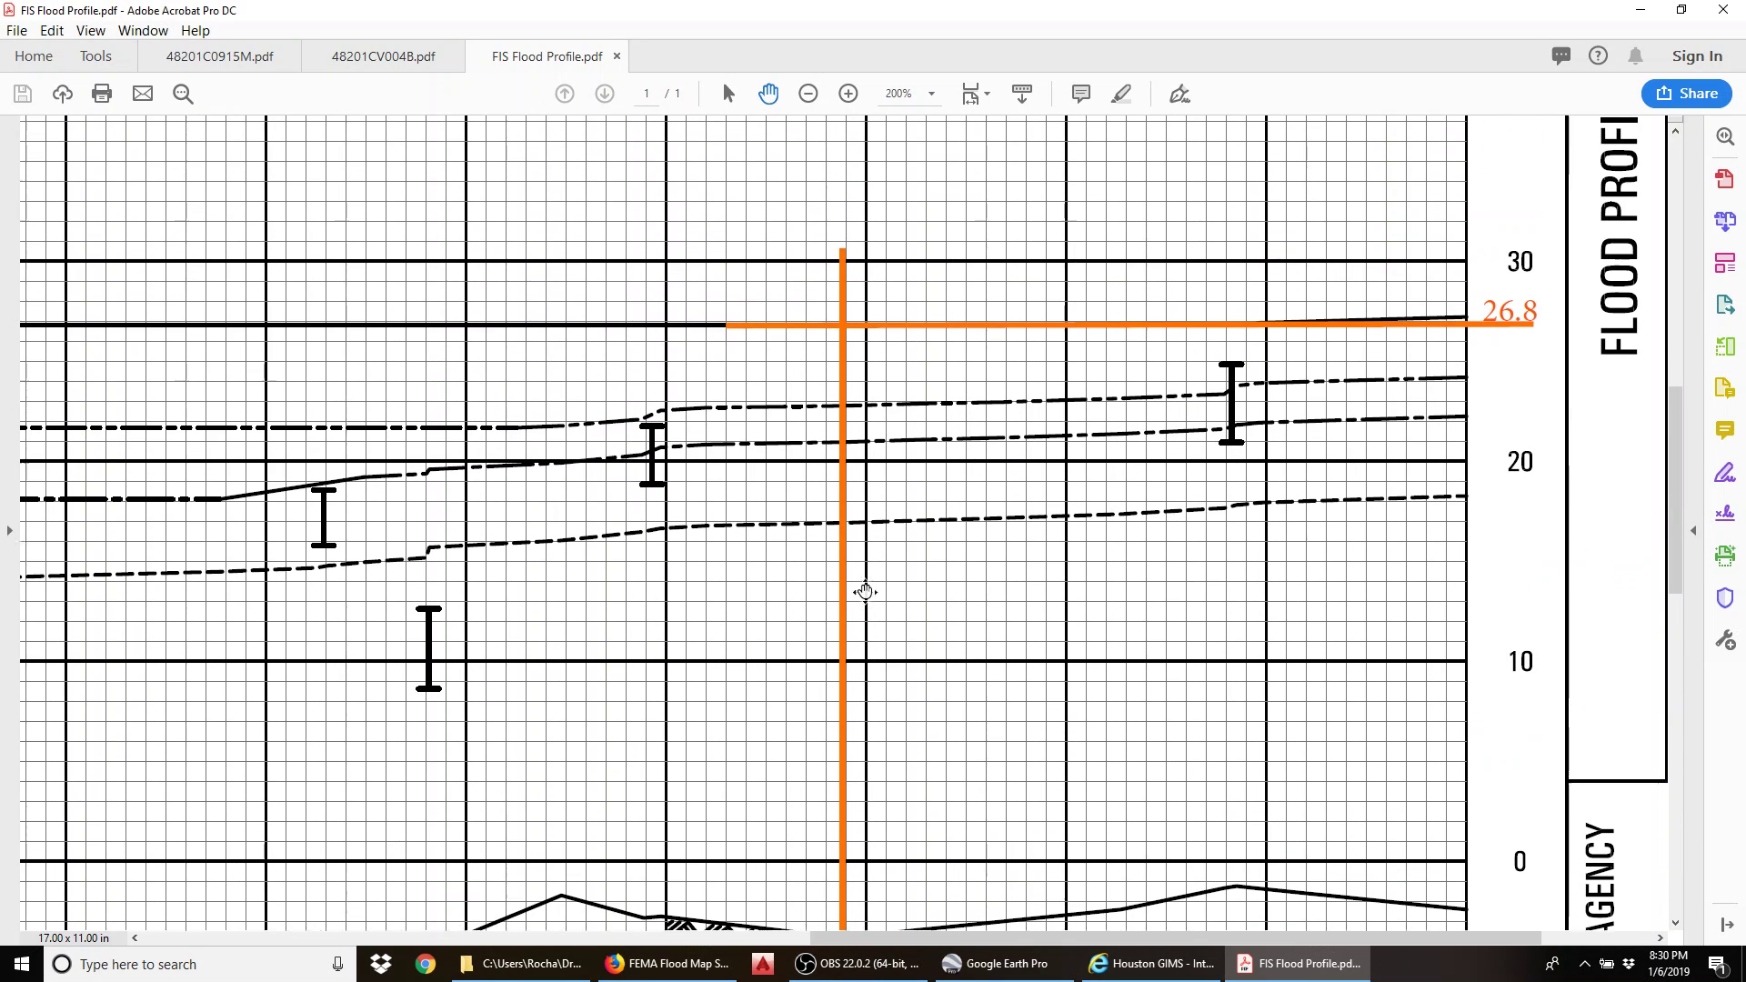
scroll(865, 592, "up", 1)
scroll(195, 363, "left", 15)
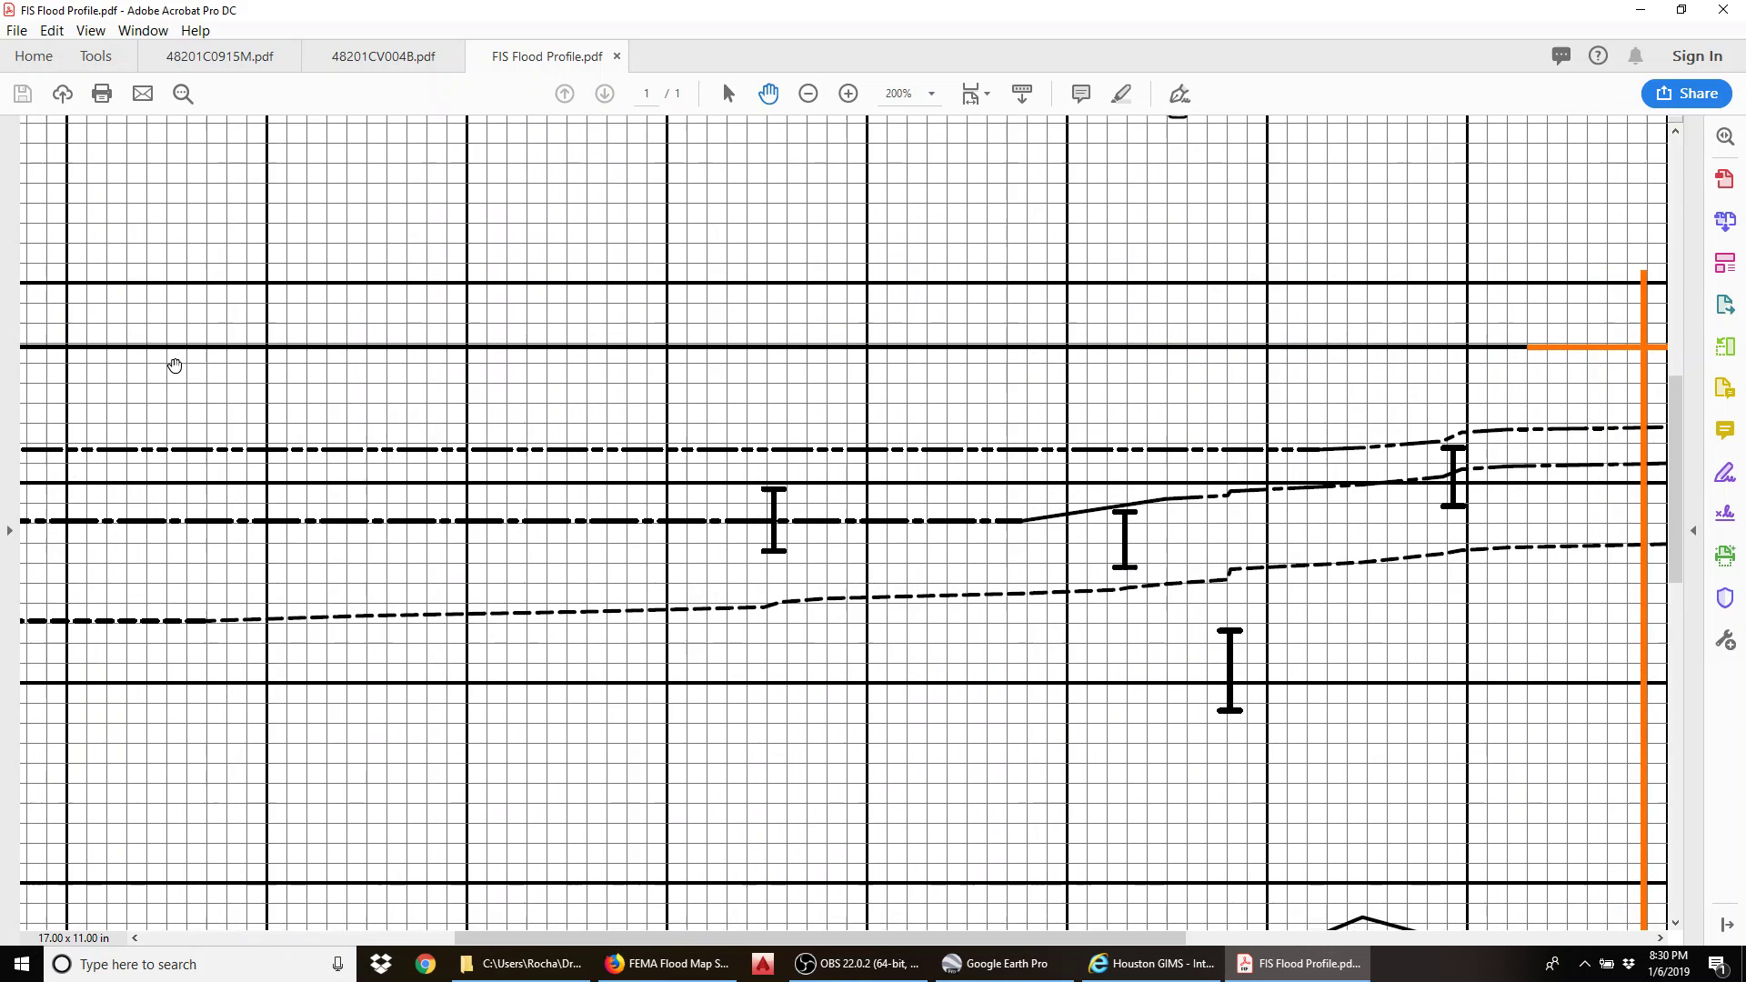
scroll(191, 364, "right", 19)
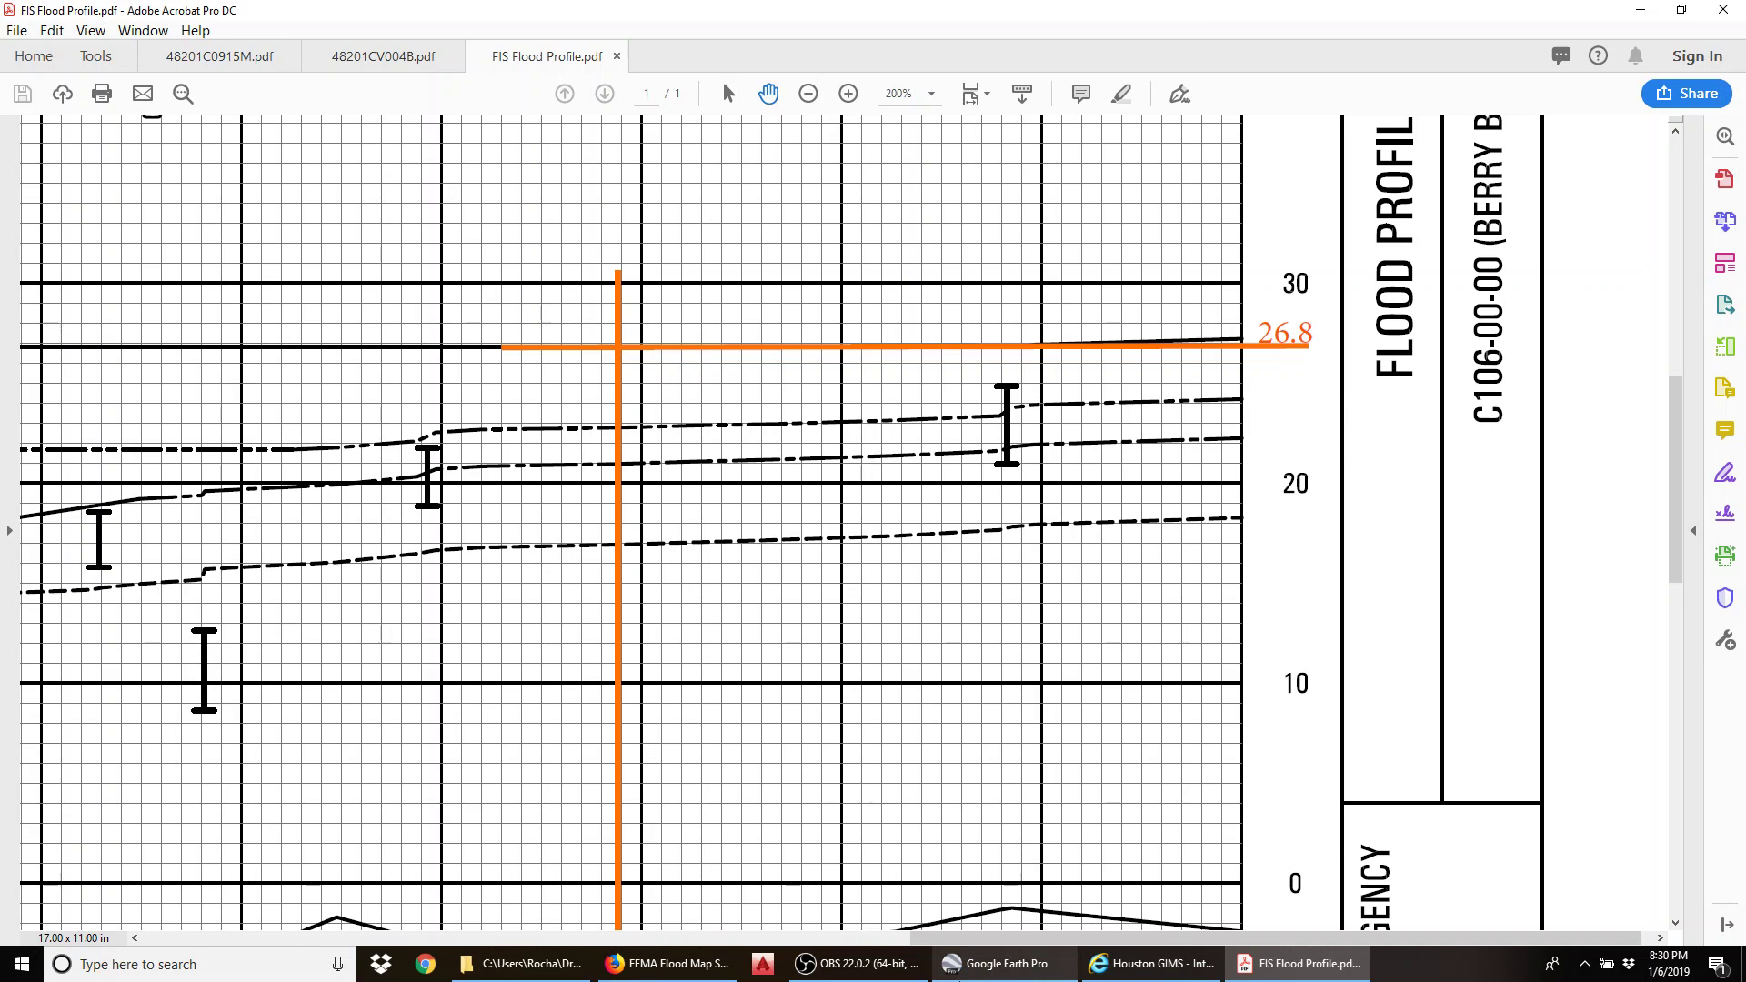
Step: Examine where the orange line at cross section J meets each annual chance flood line and compare the crossings with the elevation scale
mouse_move(996, 964)
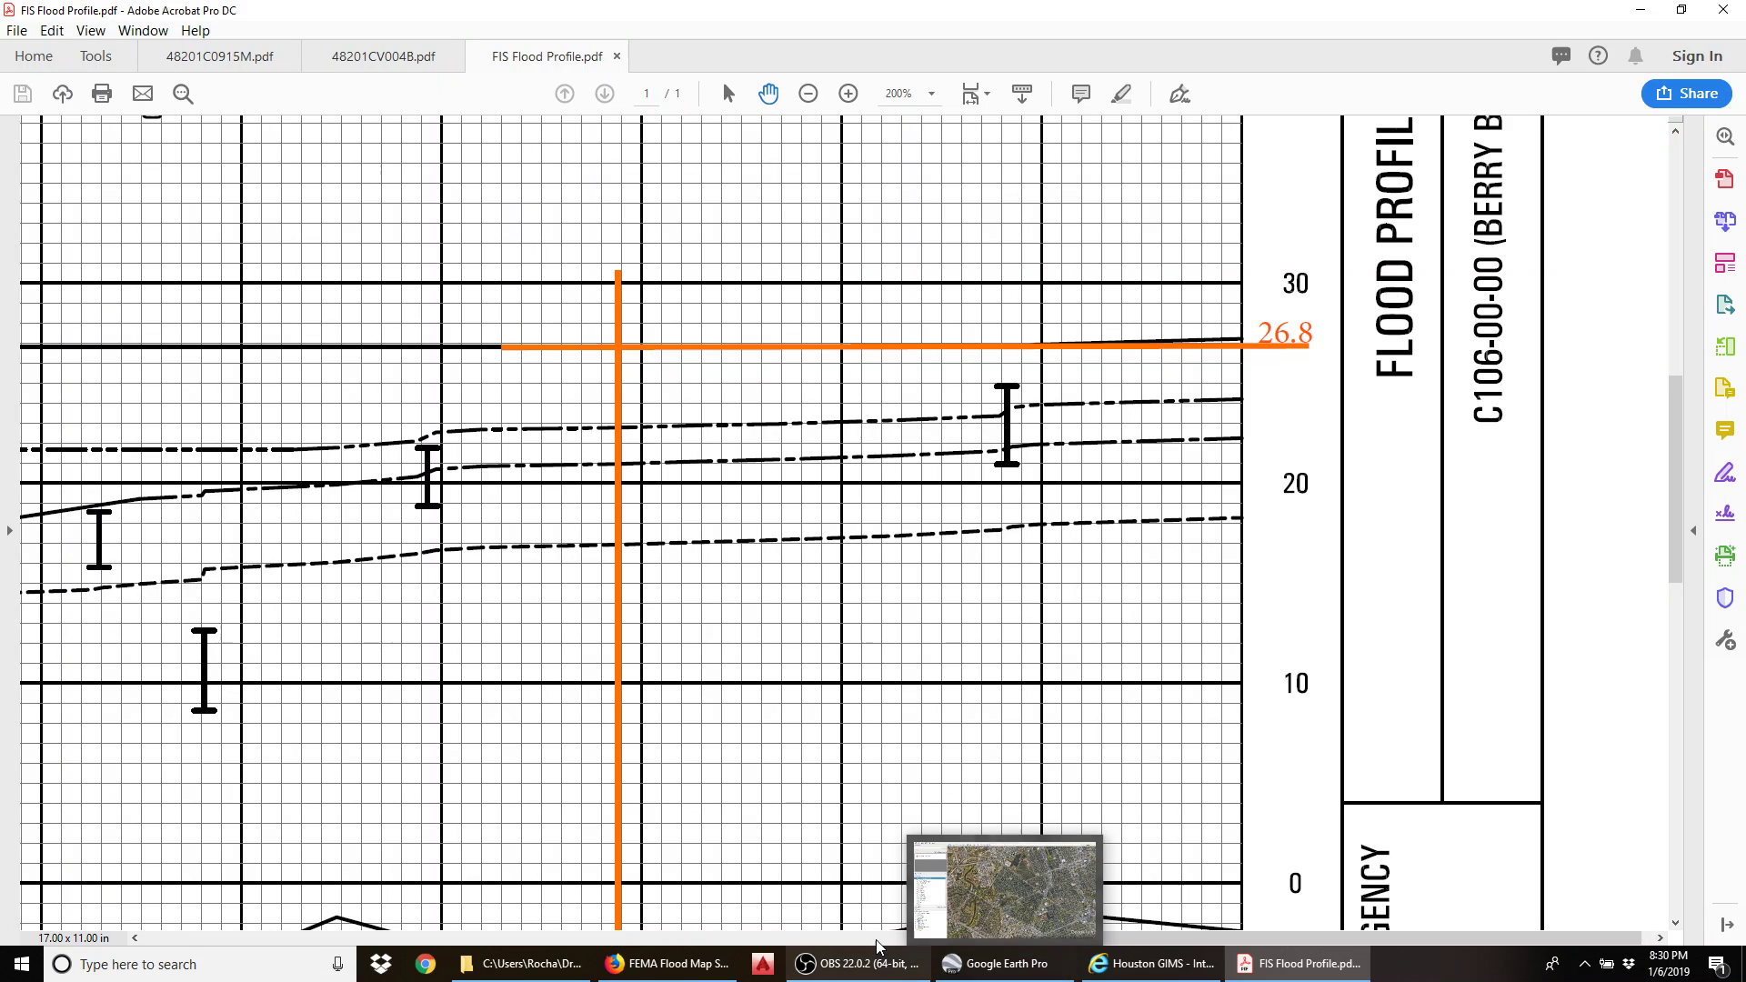
scroll(1041, 499, "down", 3)
scroll(1040, 500, "left", 3)
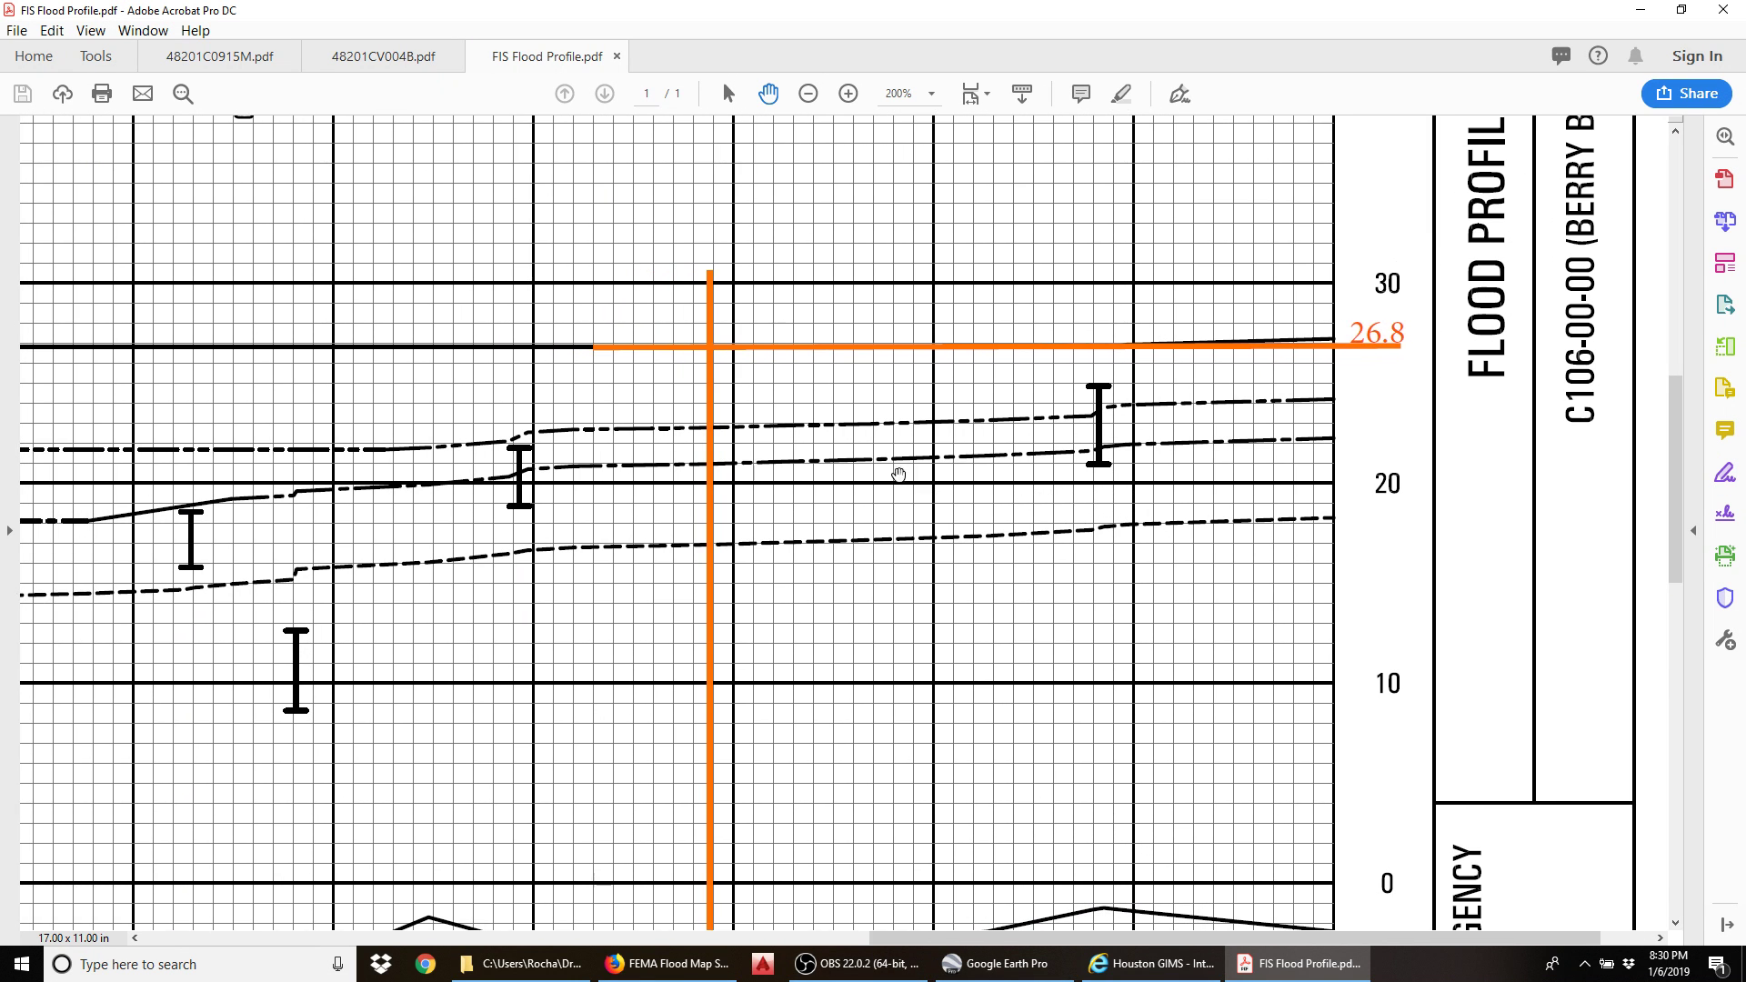
scroll(899, 475, "up", 1)
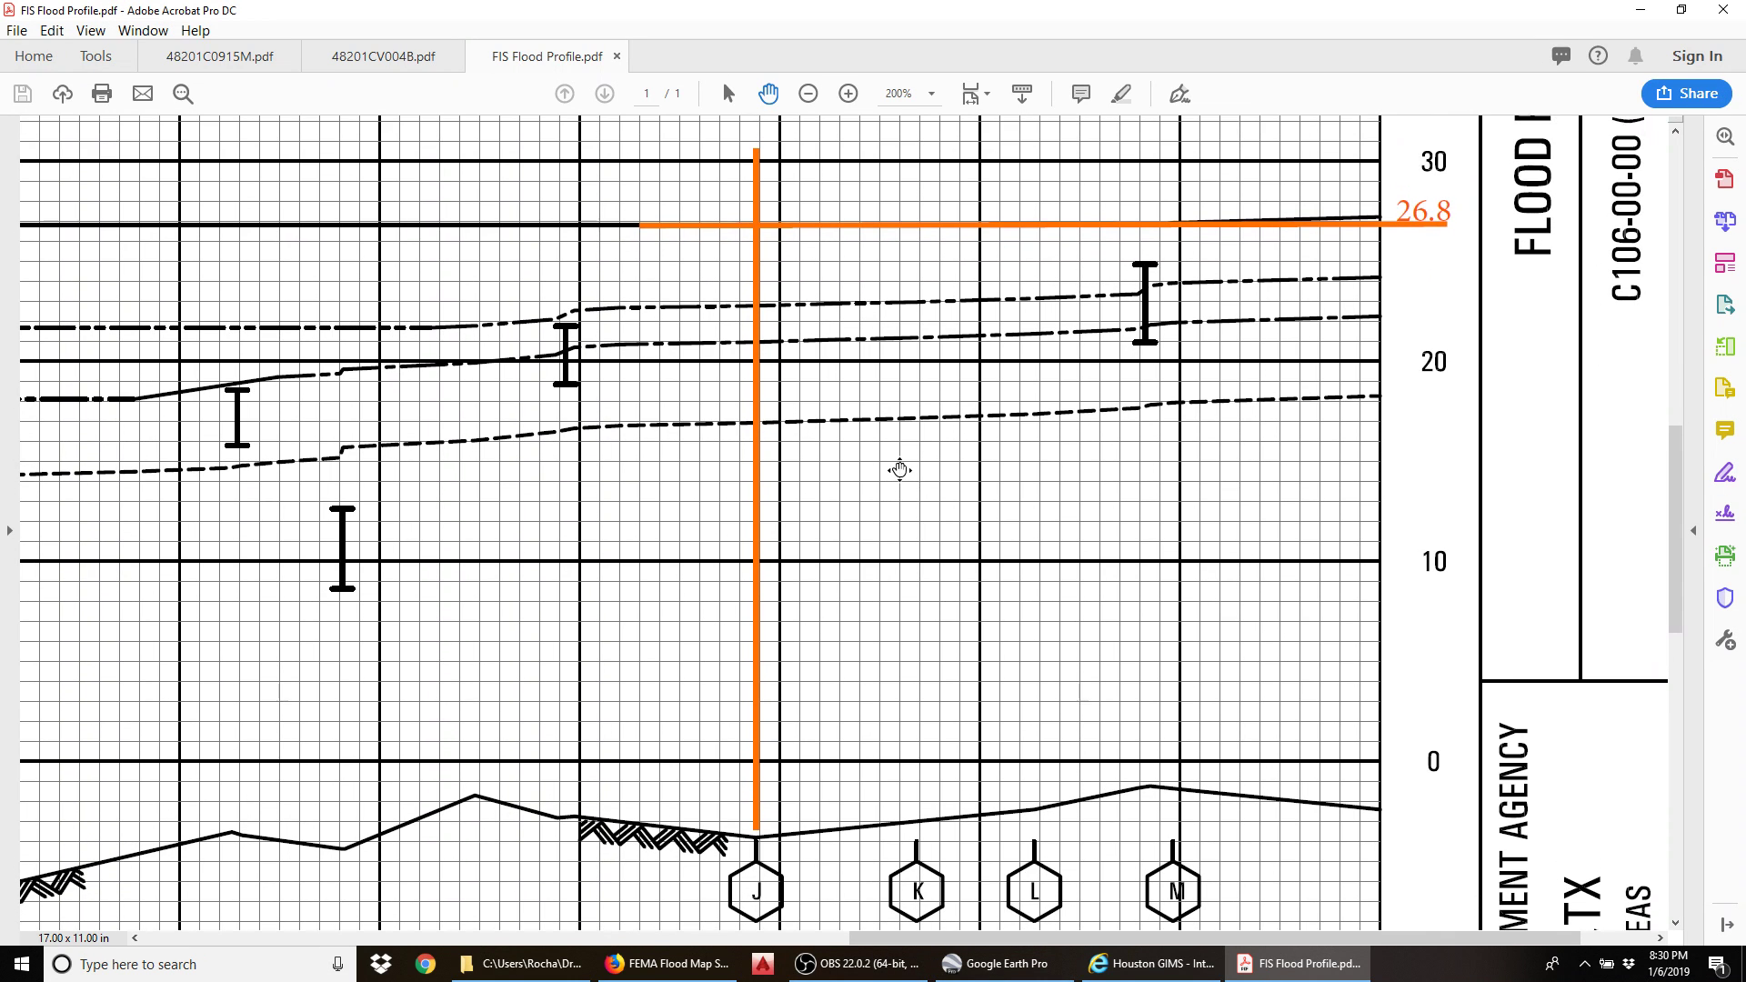
scroll(899, 469, "up", 2)
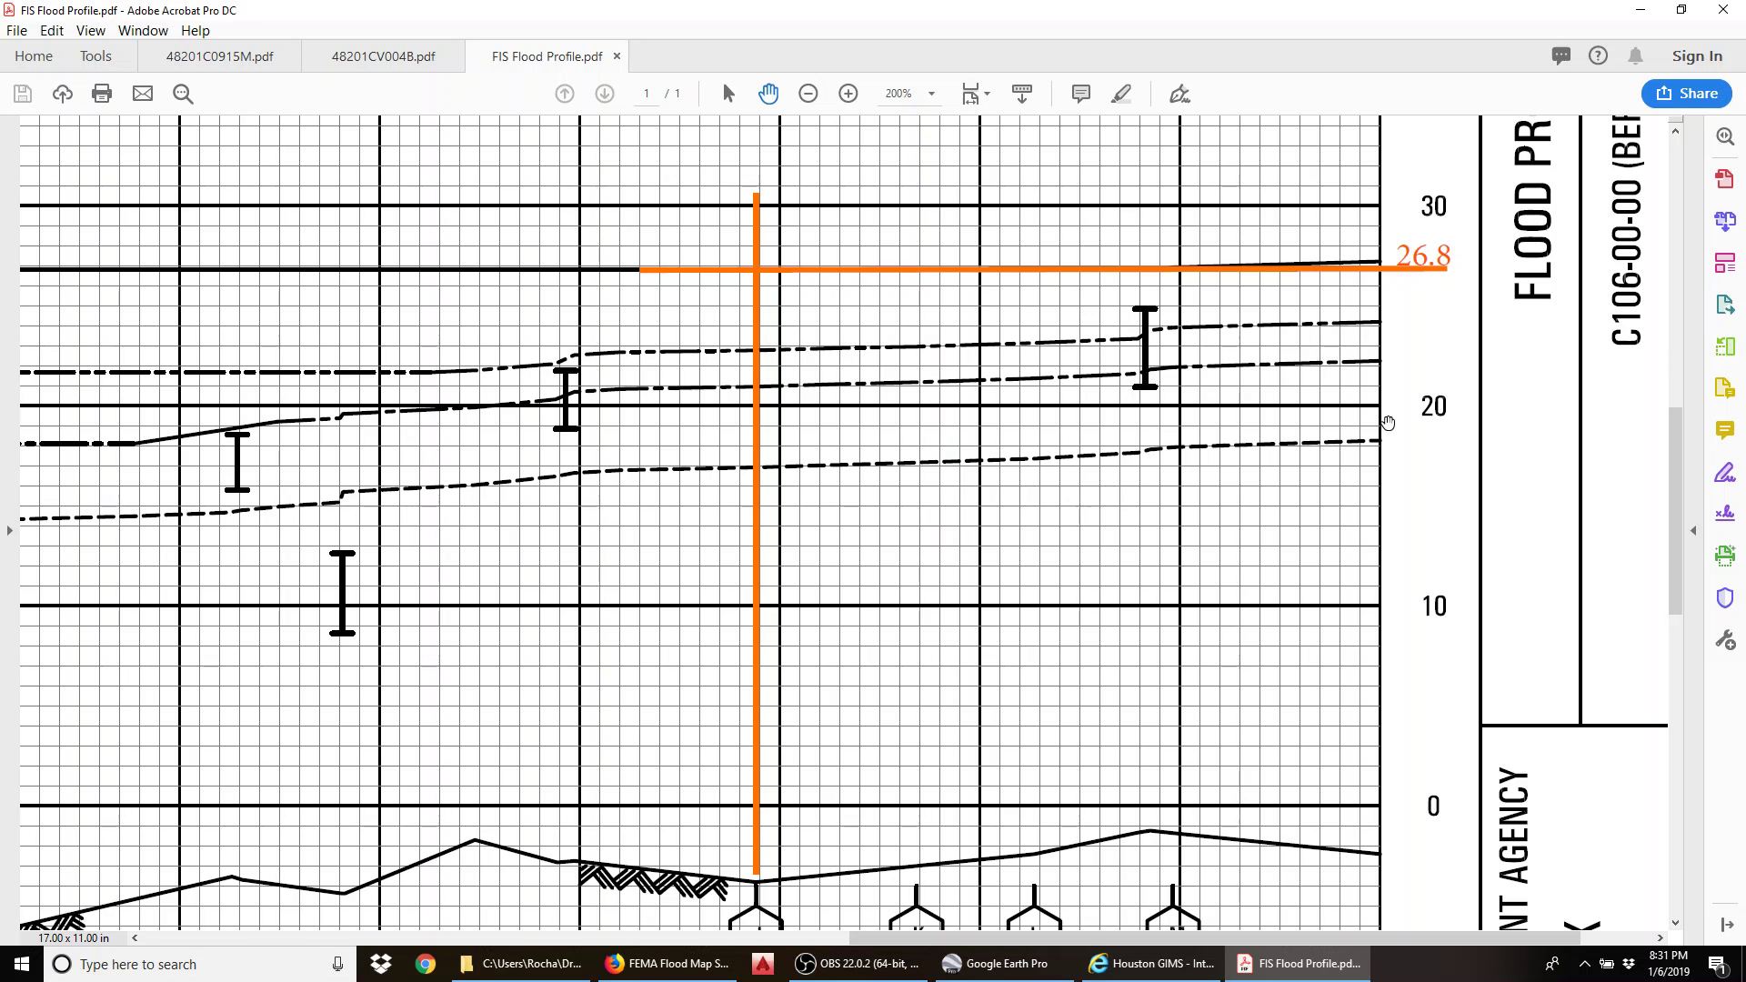
scroll(1073, 441, "left", 4)
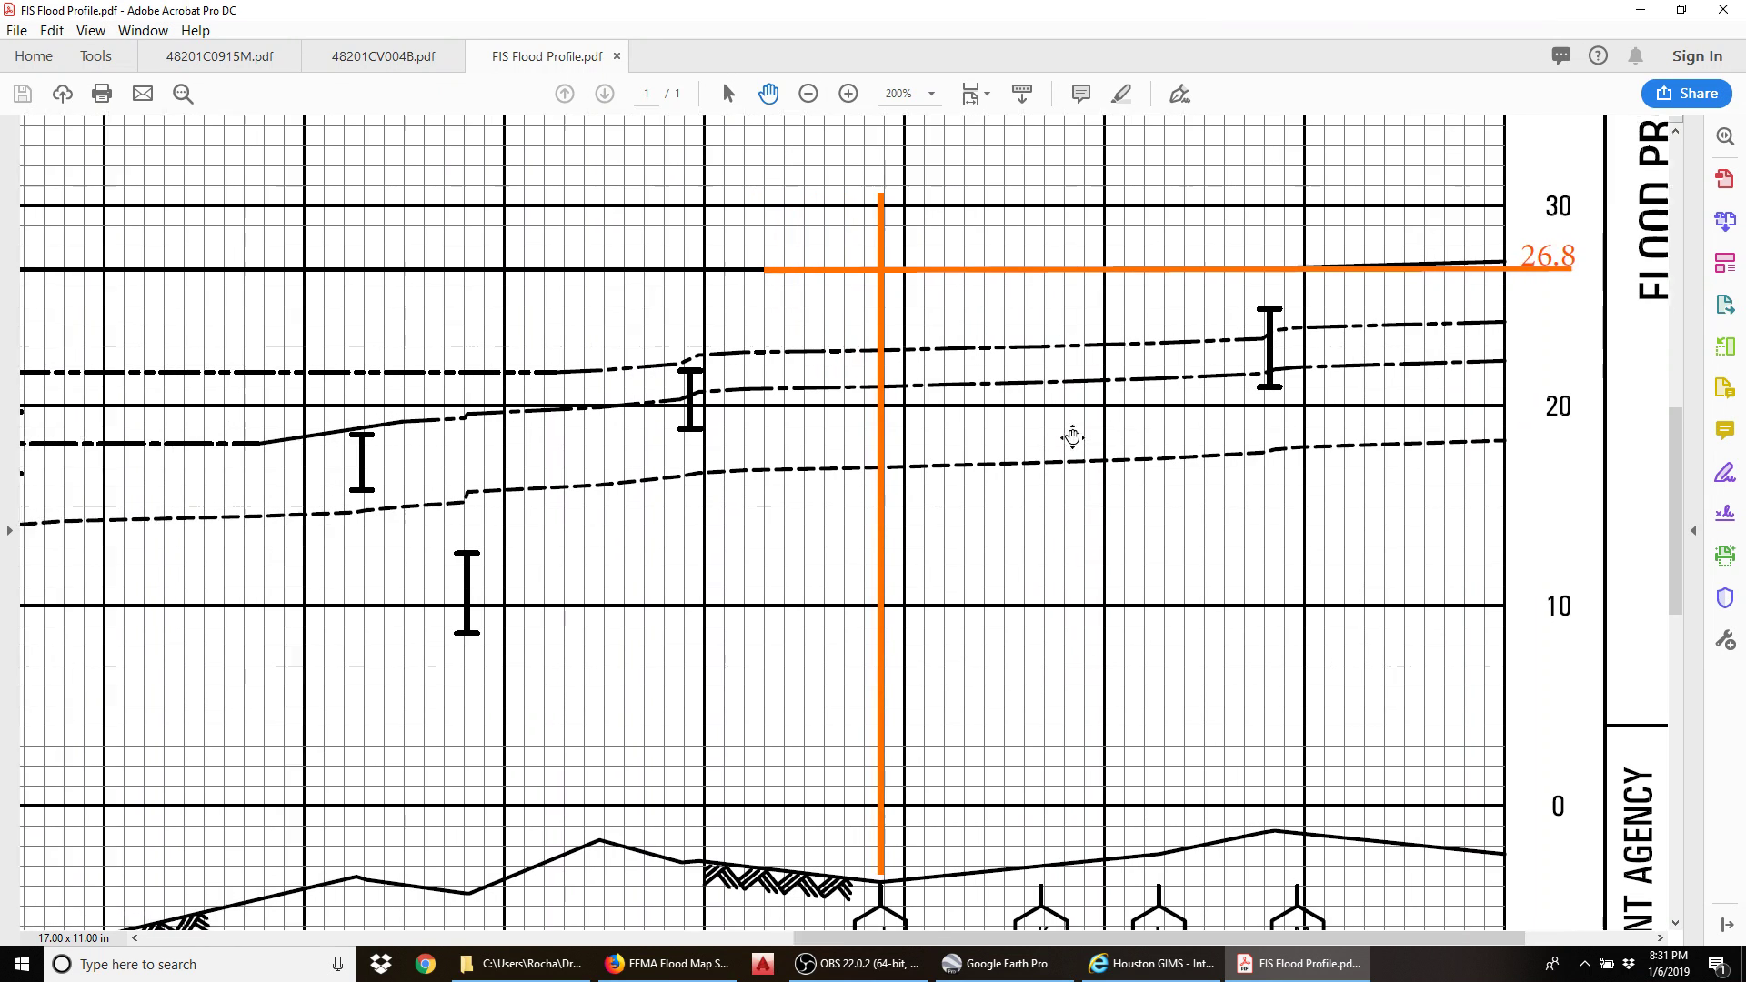
scroll(1075, 455, "down", 3)
scroll(1078, 451, "up", 4)
scroll(1082, 444, "right", 2)
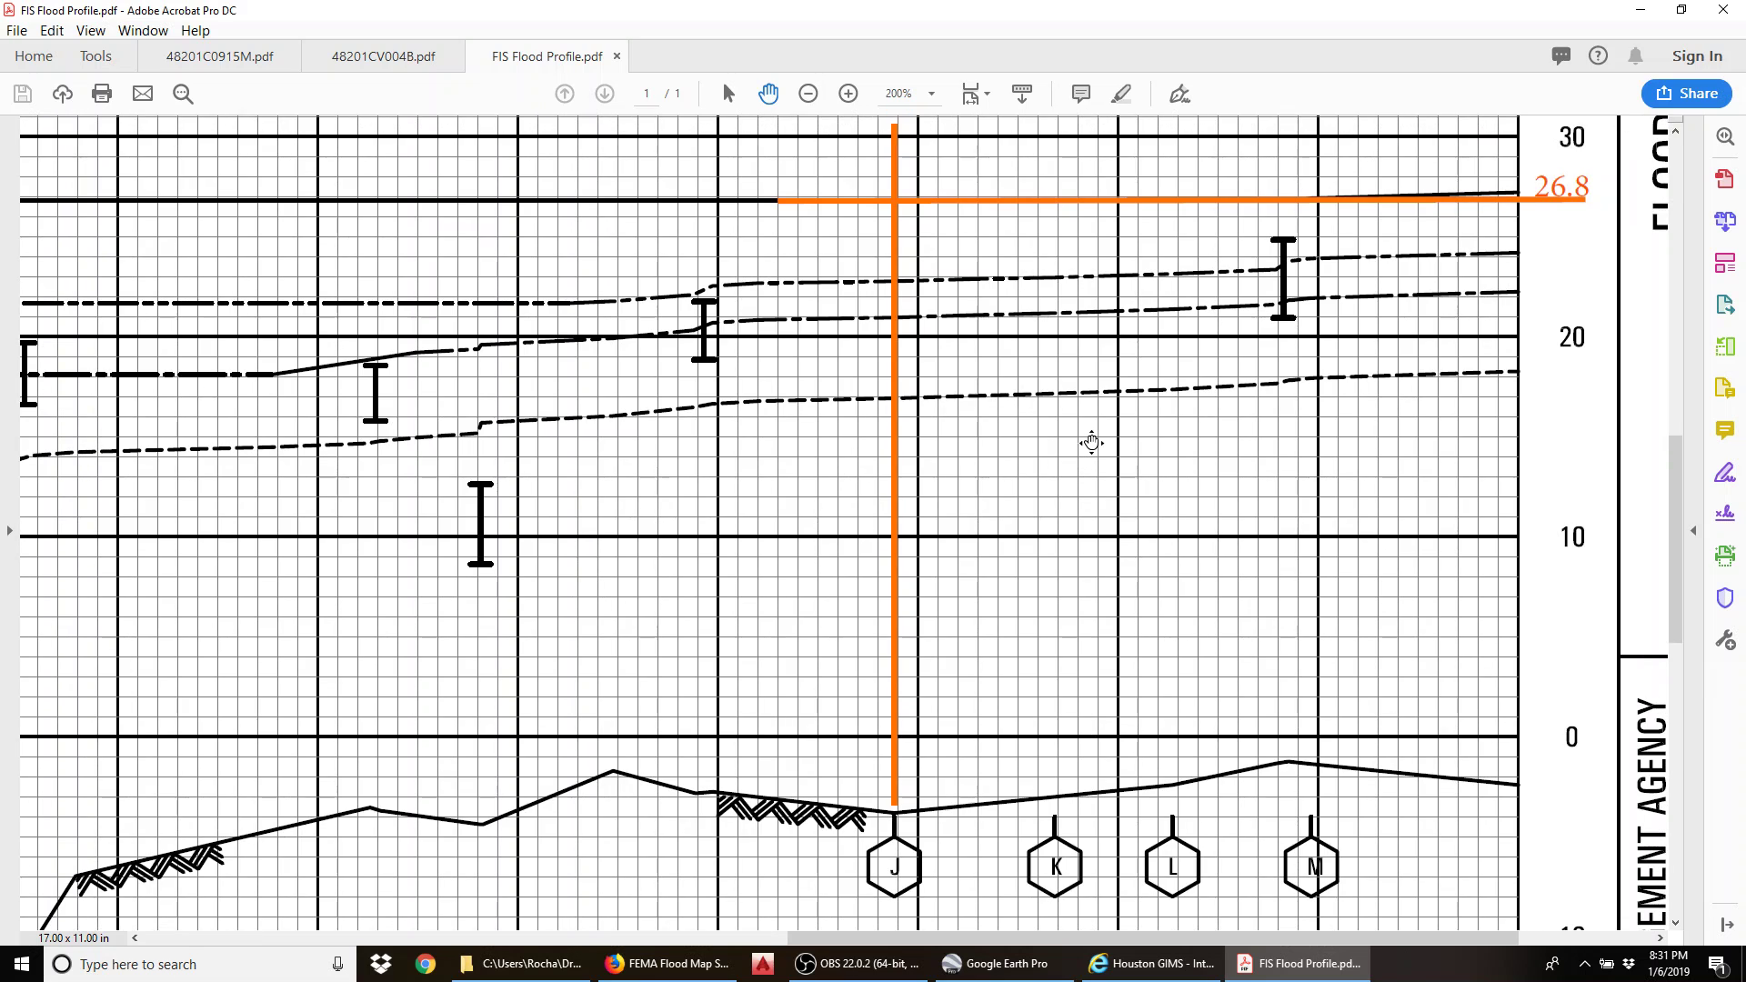
scroll(1098, 436, "right", 4)
scroll(1097, 437, "up", 1)
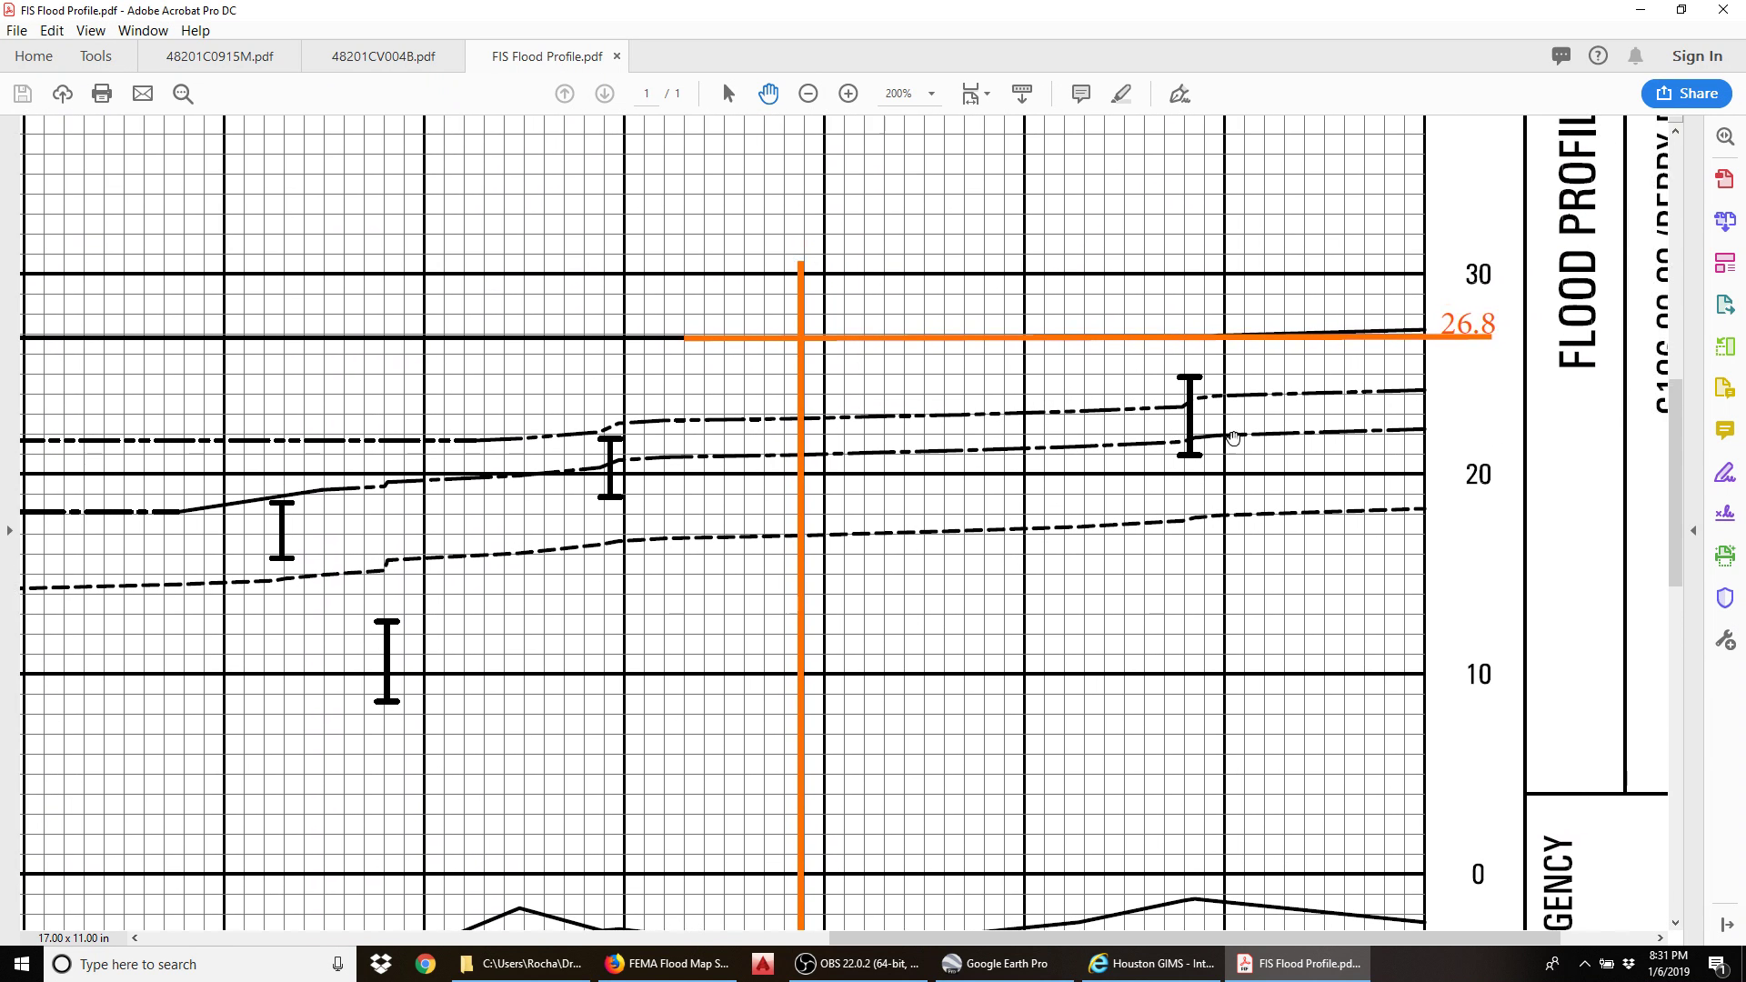
scroll(1096, 435, "left", 3)
scroll(1092, 441, "down", 2)
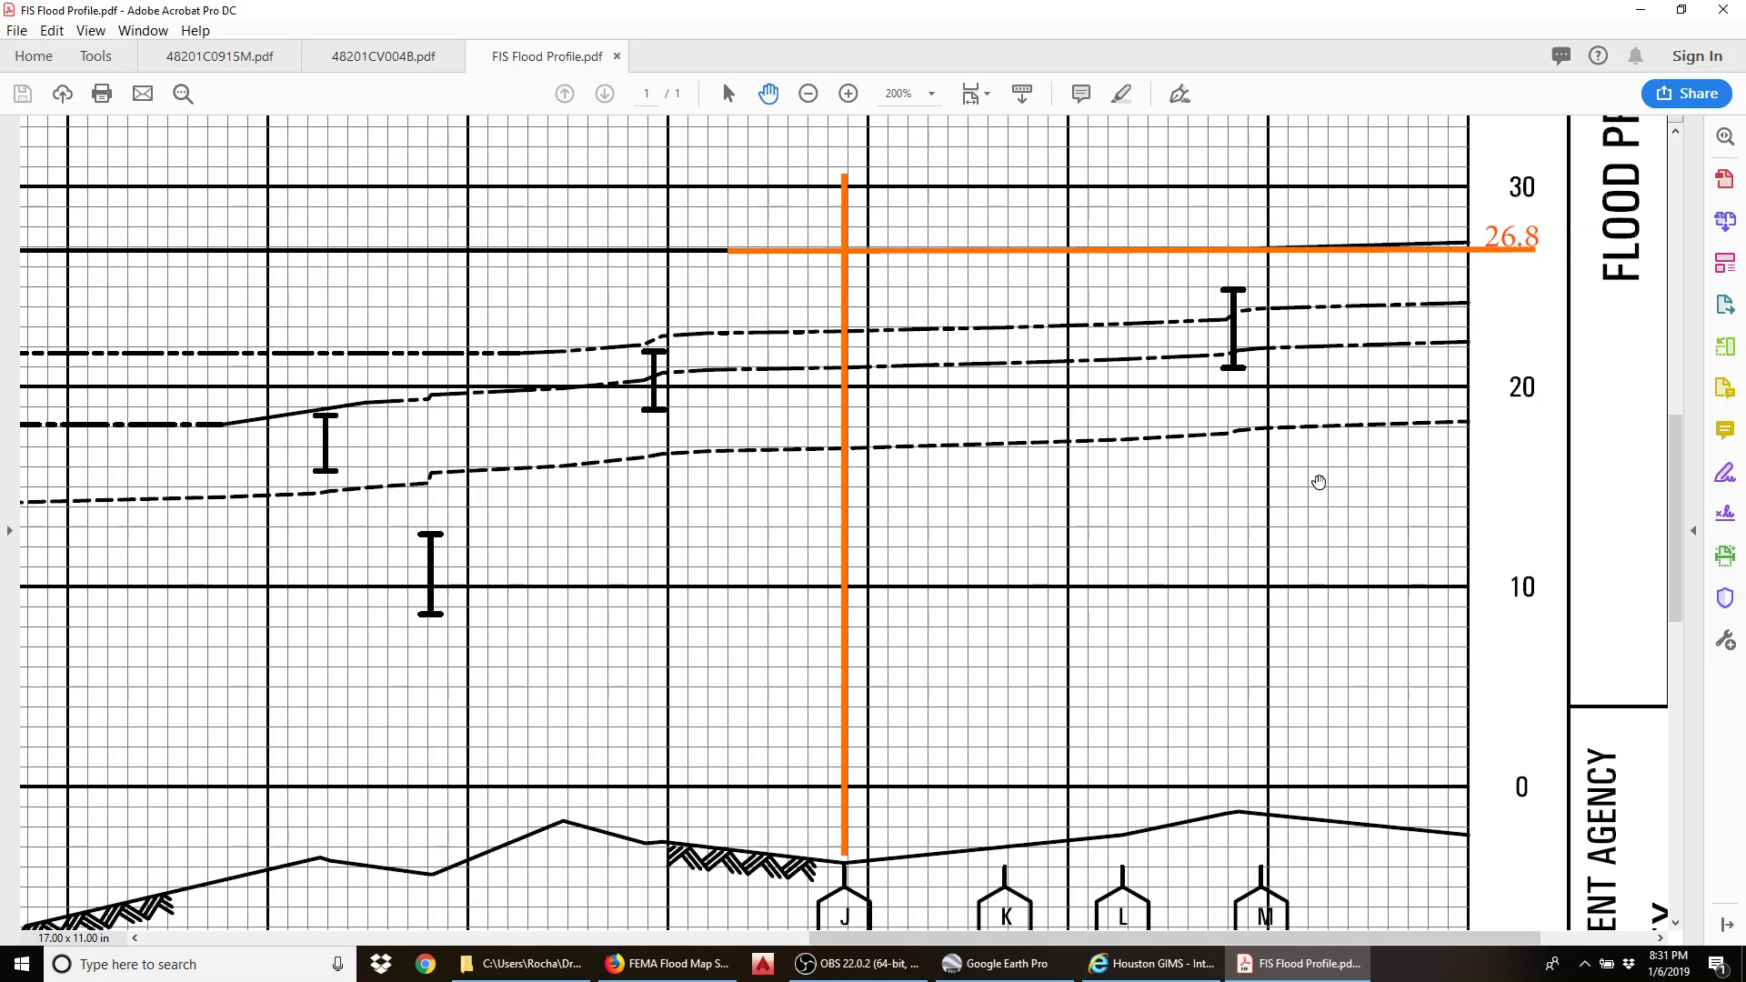
Step: Switch to Firefox and return to the FEMA search results page for 77017 to review the flood map number and locator map
left_click(628, 962)
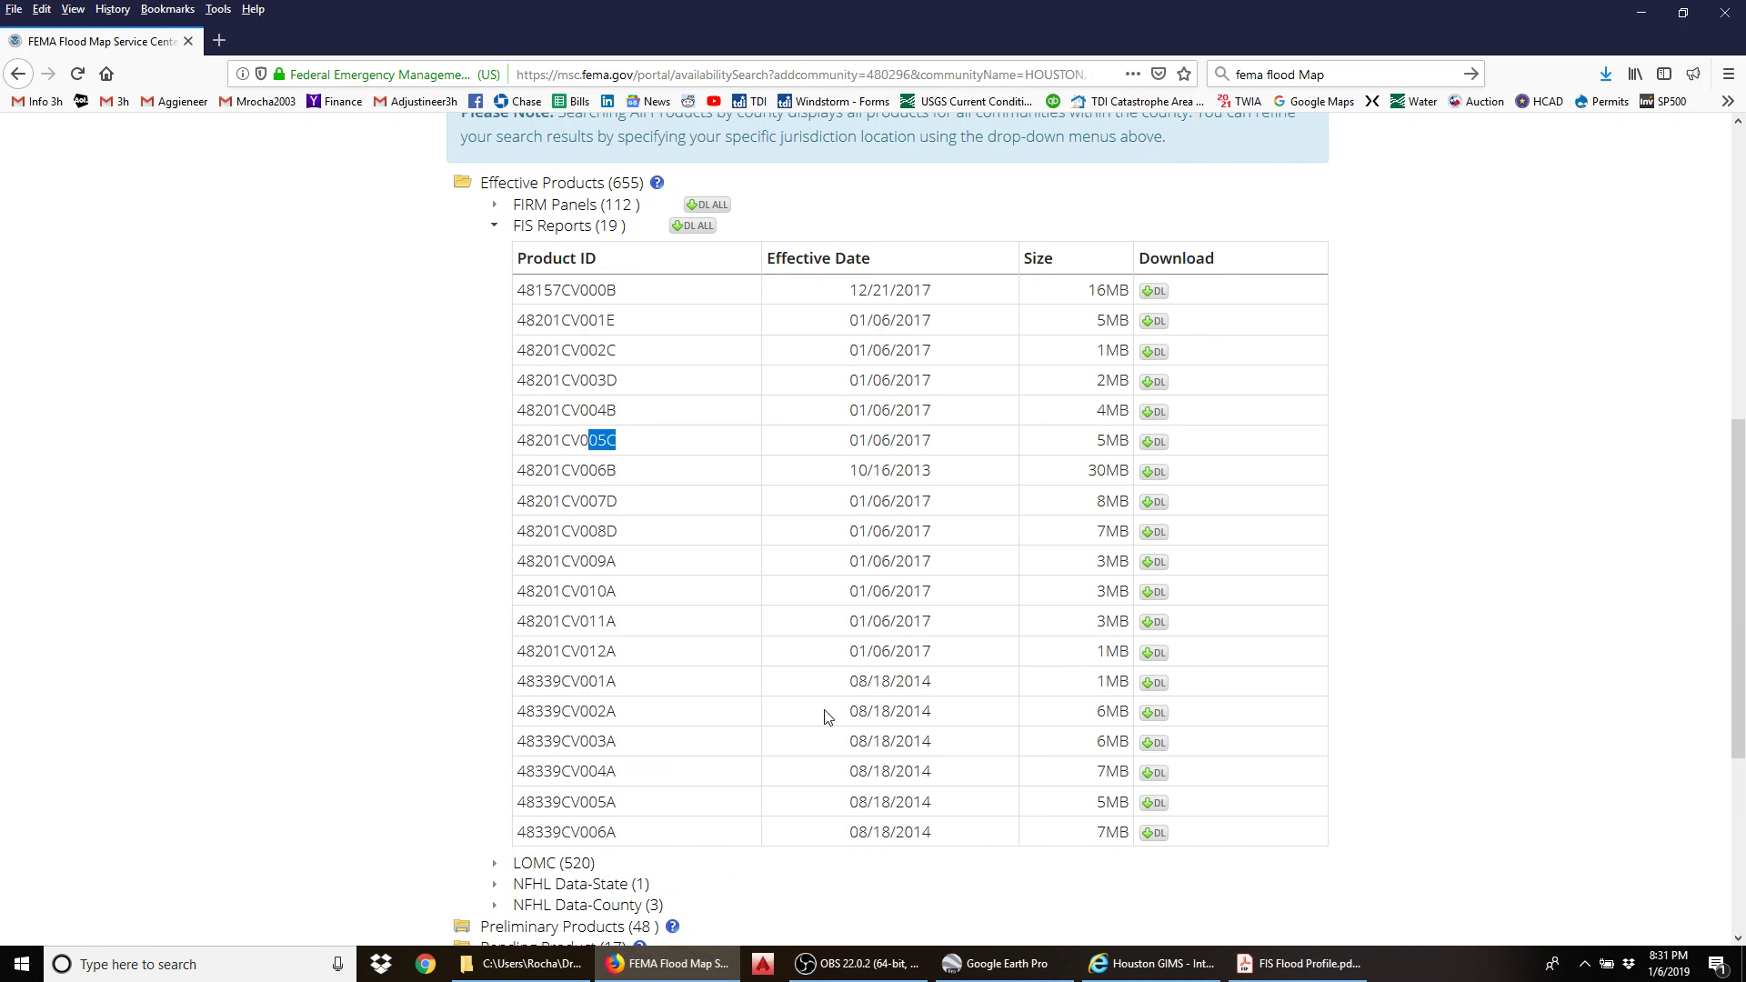
scroll(825, 717, "up", 4)
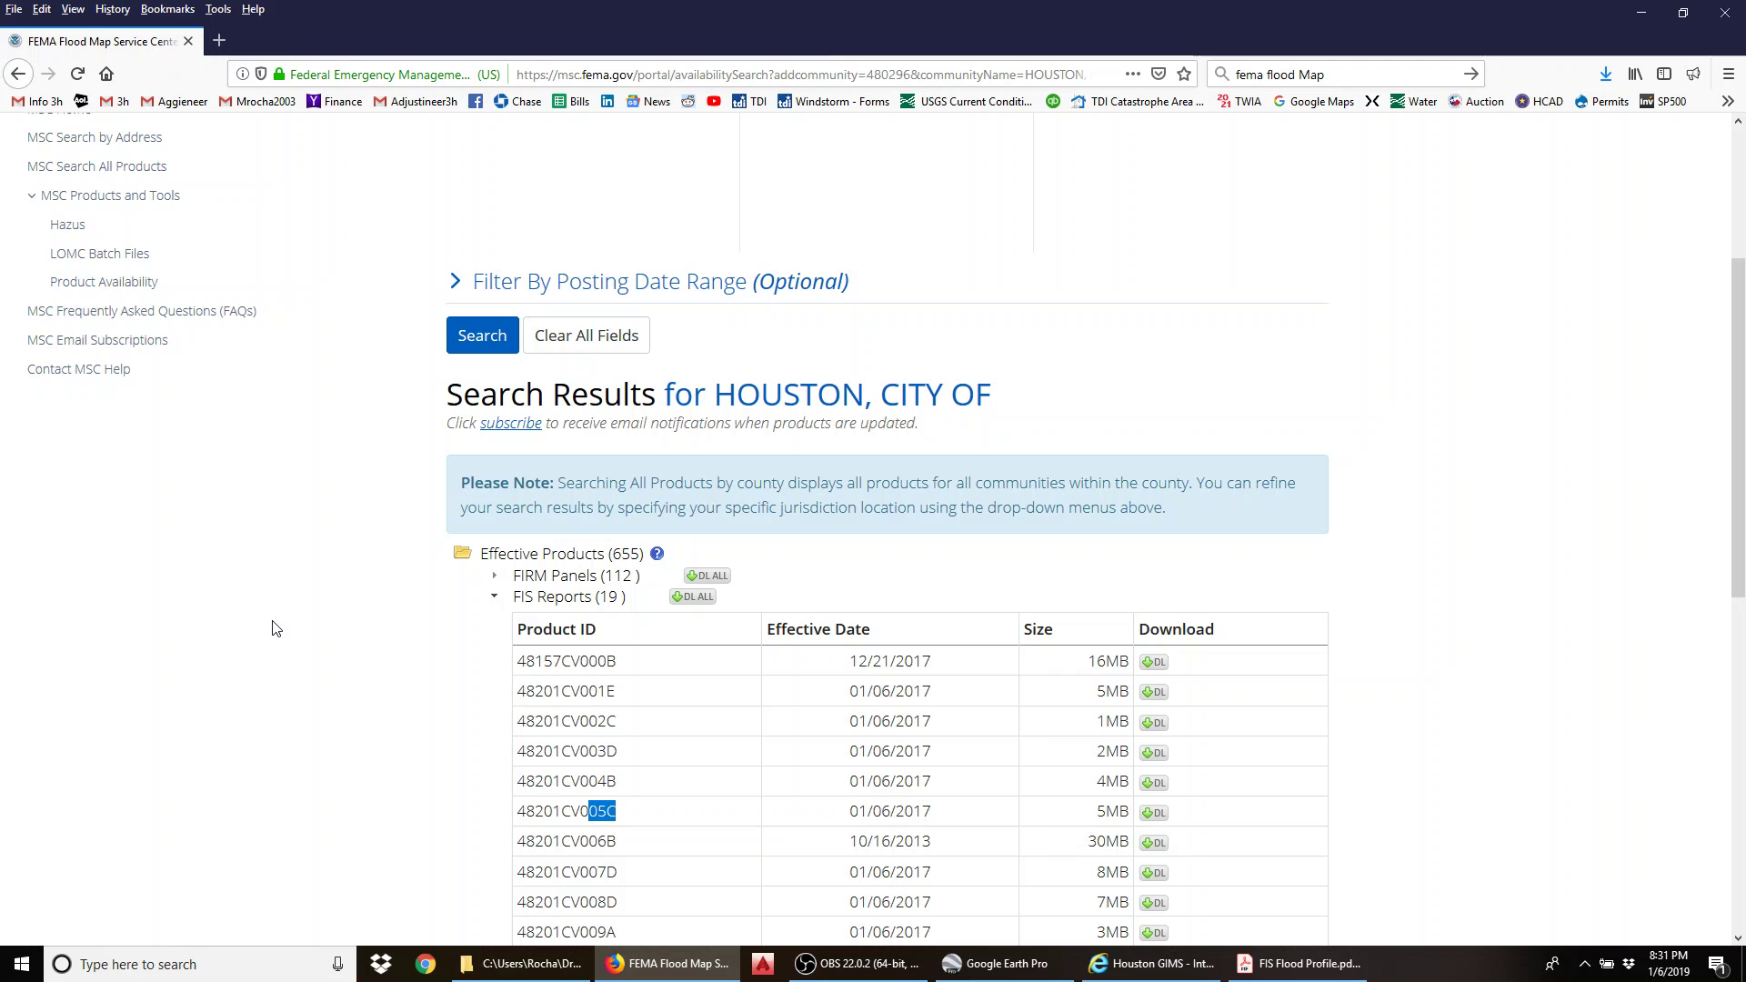
key("alt+Left")
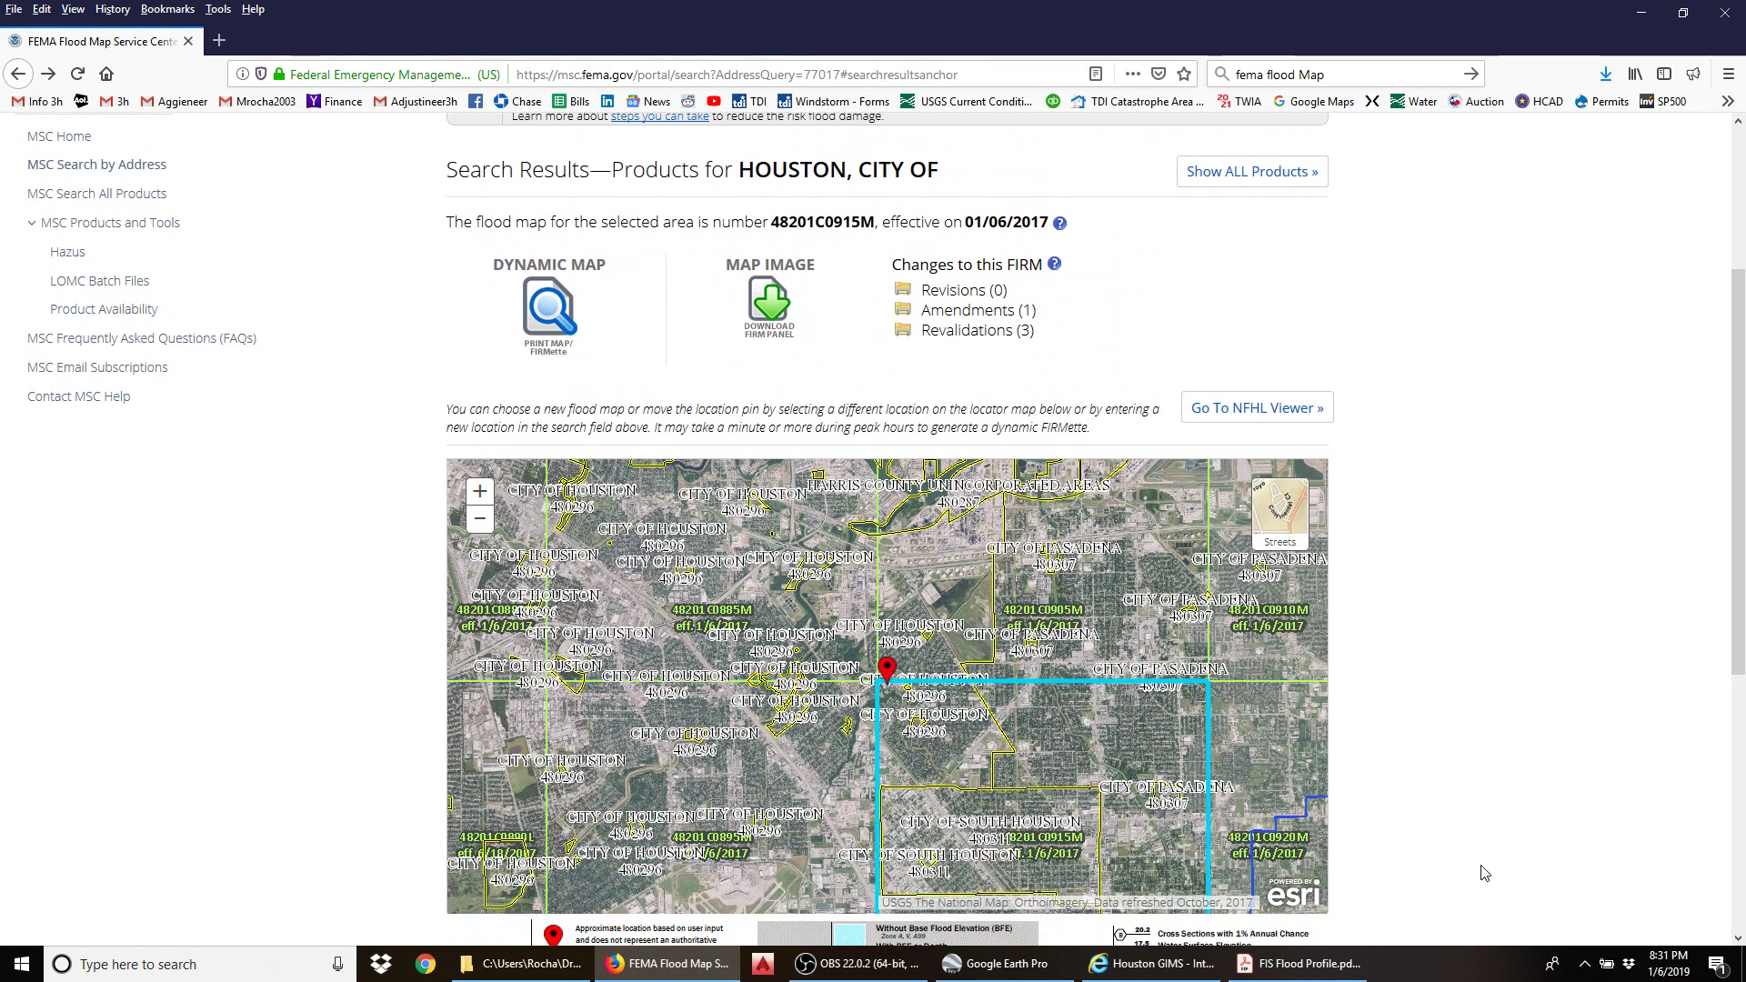
scroll(1462, 557, "down", 3)
scroll(1422, 580, "up", 3)
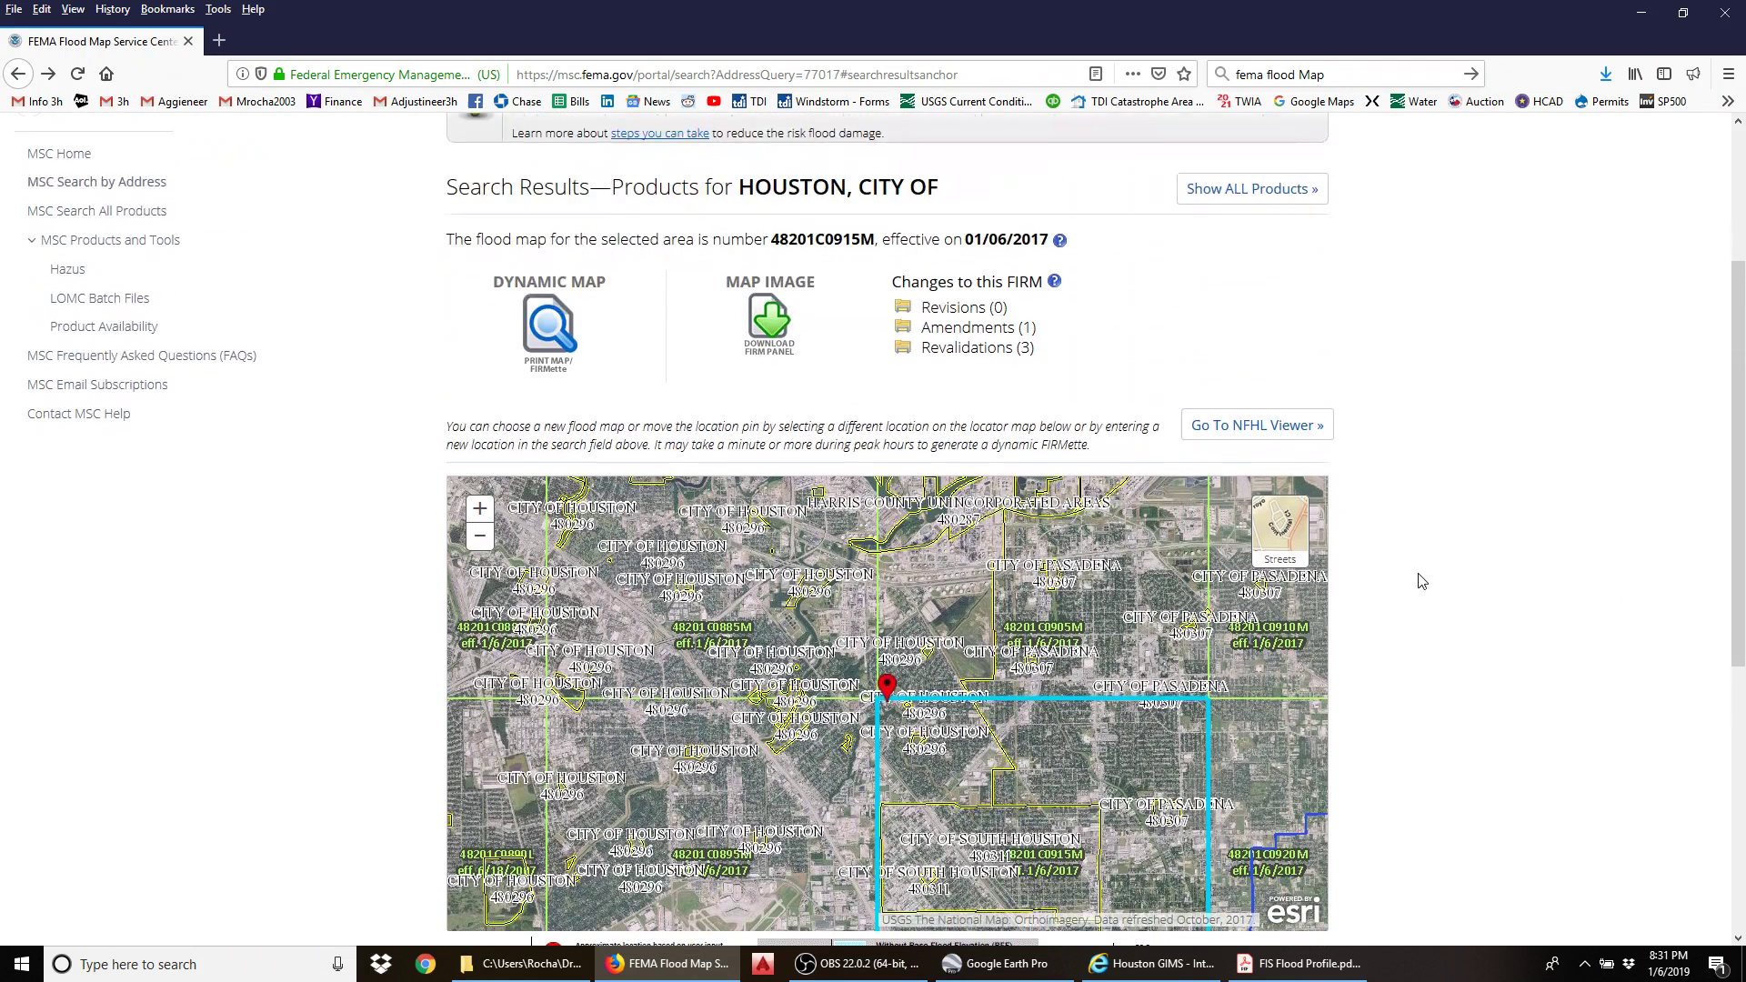
scroll(1421, 580, "up", 1)
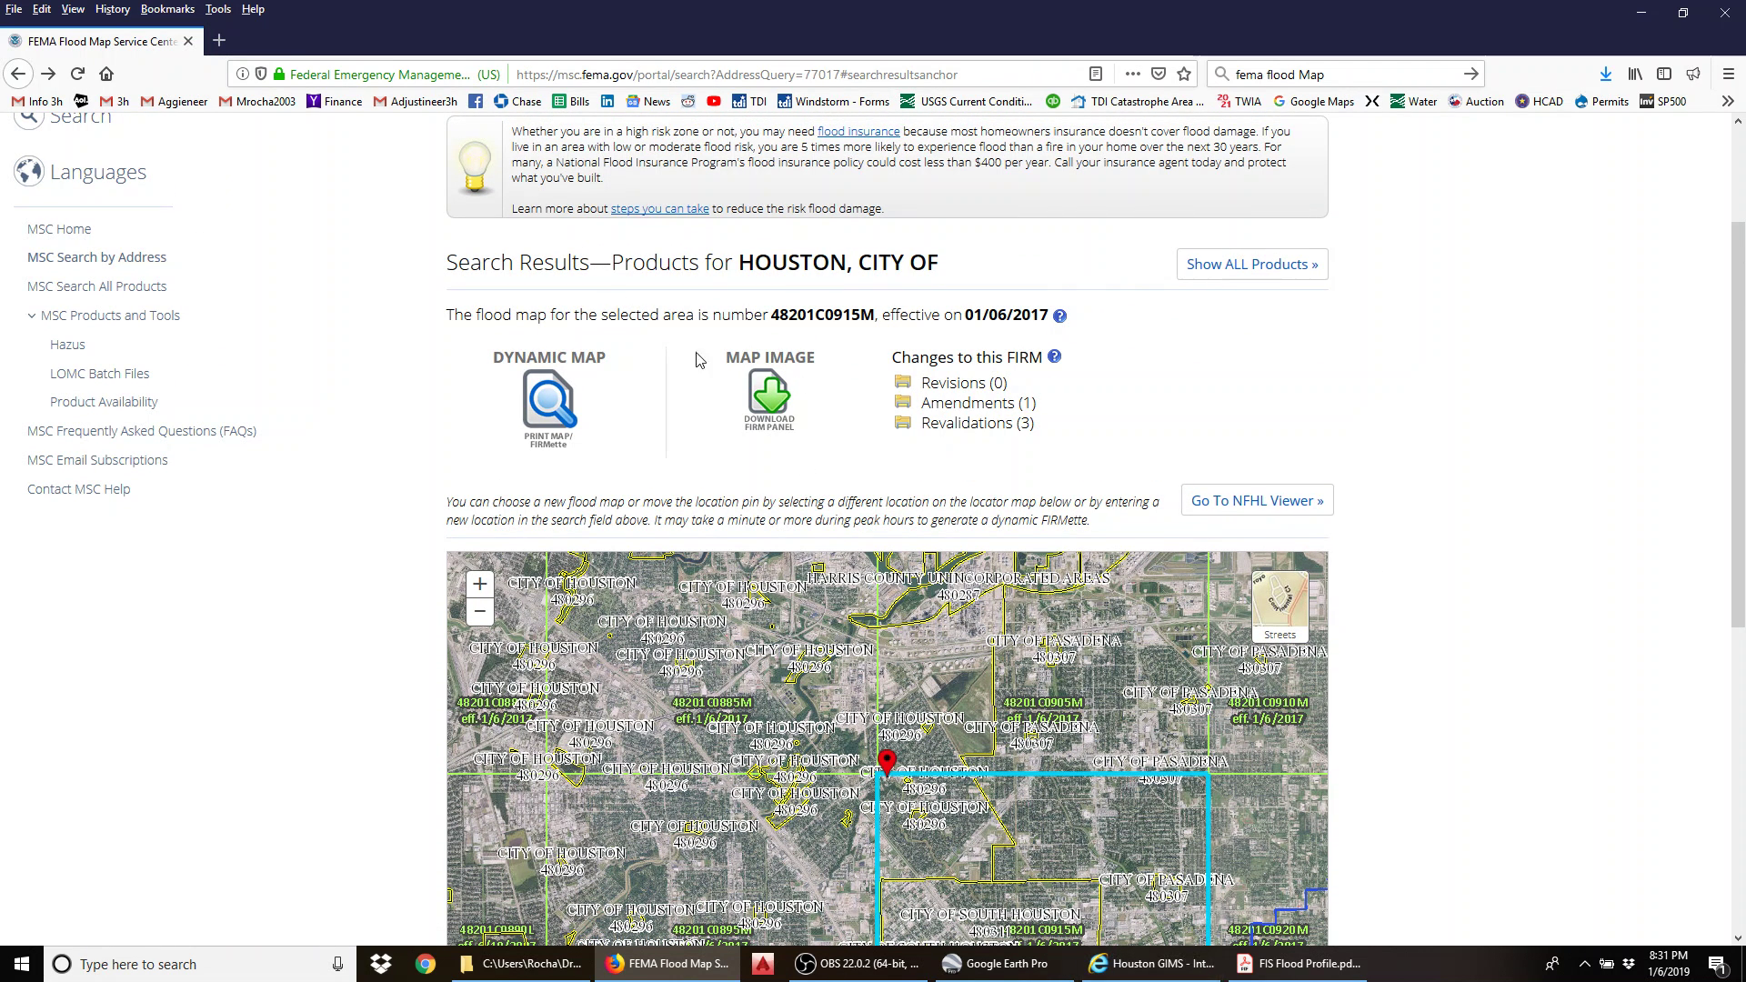
Step: Switch to Acrobat and review Berry Bayou's cross sections on 48201C0915M.pdf, followed by profile C10P in 48201CV004B.pdf
left_click(1301, 964)
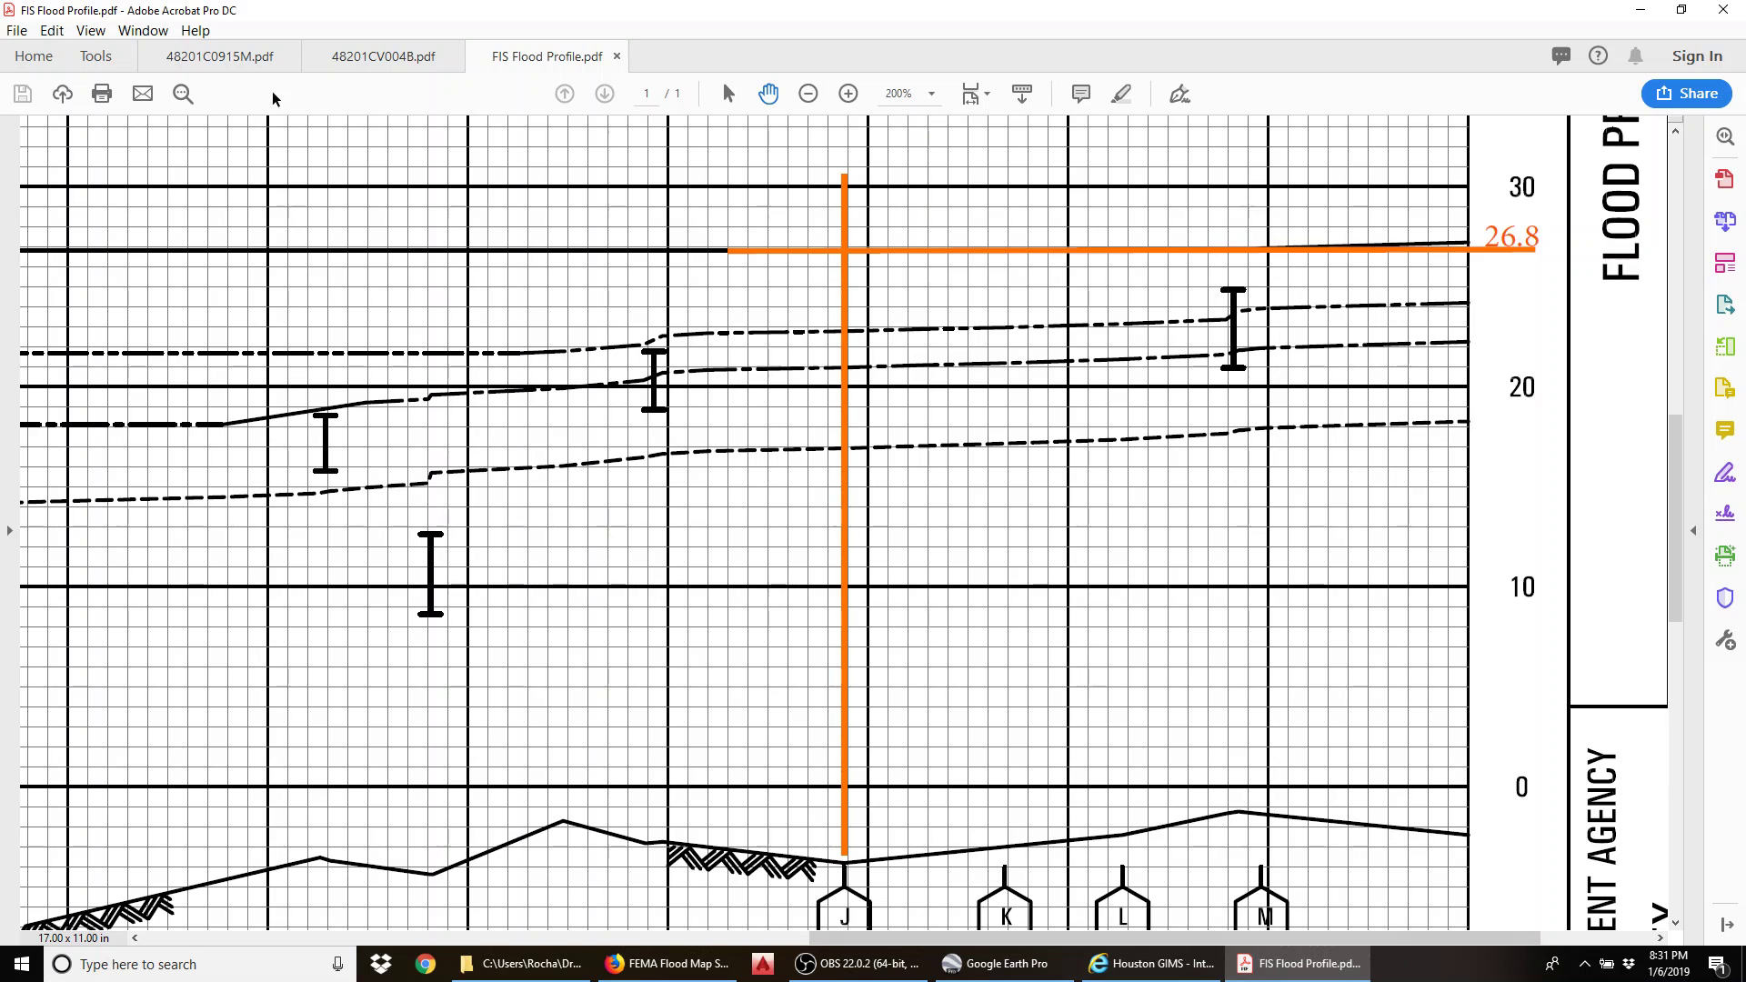
left_click(223, 56)
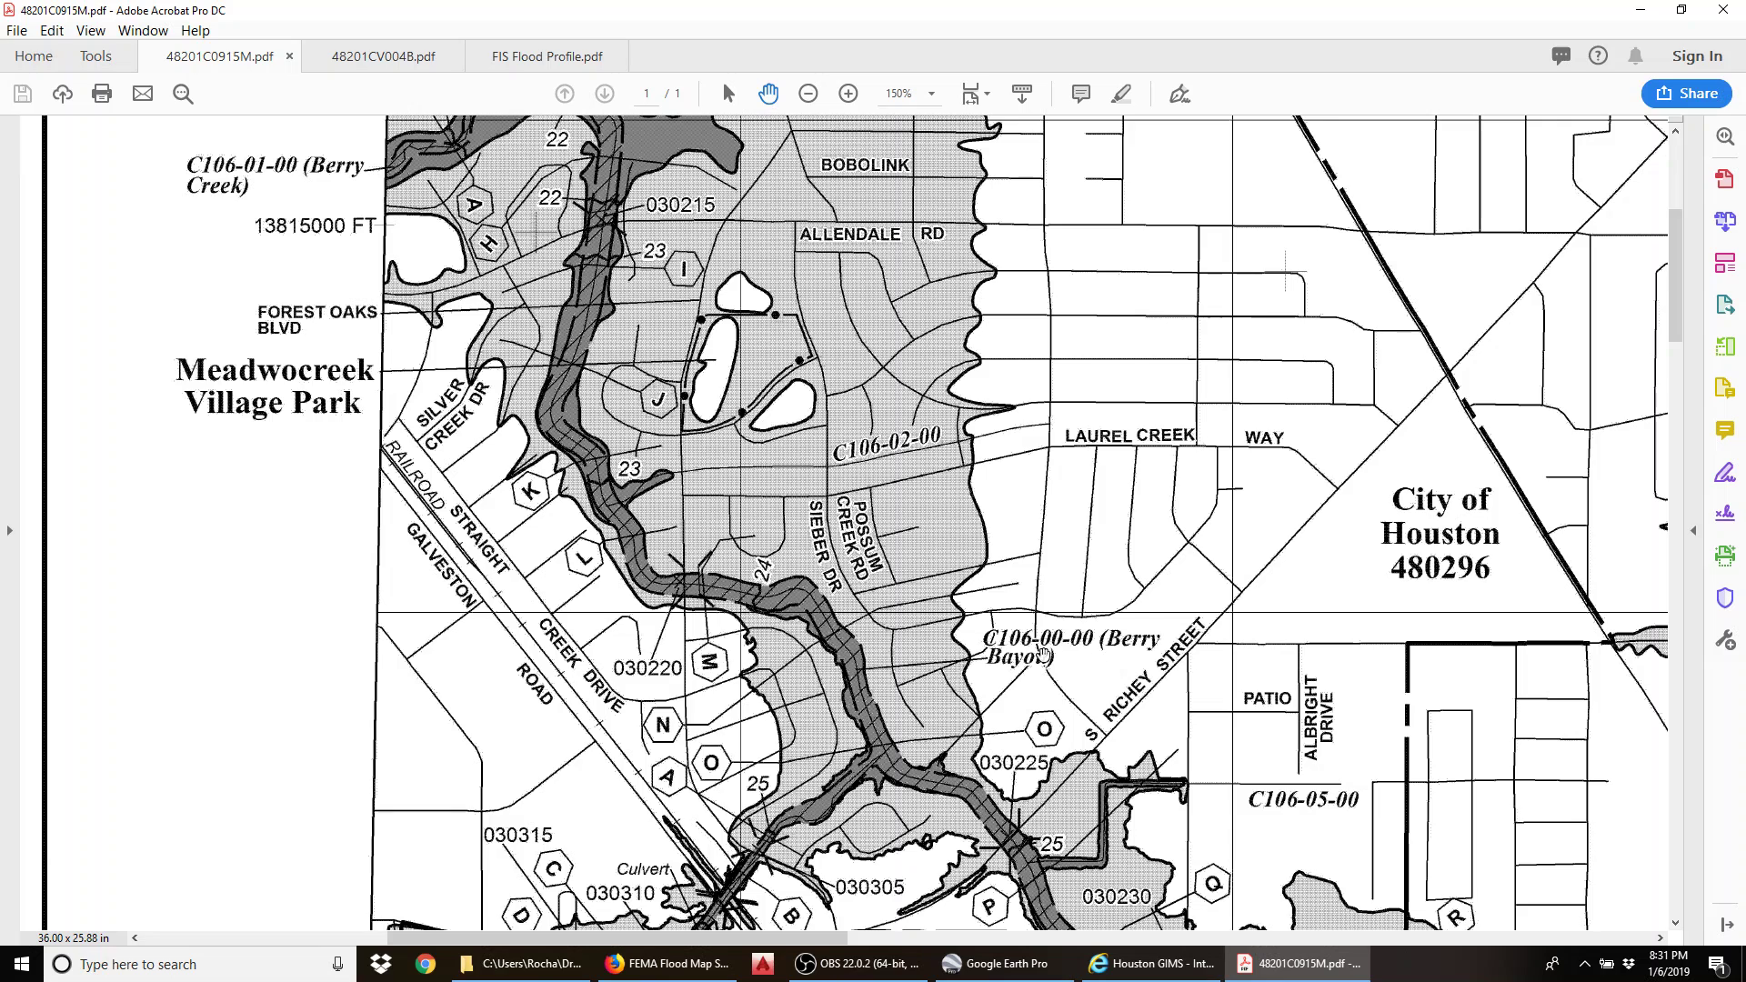
scroll(571, 499, "up", 1)
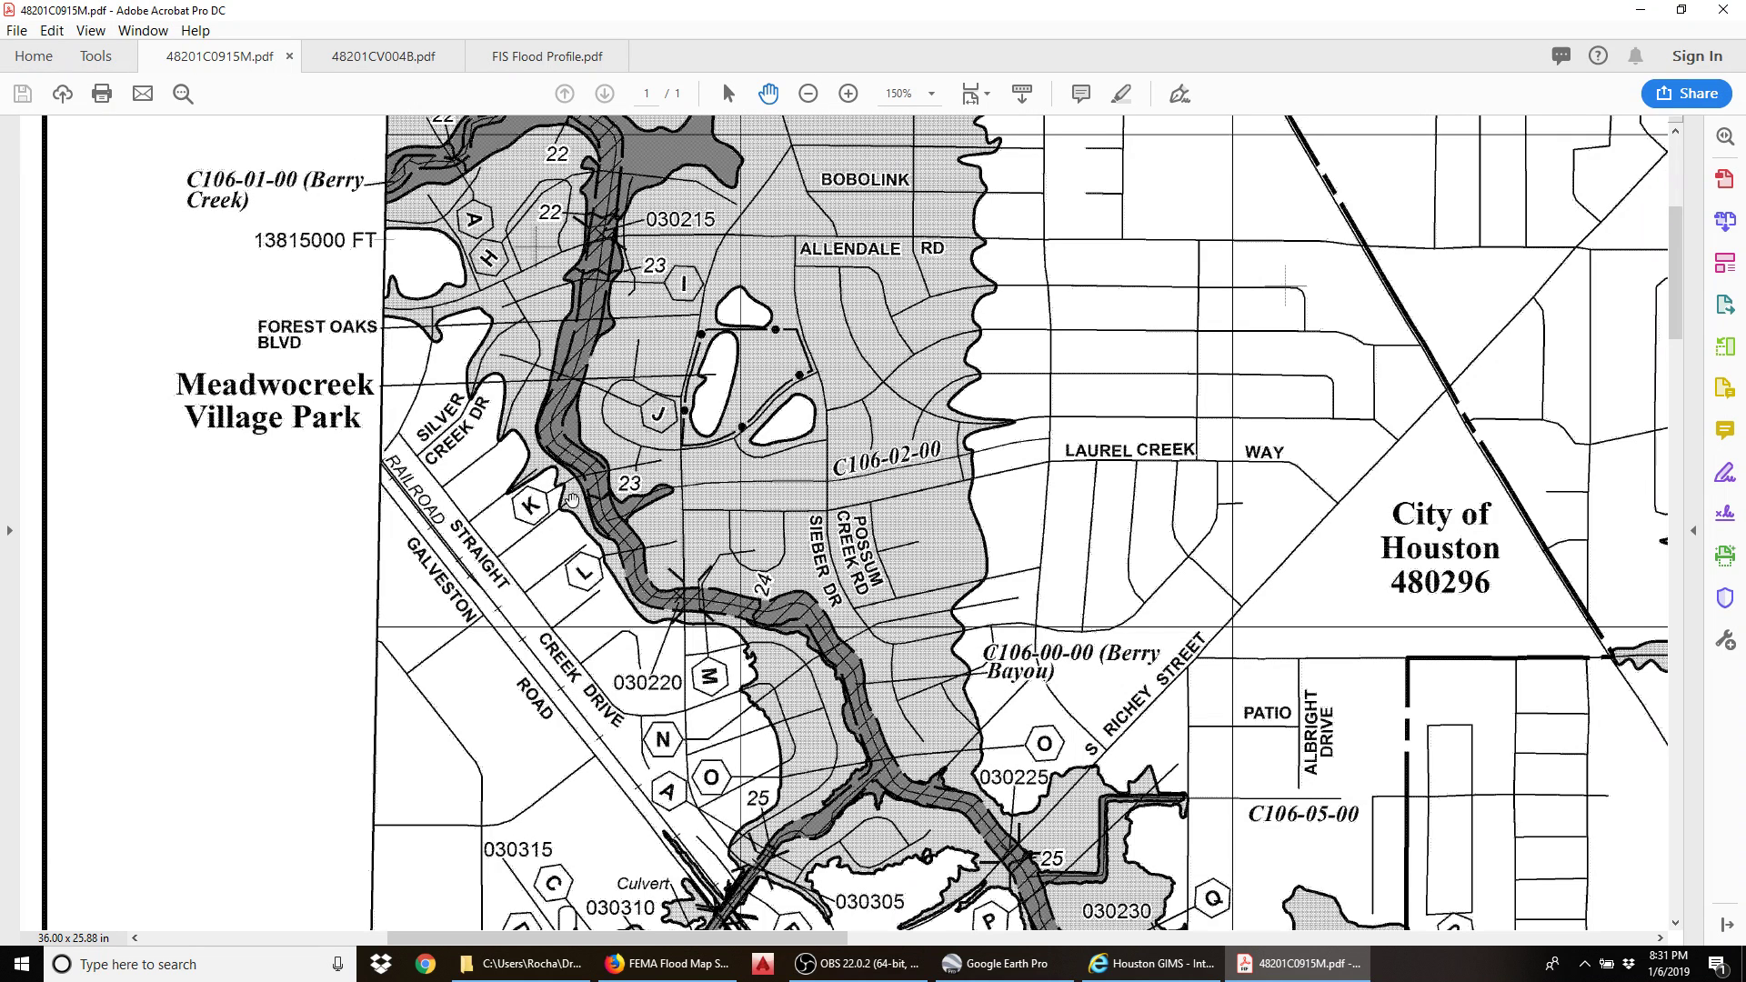
scroll(571, 500, "up", 5)
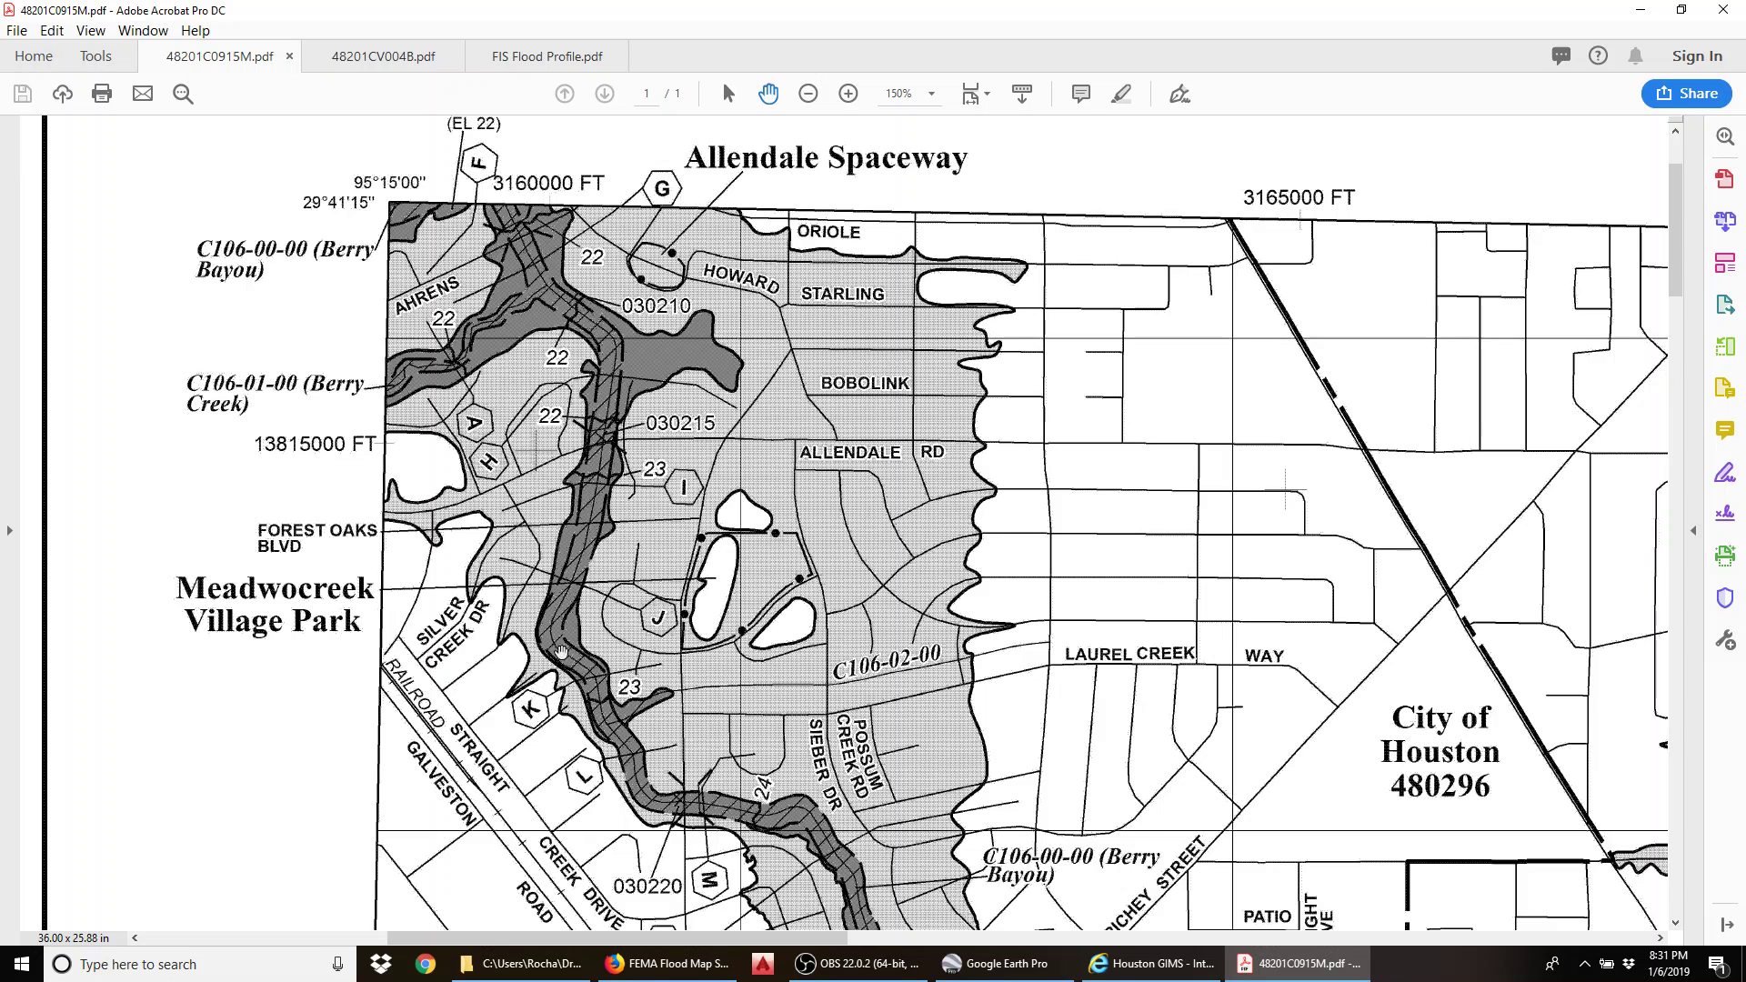
left_click(440, 64)
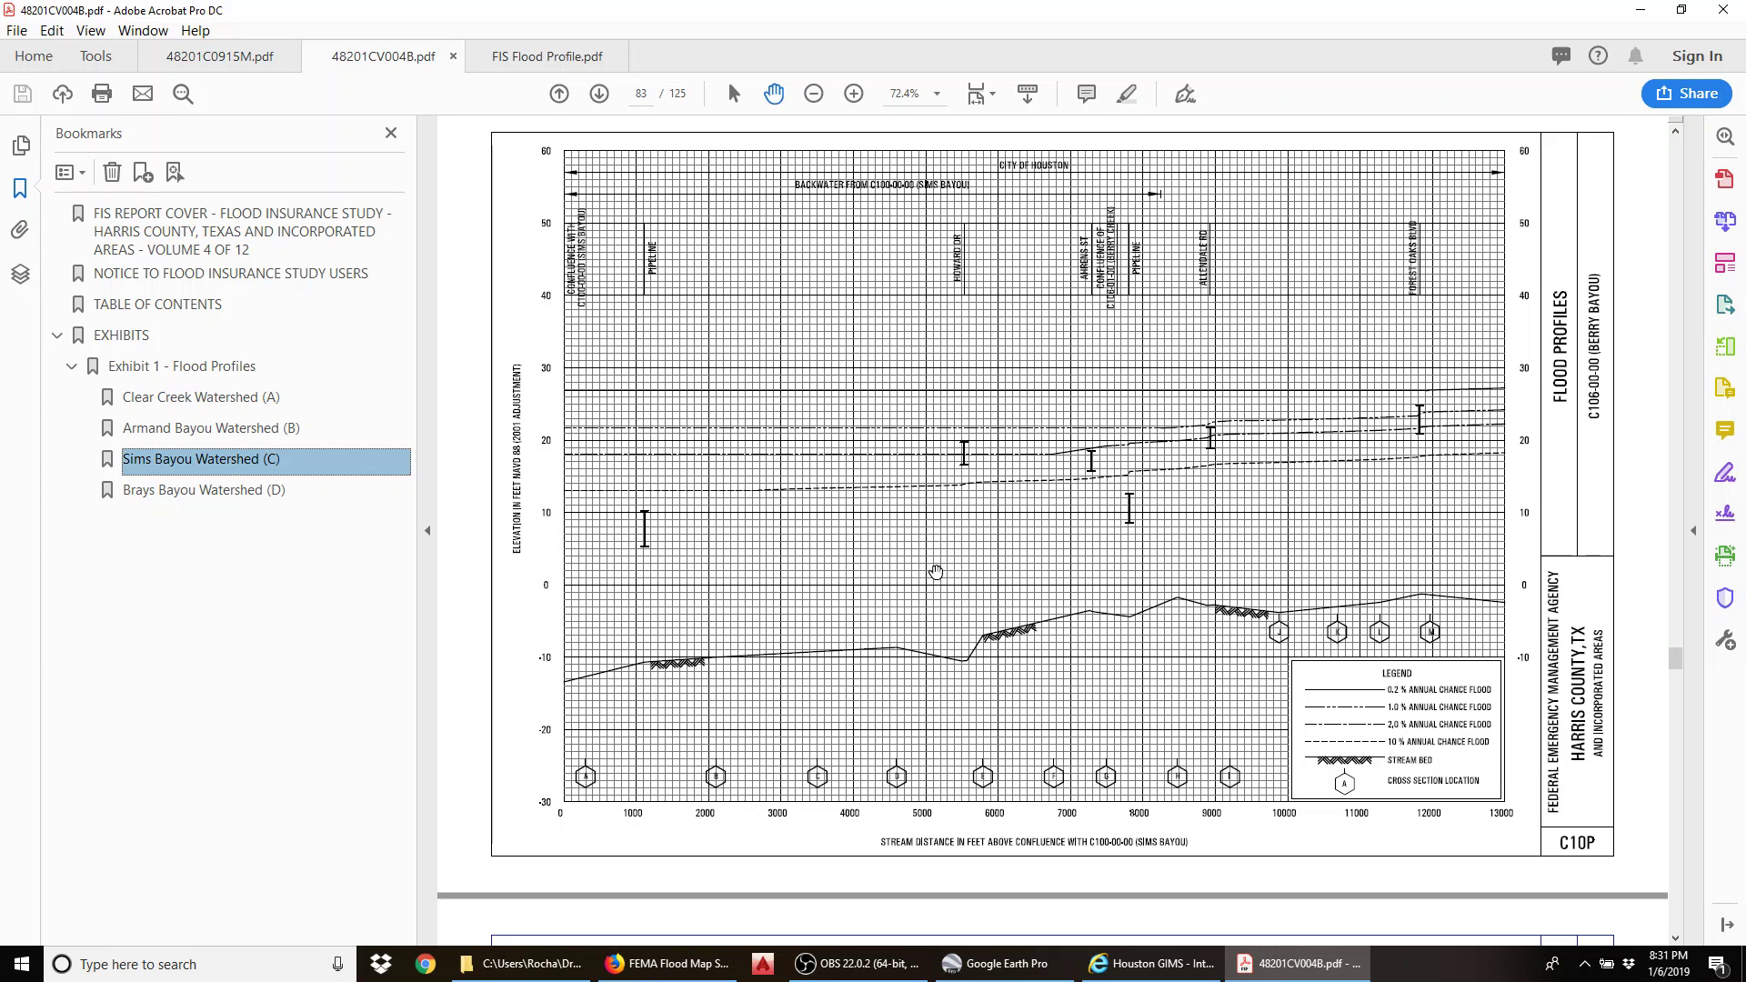
Step: Switch to Firefox, show all products for the City of Houston and expand the FIS Reports under Effective Products
left_click(668, 963)
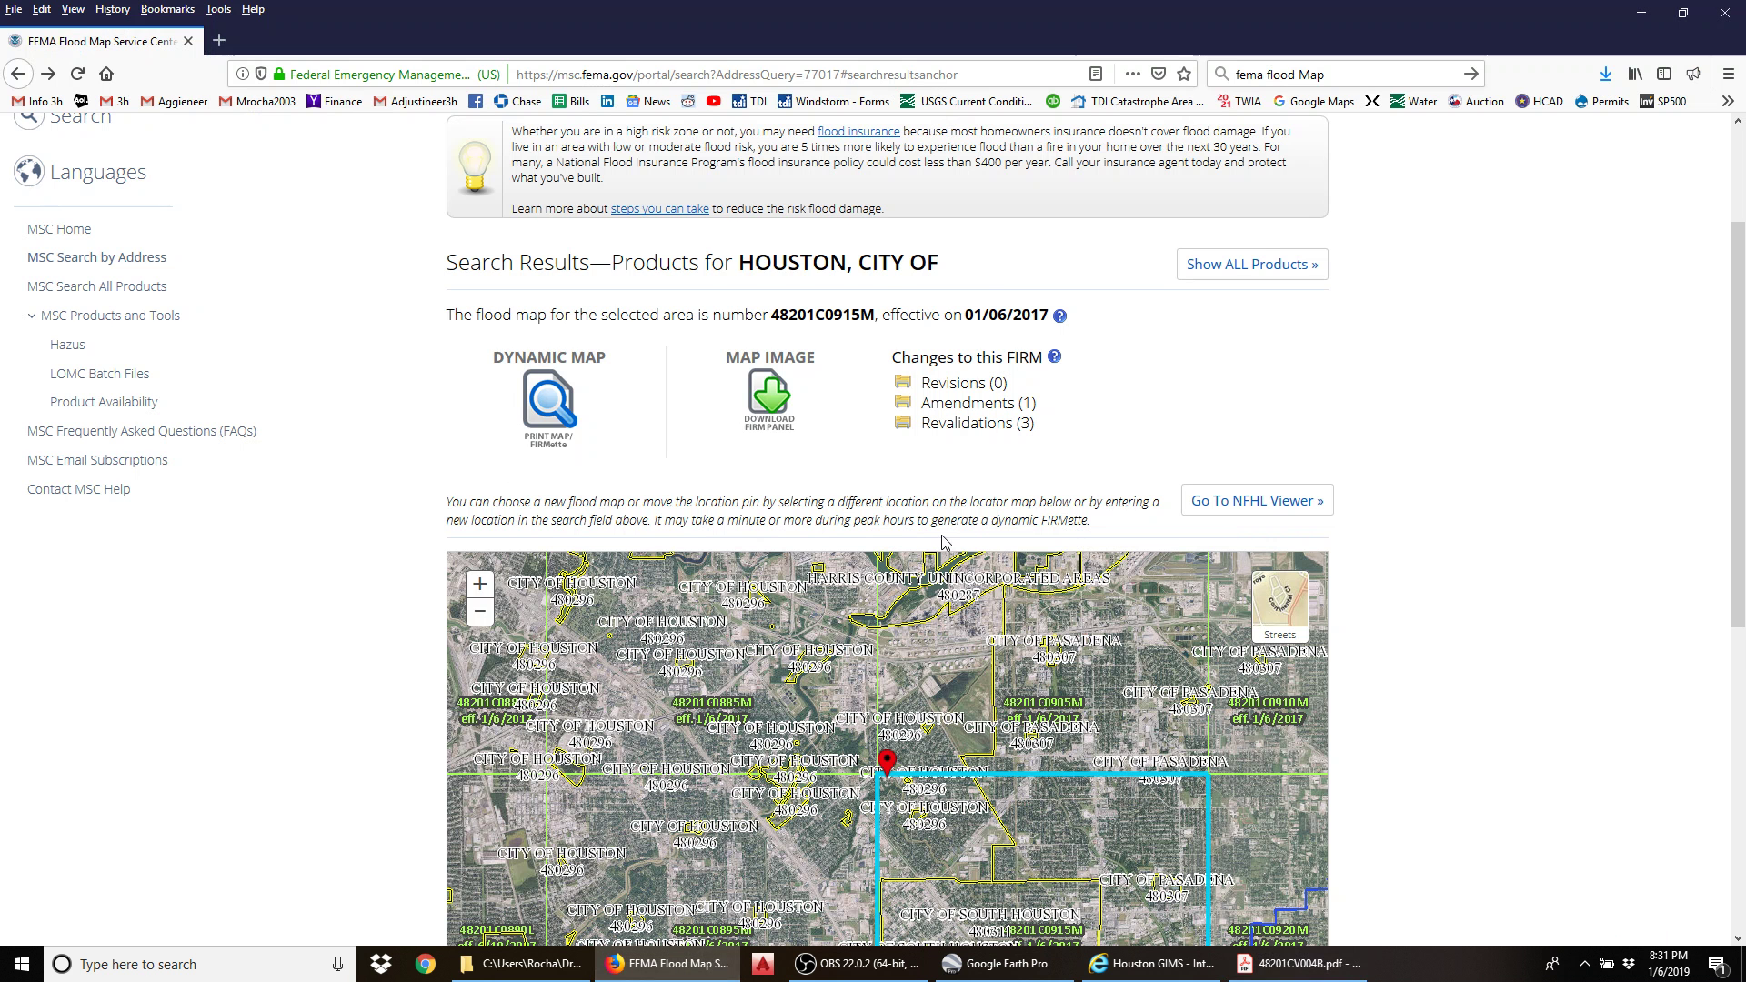
scroll(943, 543, "up", 2)
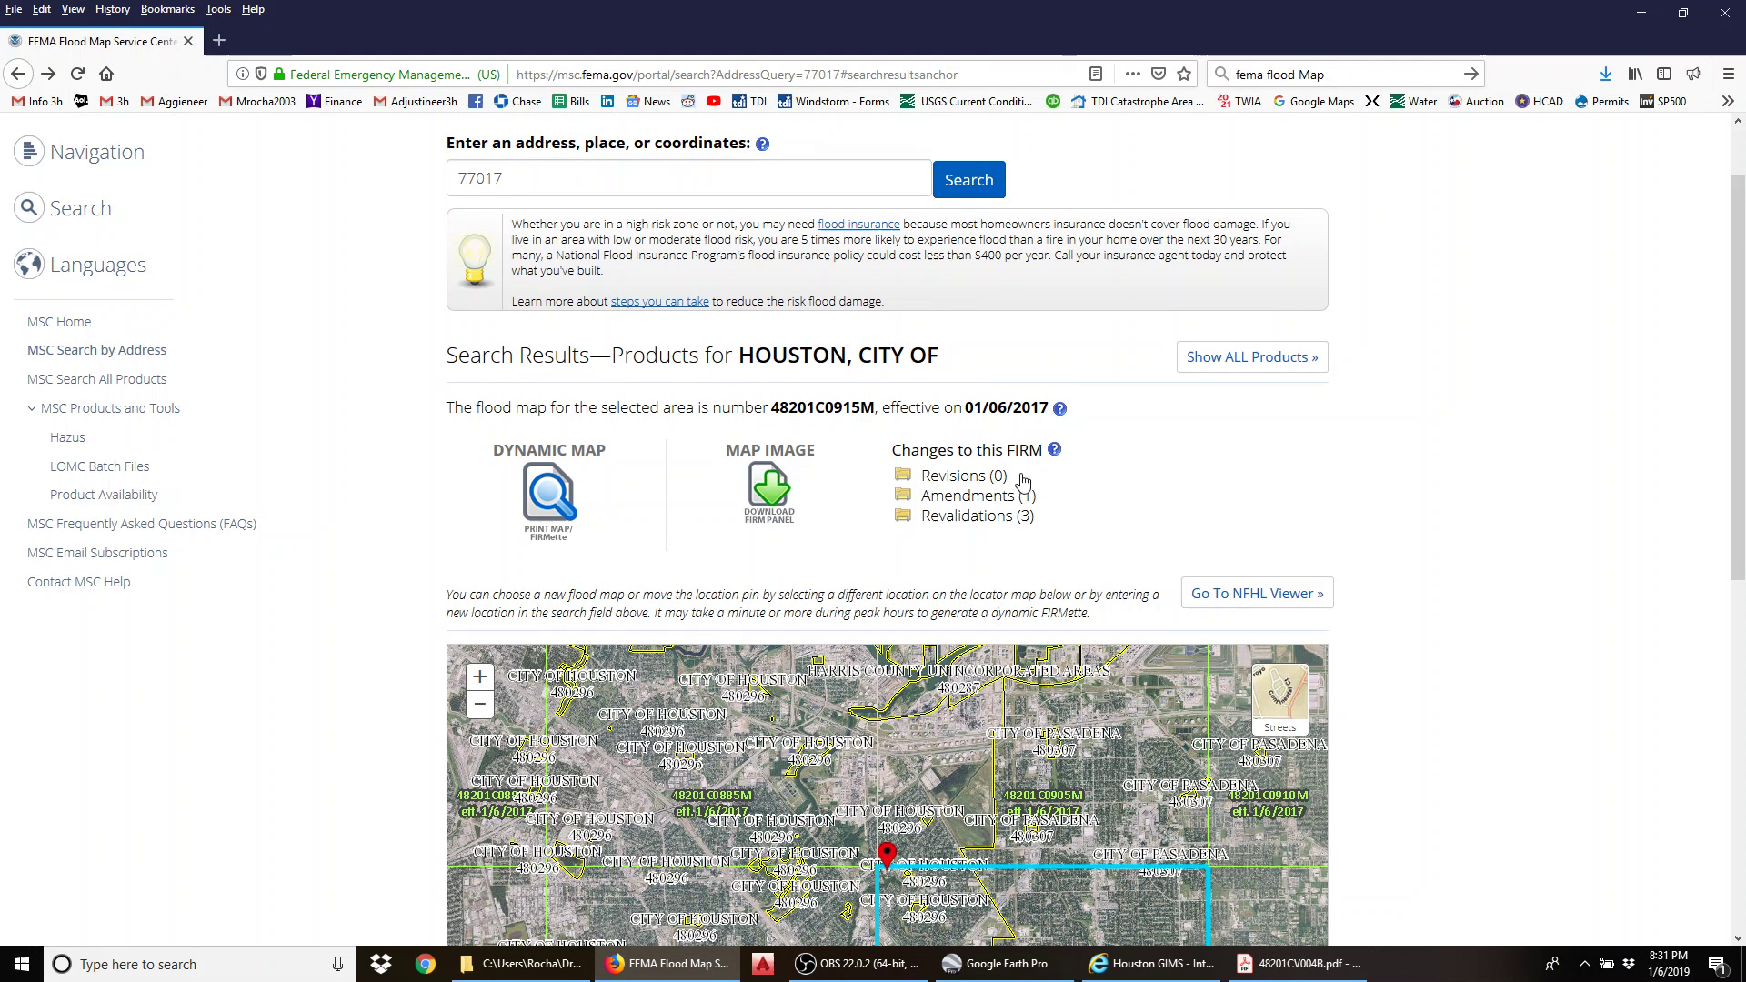
left_click(1274, 370)
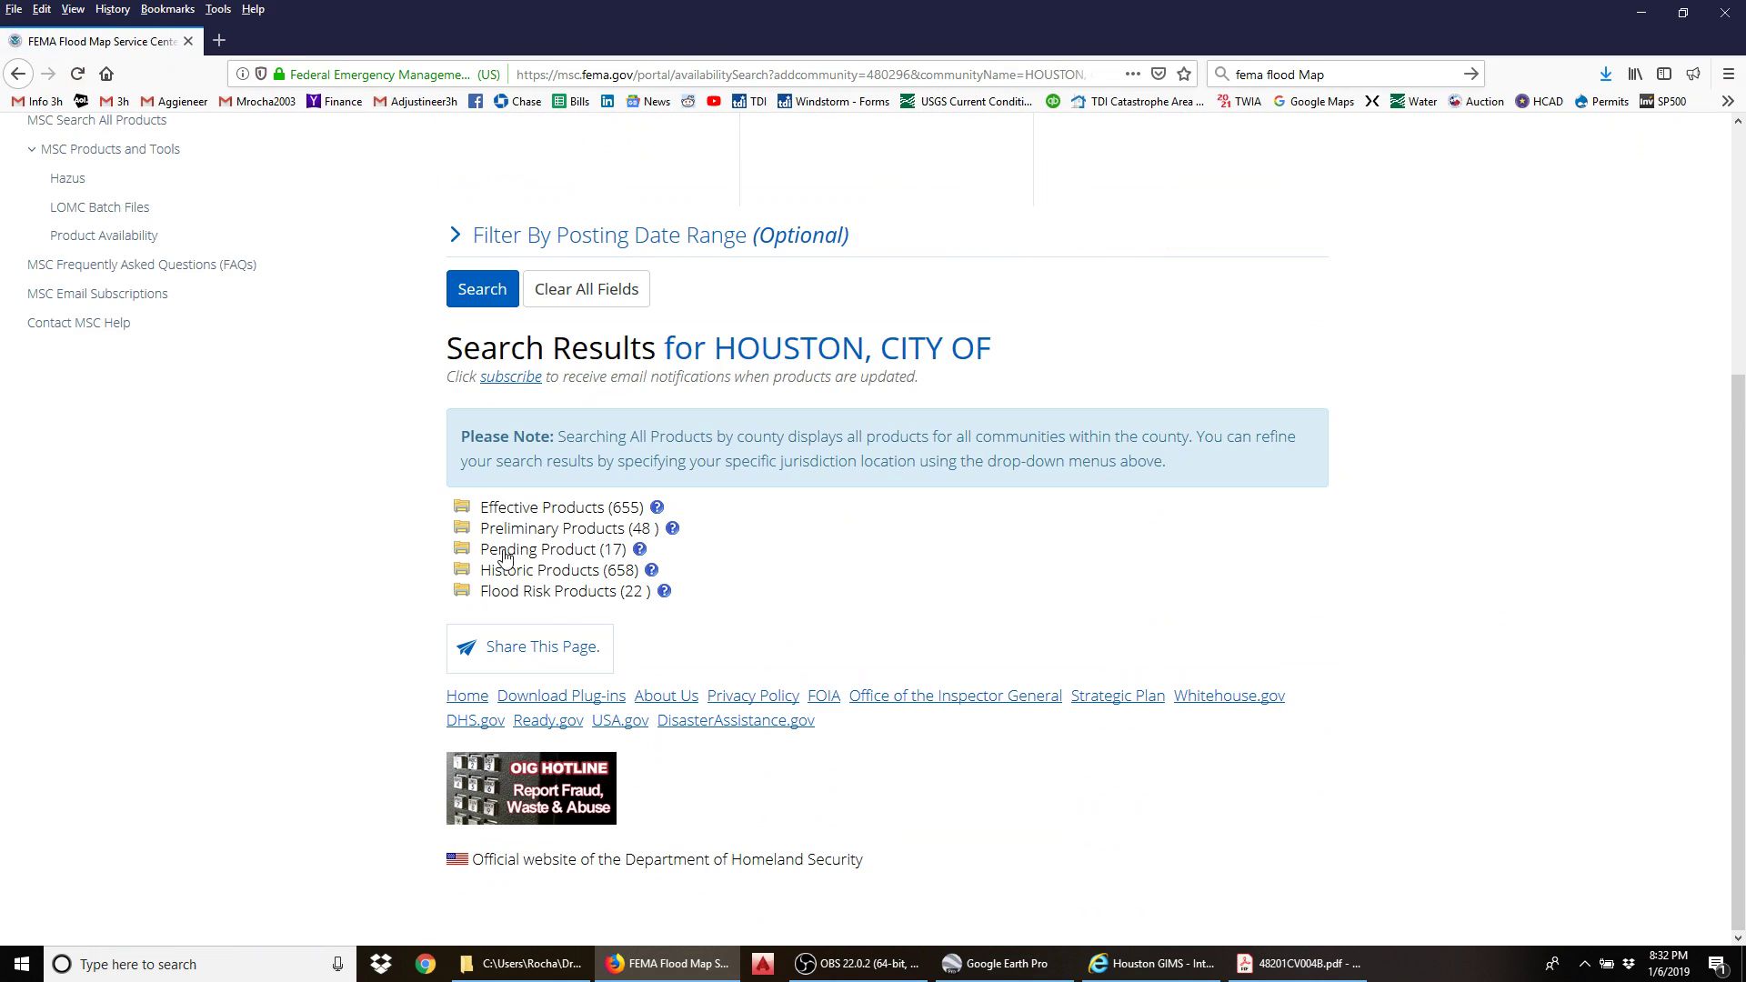
left_click(590, 508)
left_click(535, 551)
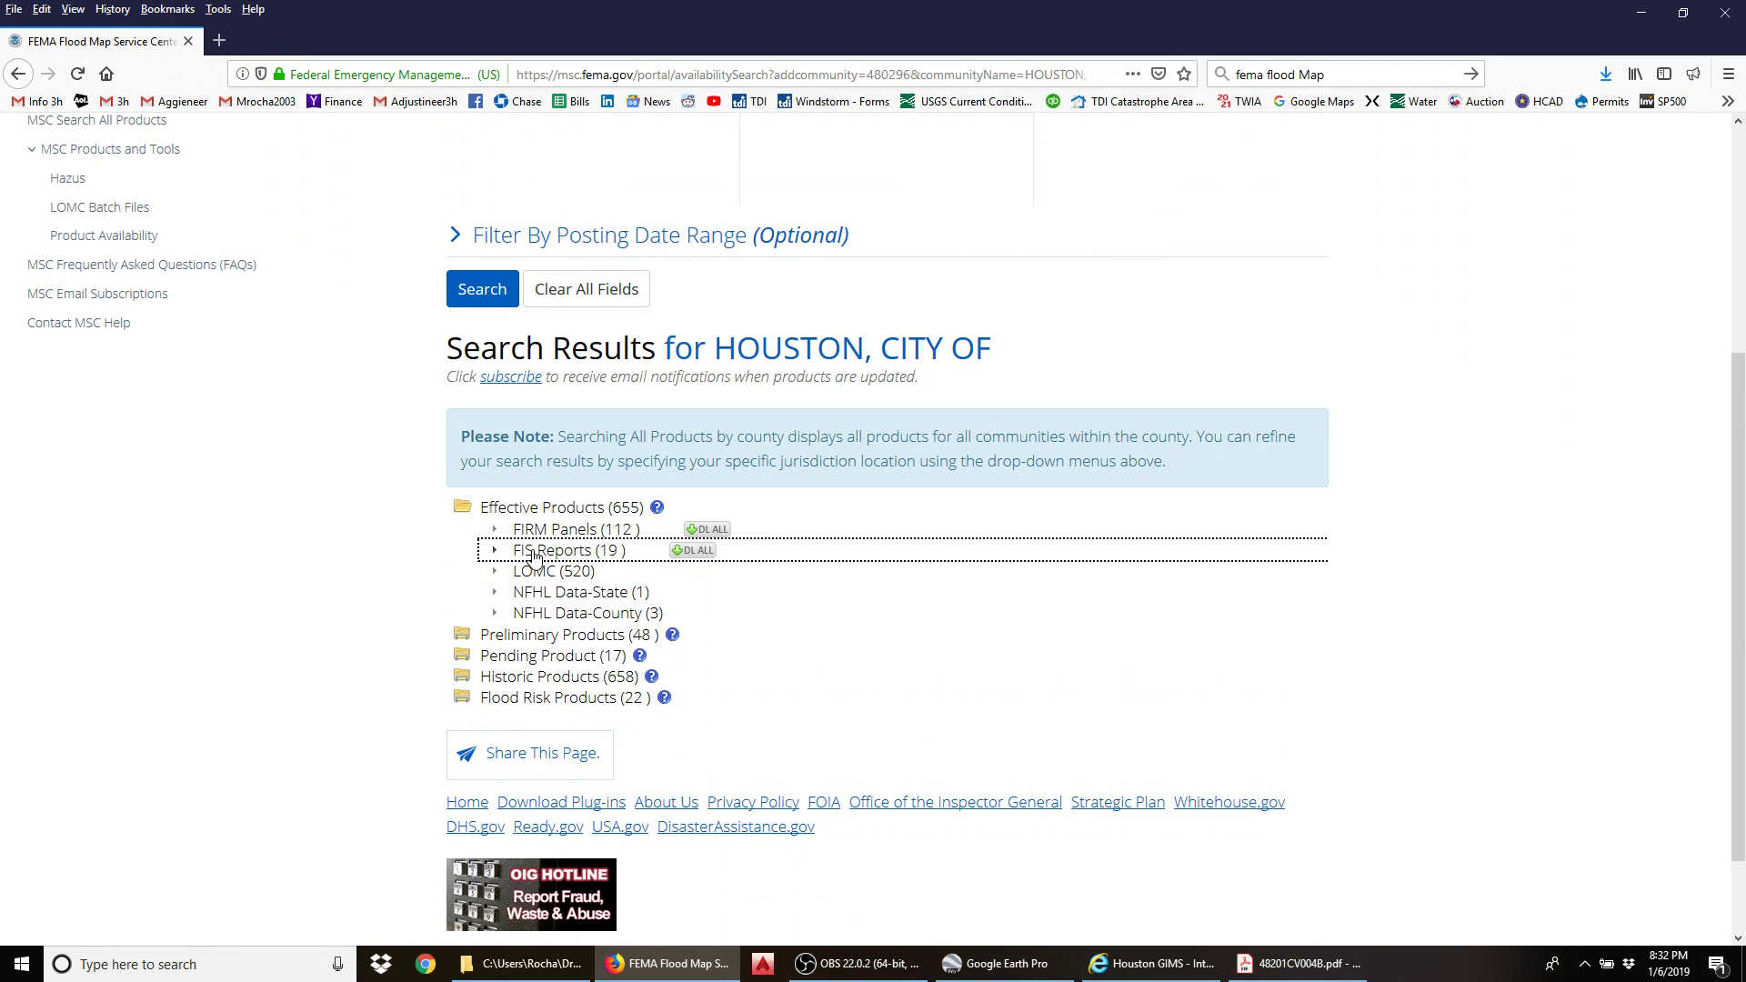
Step: Highlight FIS reports 48201CV004B through 48201CV008D in the product list
scroll(1305, 702, "down", 1)
scroll(1305, 702, "down", 3)
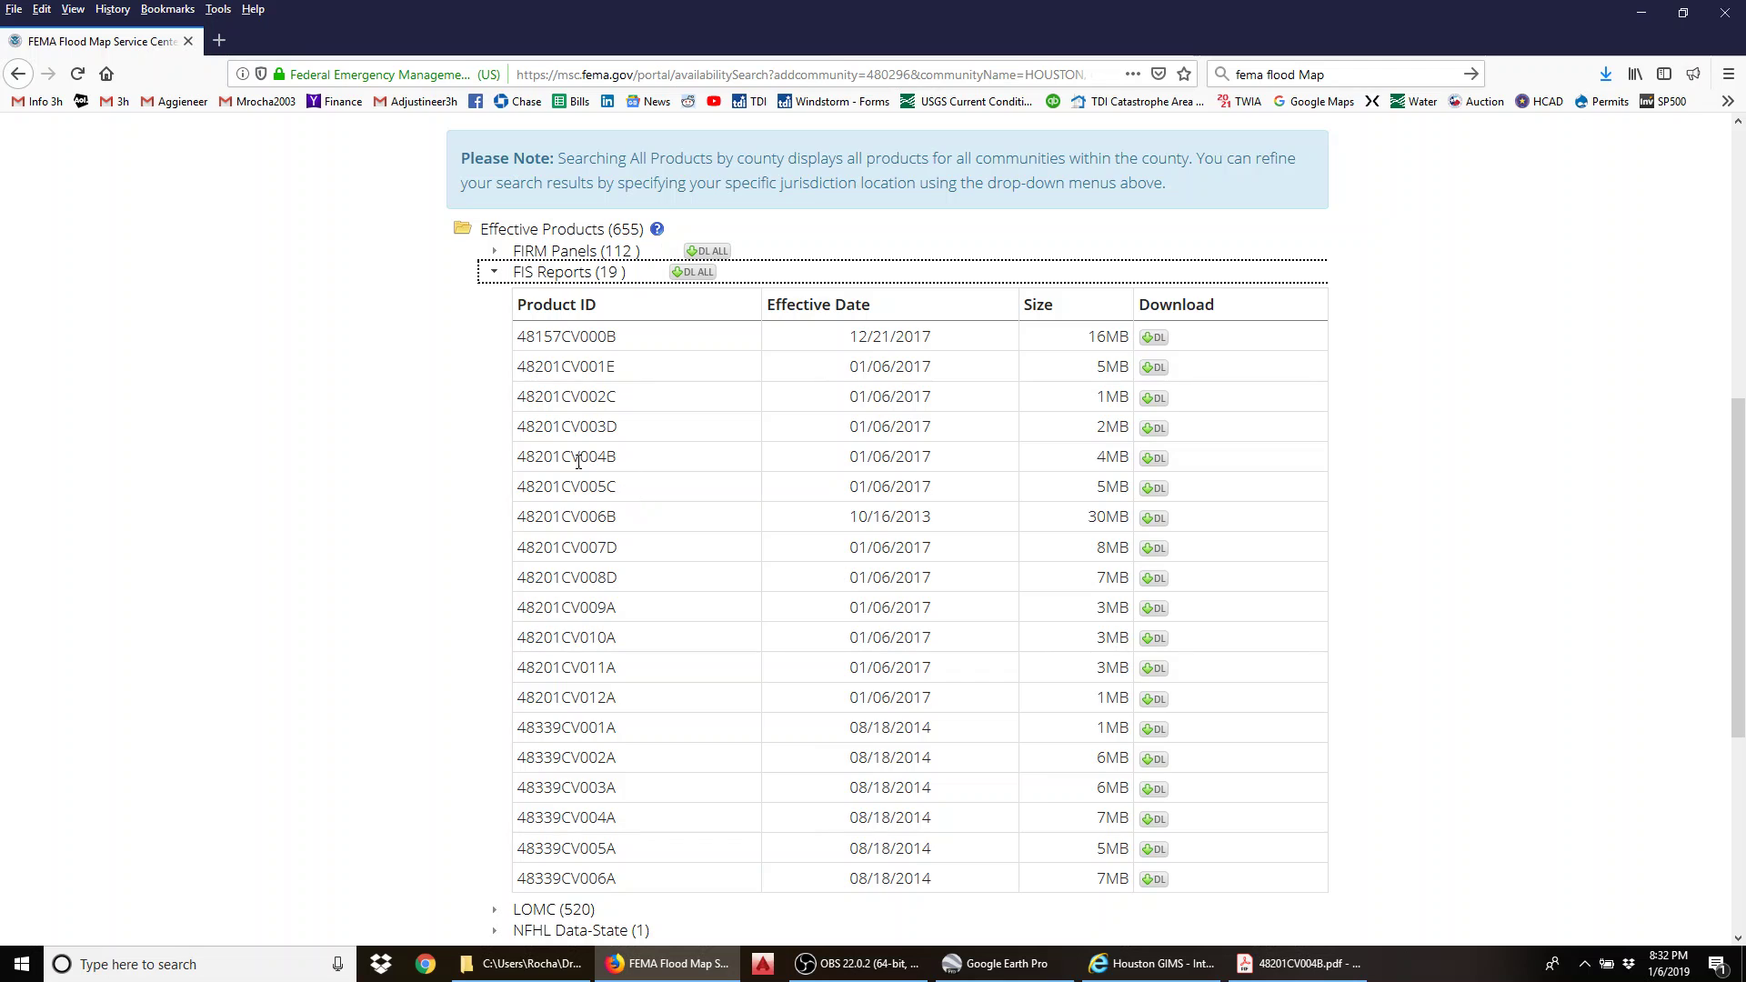
left_click_drag(587, 456, 617, 458)
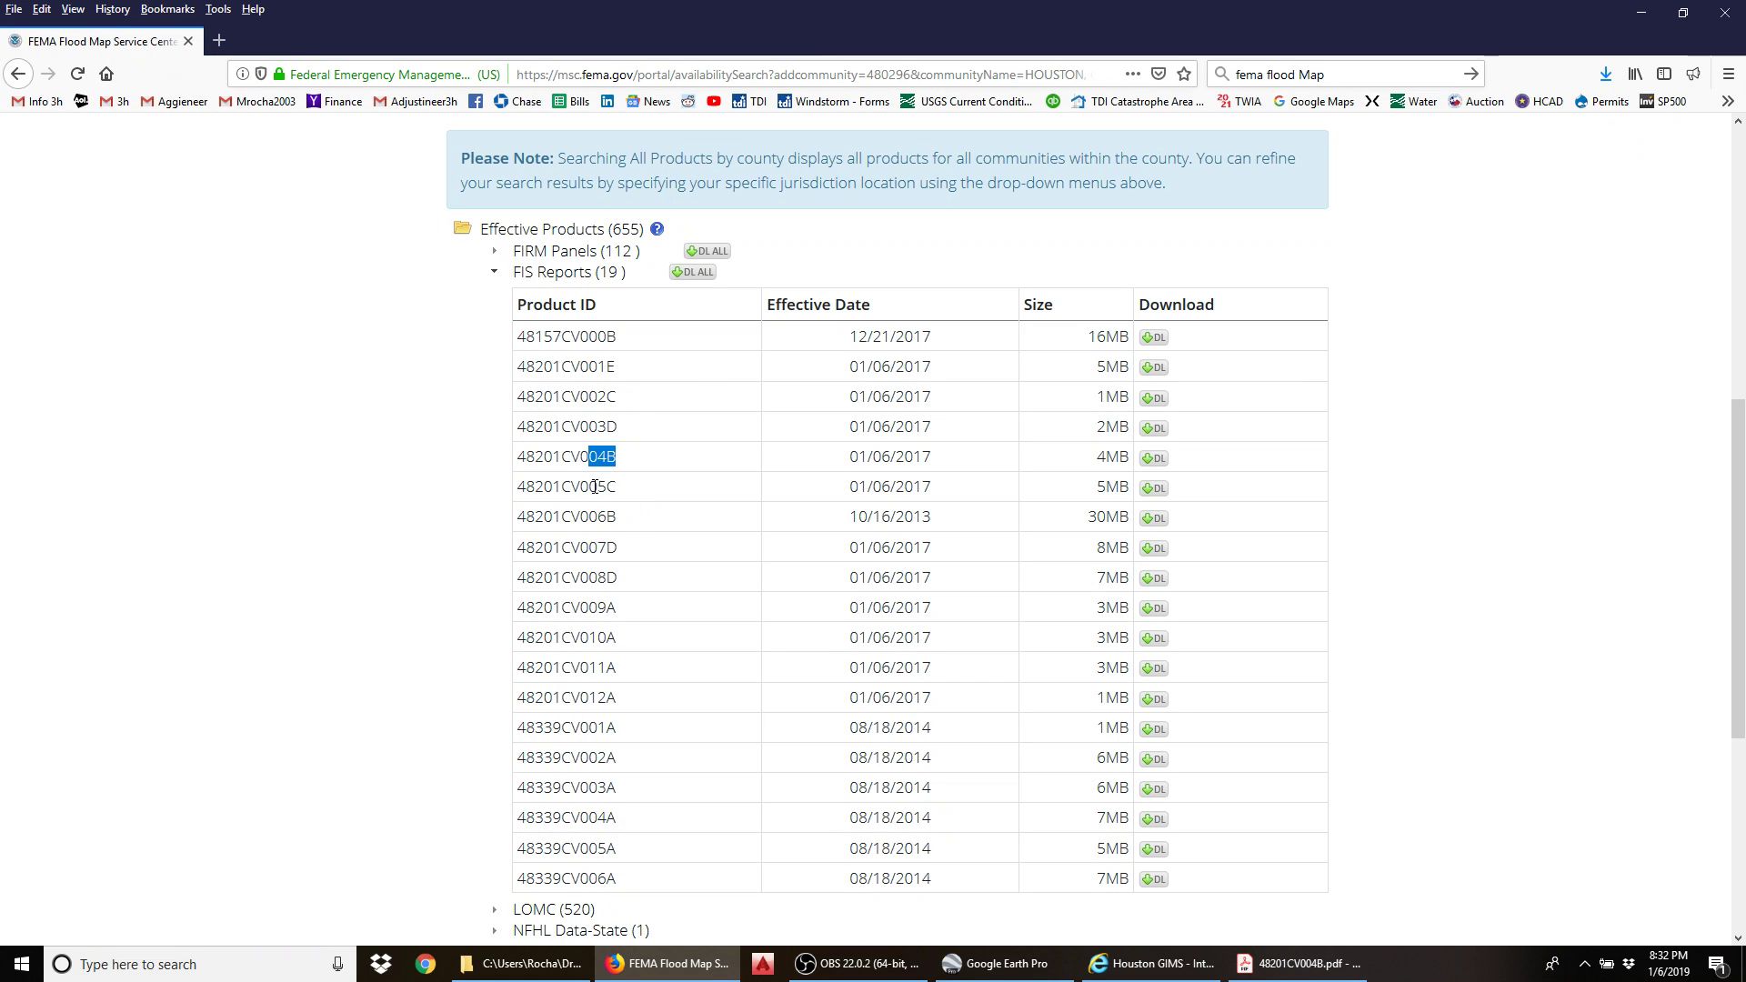
left_click_drag(619, 578, 511, 473)
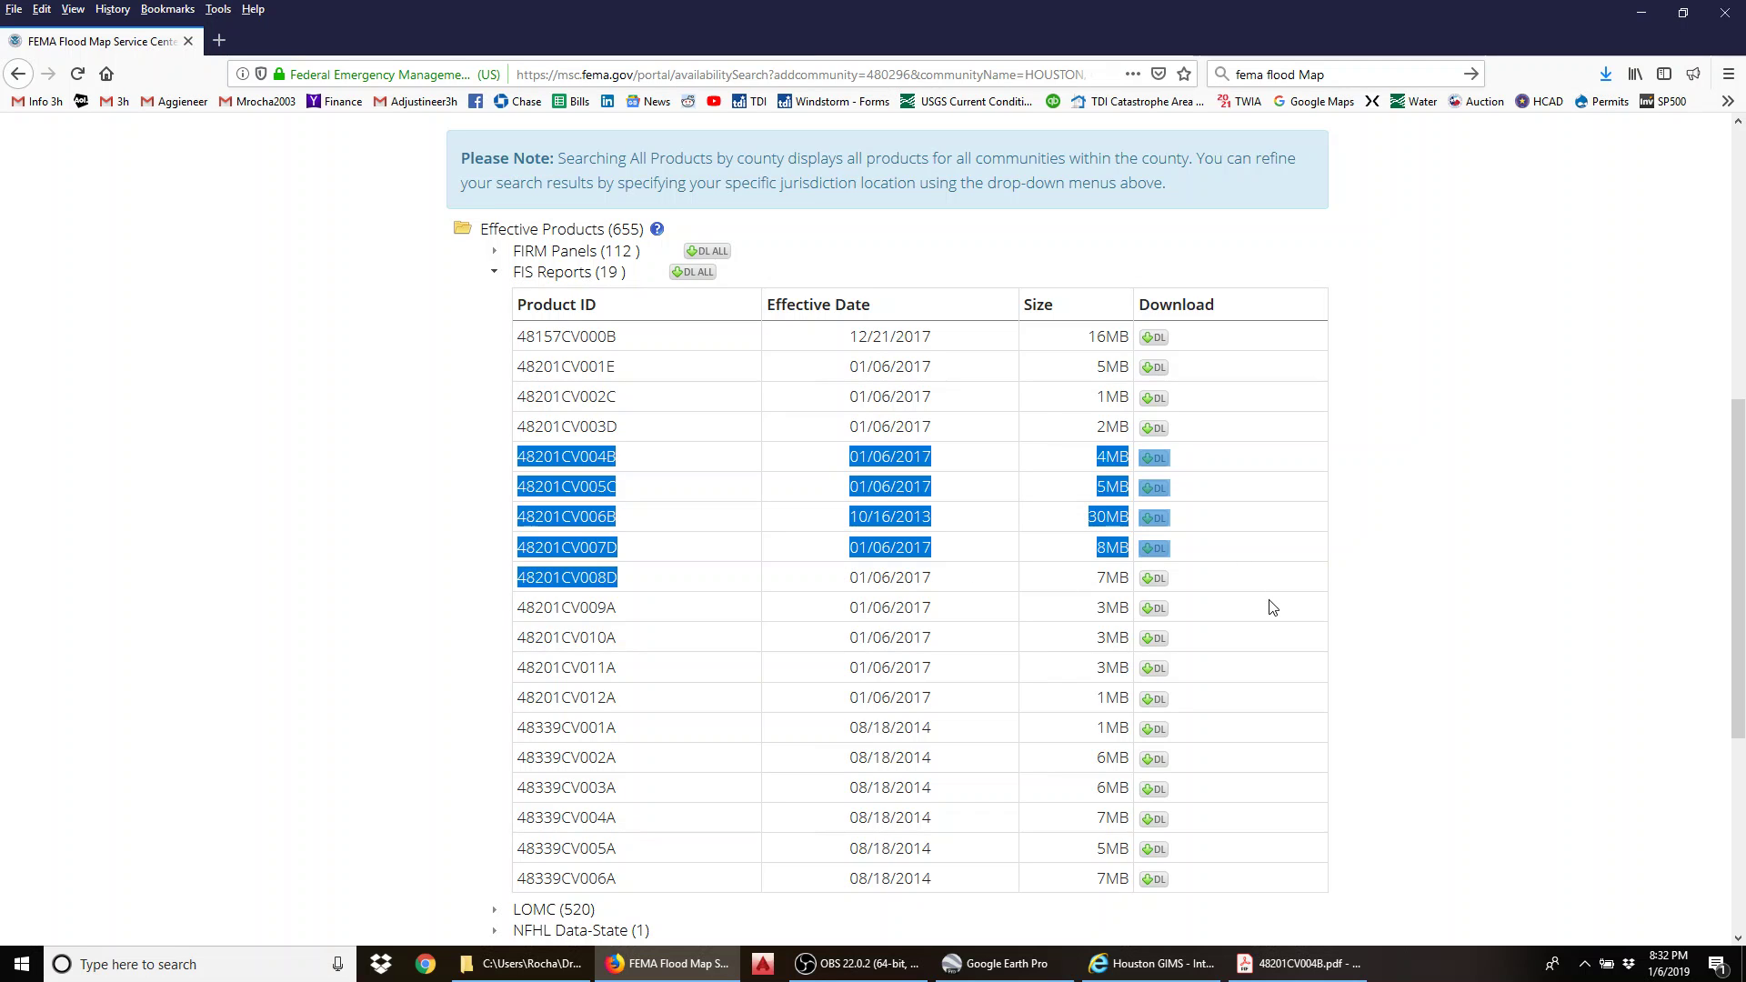
Step: Switch to File Explorer and open the FIS Houston folder in FEMA FIS
mouse_move(1287, 971)
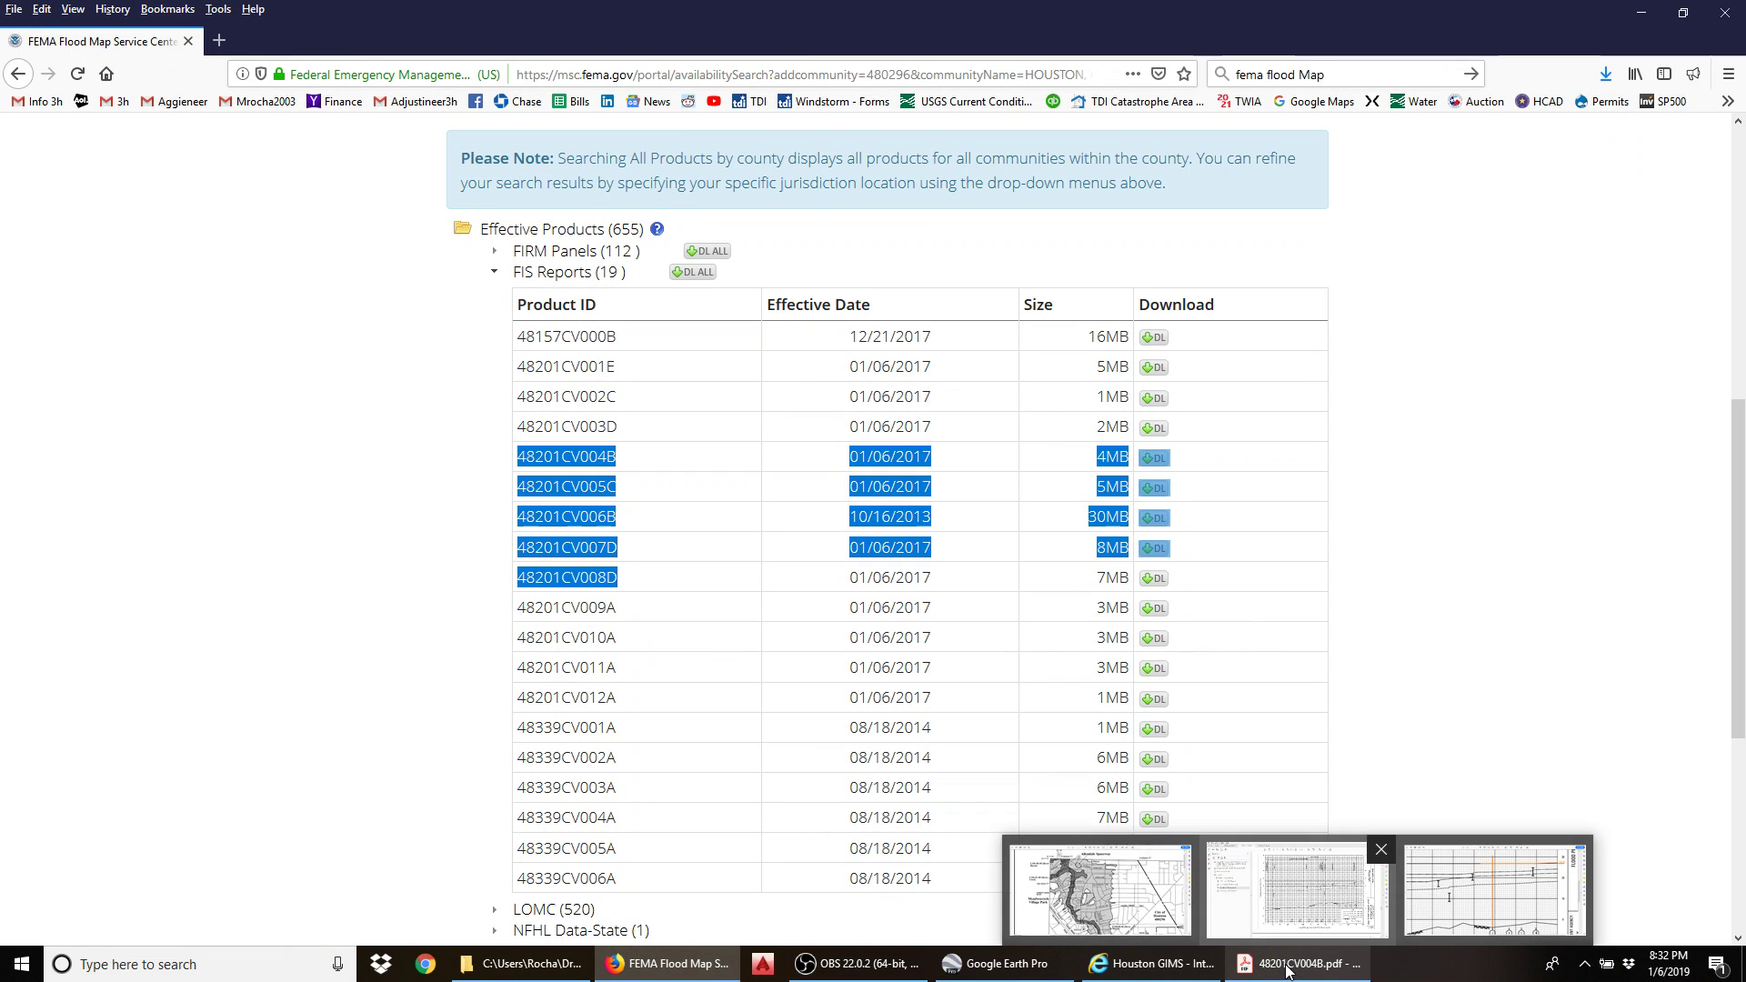
left_click(516, 973)
key("alt+Up")
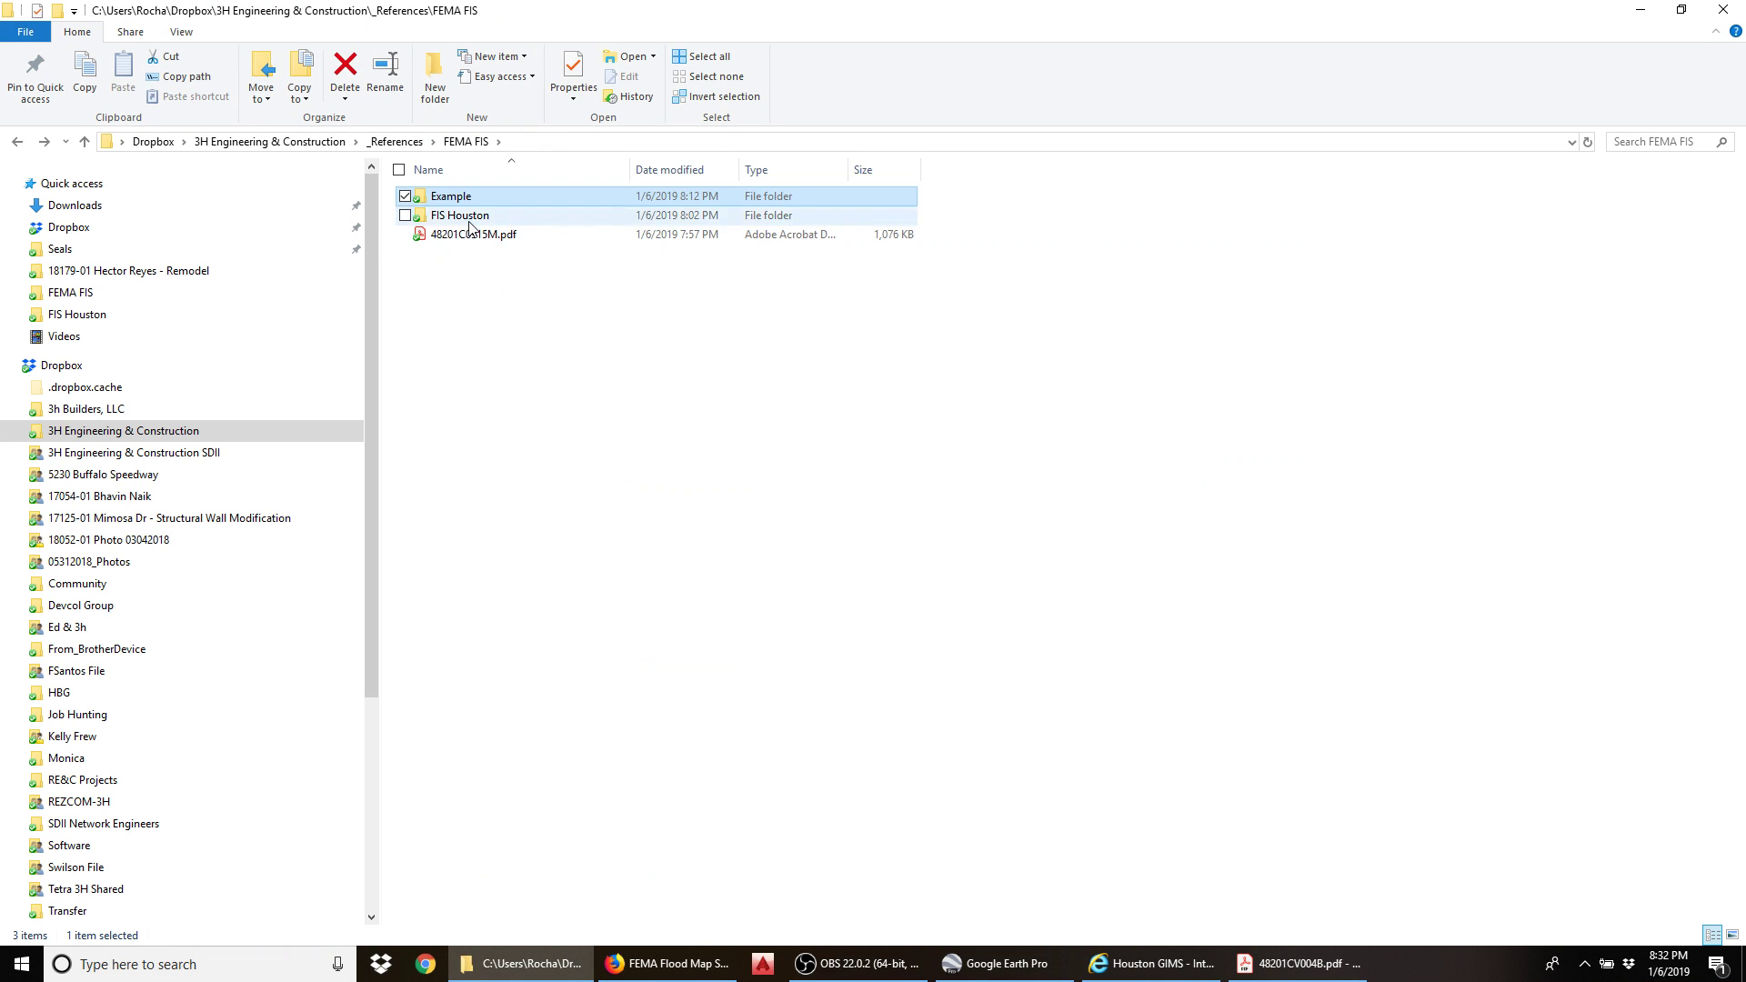
double_click(469, 221)
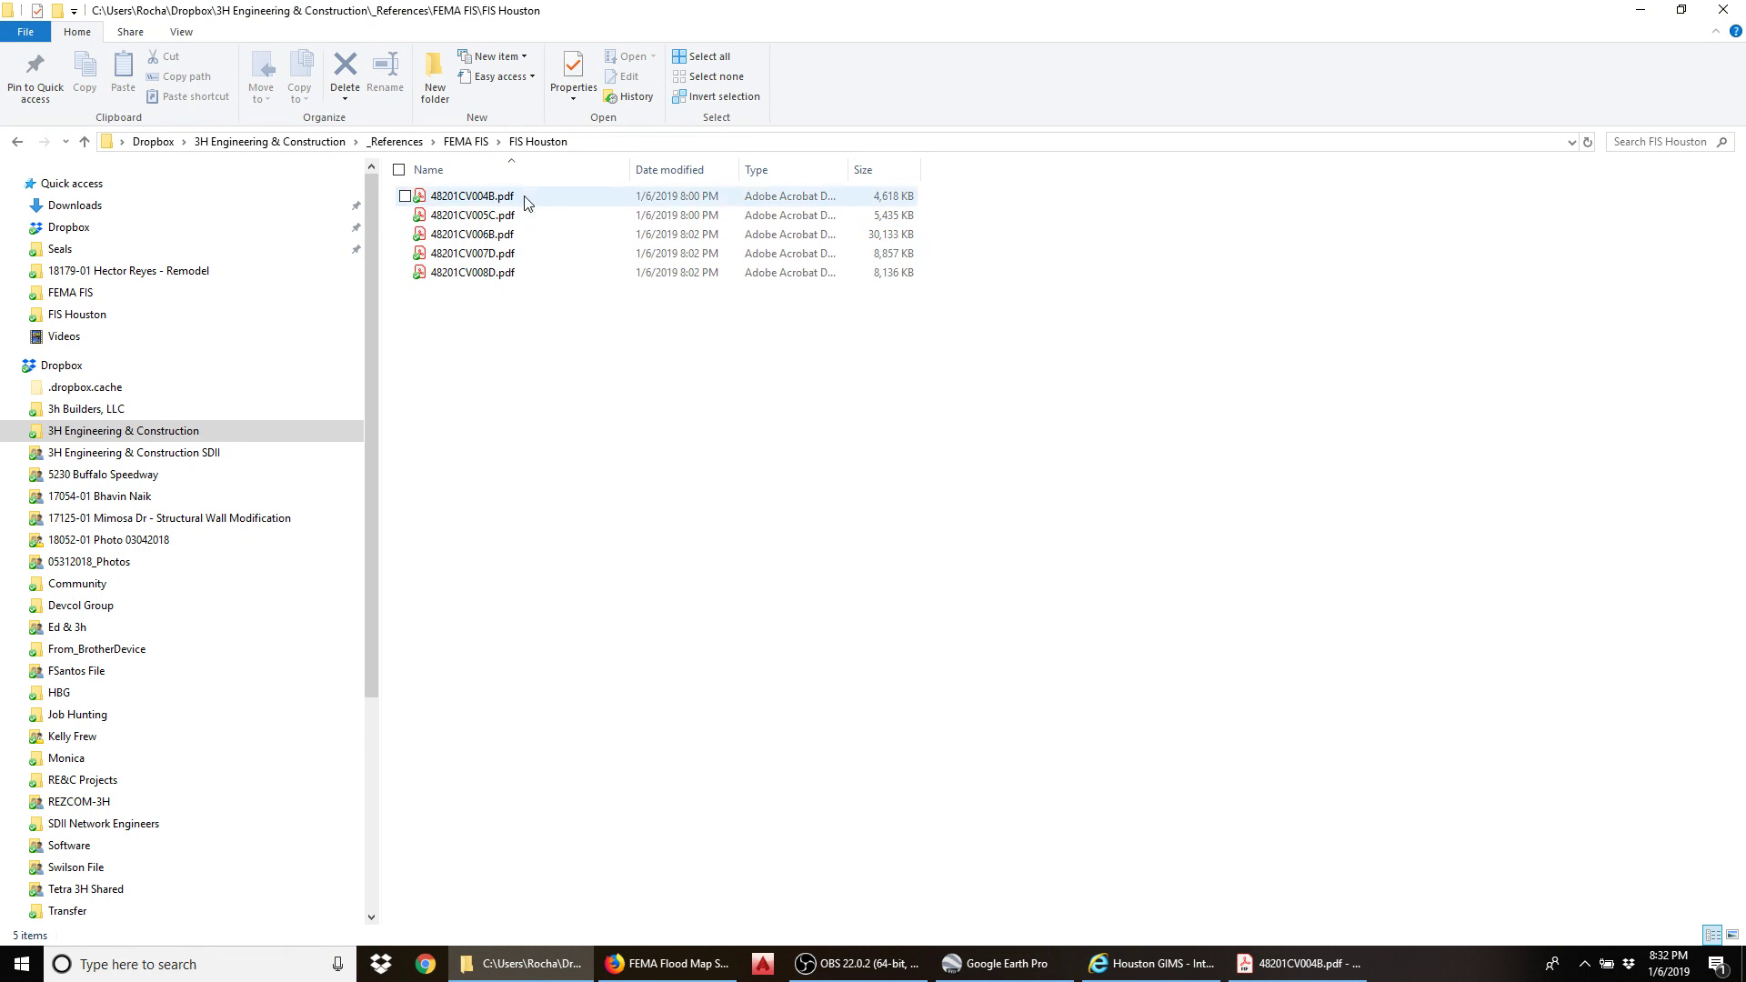
Step: Widen the file list's Name column and open the Example folder in FEMA FIS
left_click_drag(631, 169, 681, 169)
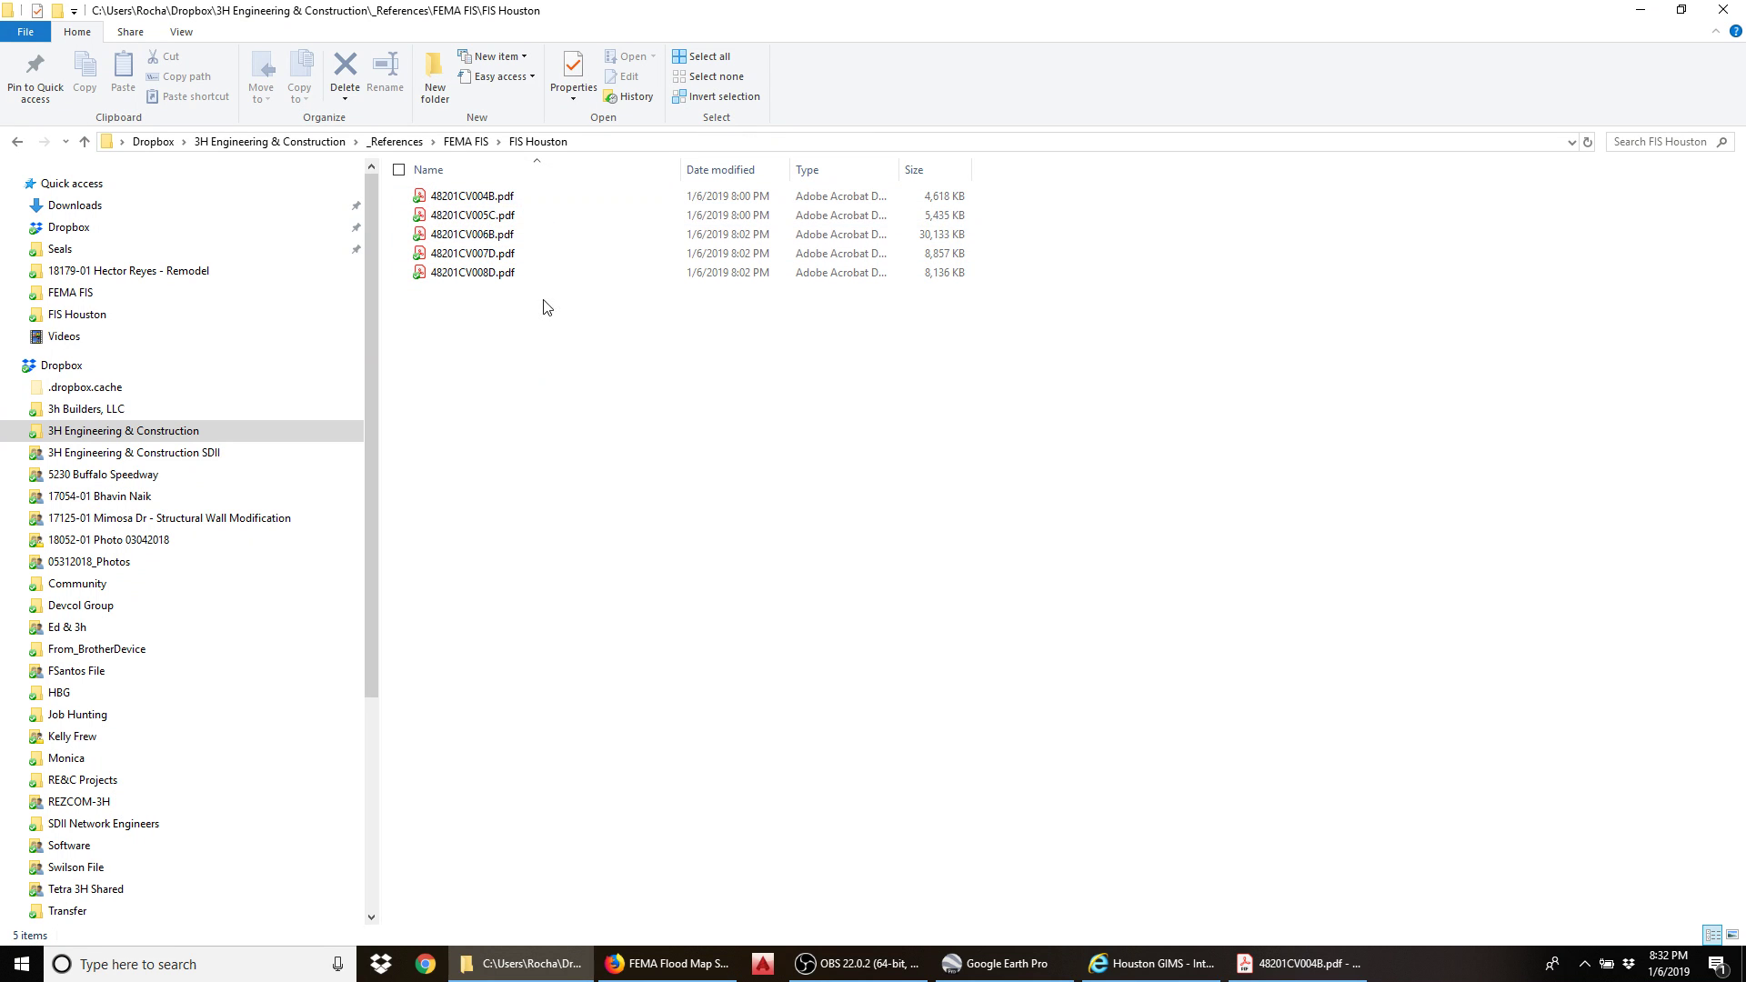
key("alt+Up")
double_click(491, 196)
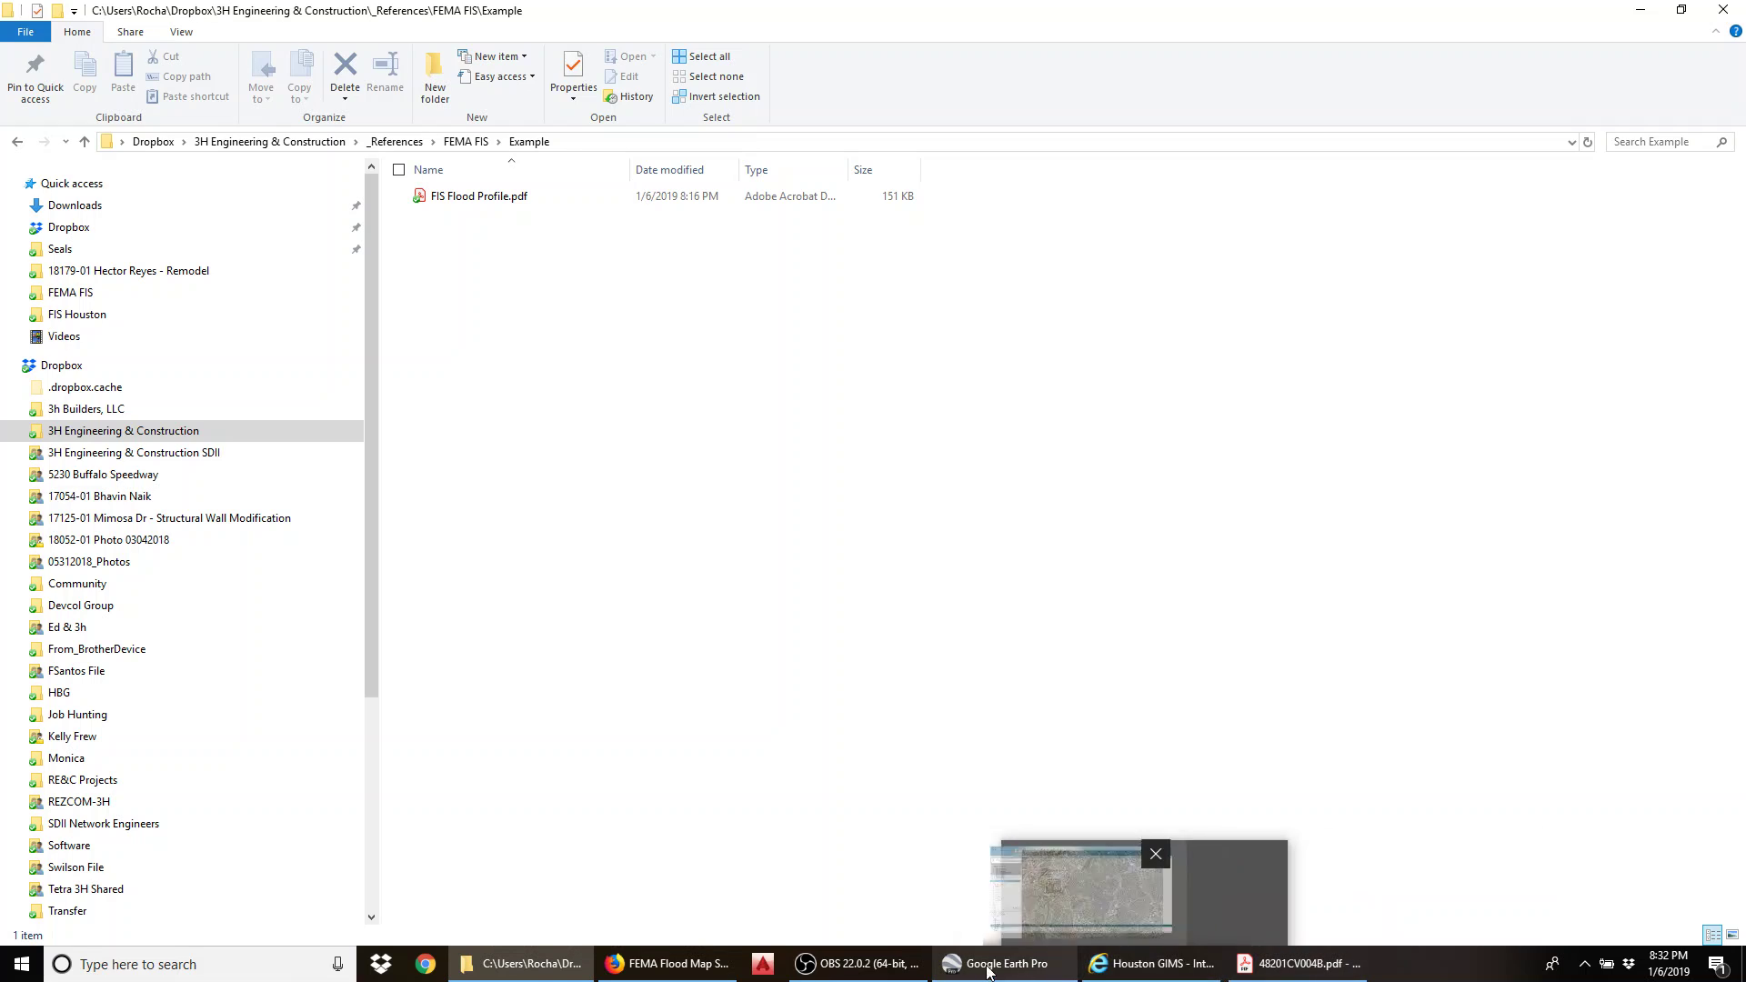
Step: Switch to Google Earth Pro, fly to Houston, TX 77017 and examine the houses and existing paths along Berry Bayou
left_click(1321, 977)
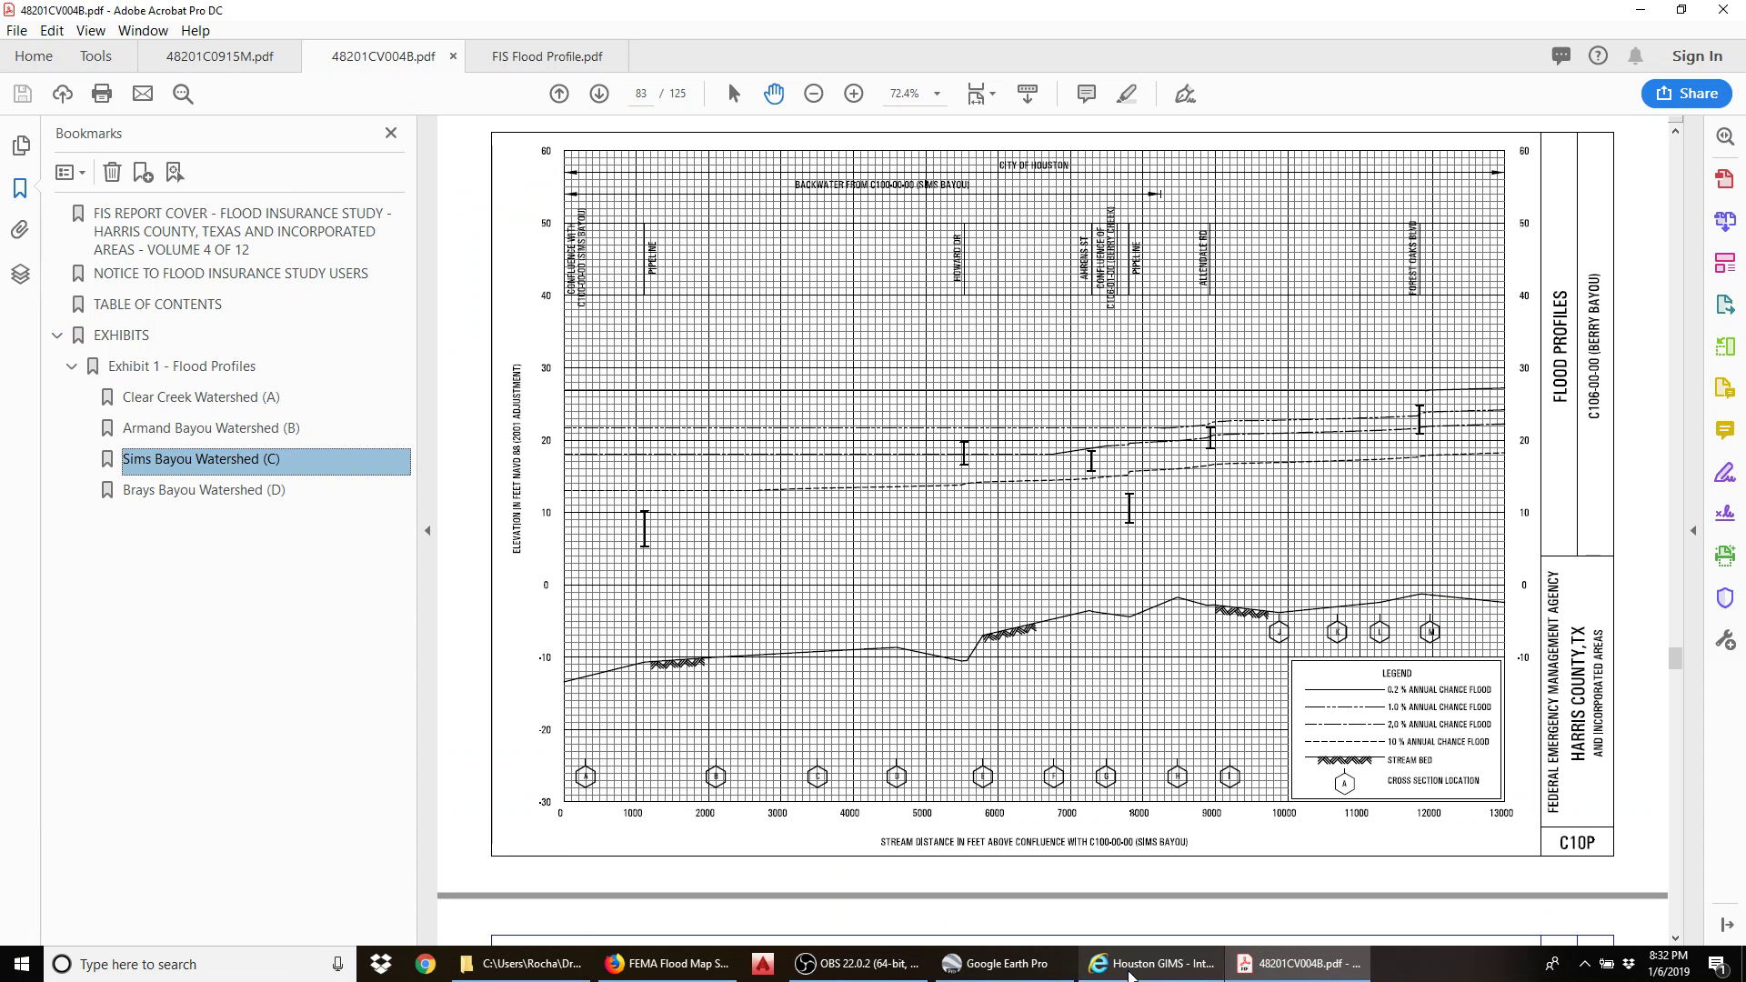
left_click(1000, 964)
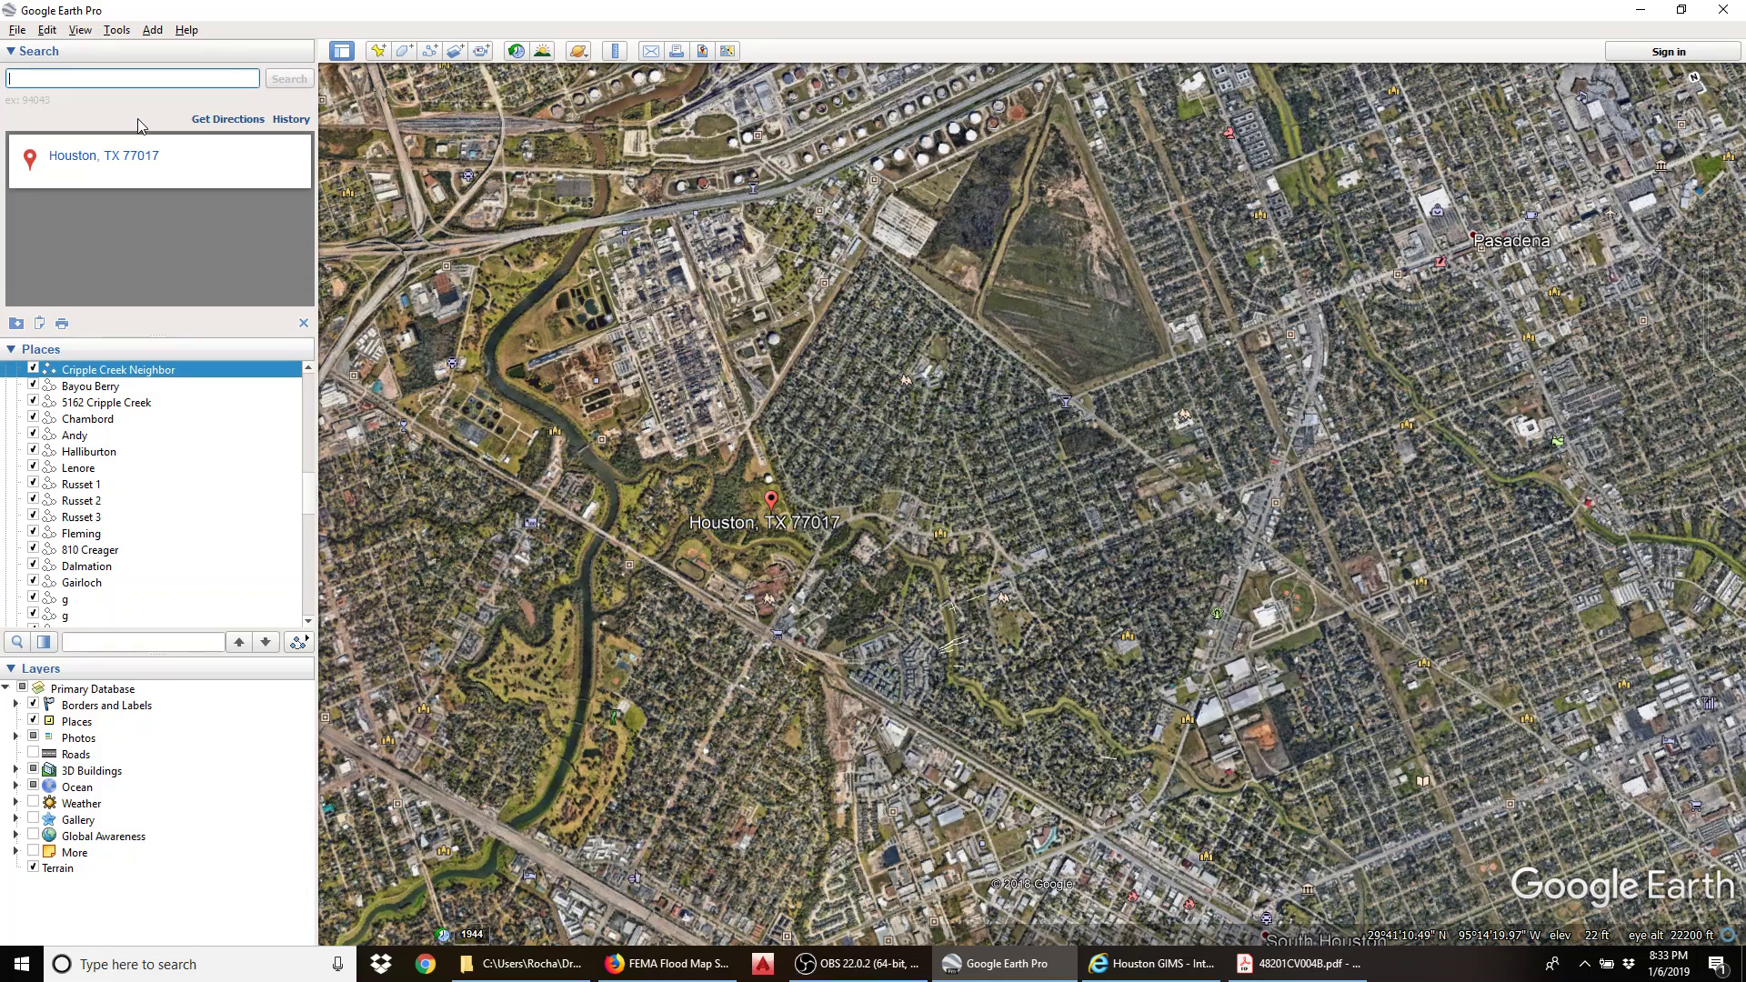
left_click(117, 158)
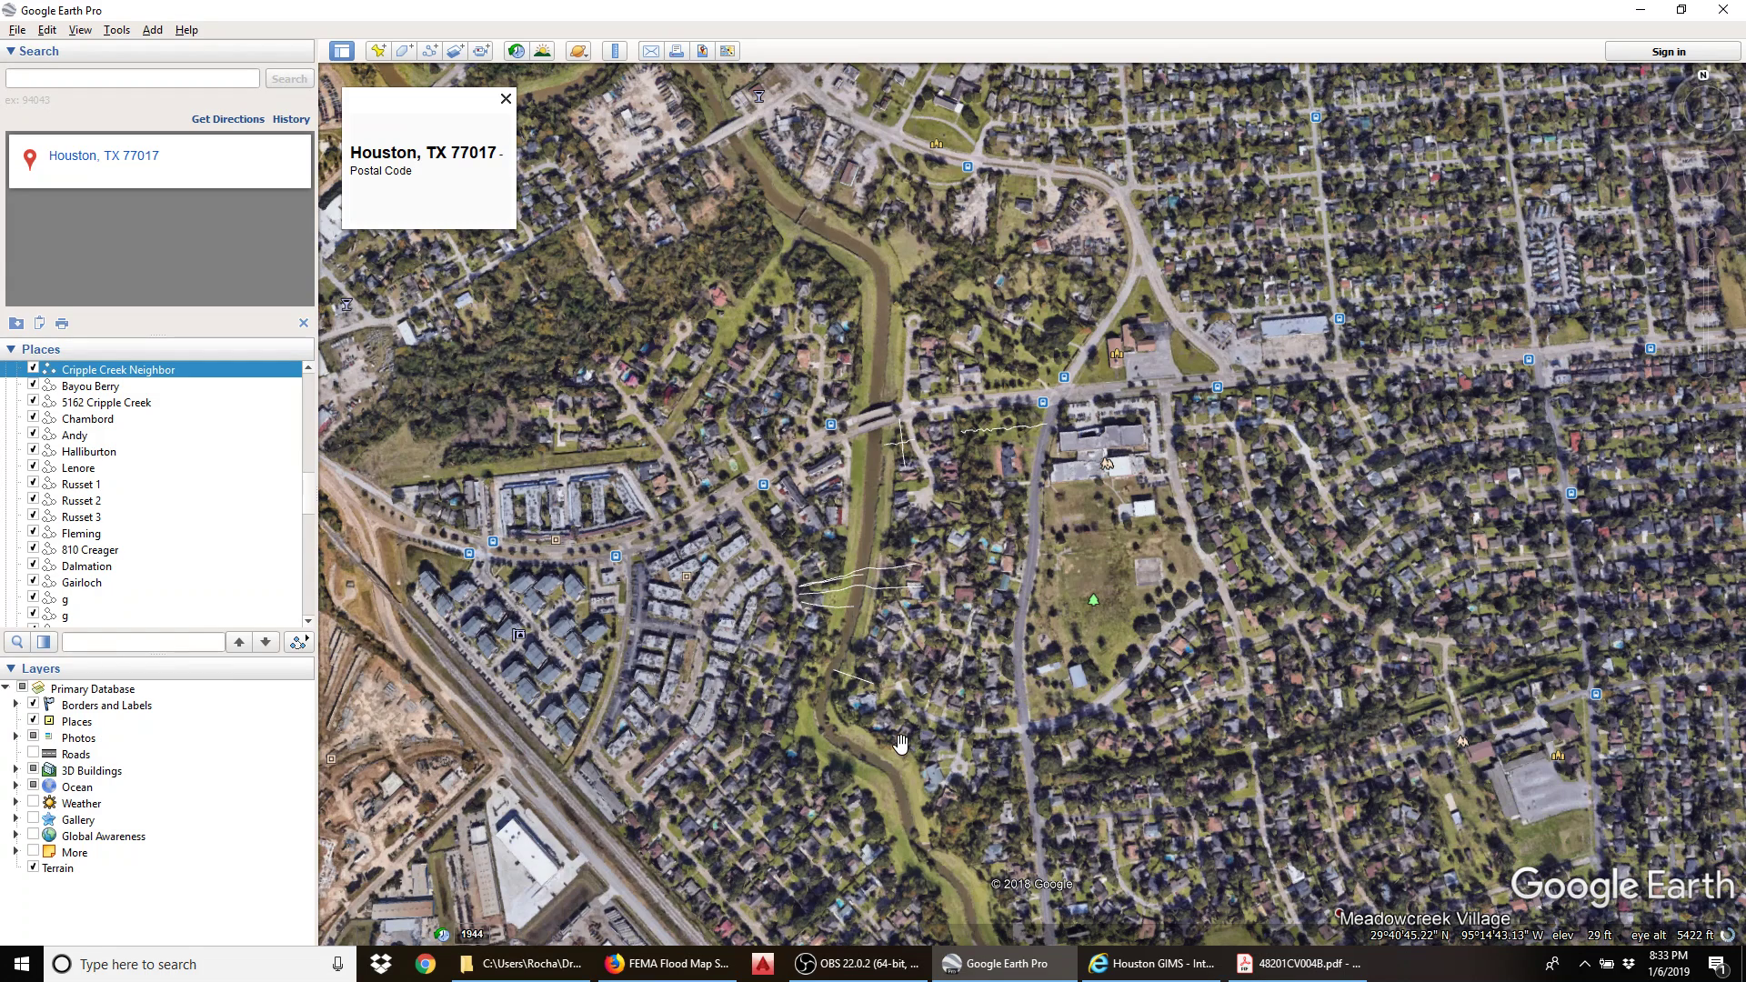
scroll(900, 744, "down", 5)
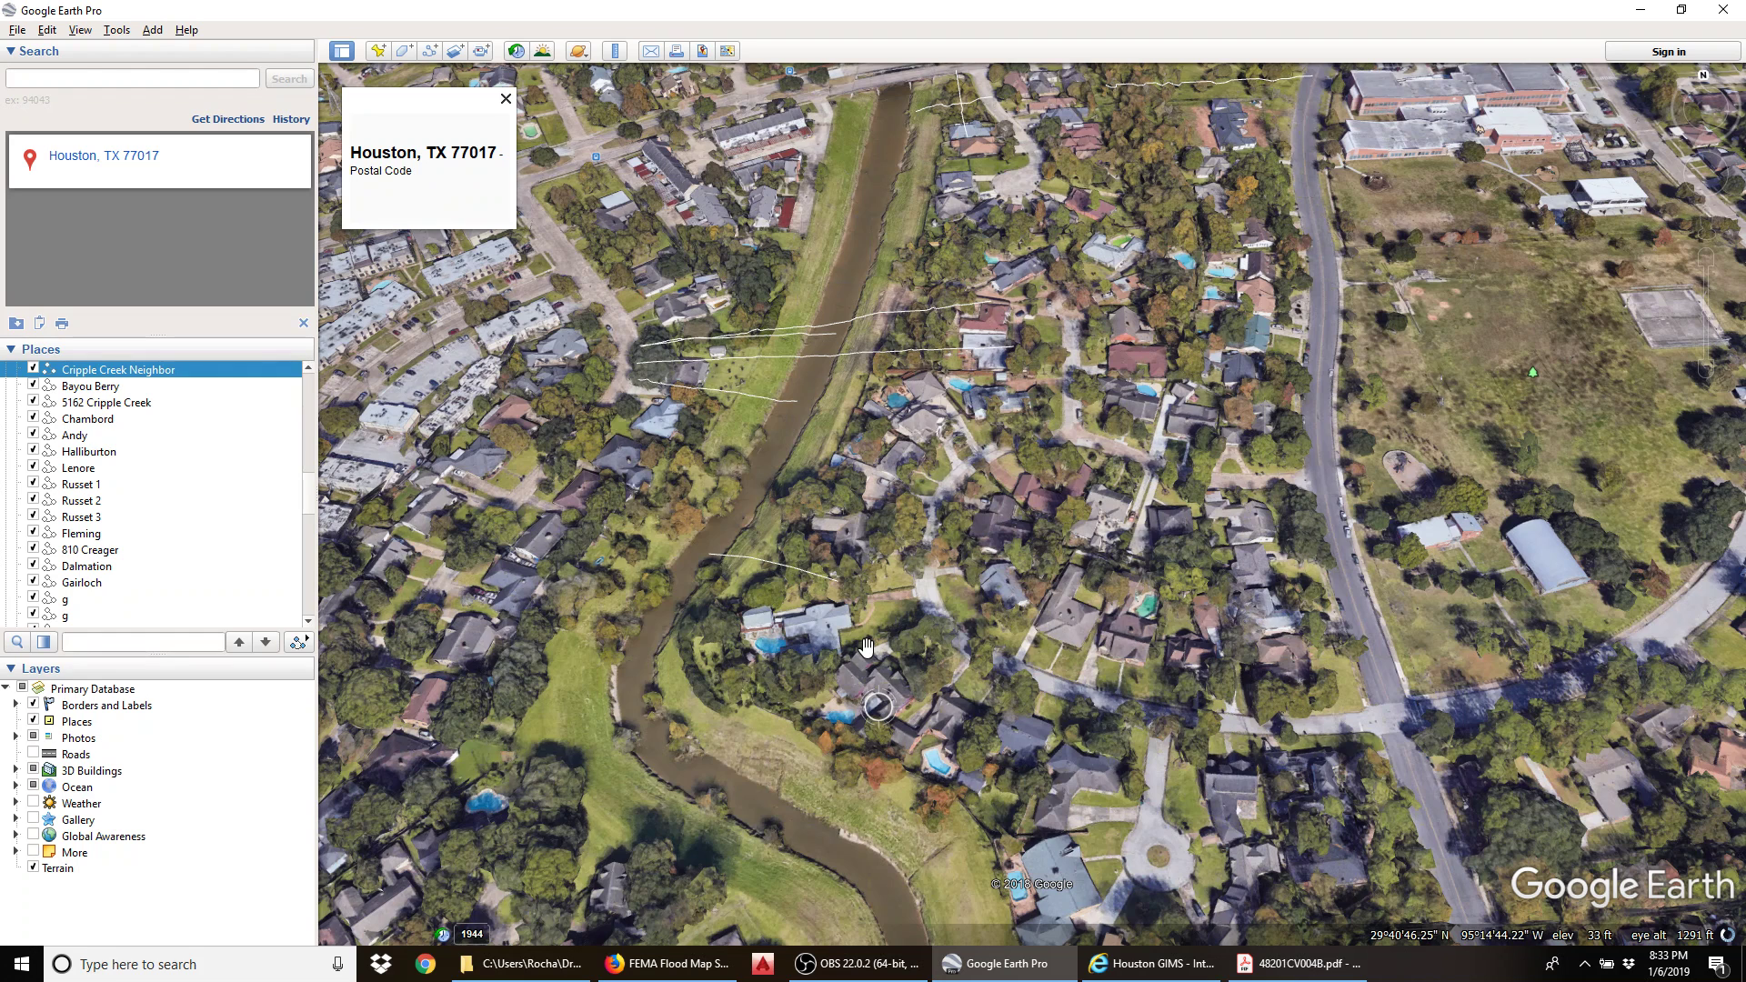
left_click_drag(866, 646, 901, 461)
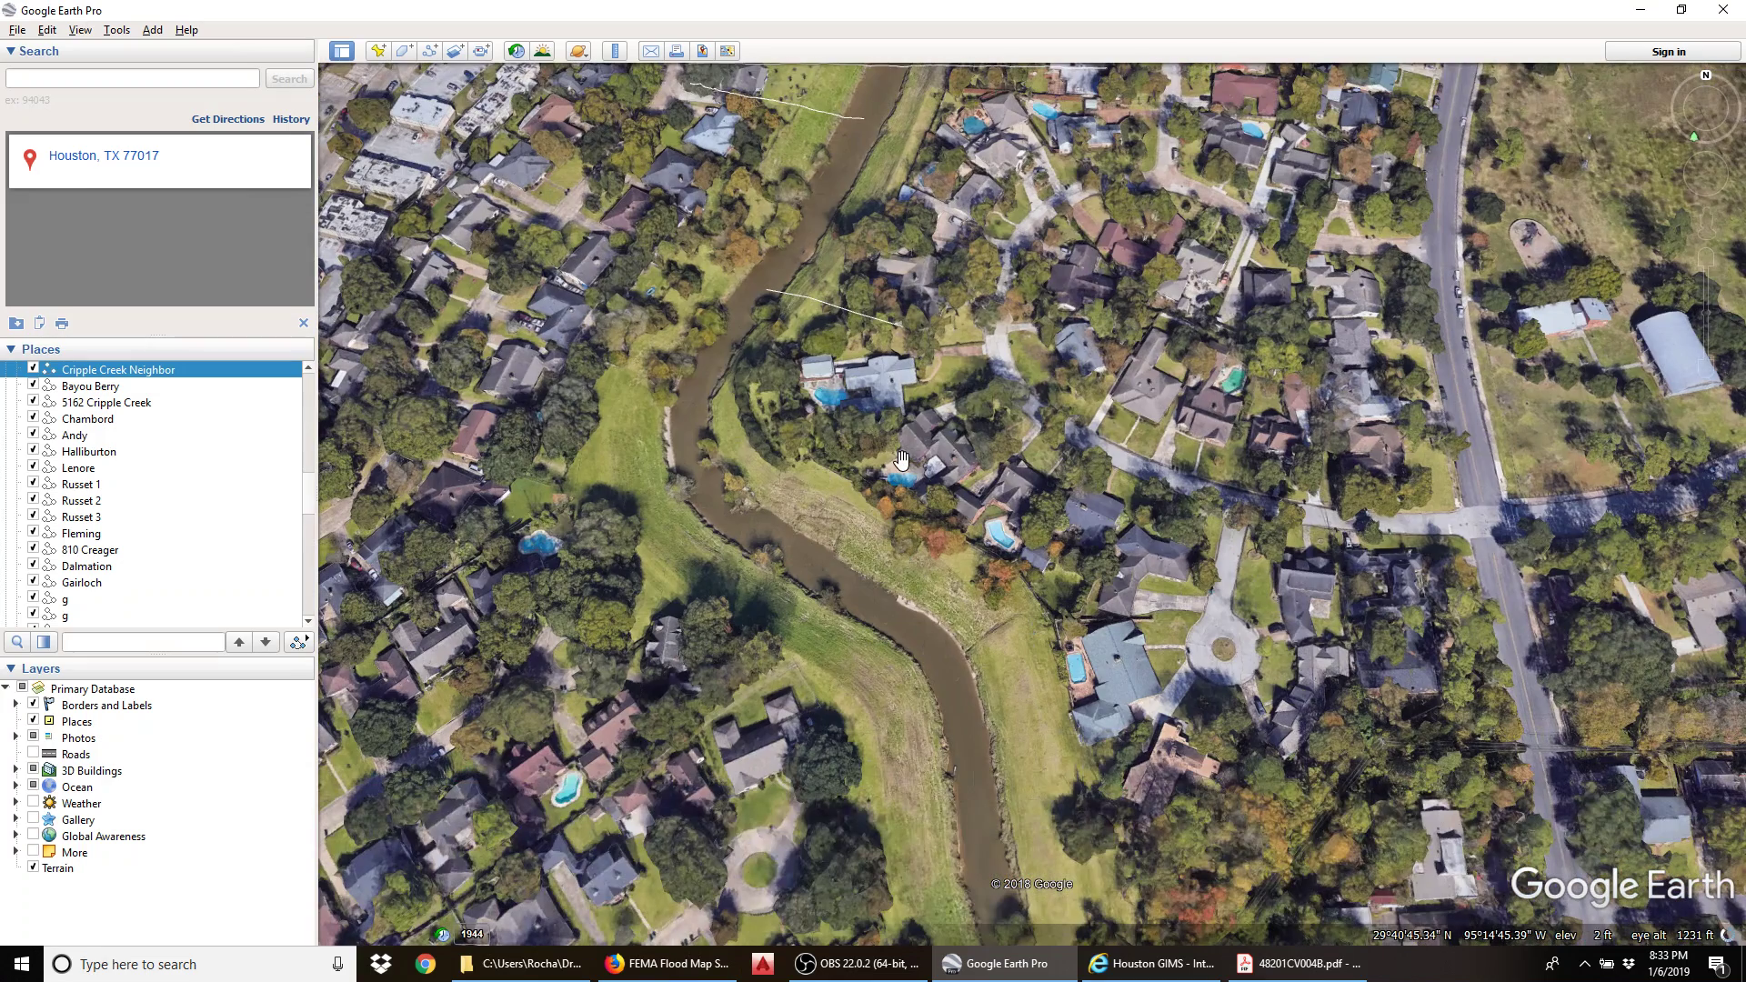
left_click_drag(901, 461, 862, 639)
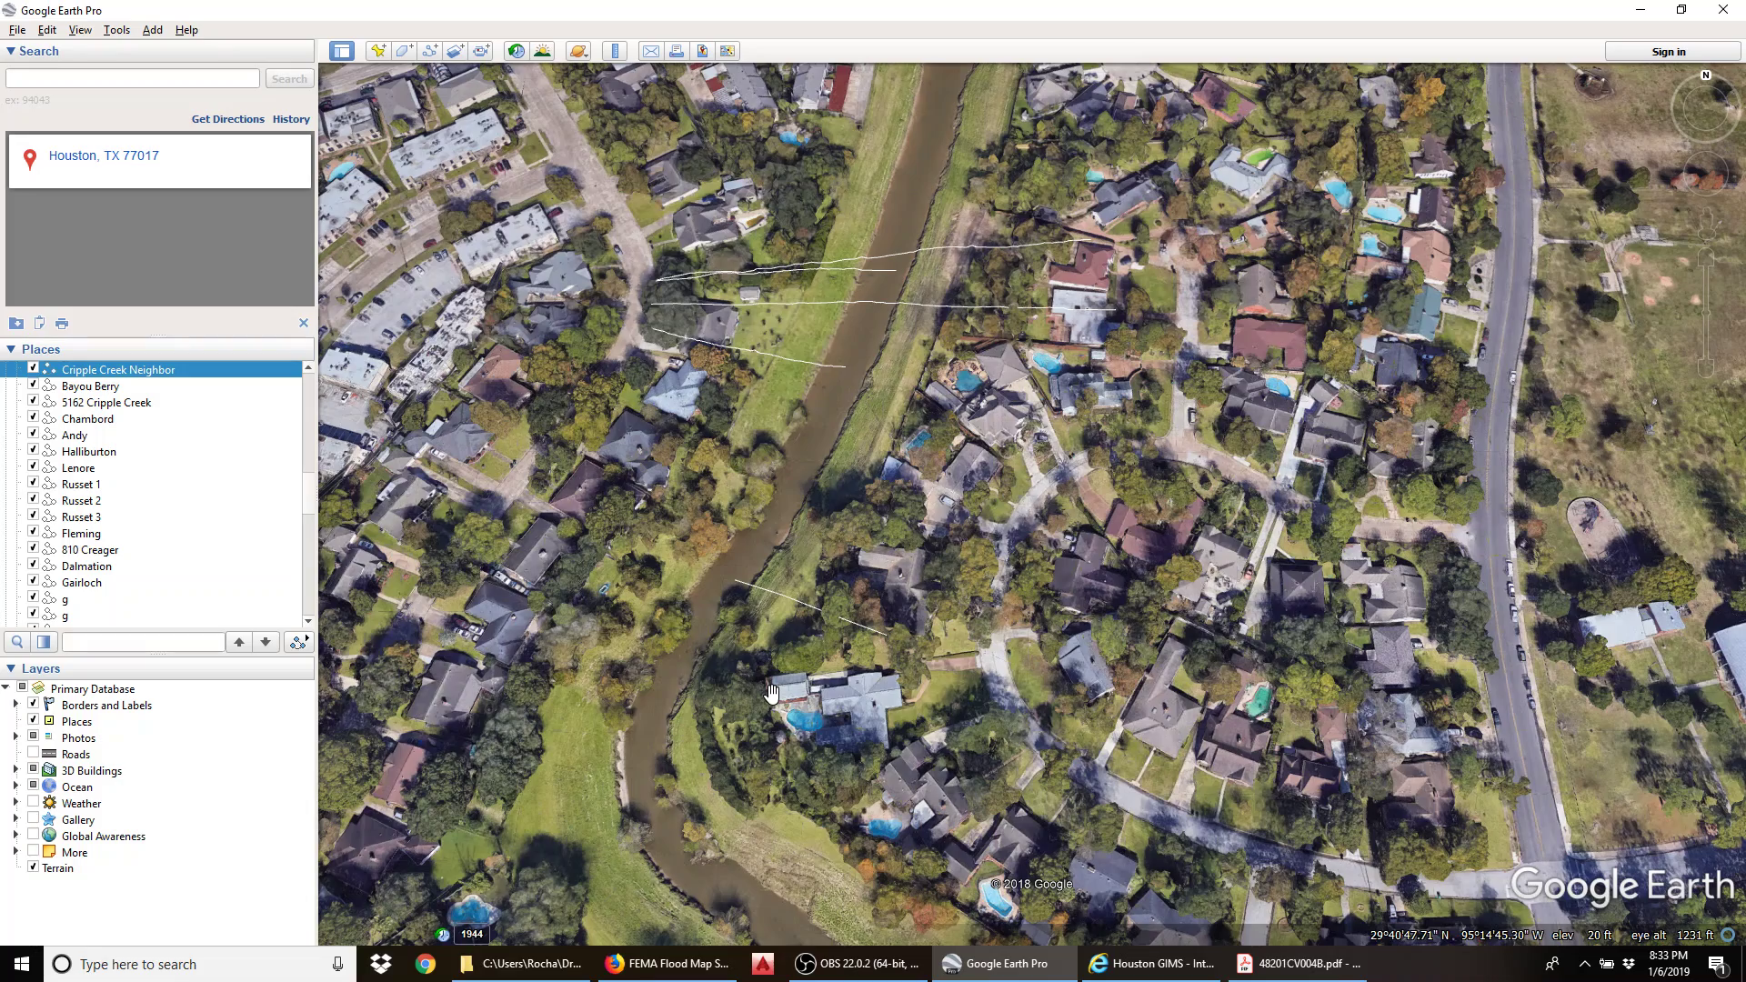
scroll(883, 483, "up", 3)
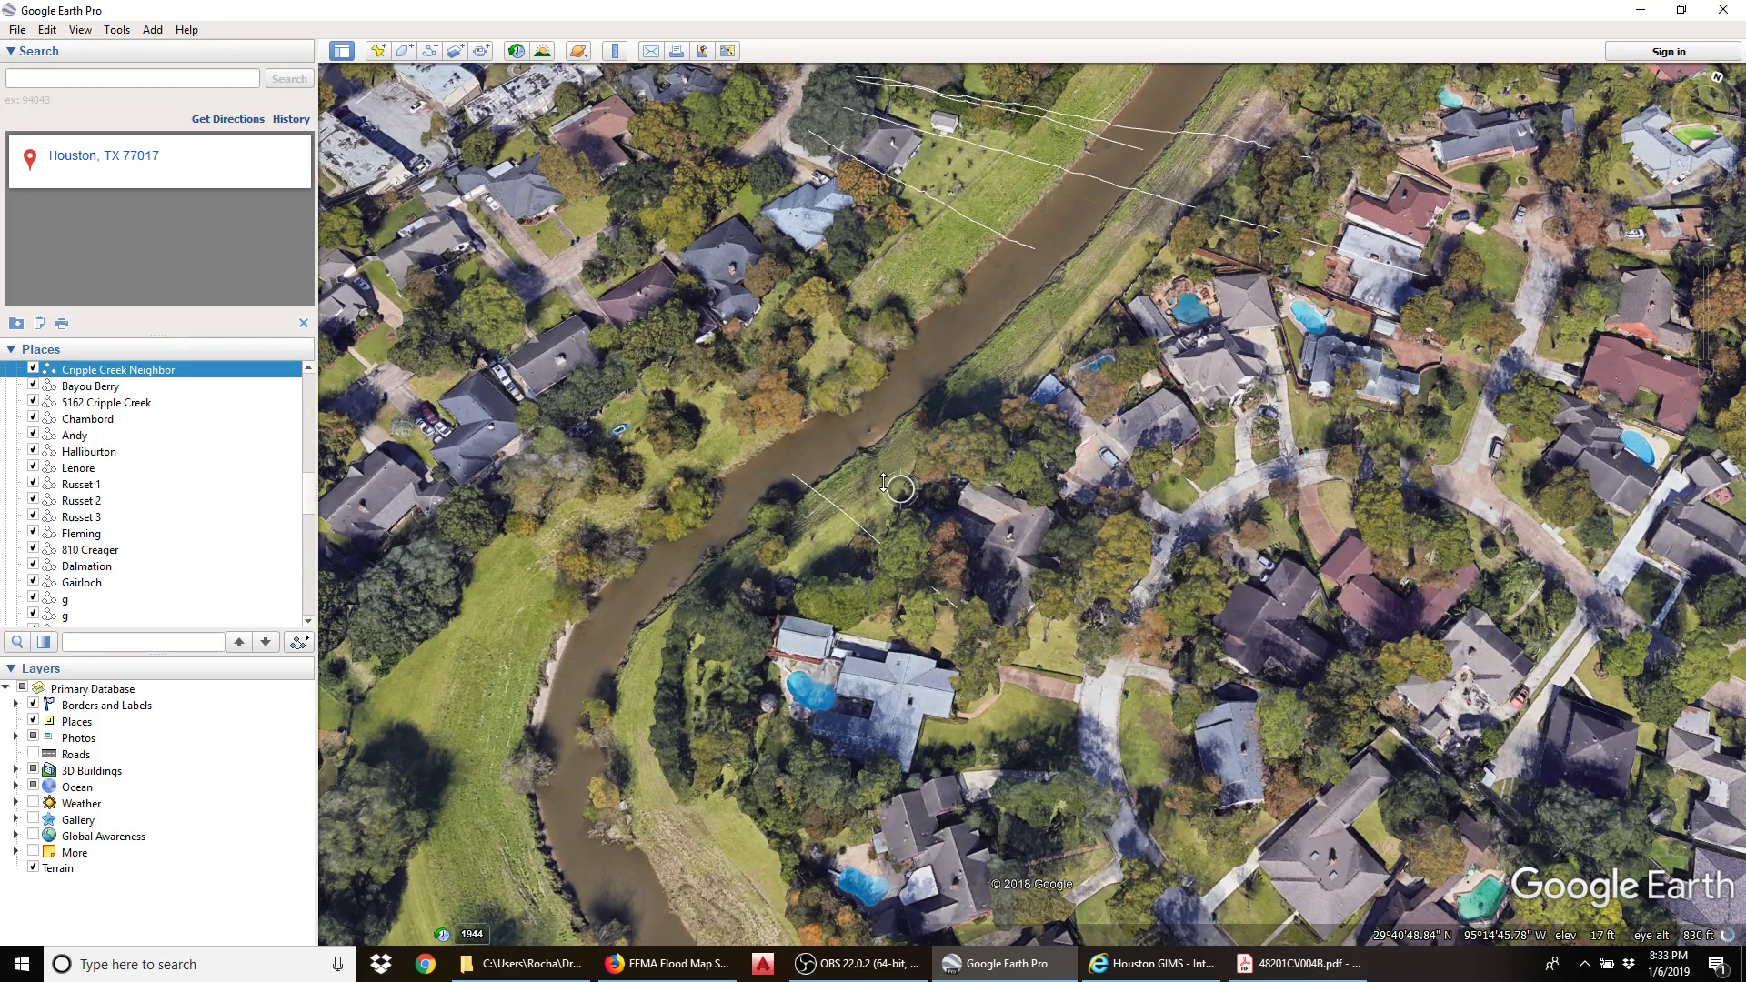
left_click_drag(883, 483, 915, 566)
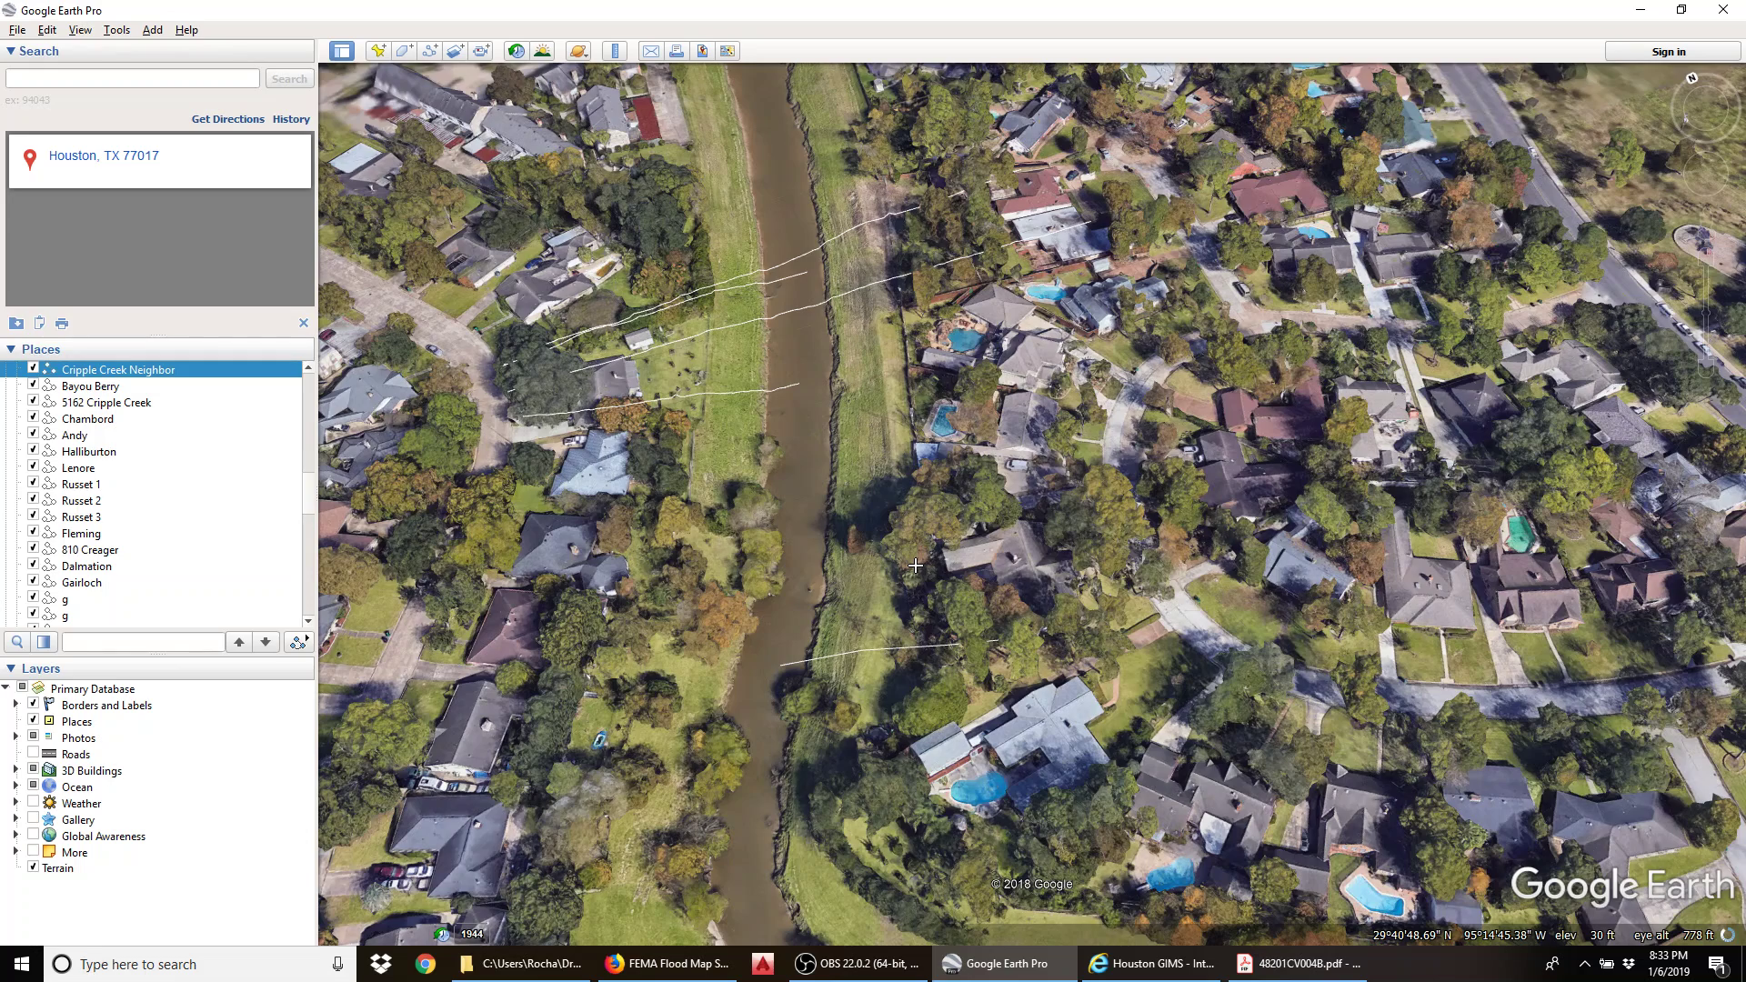
scroll(915, 566, "up", 2)
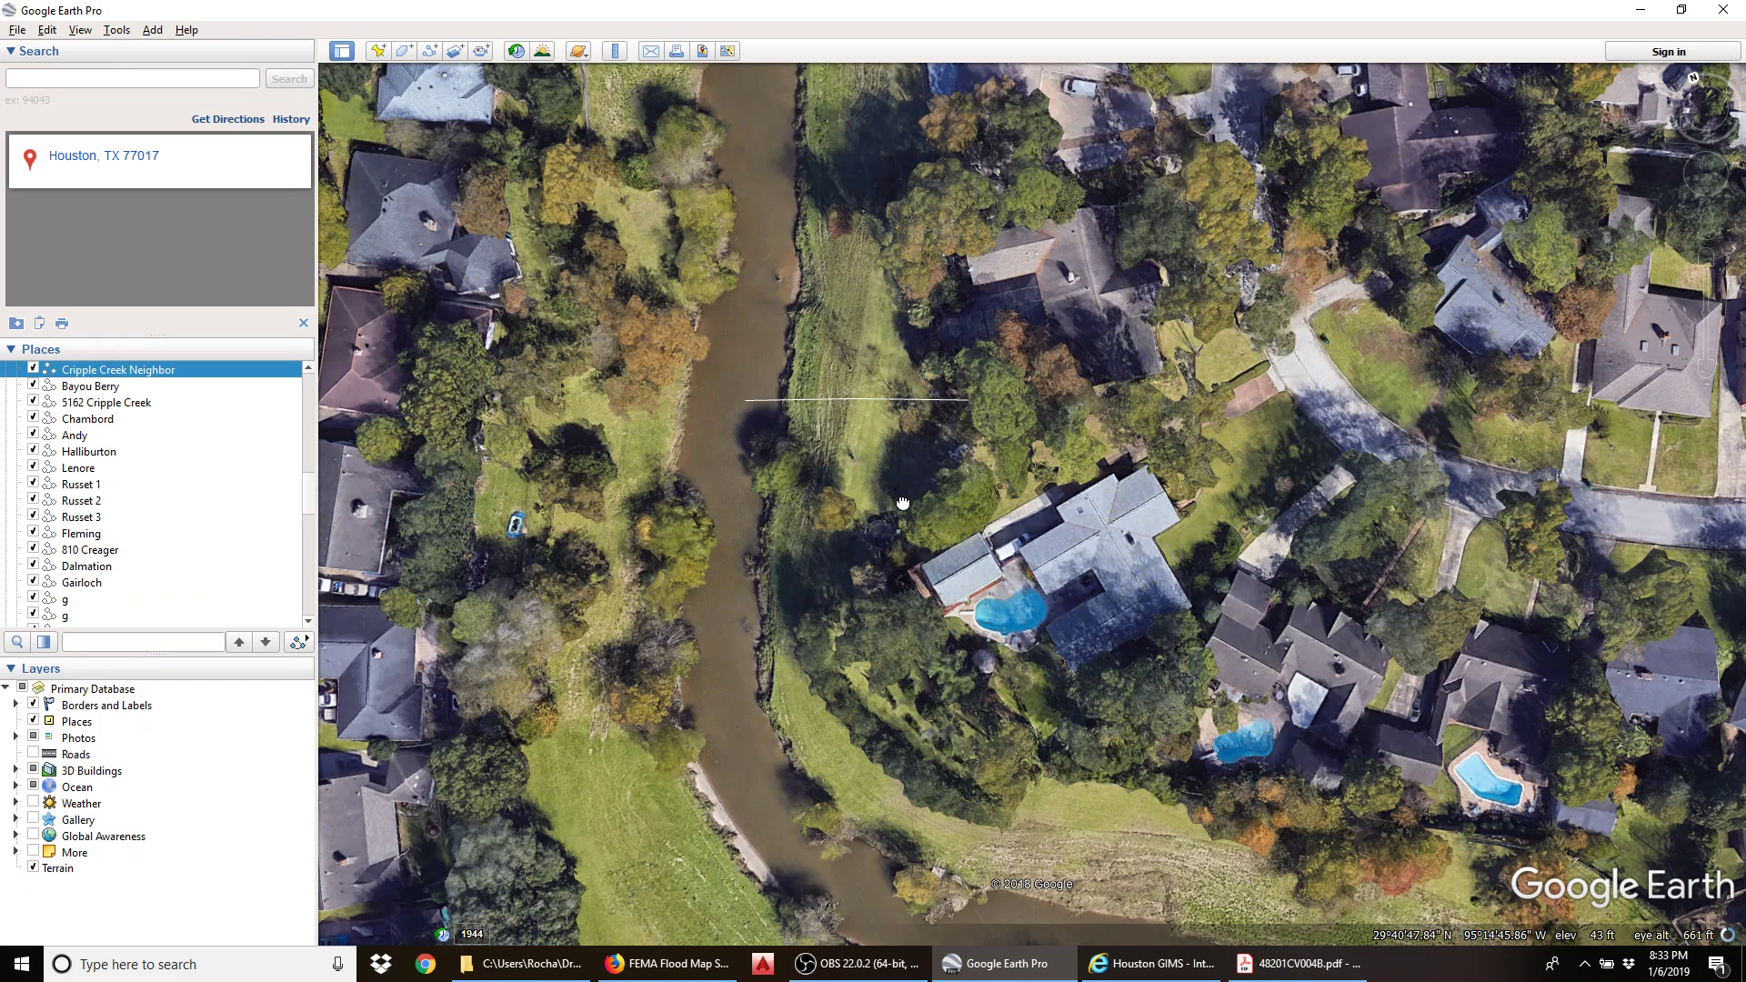
scroll(951, 457, "down", 1)
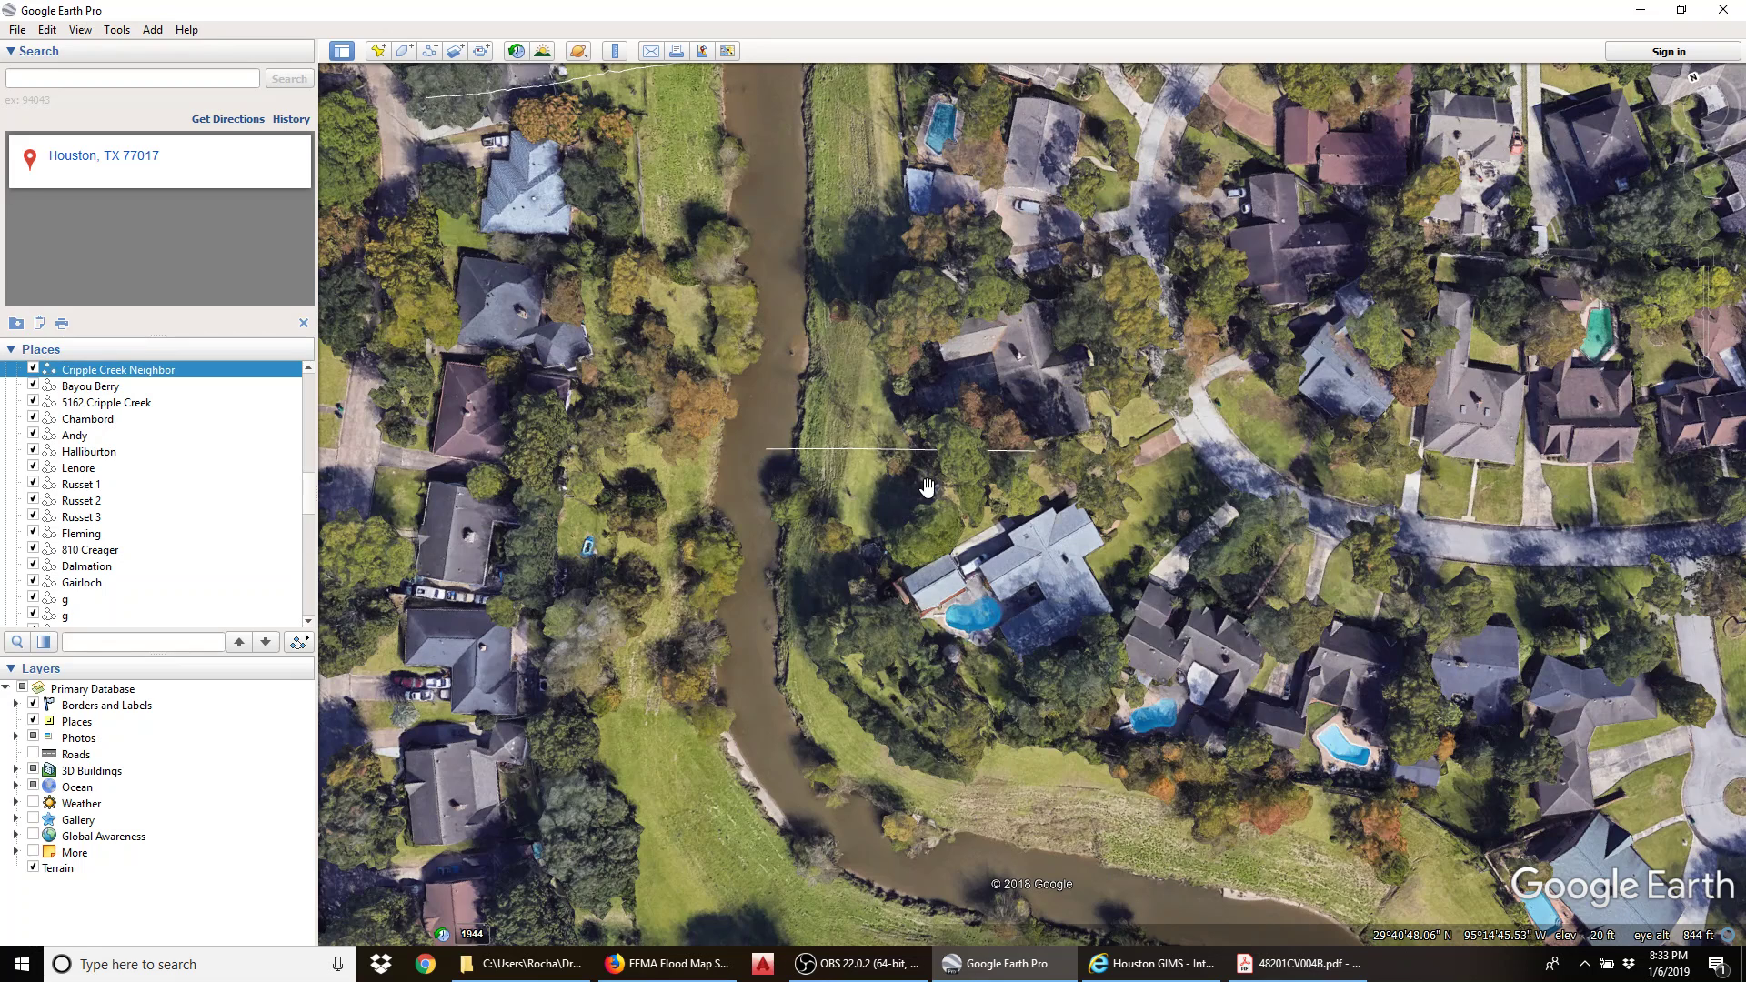
Step: Draw a path named Backyard 2, about 232 ft long, from the backyard into the bayou and show its elevation profile
left_click(429, 51)
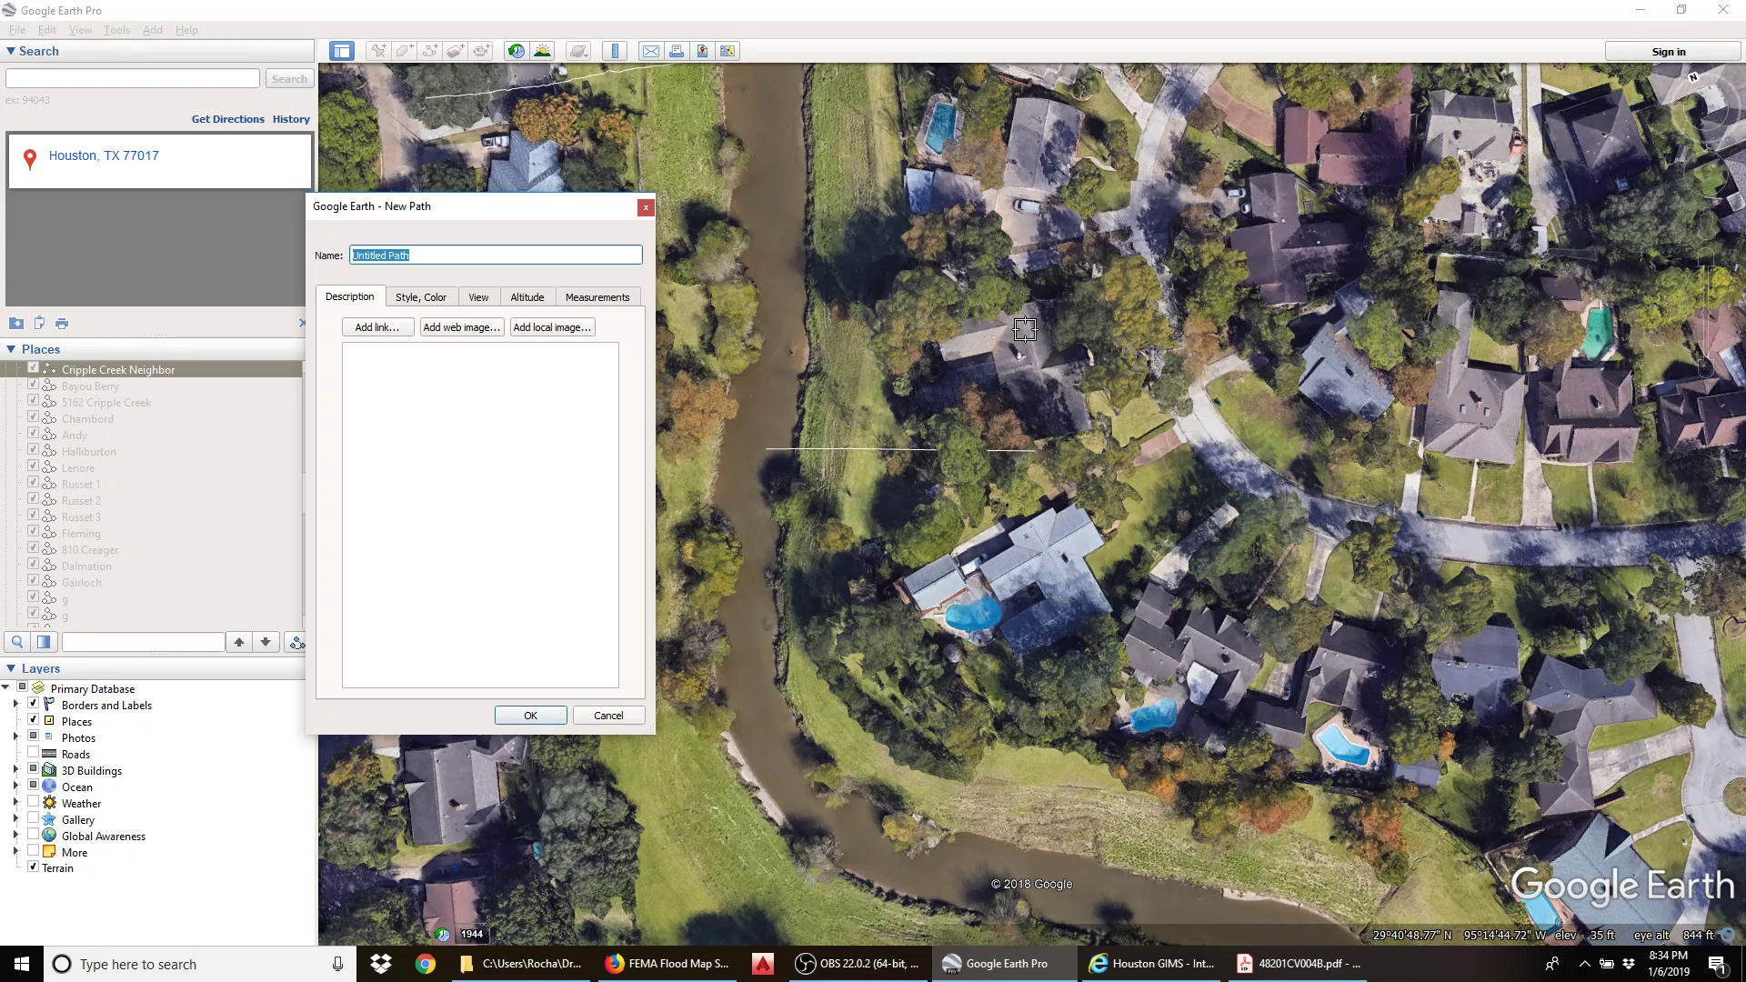
key("Escape")
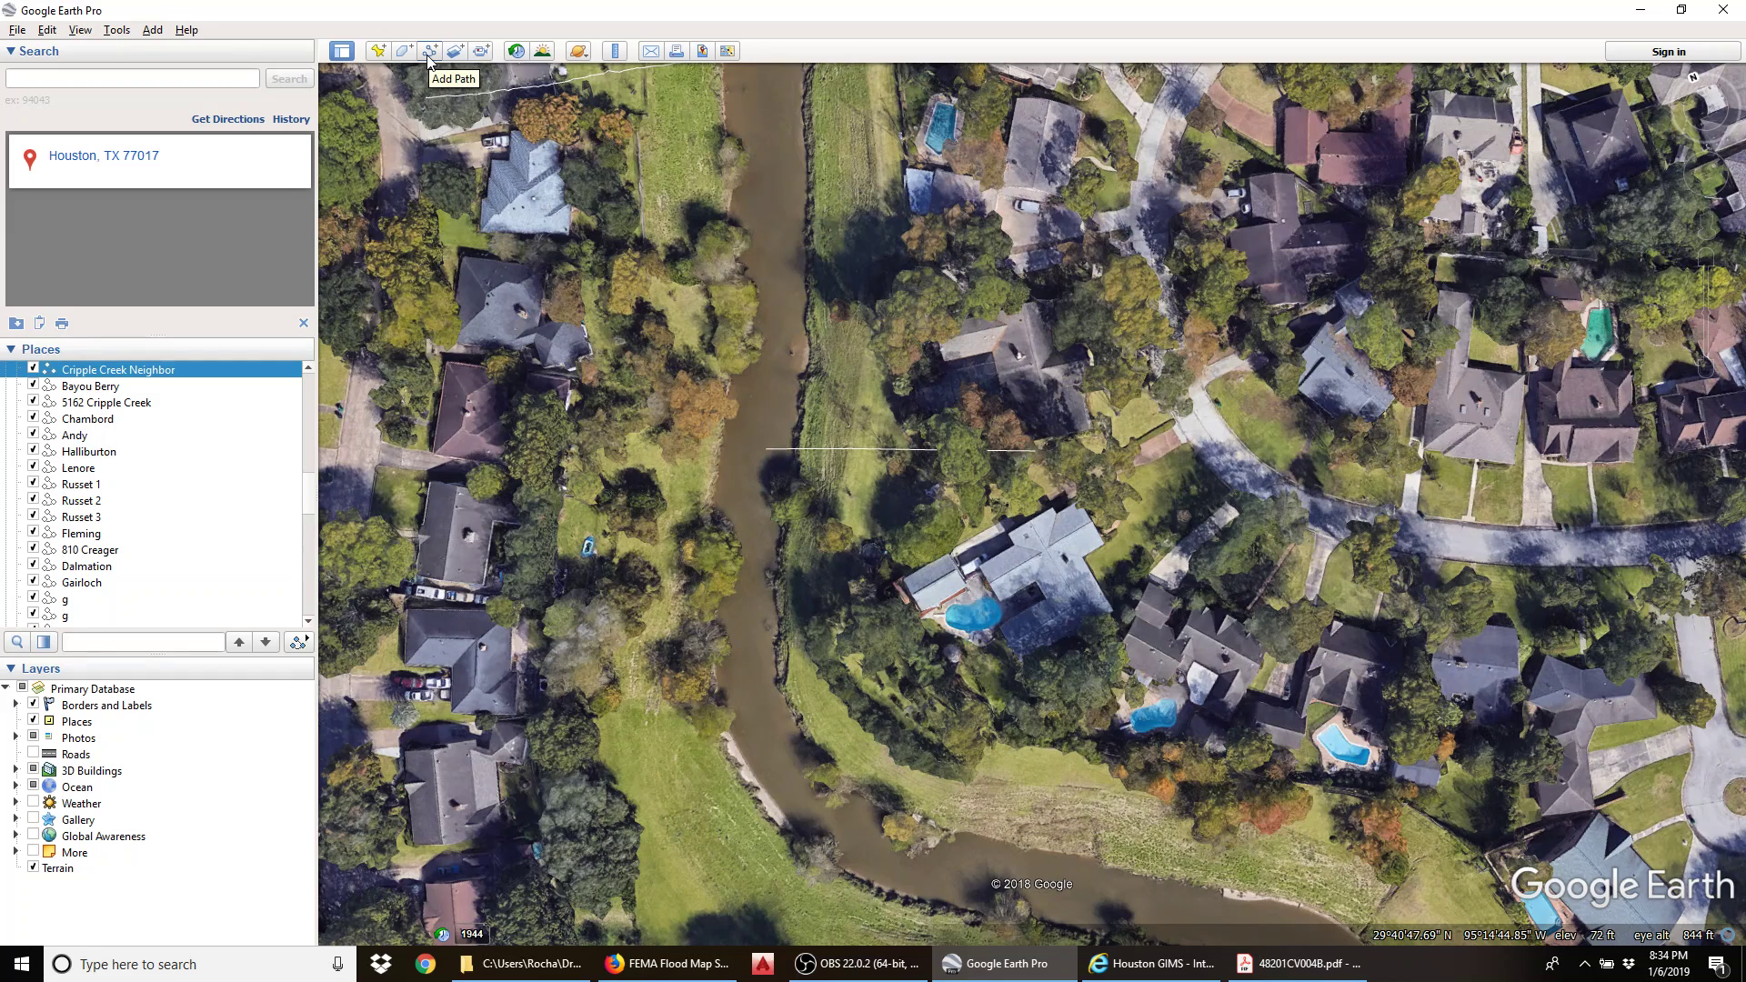
left_click(431, 56)
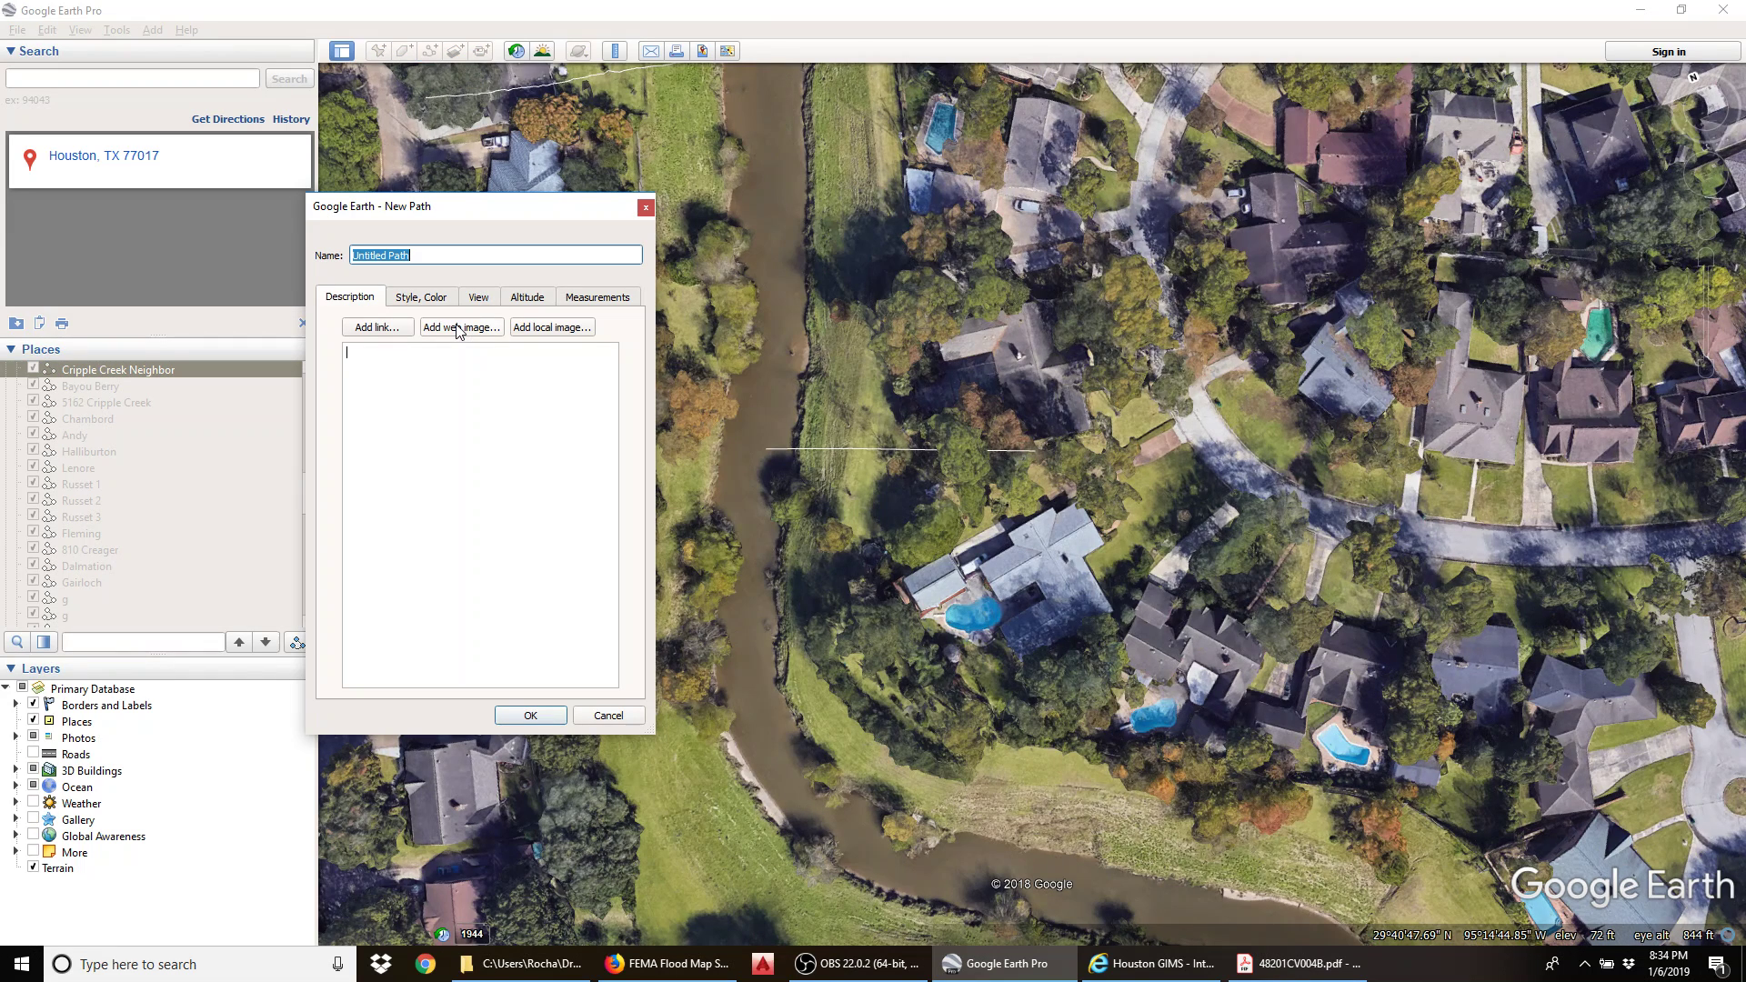
left_click(745, 479)
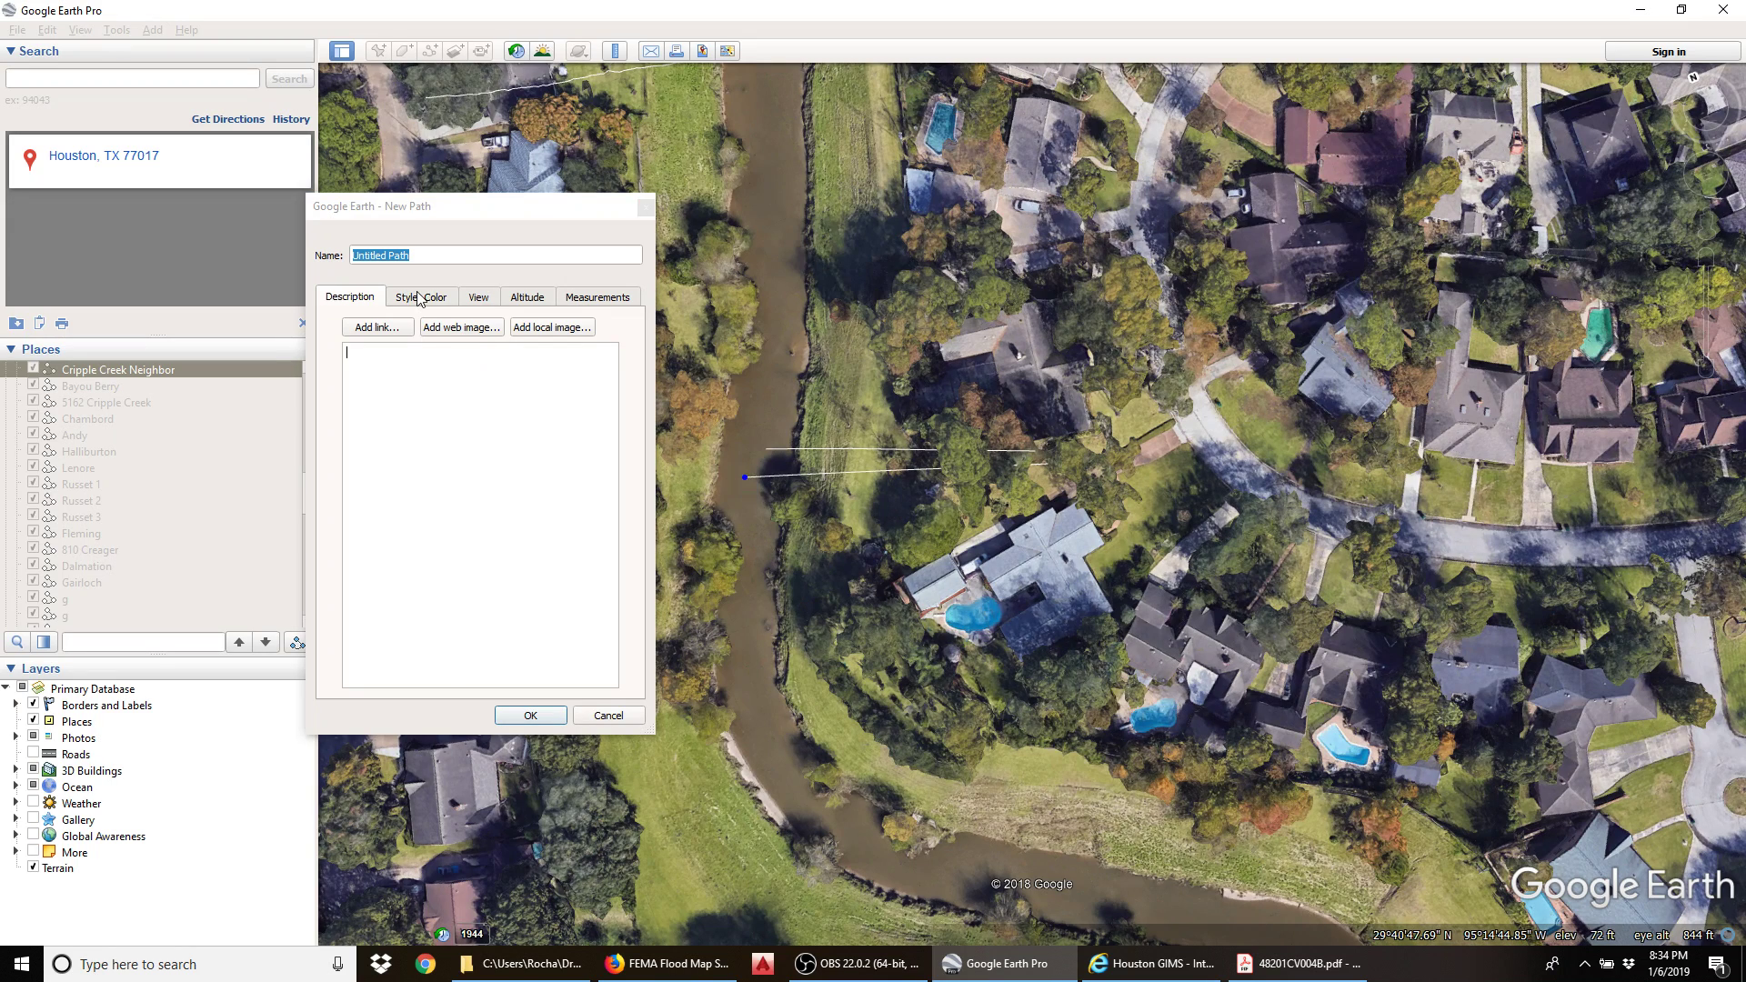
left_click(411, 257)
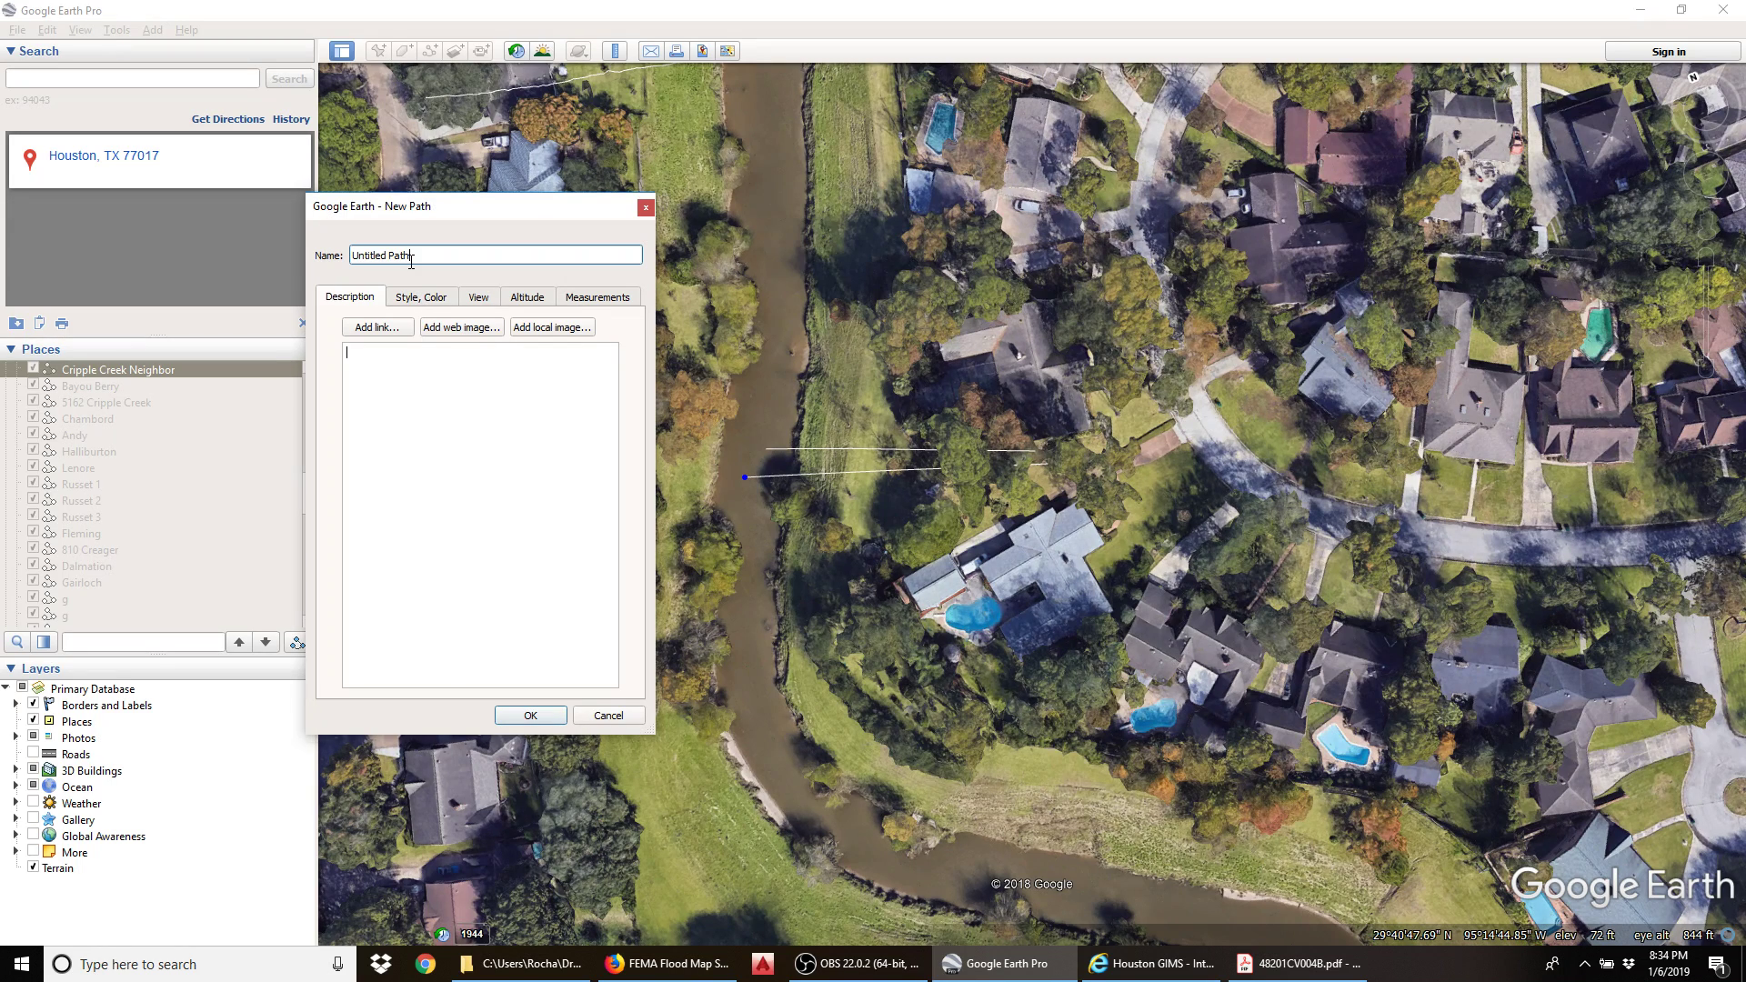
left_click_drag(411, 258, 315, 259)
type("Backyard 2")
left_click(537, 716)
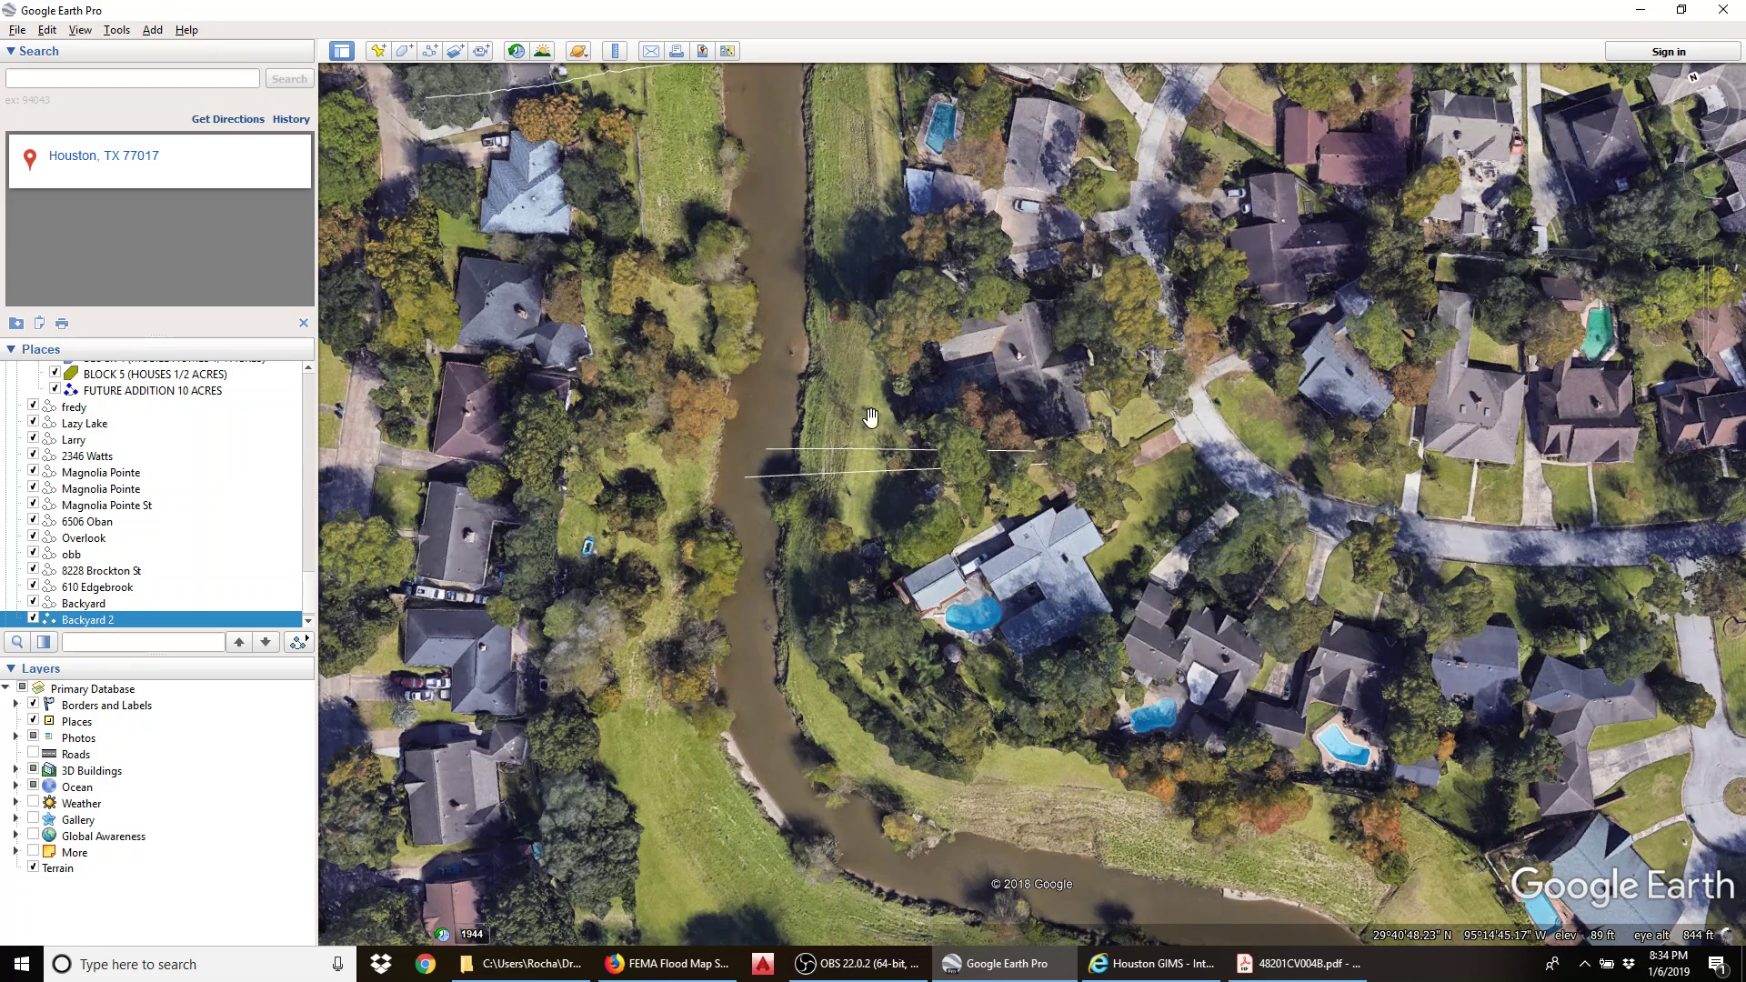
right_click(89, 622)
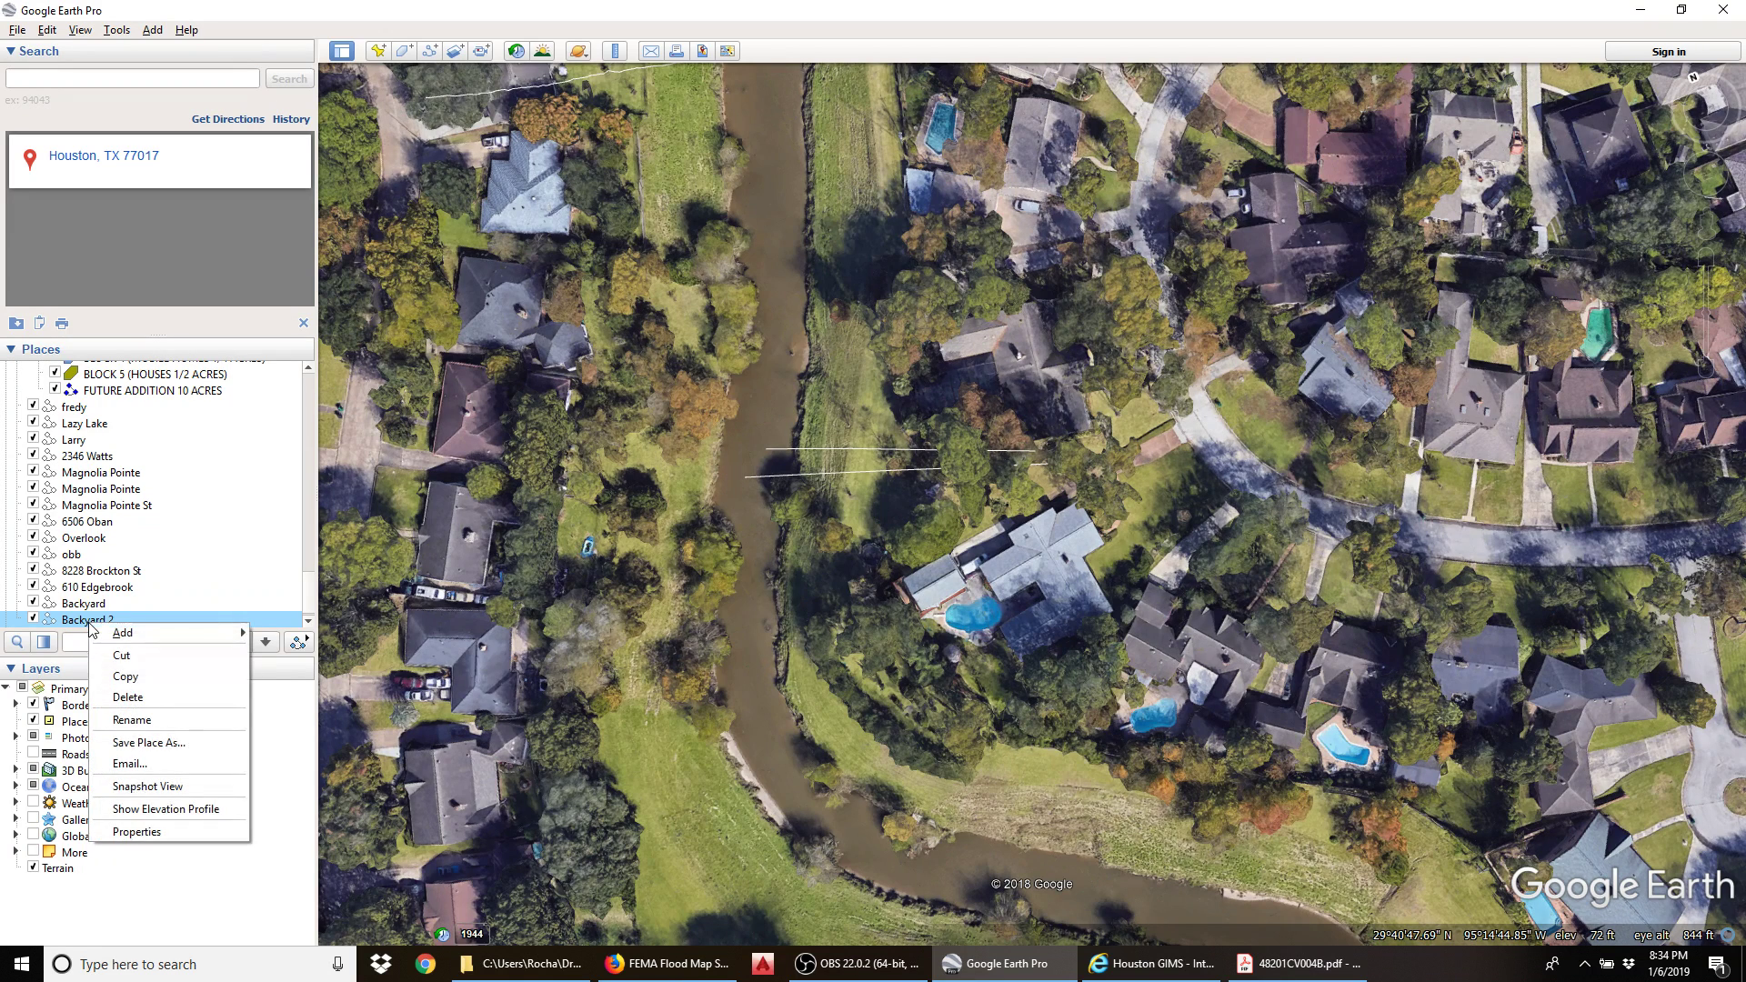
left_click(153, 809)
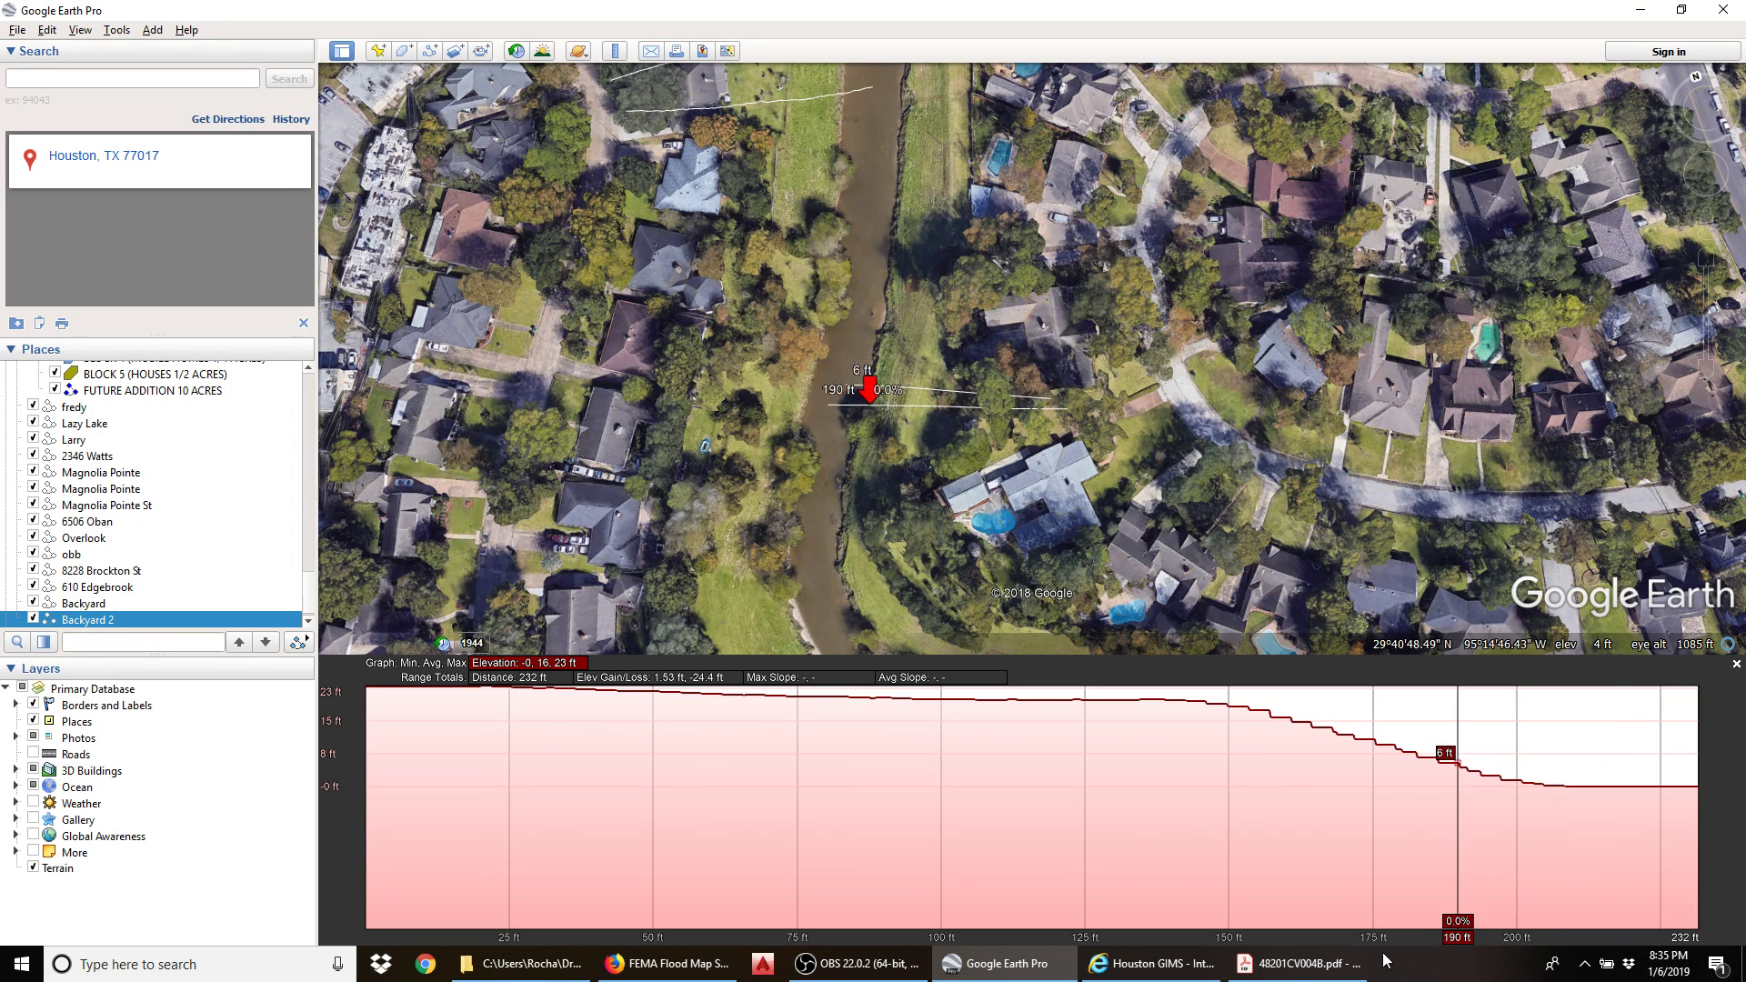
Step: Switch to Acrobat and examine the title block of 48201C0915M.pdf for its communities, map number and revision date
left_click(1301, 963)
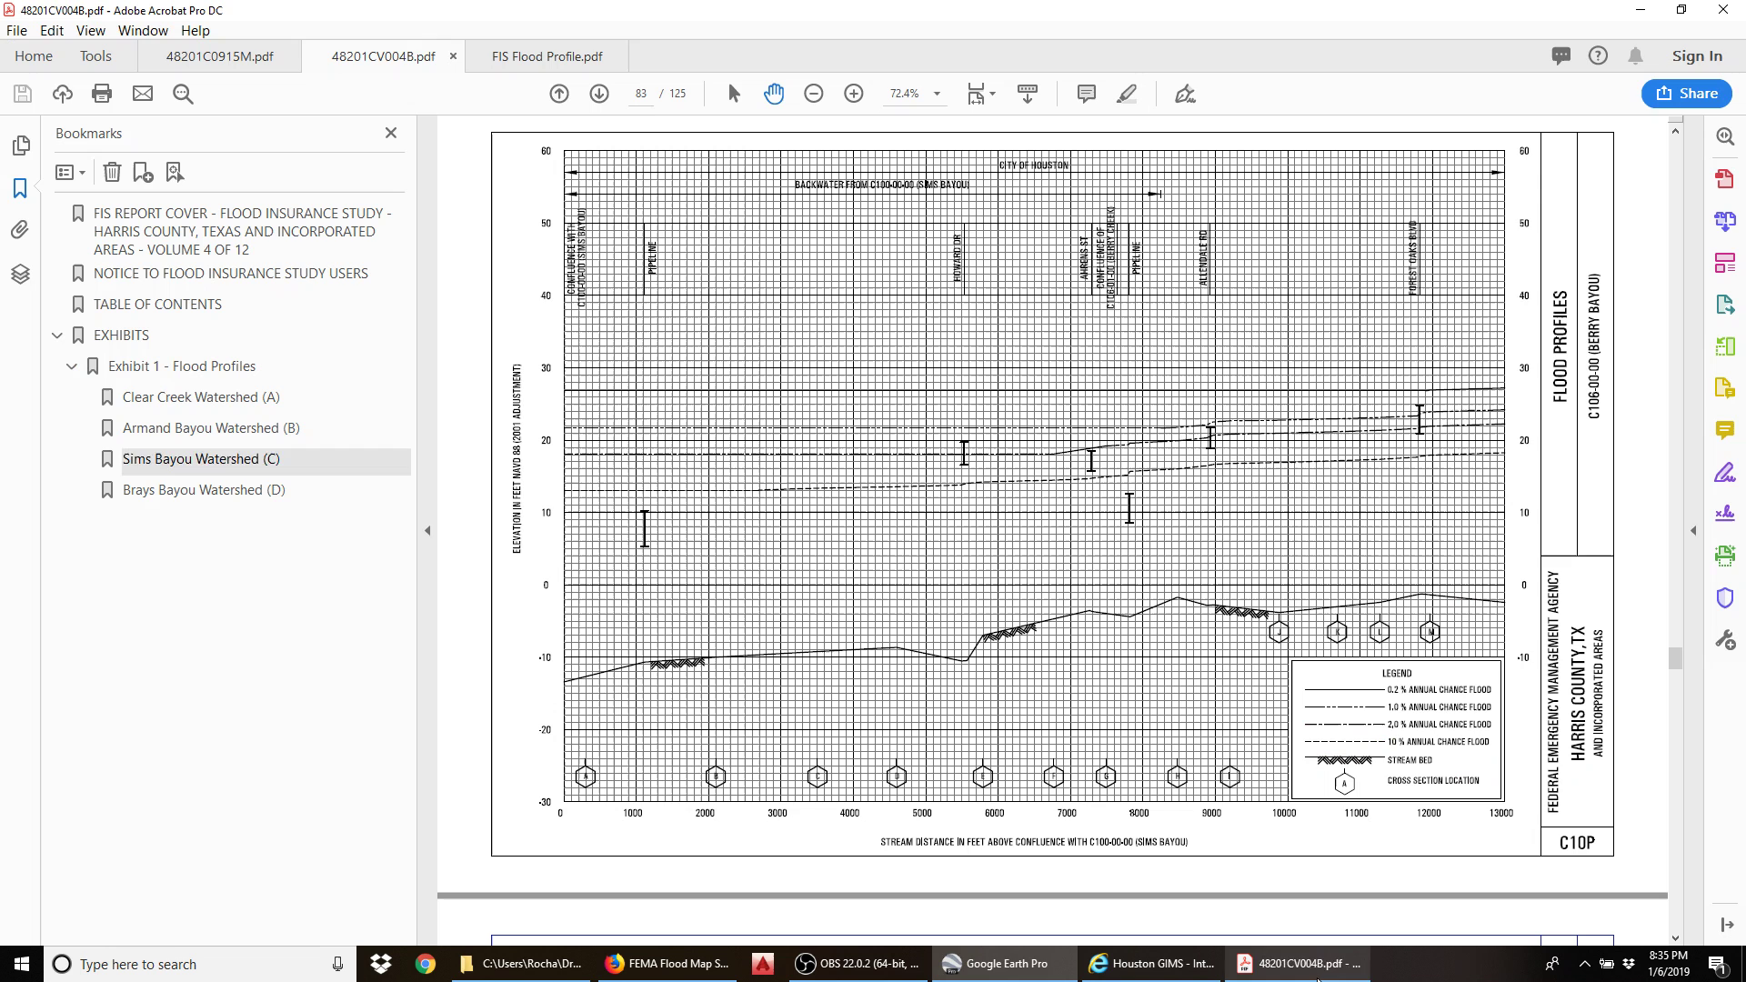
left_click(229, 57)
scroll(908, 474, "down", 3)
scroll(928, 482, "down", 2, "ctrl")
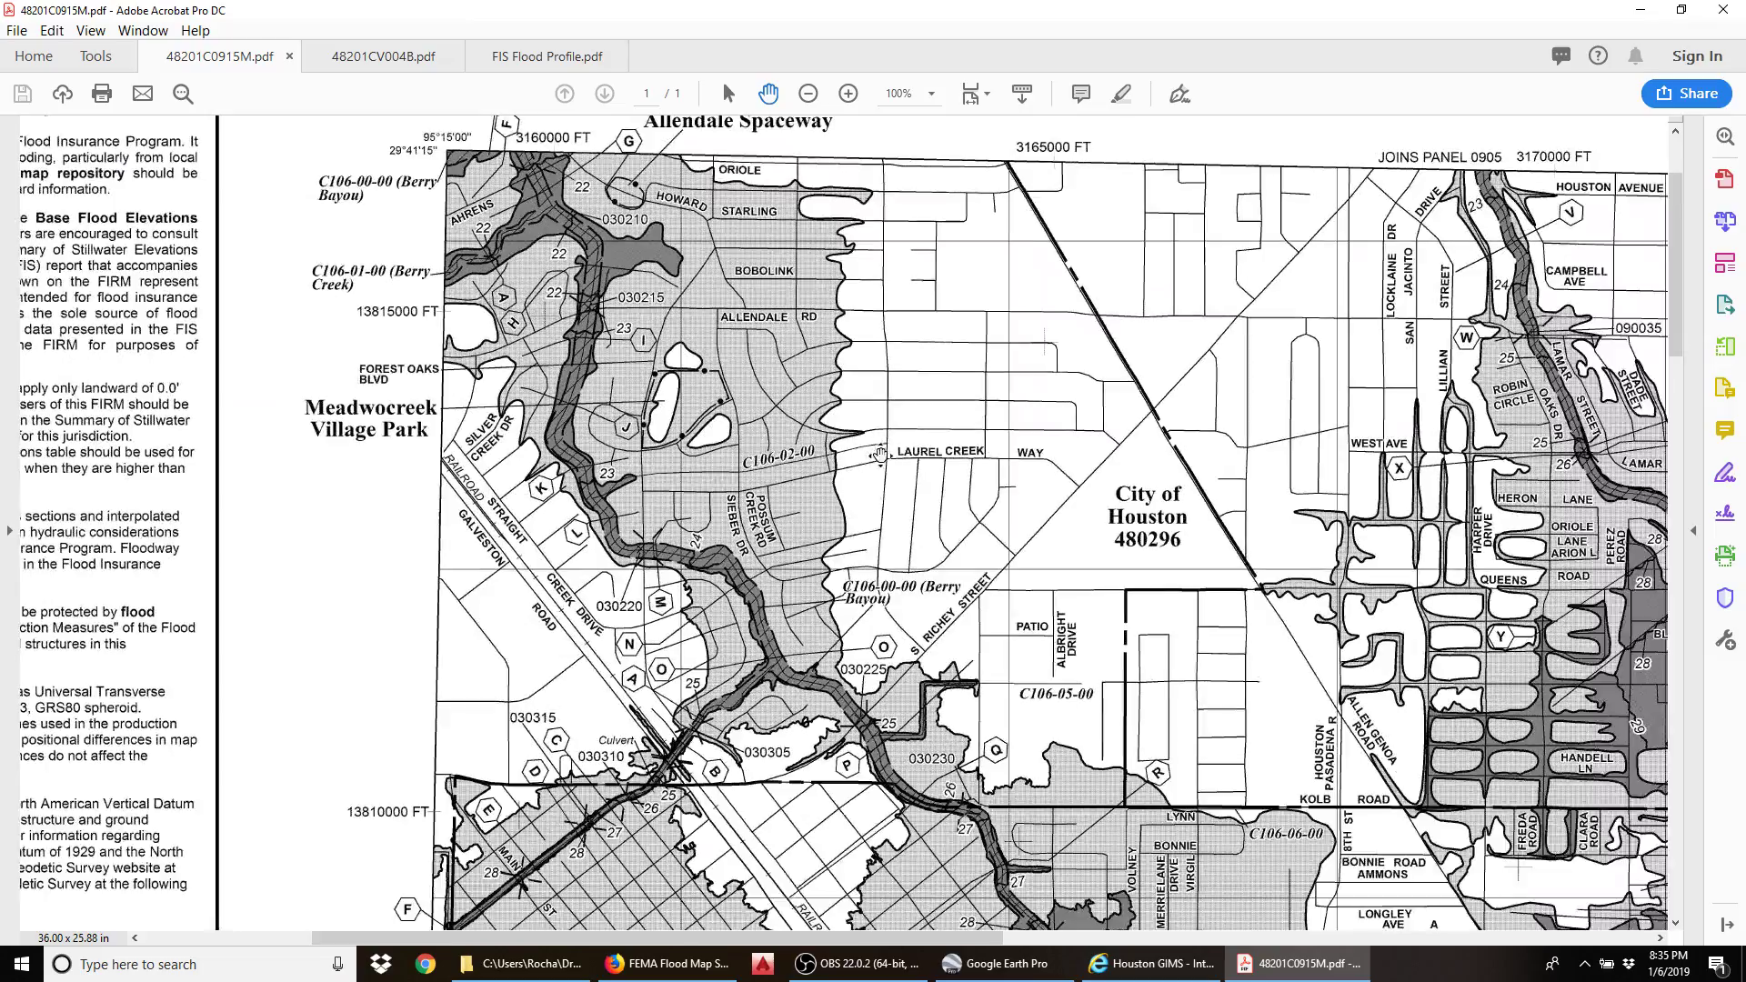
scroll(946, 491, "down", 5)
scroll(961, 499, "down", 3, "ctrl")
scroll(1587, 642, "up", 2, "ctrl")
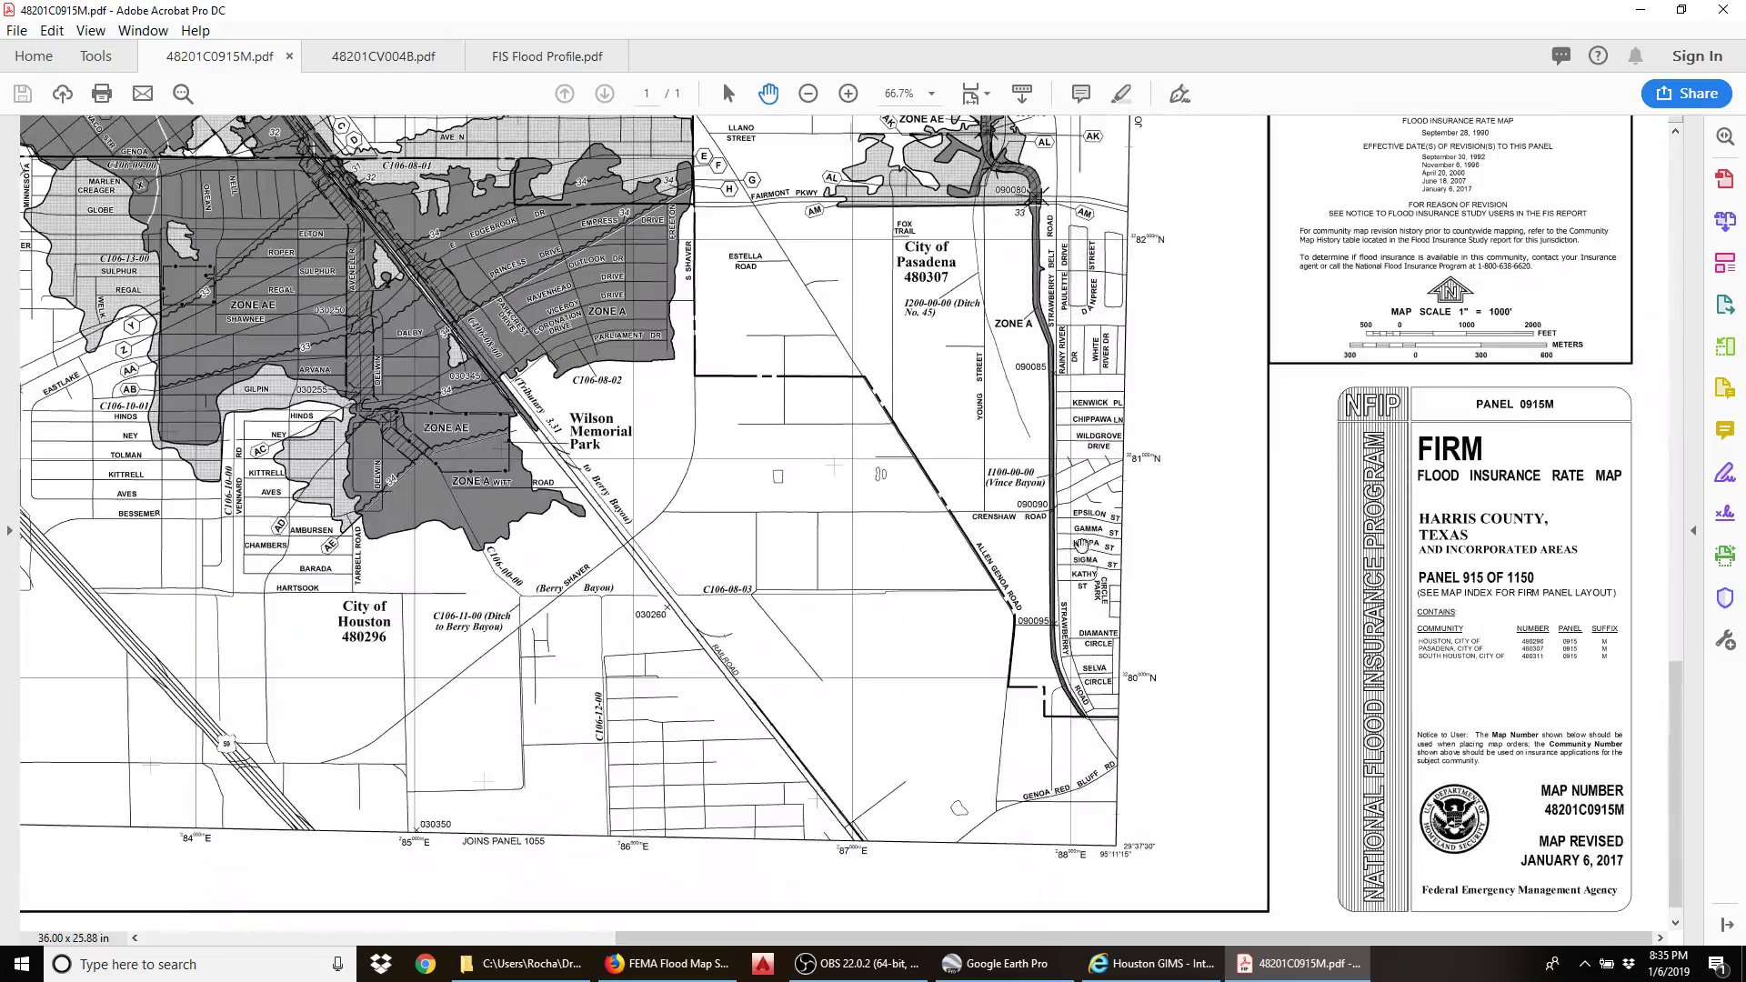
scroll(1586, 641, "up", 3, "ctrl")
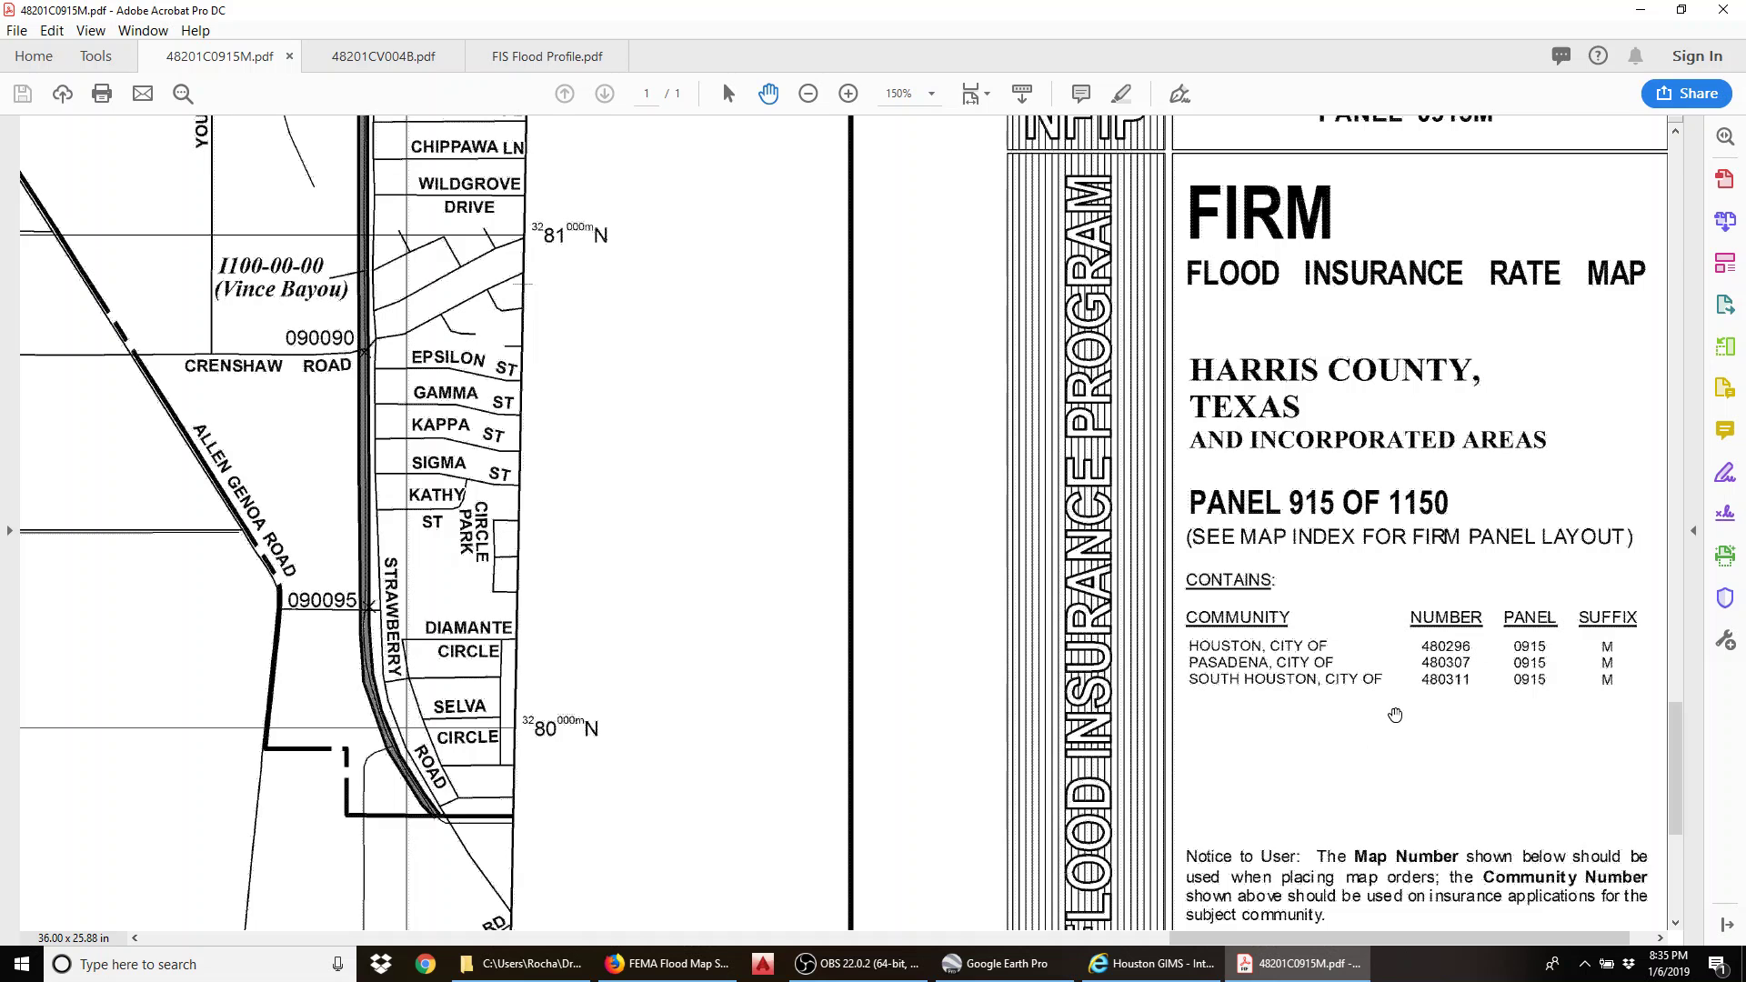
scroll(1410, 693, "right", 2)
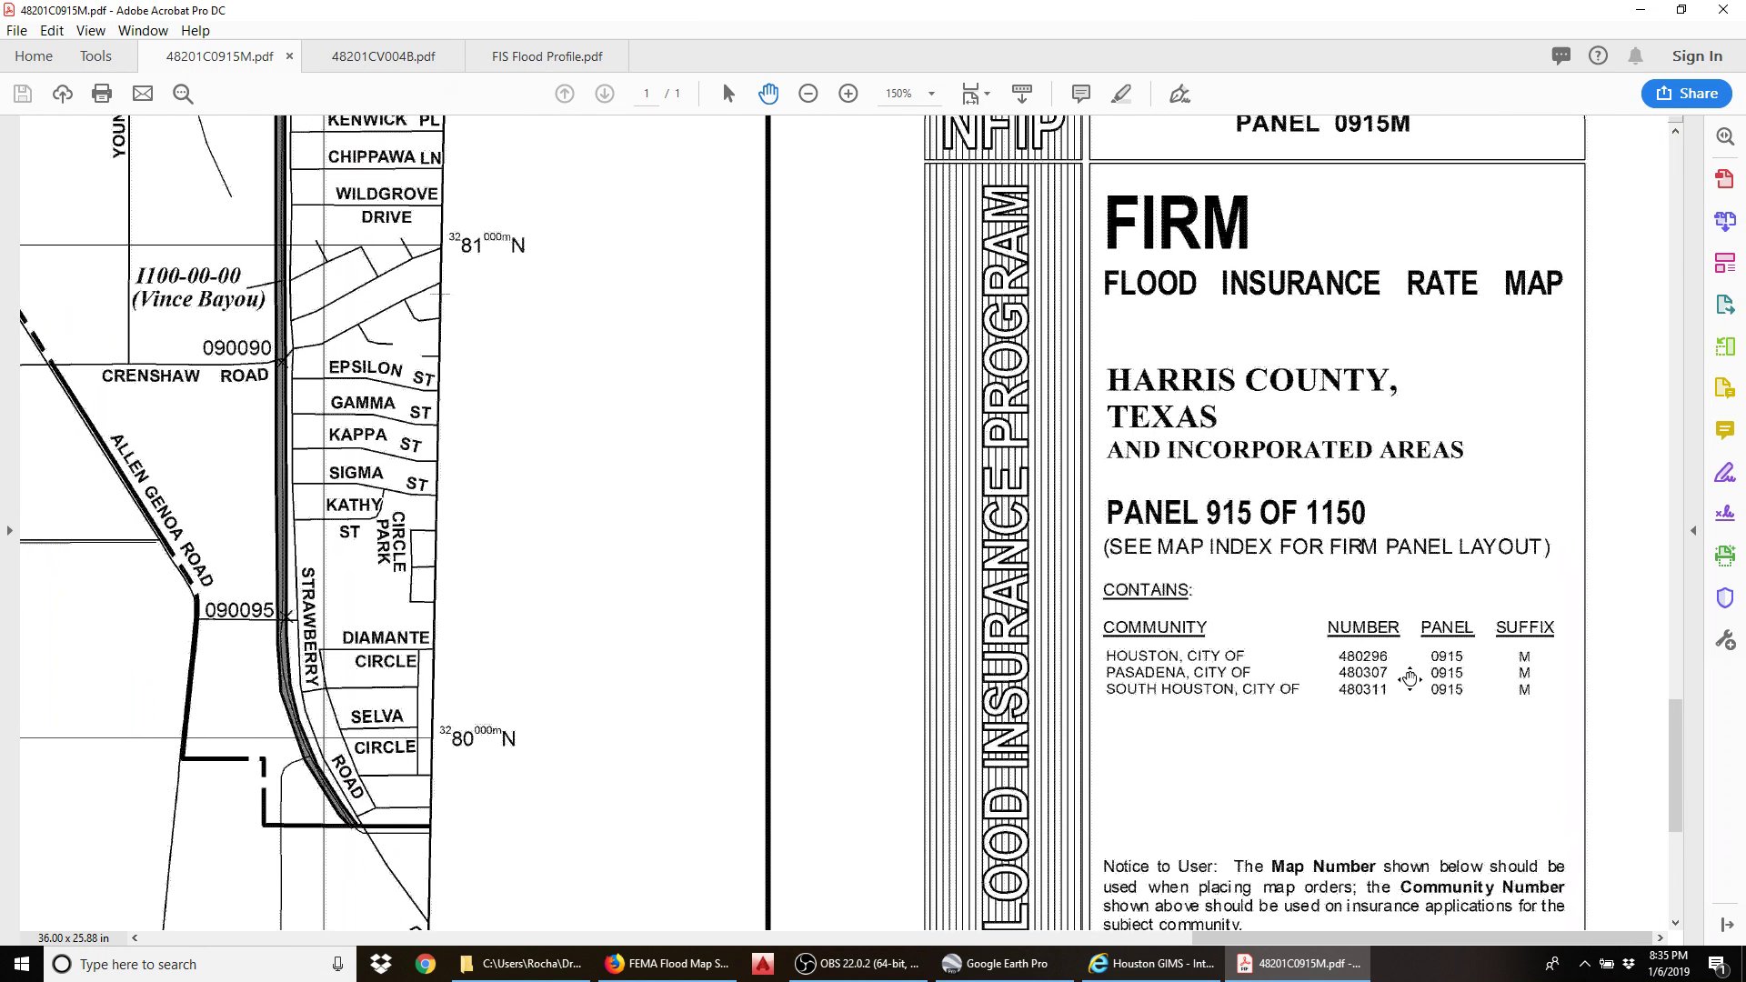
scroll(1421, 693, "down", 3)
scroll(1474, 639, "down", 3)
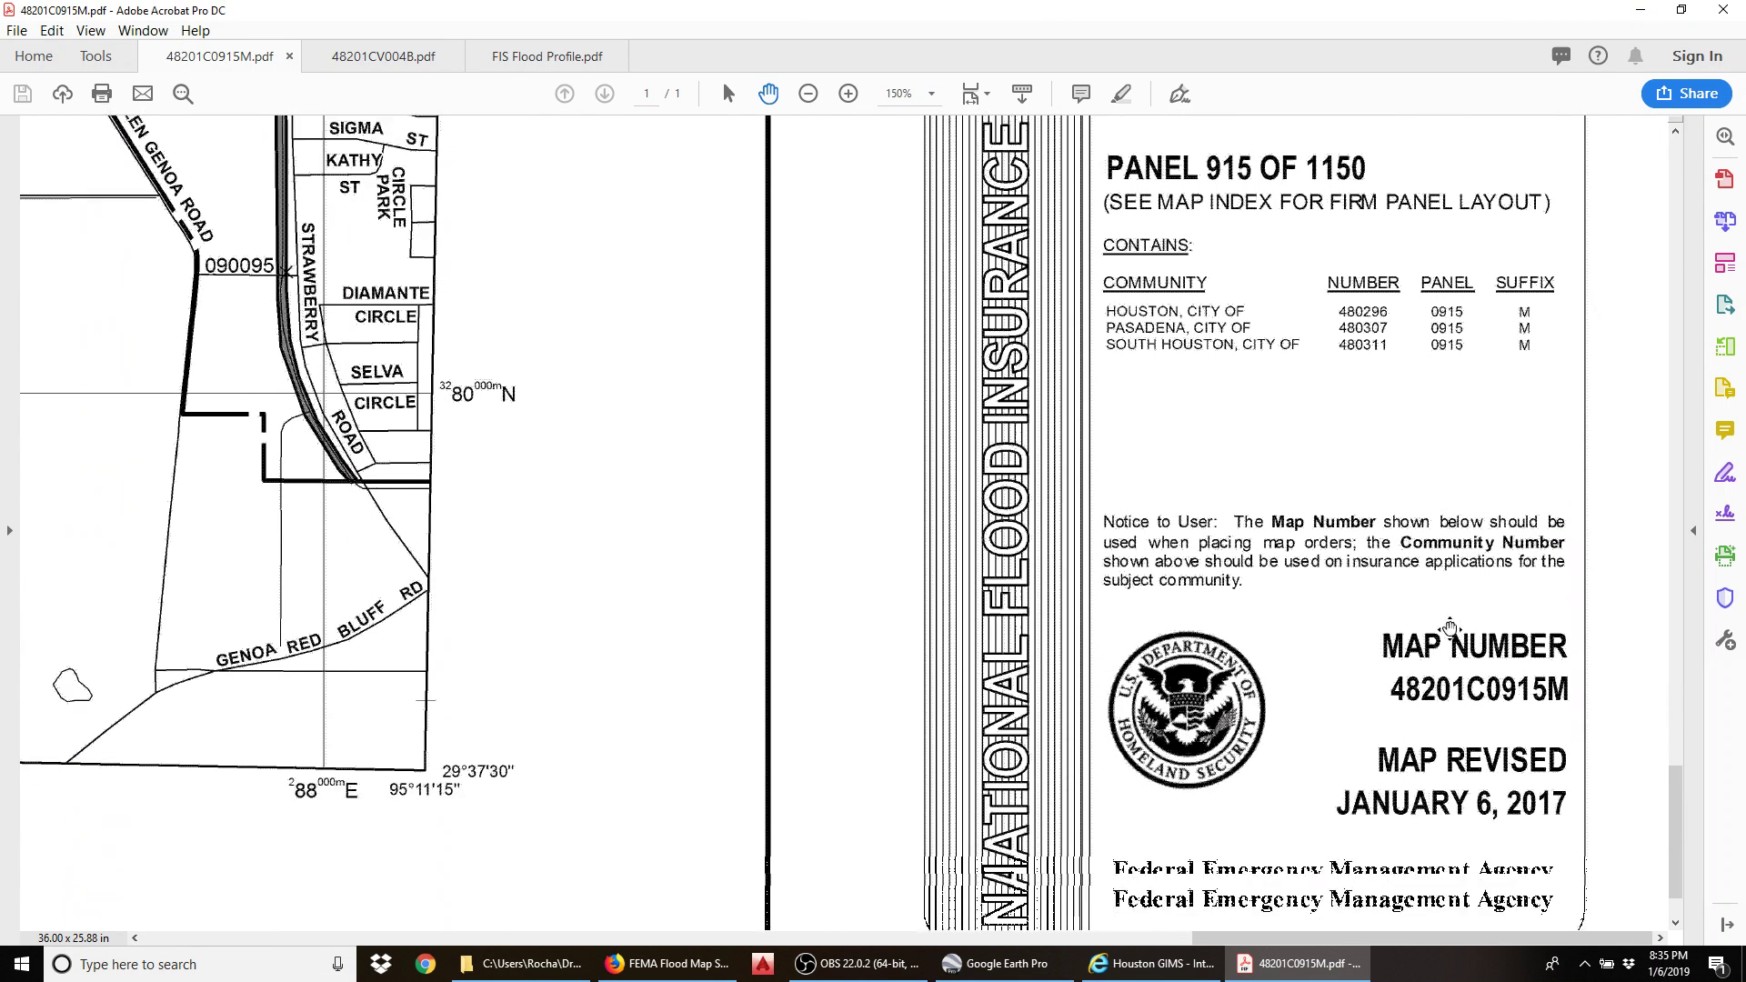
scroll(1443, 634, "left", 2)
scroll(1443, 633, "up", 12)
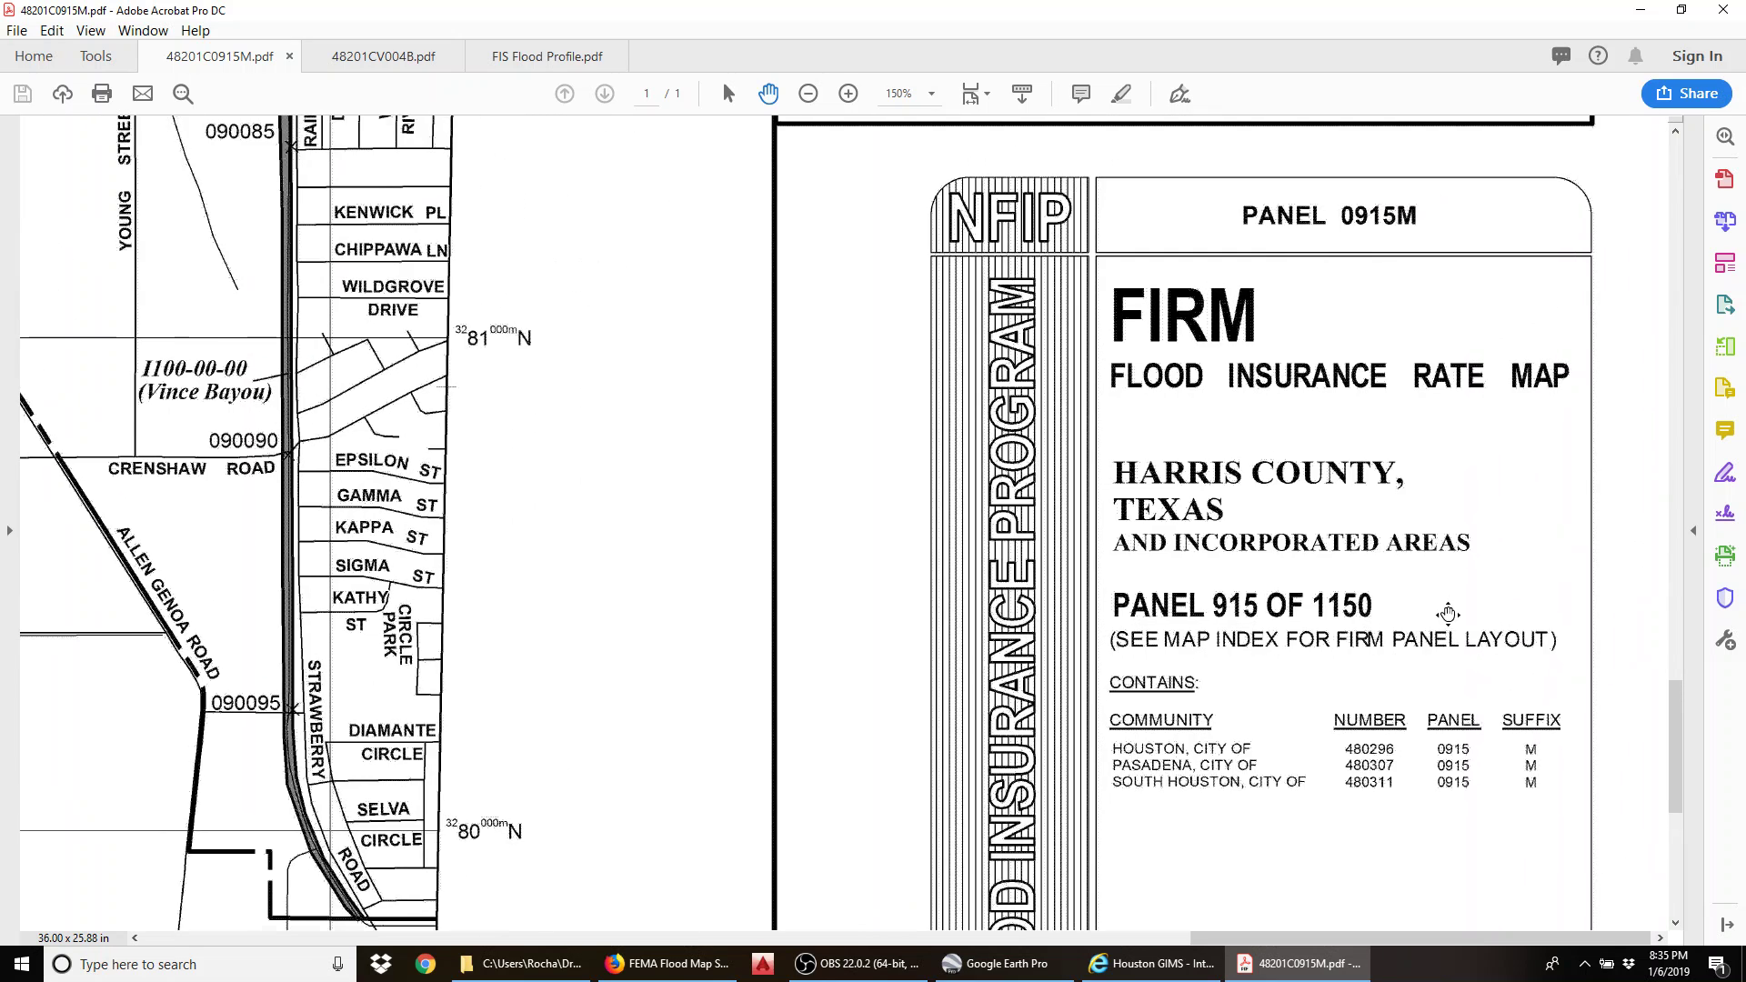
Step: Examine the FIRM panel's revision dates and legend, focusing on the Base Flood Elevation symbols and vertical datum note
scroll(1455, 596, "right", 2)
scroll(1460, 580, "up", 8)
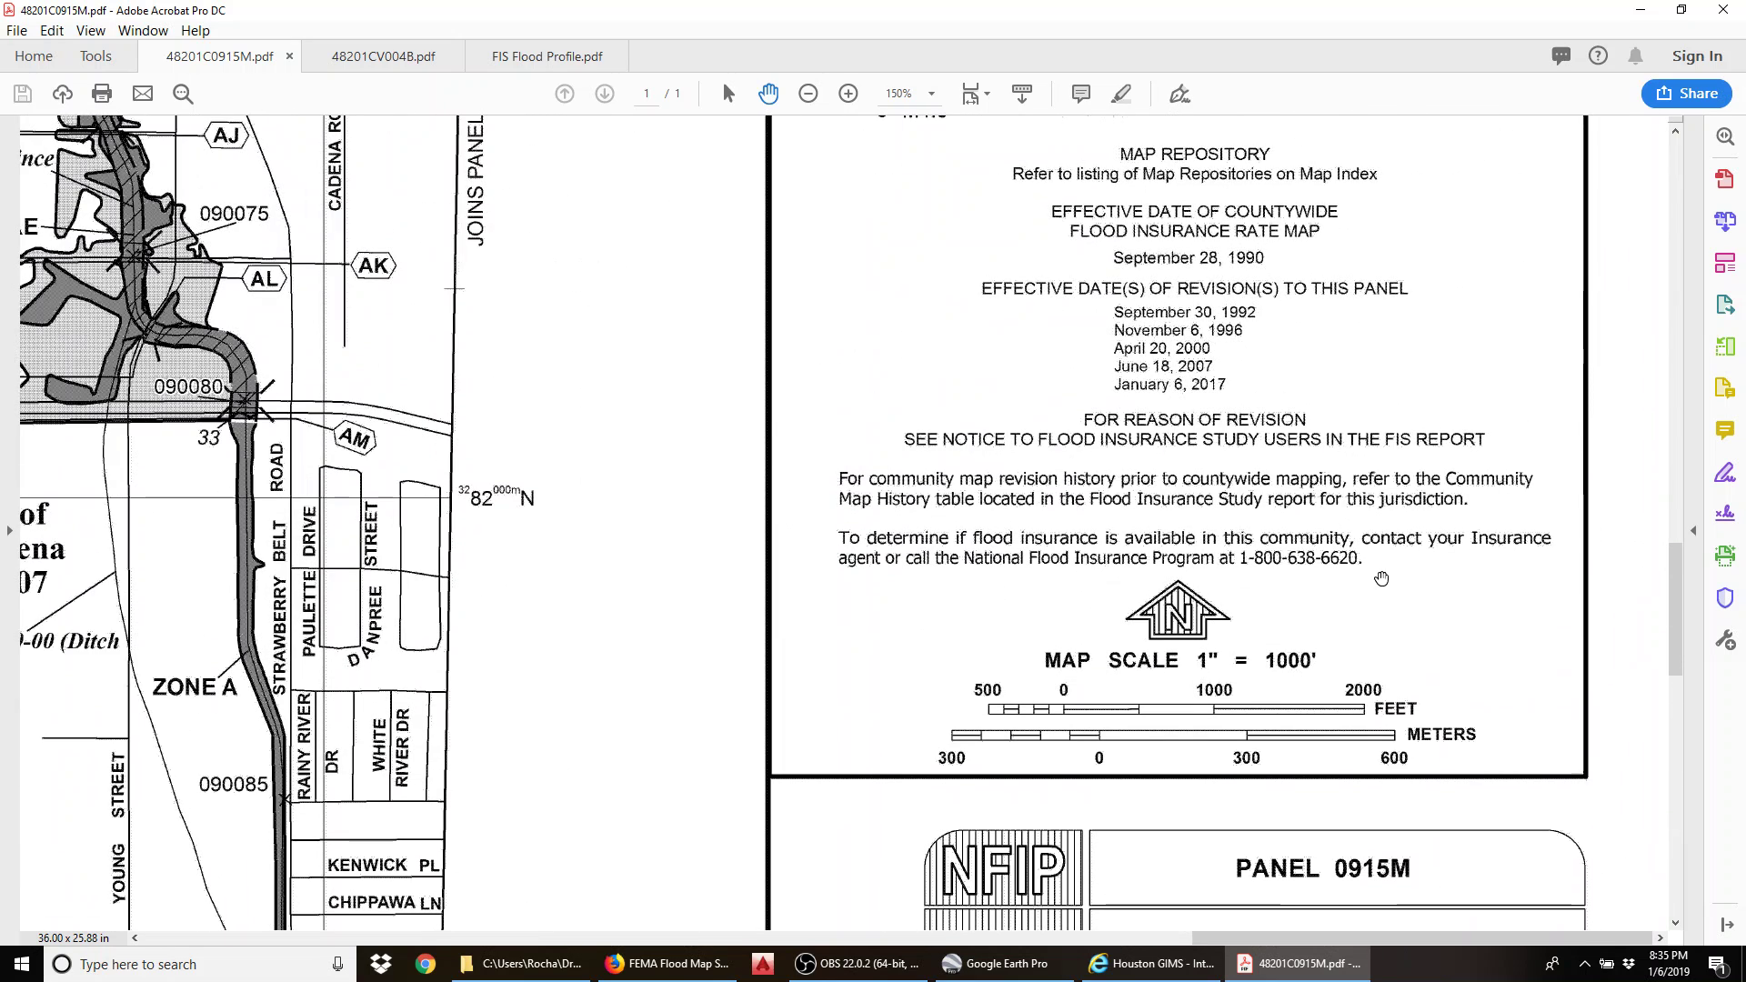
scroll(1385, 606, "up", 2)
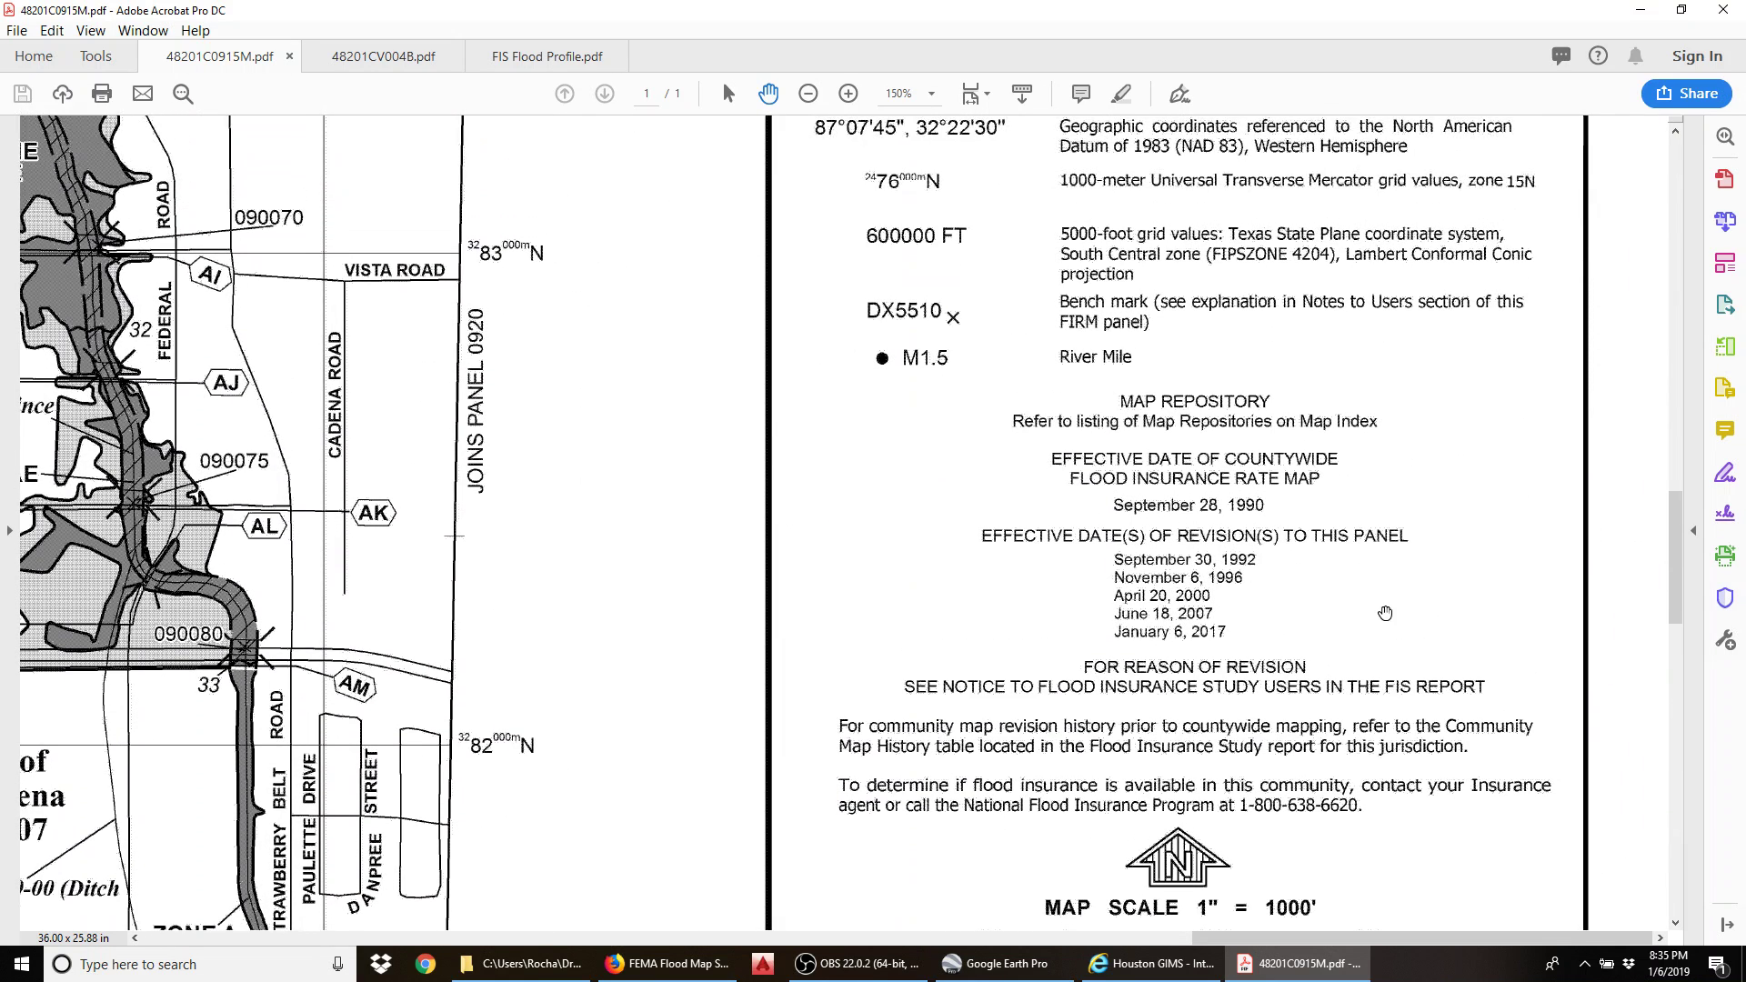
scroll(1399, 573, "up", 5)
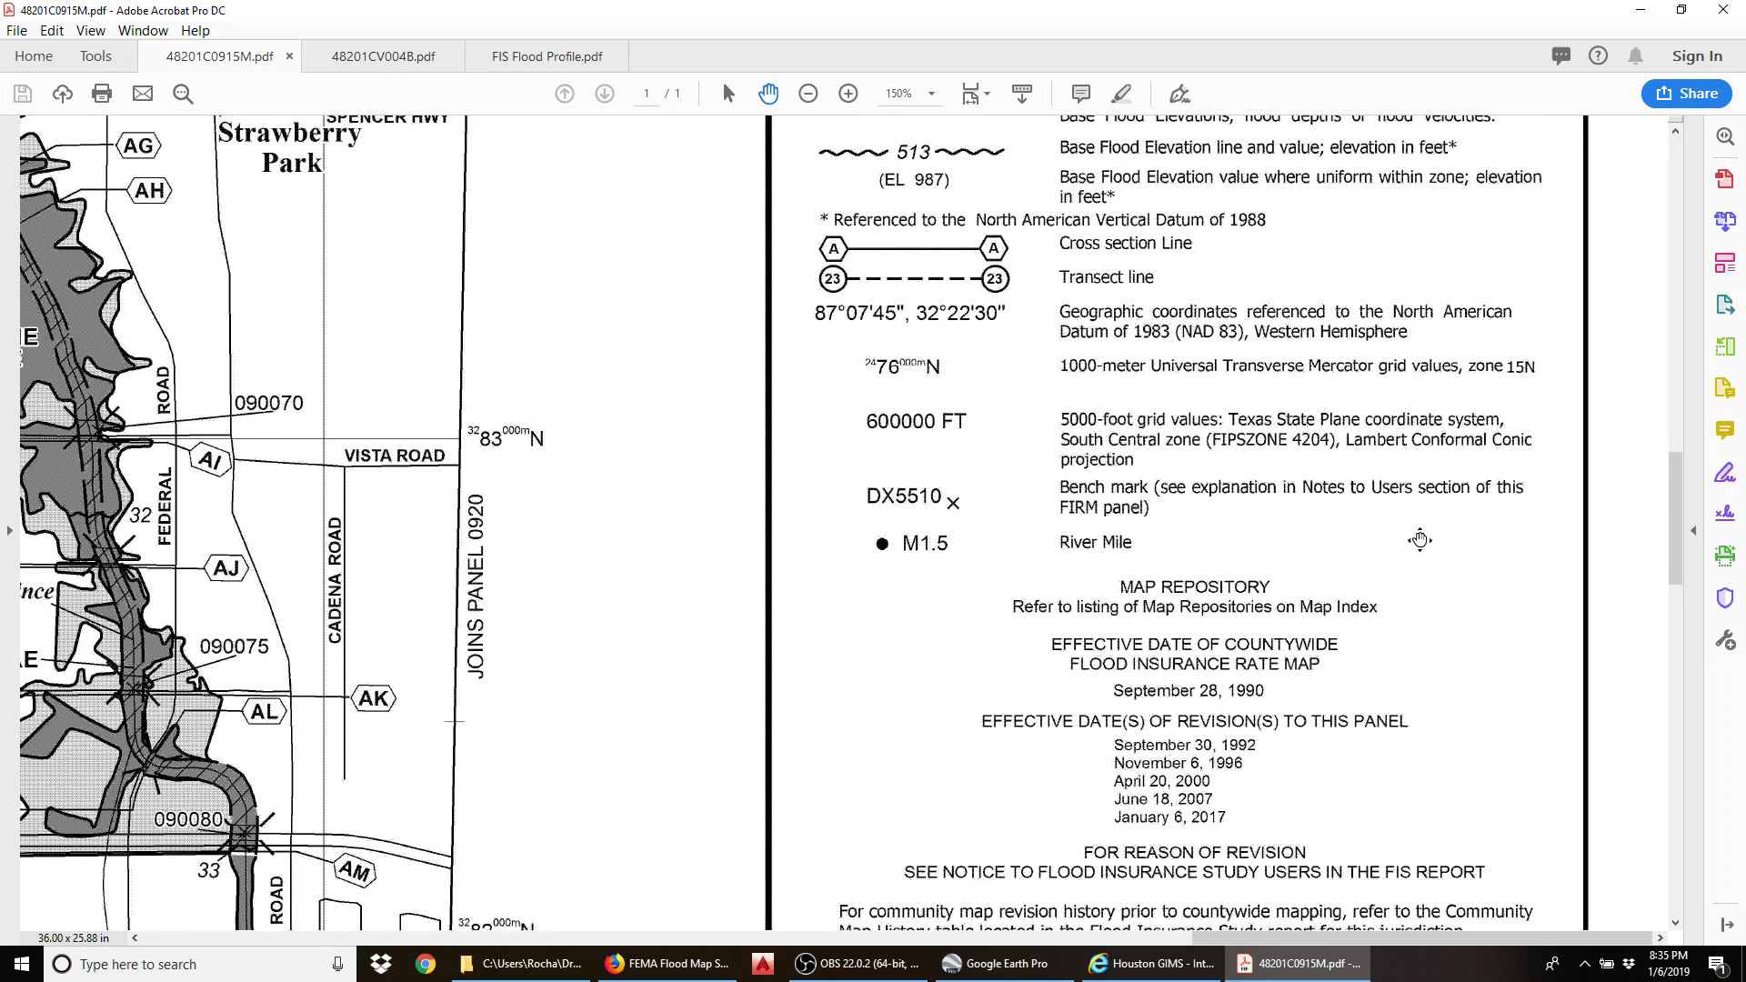
scroll(1288, 556, "up", 1)
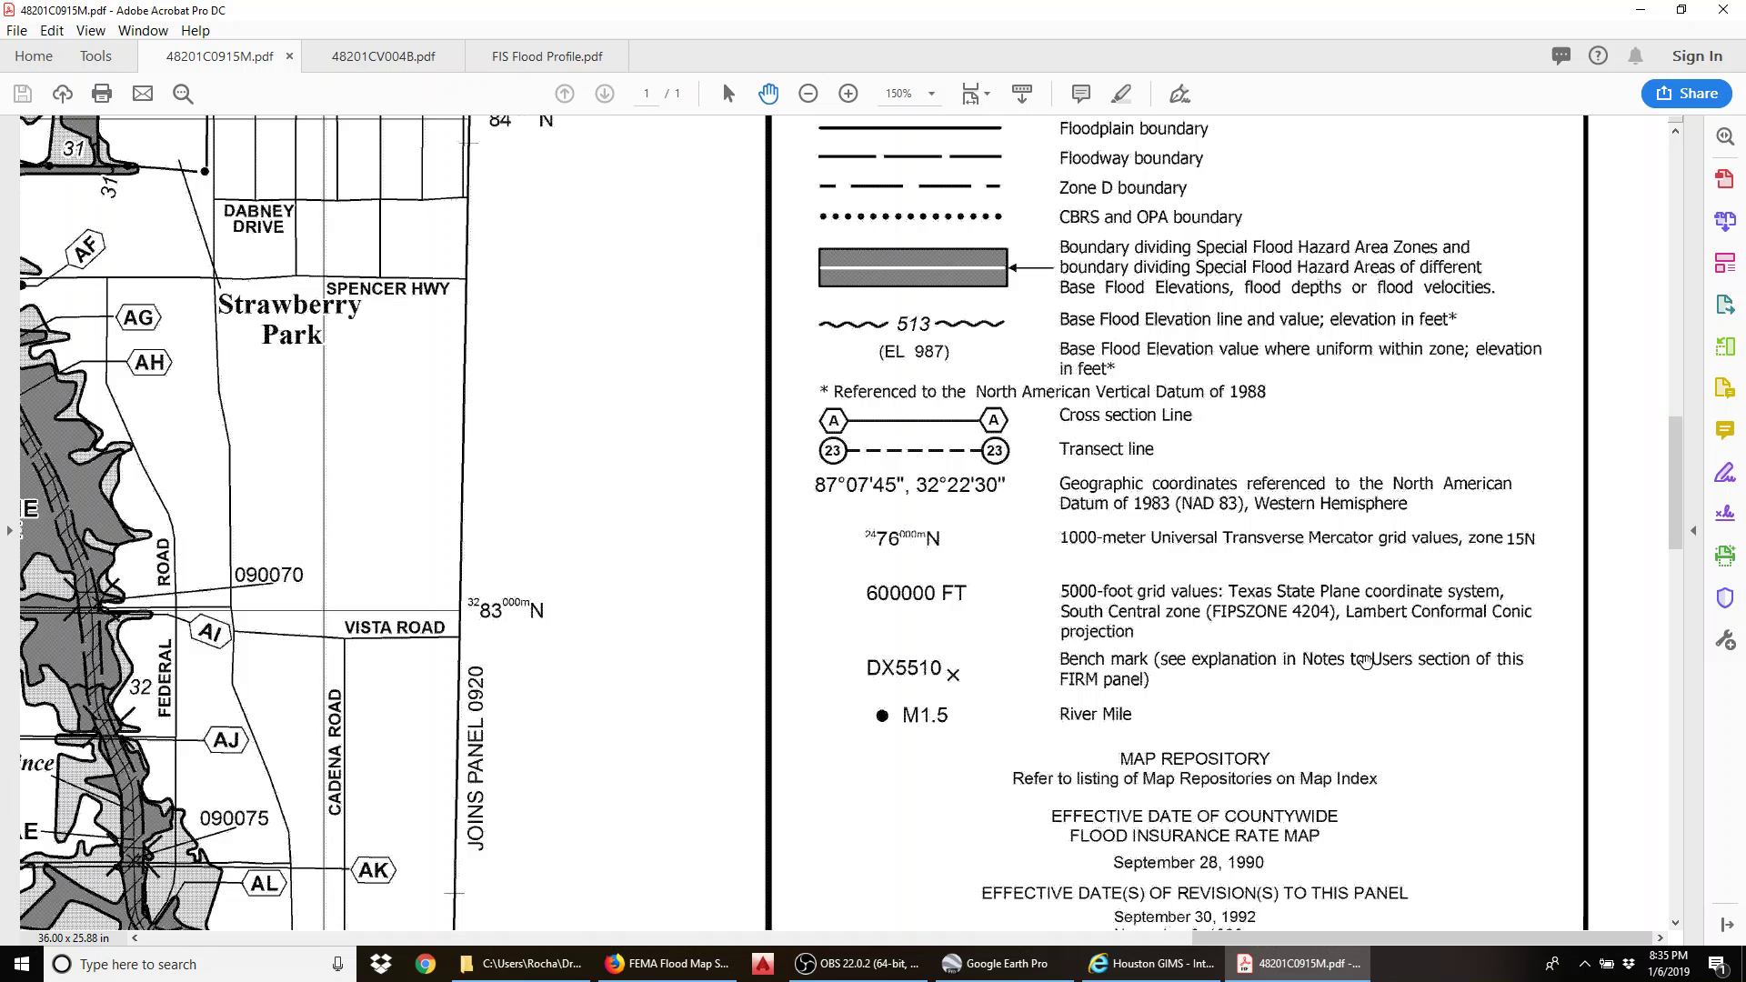
scroll(1355, 636, "up", 1)
scroll(1355, 637, "up", 2)
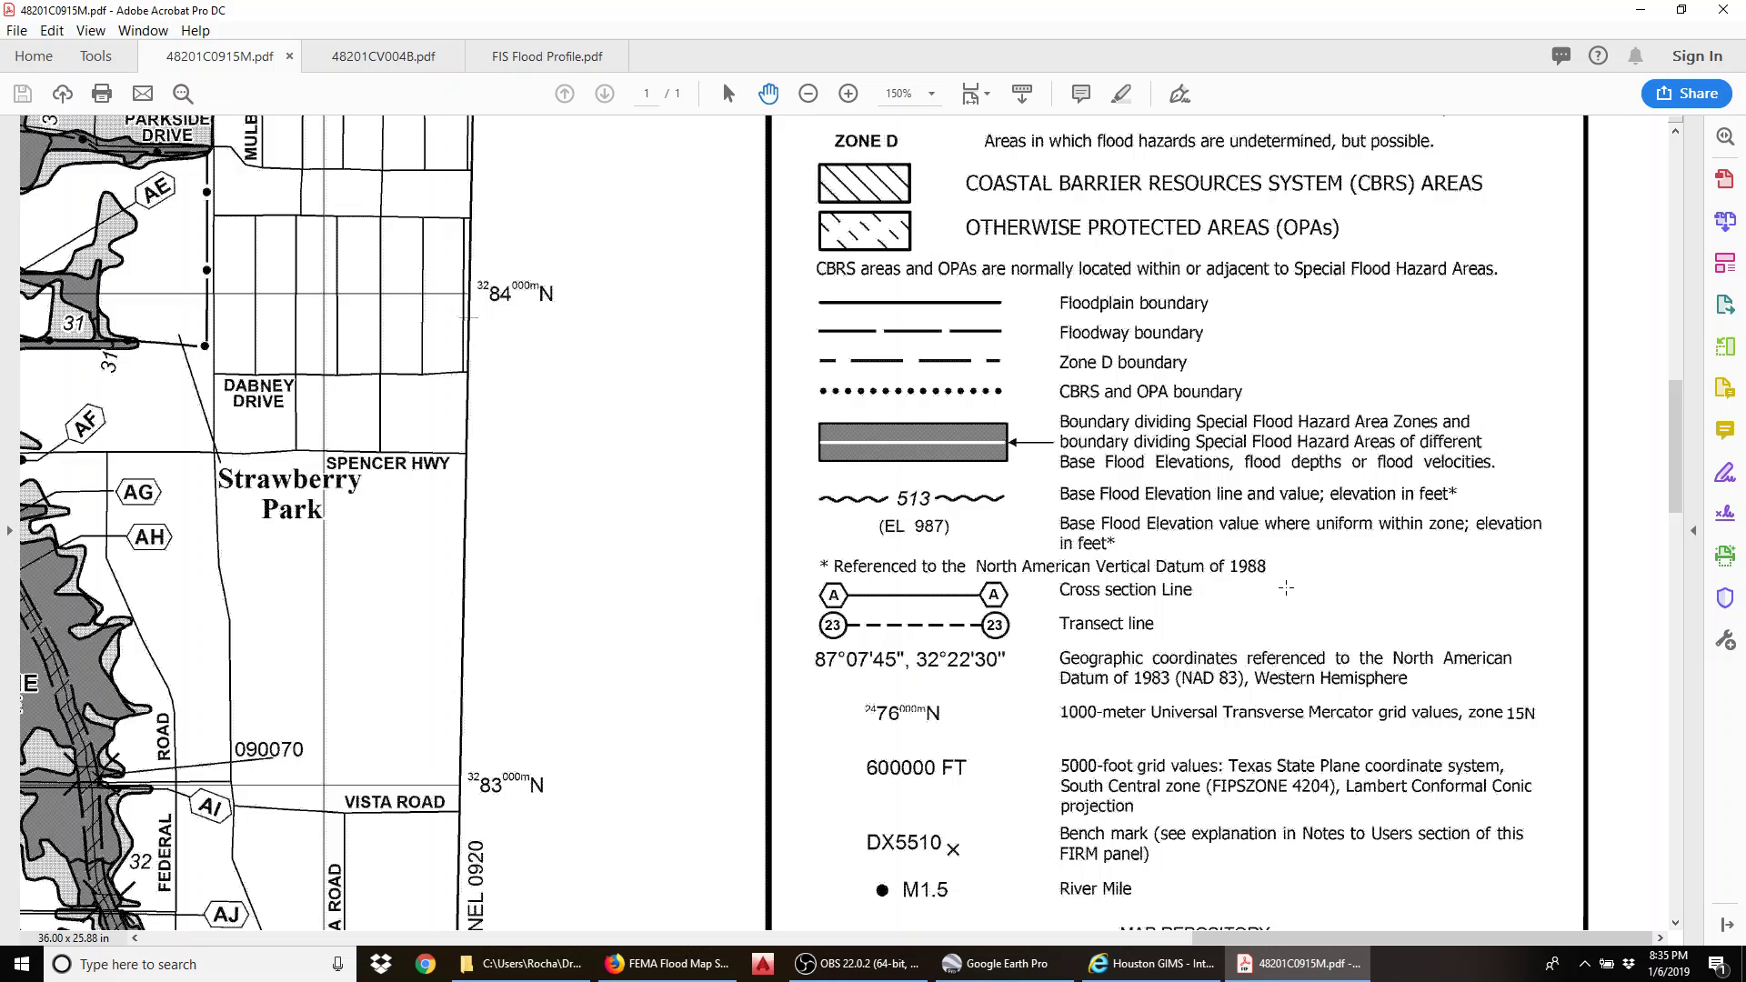
scroll(1167, 516, "down", 2)
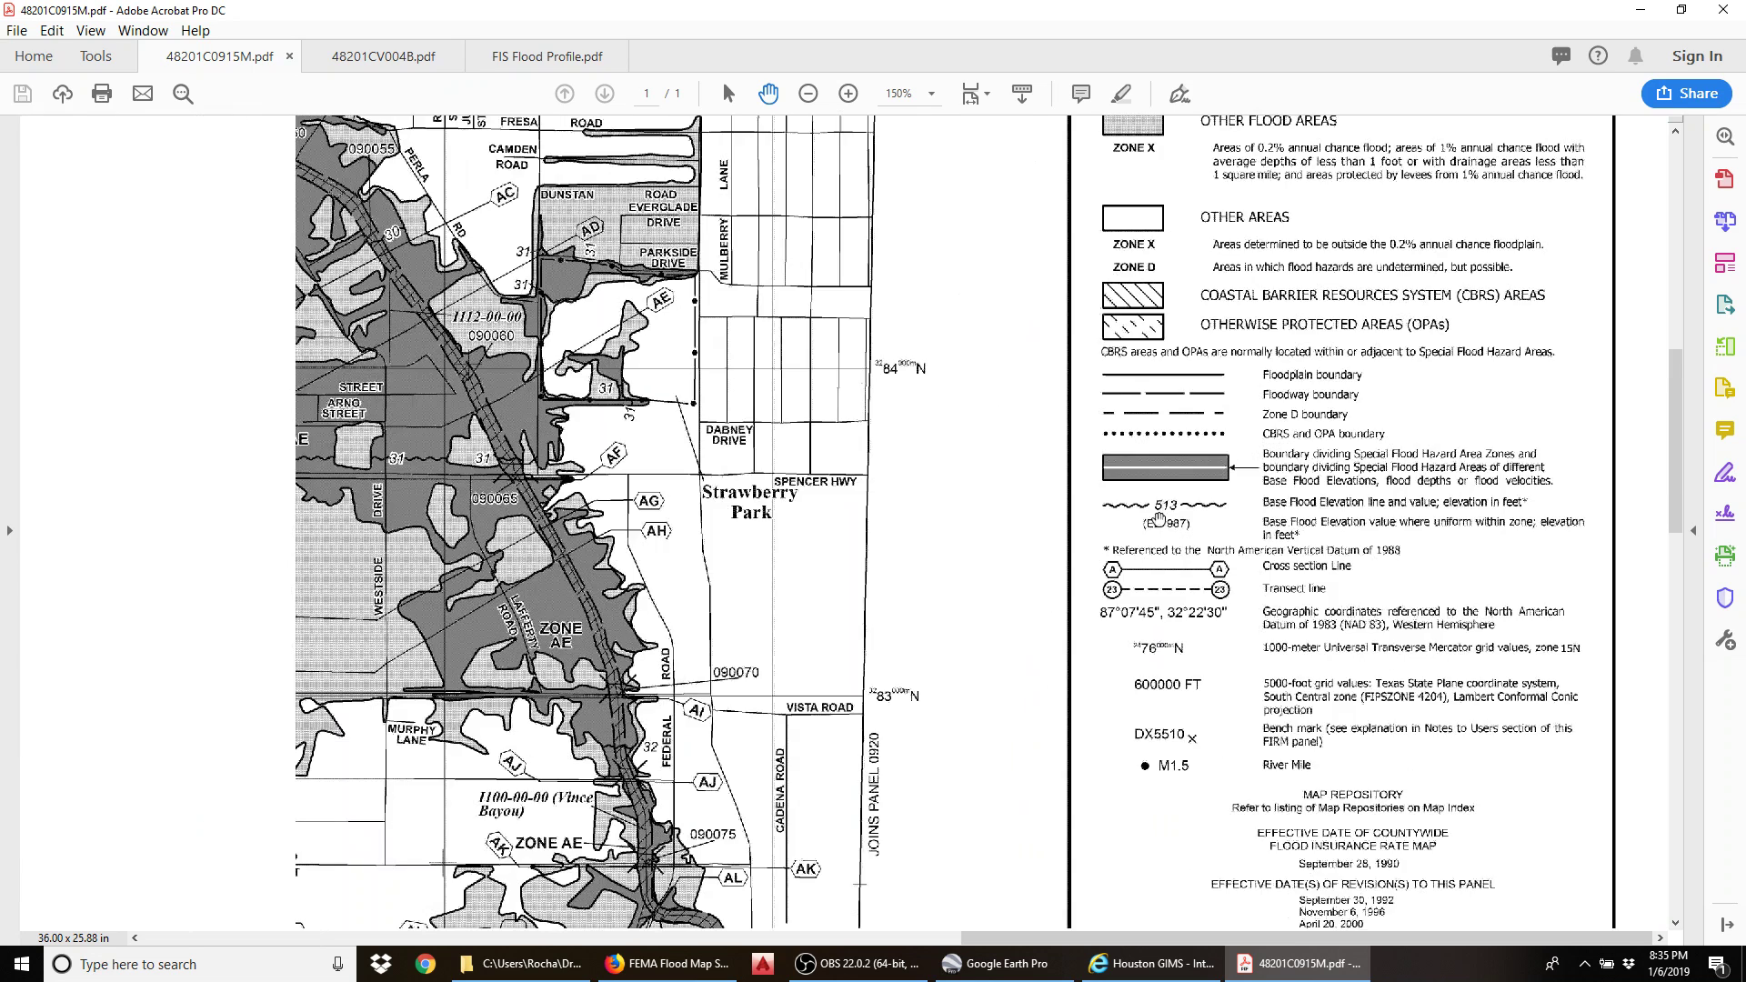
scroll(846, 499, "down", 1)
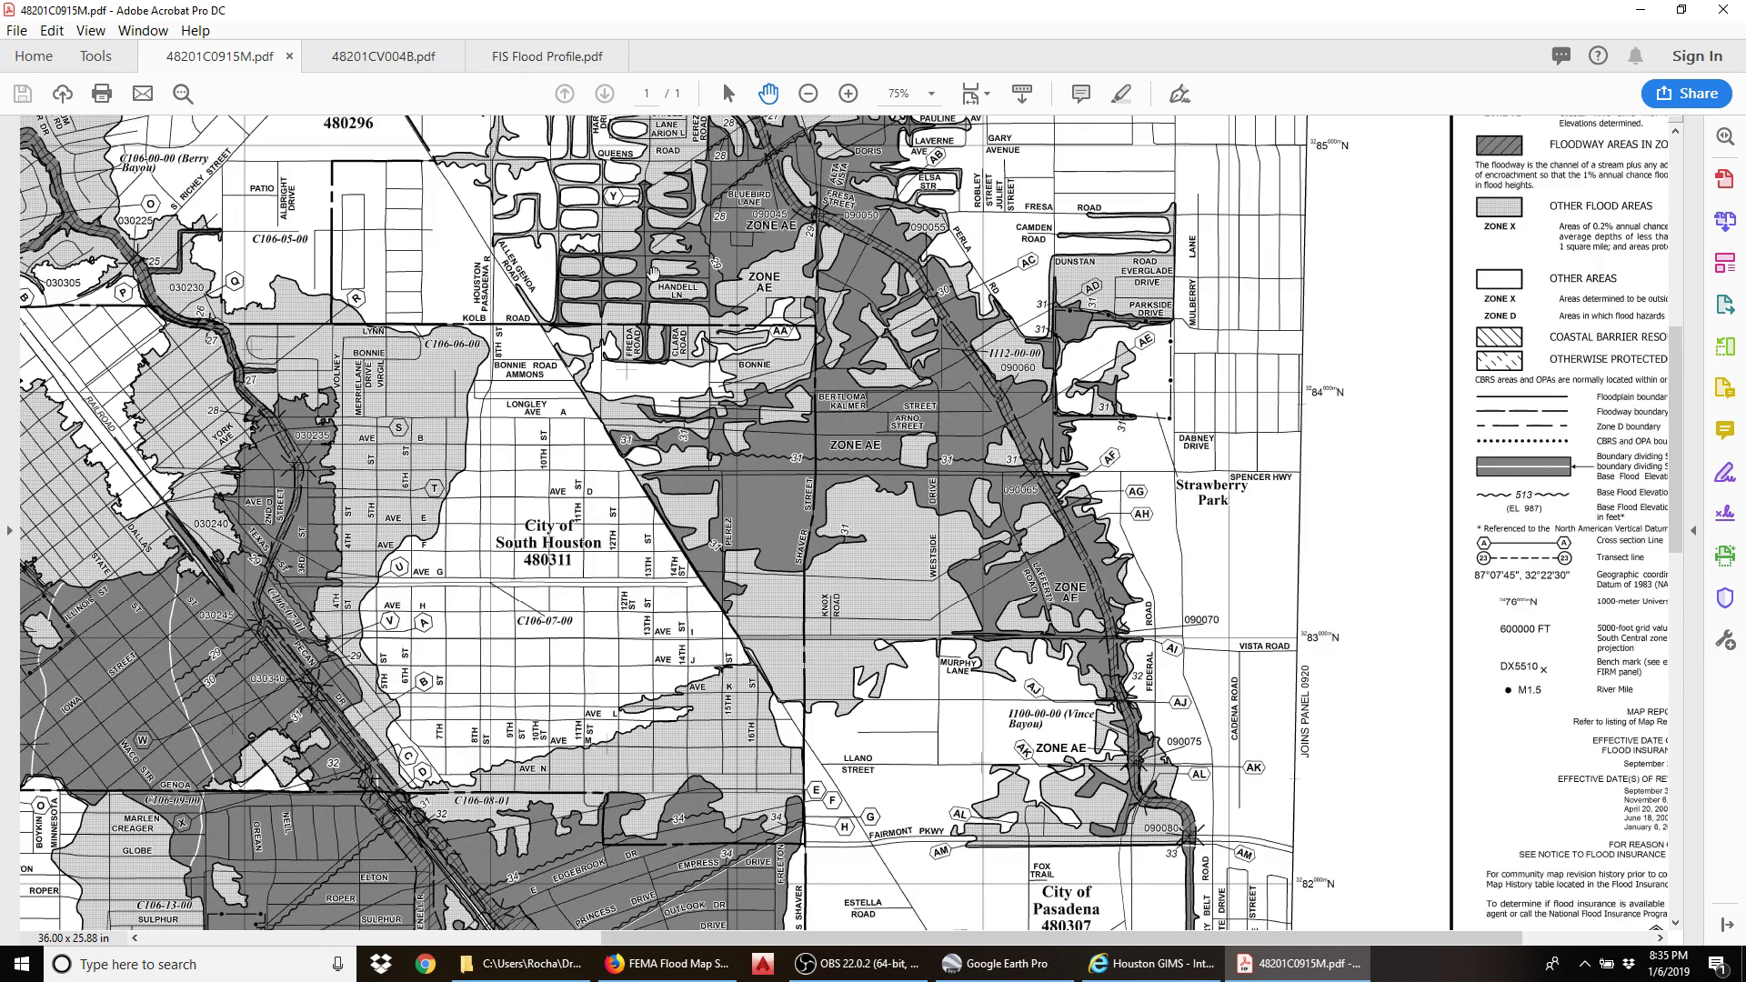
Step: Bring up FIS Flood Profile.pdf to view the marked-up Berry Bayou profile at cross section J
left_click(536, 62)
scroll(772, 541, "down", 2)
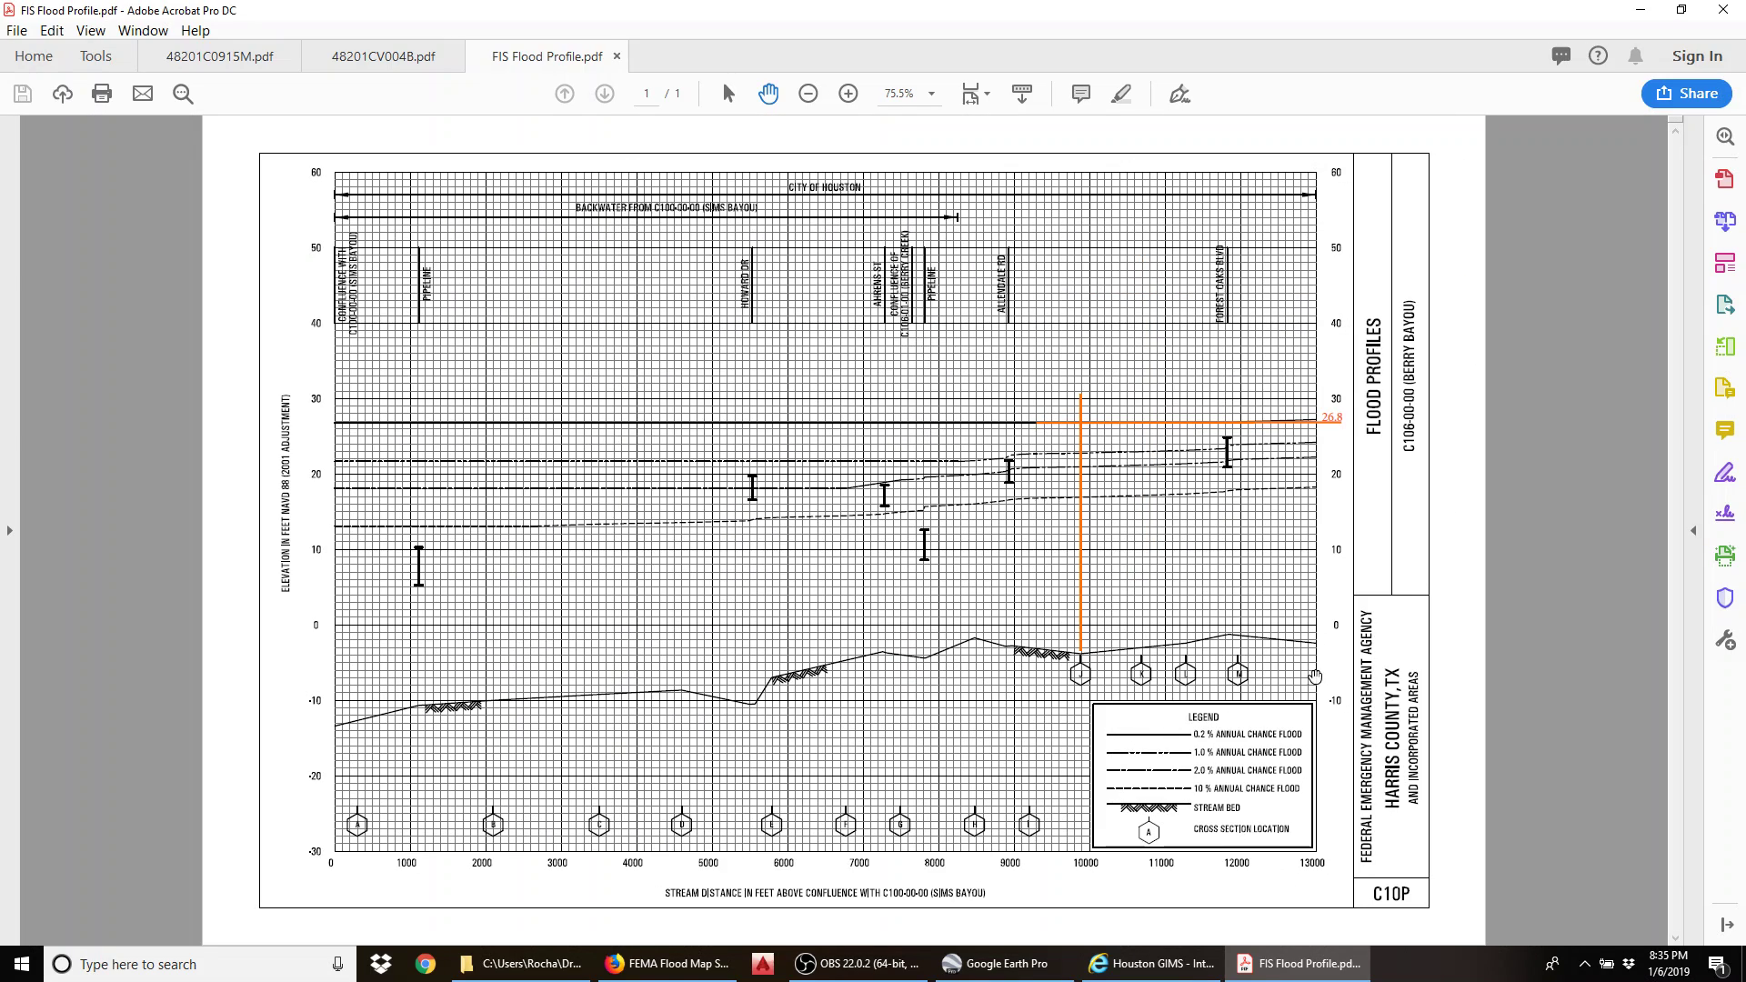
Step: Inspect the flood elevation marked at cross section J and view the cover of the FIS report 48201CV004B.pdf
scroll(1337, 435, "up", 3)
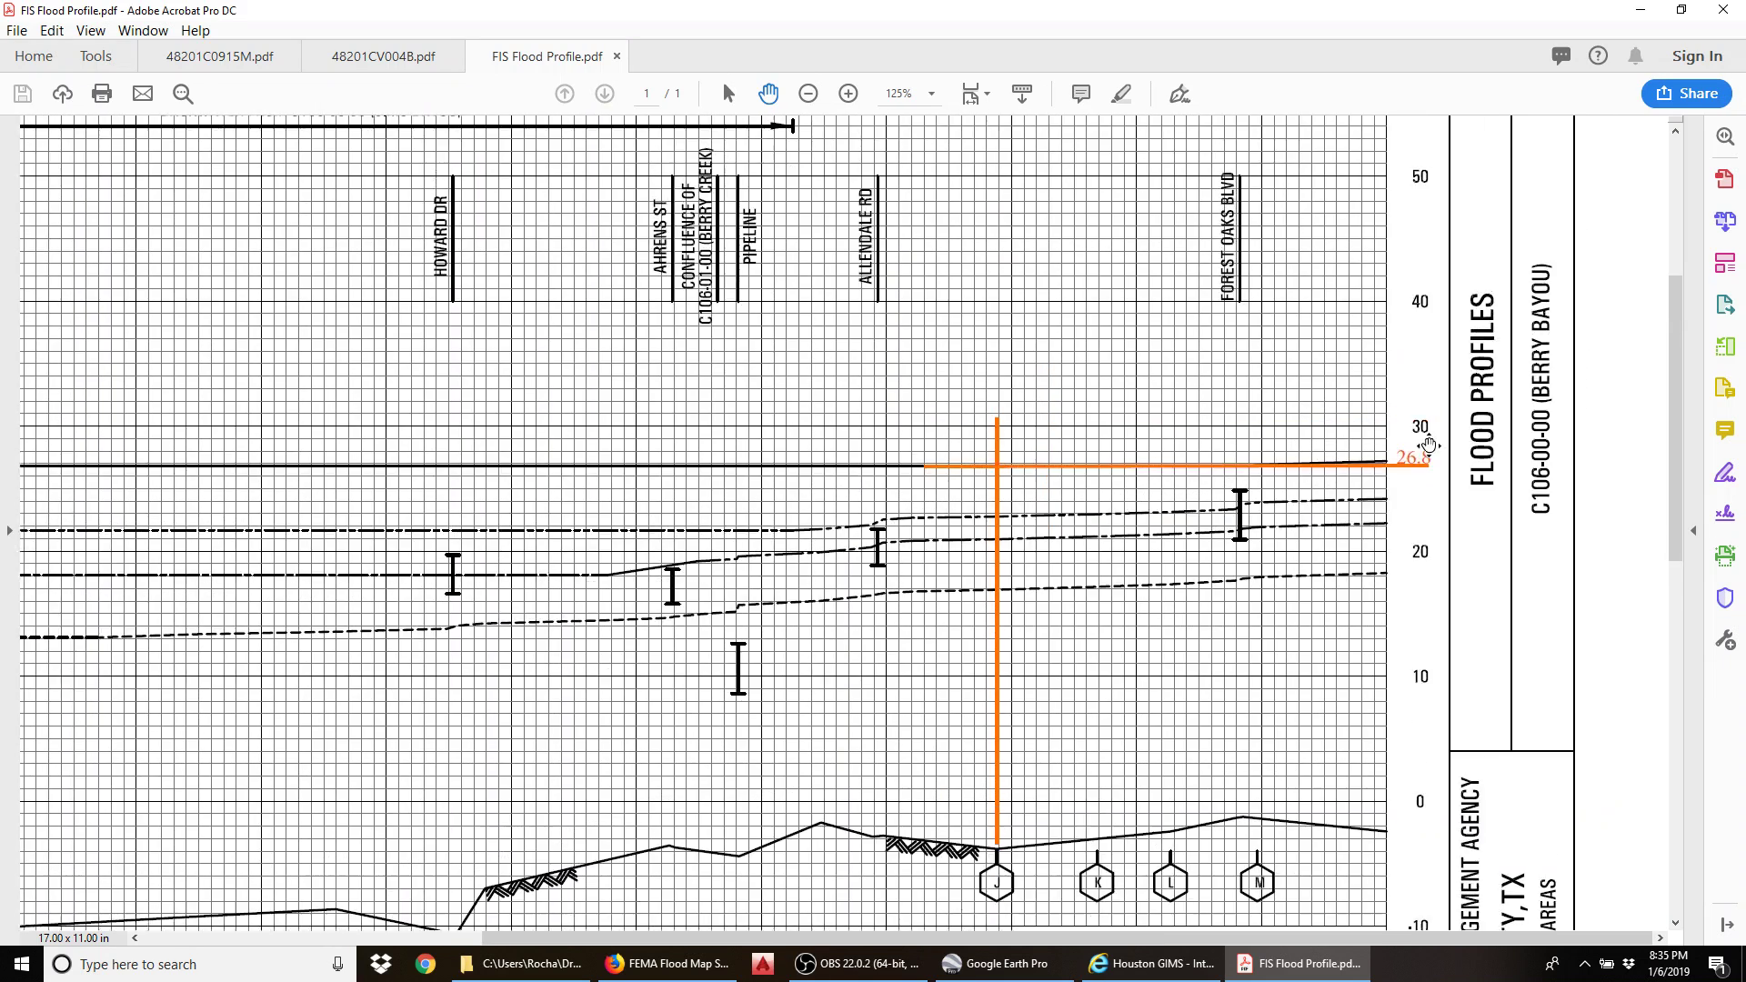
scroll(1372, 406, "down", 2)
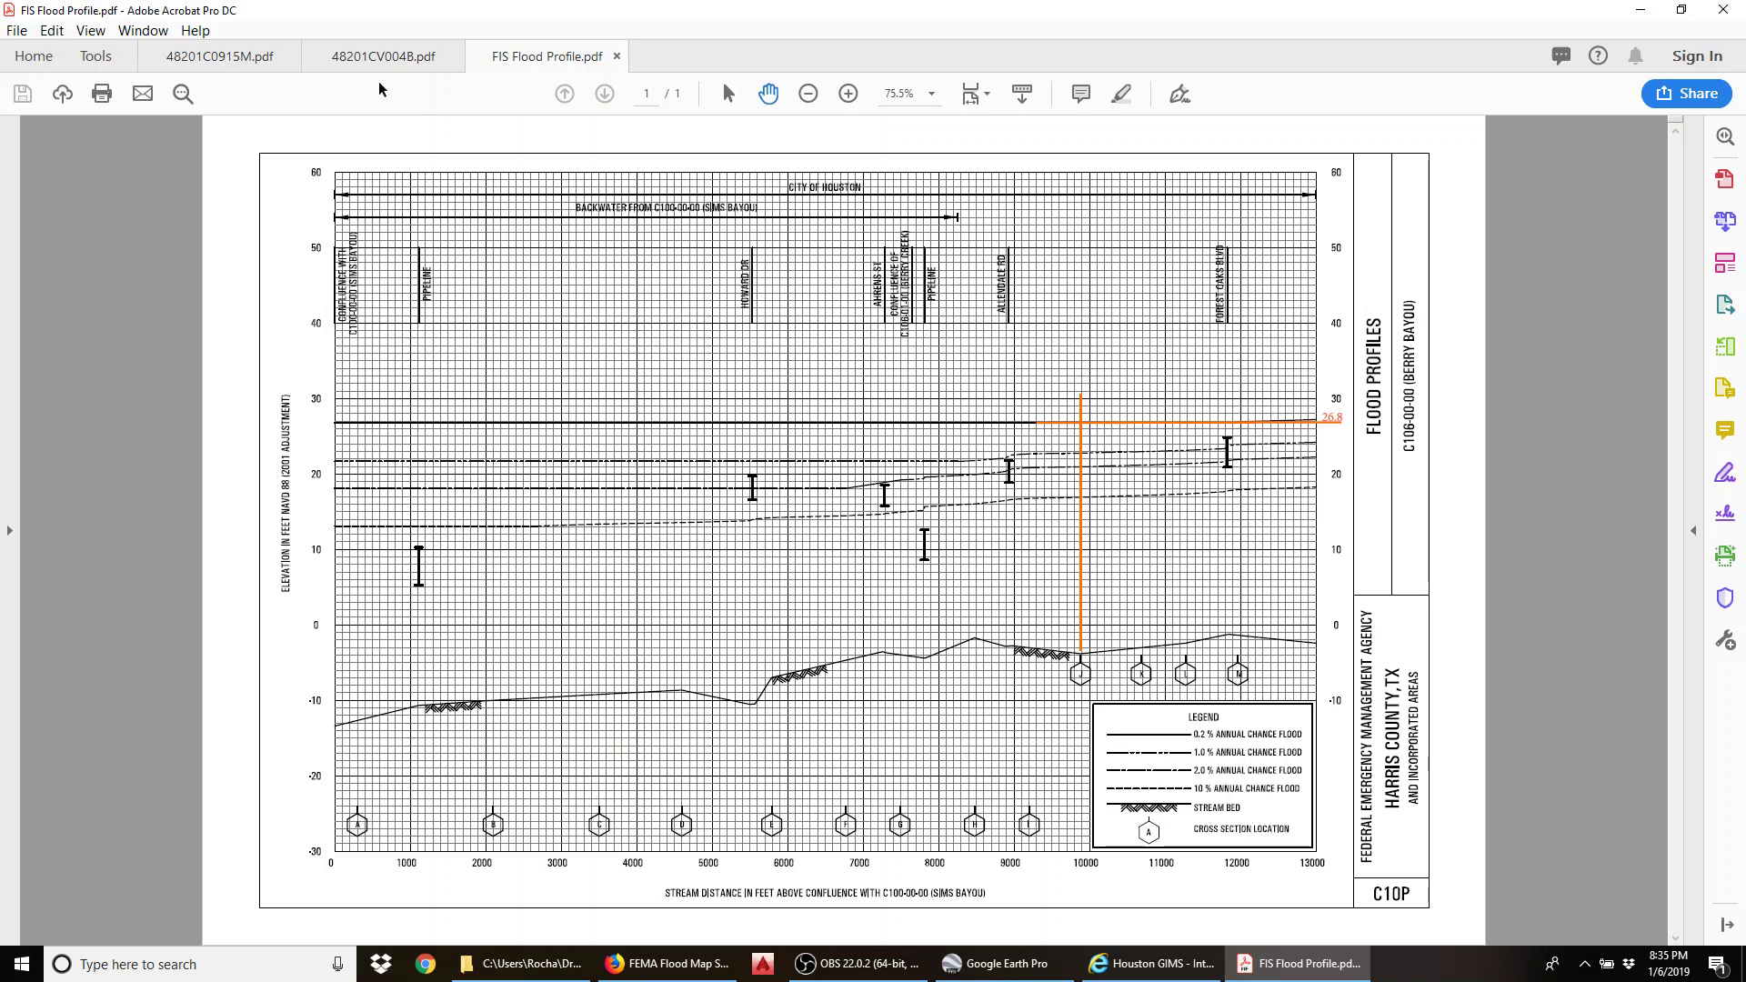
left_click(383, 57)
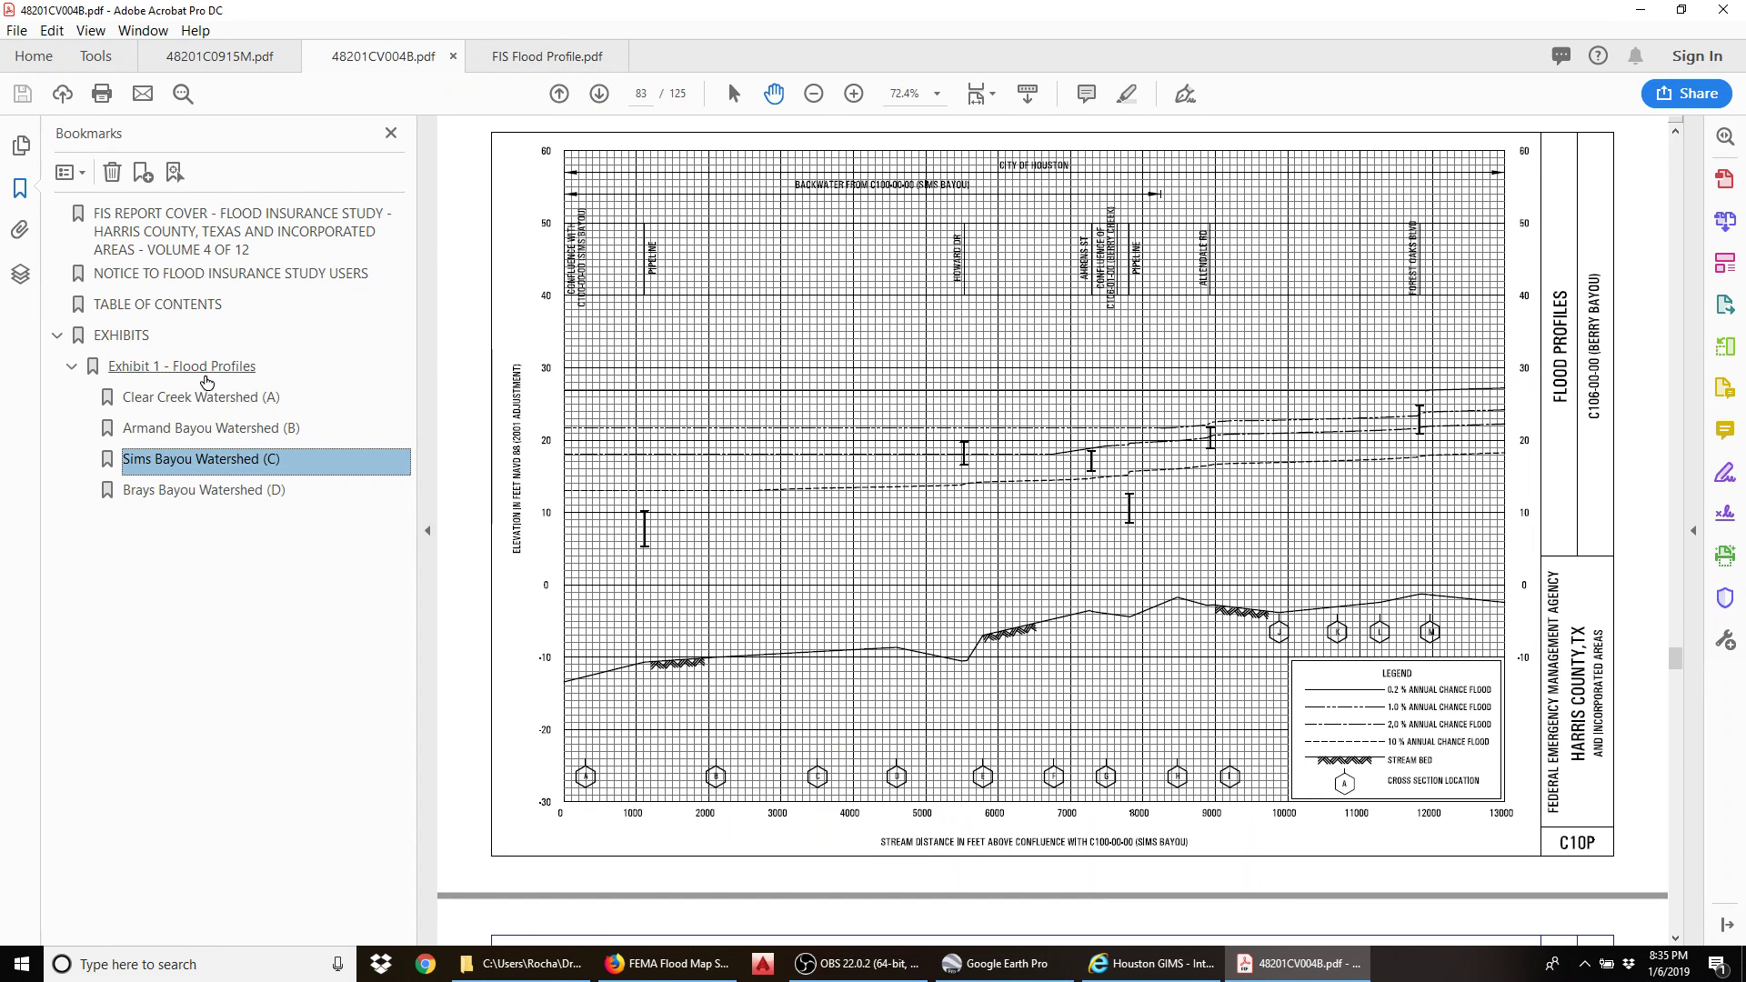
left_click(278, 232)
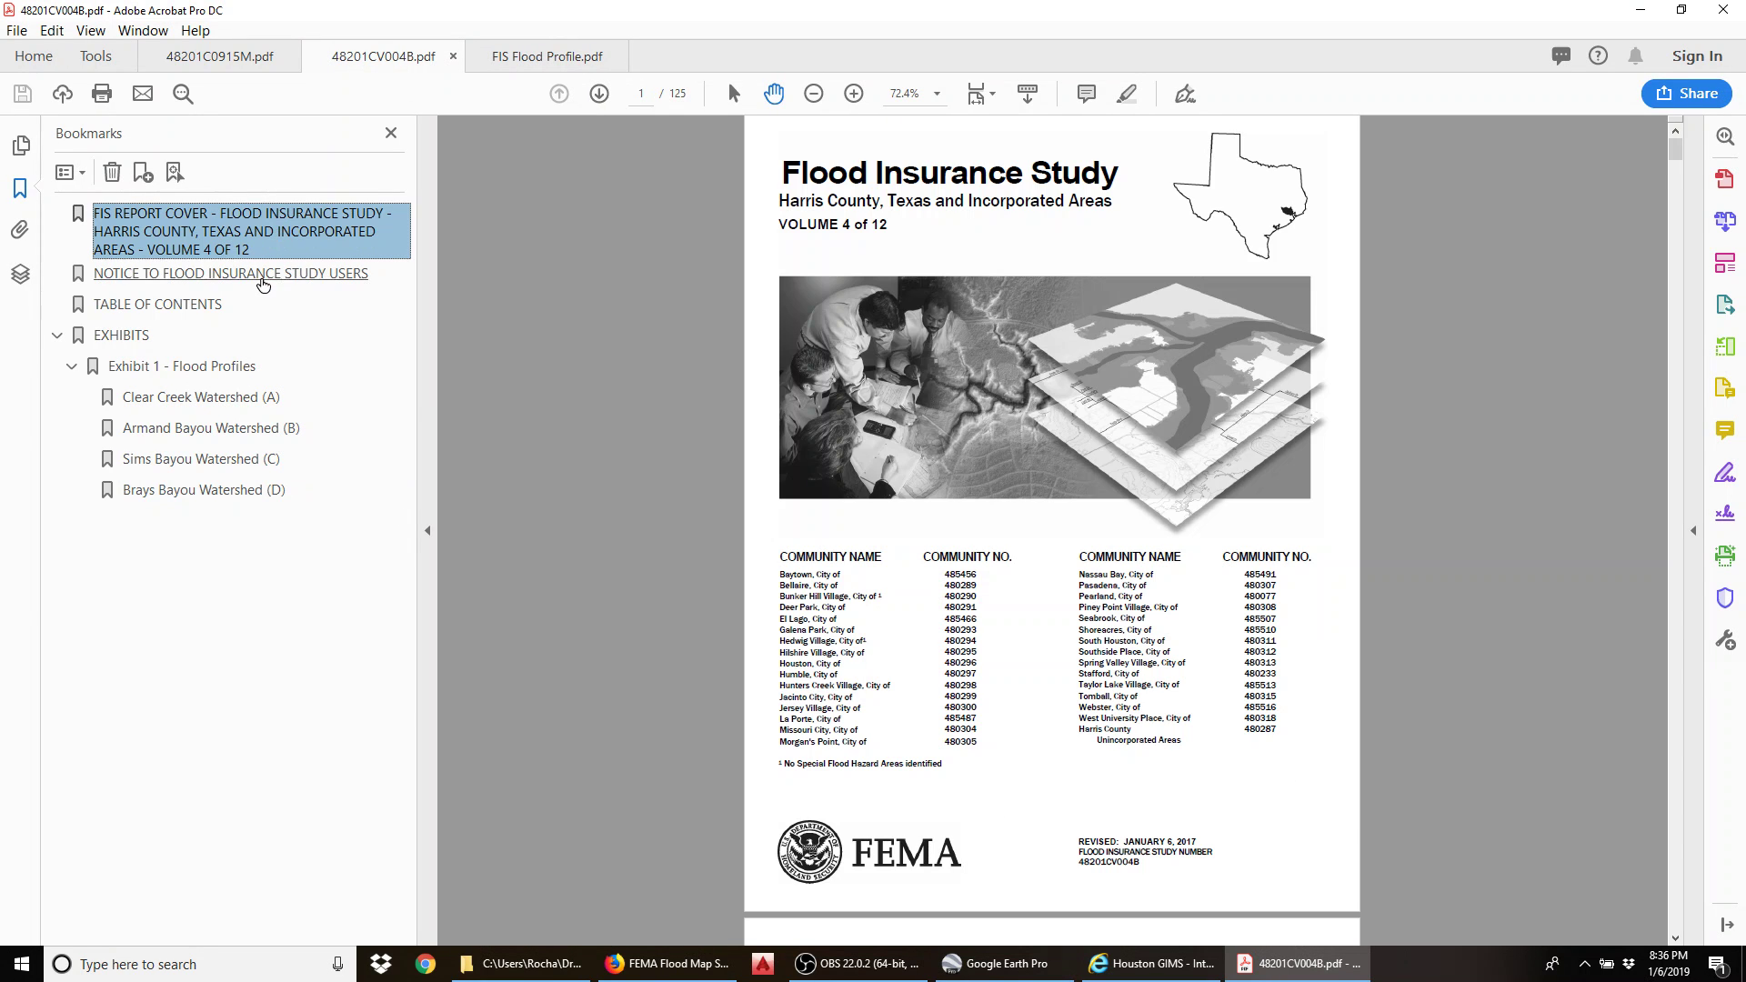
Step: Examine the Notice to Flood Insurance Study Users for the FIS effective date and the list of countywide revisions
left_click(262, 284)
scroll(1178, 536, "up", 3, "ctrl")
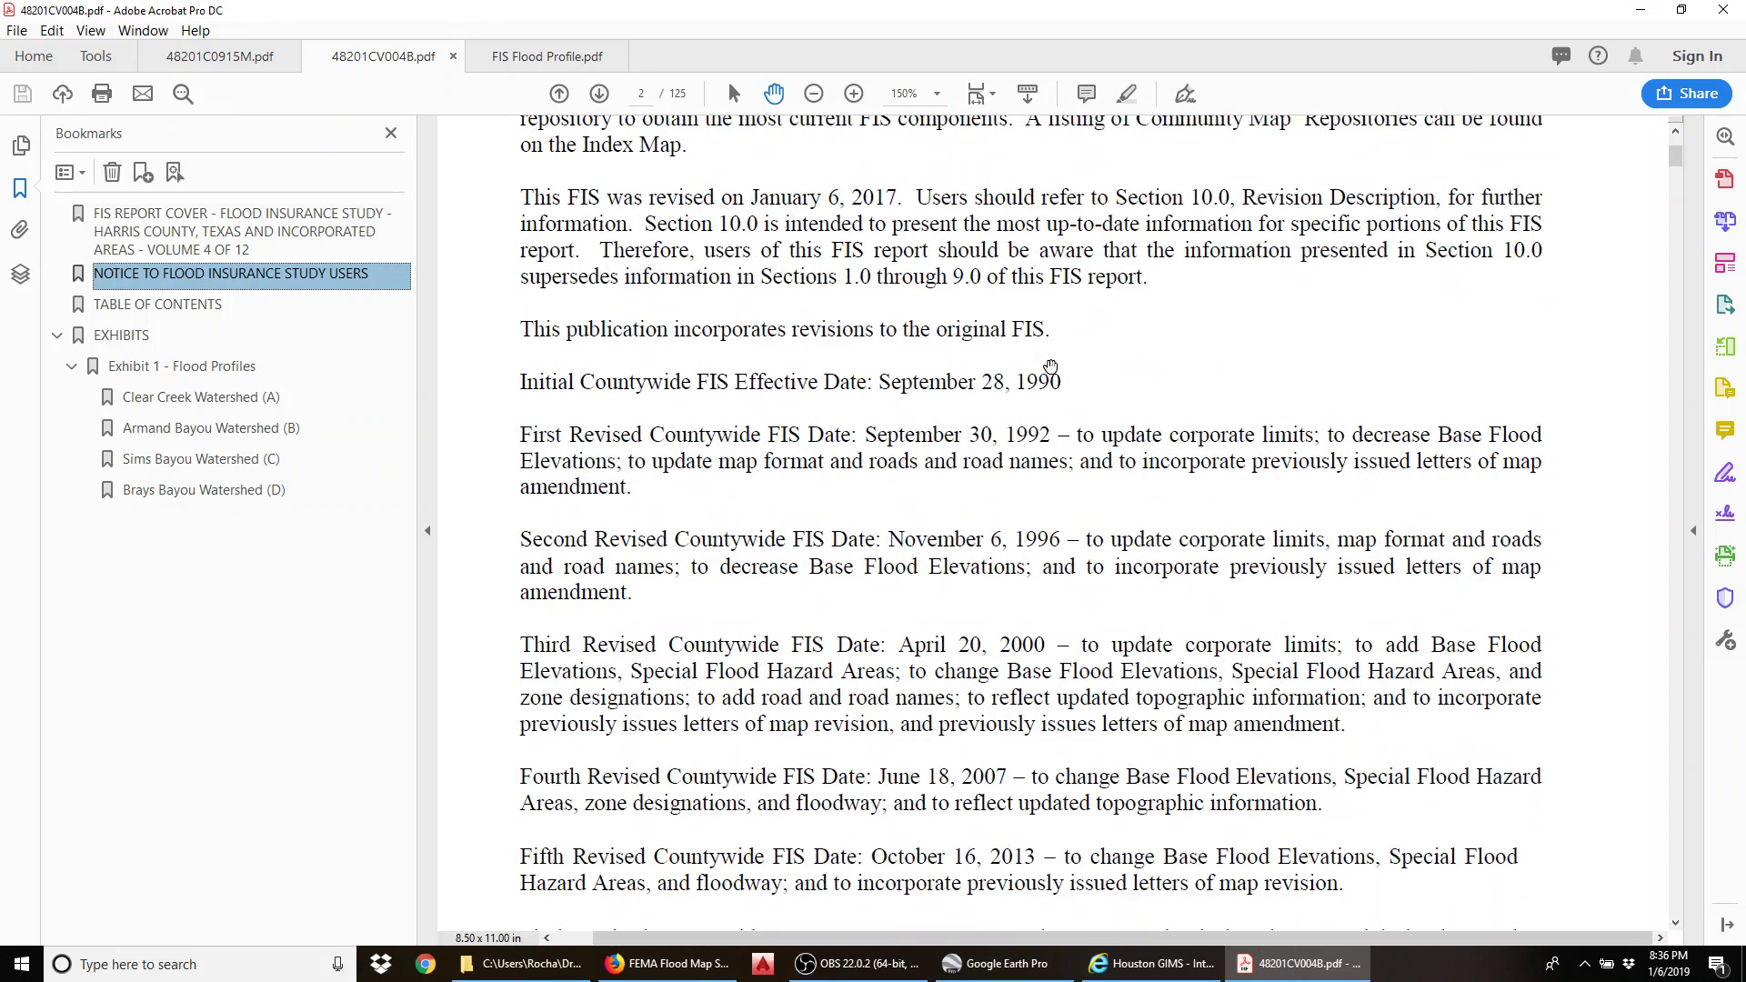
scroll(1055, 381, "down", 5)
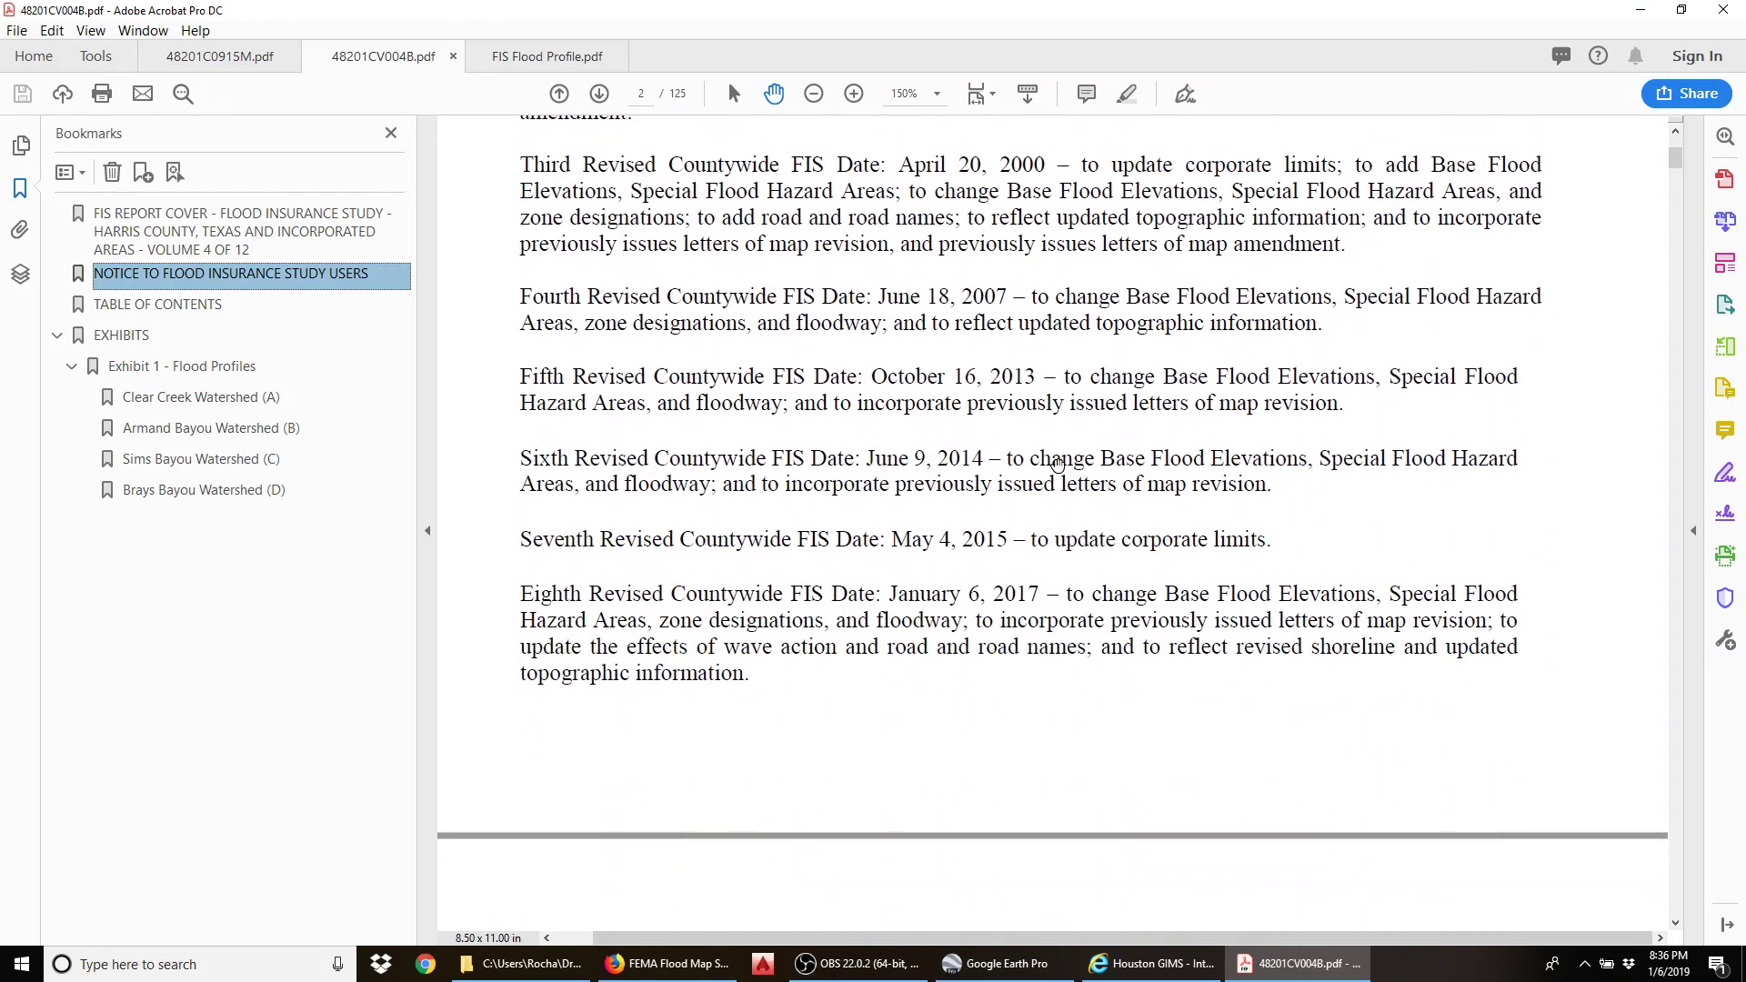
scroll(1062, 513, "down", 2, "ctrl")
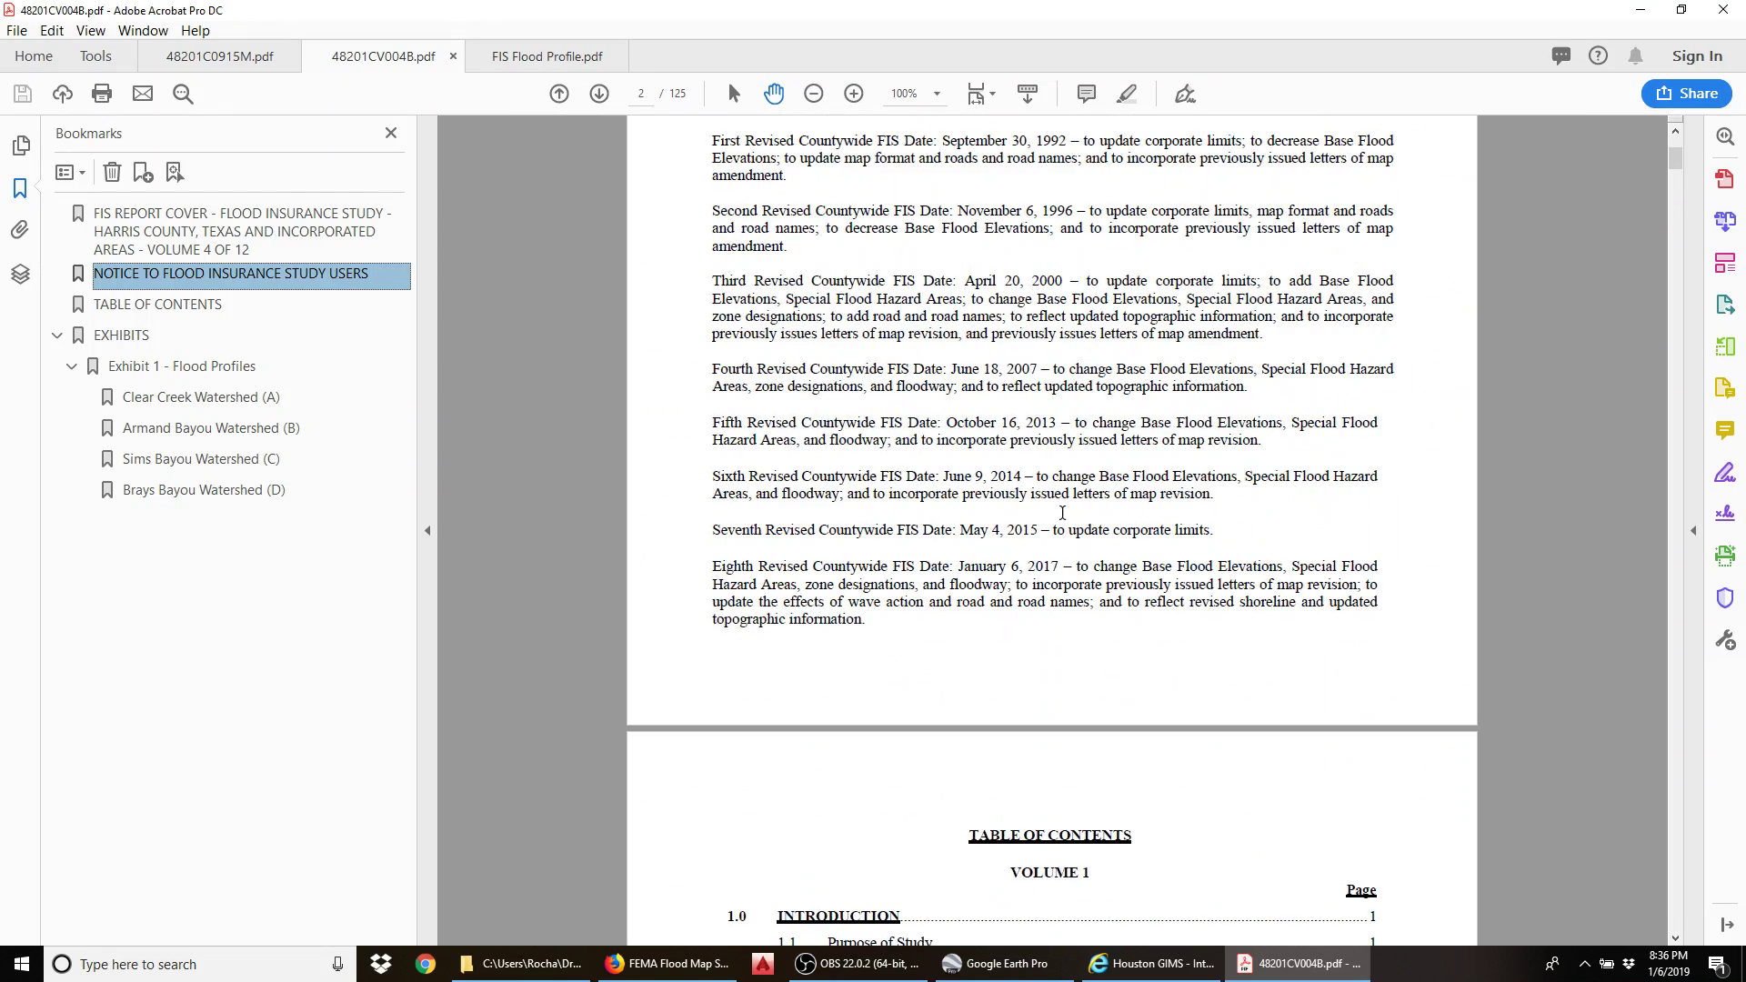
Step: Return to the FIRM panel in 48201C0915M.pdf
left_click(518, 58)
key("ctrl+shift+Tab")
key("ctrl+shift+Tab")
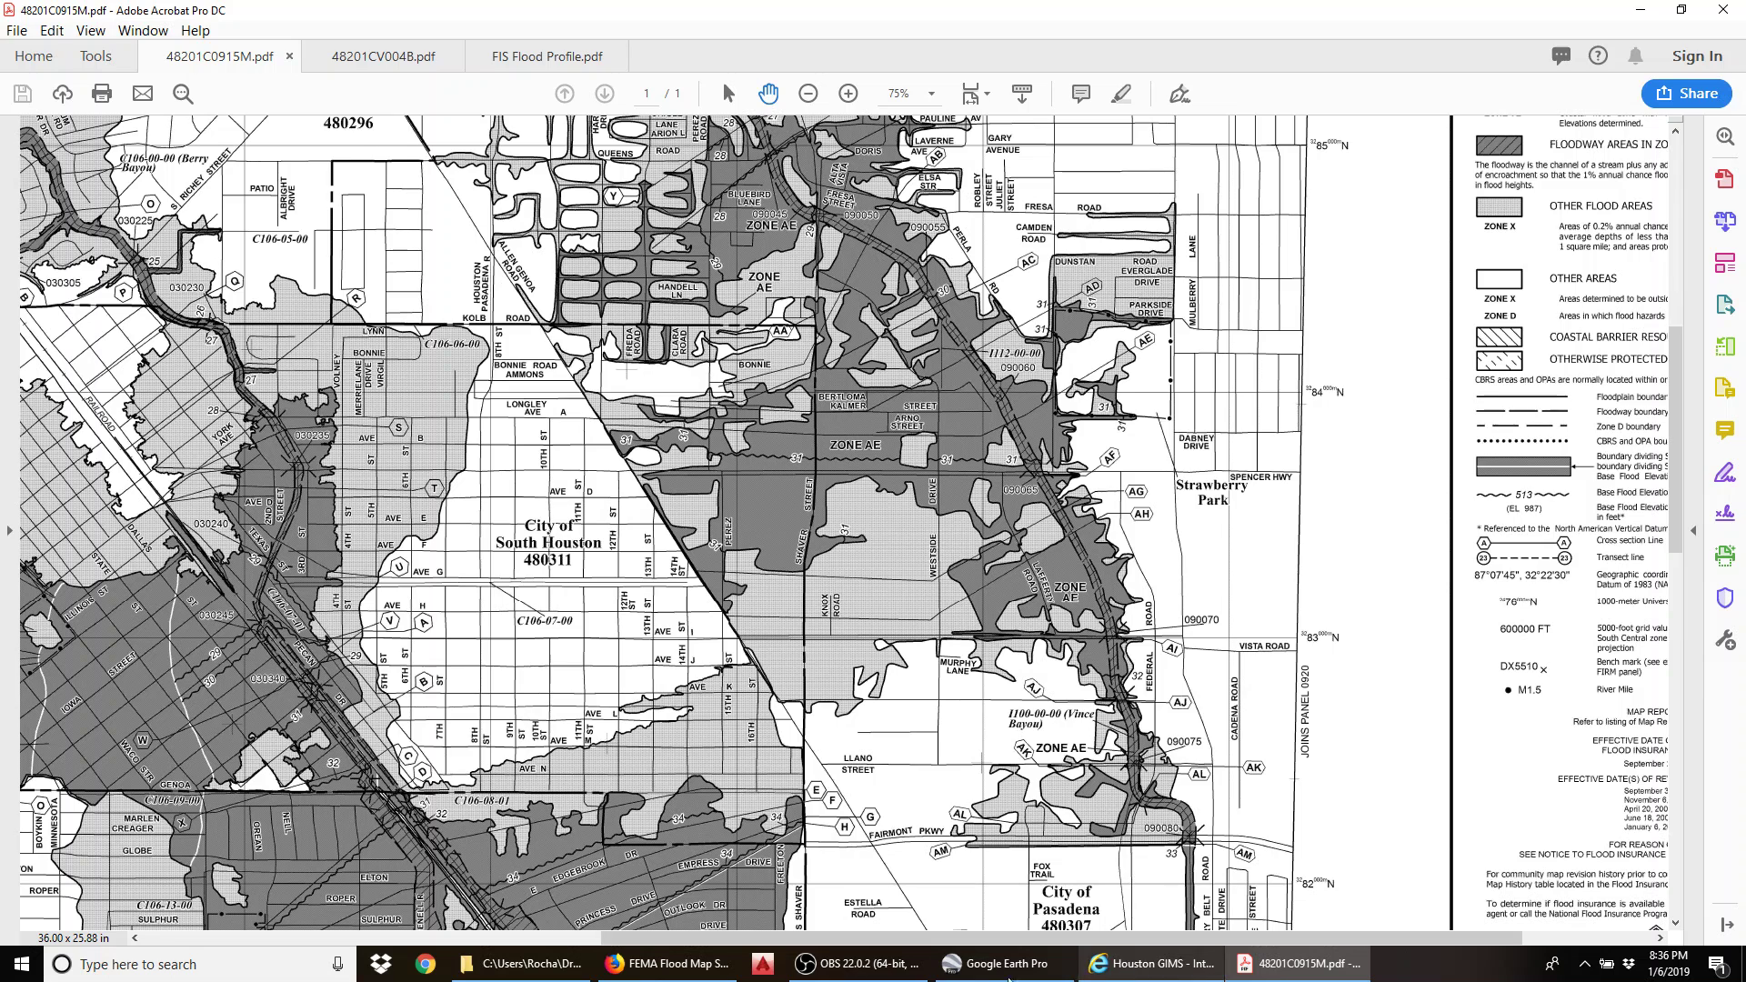
Step: Switch to Google Earth Pro and examine ground elevations along the Backyard 2 profile together with the house lot beside the bayou
left_click(1021, 970)
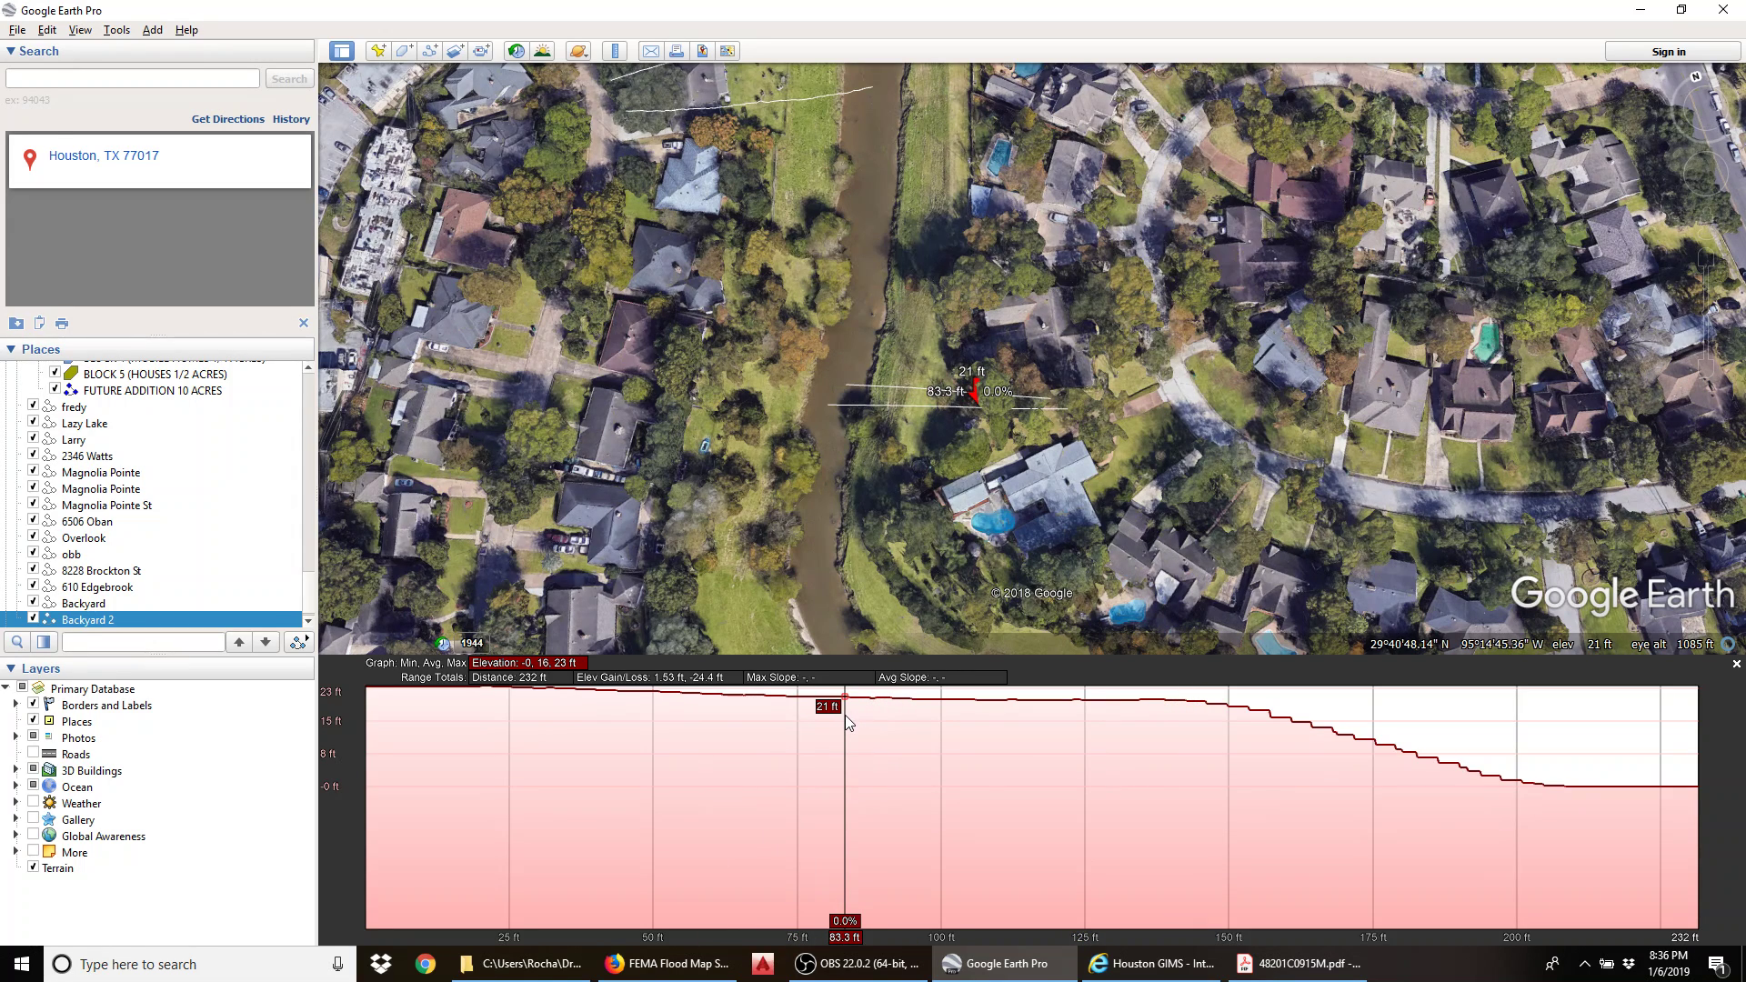
left_click_drag(1119, 522, 1115, 560)
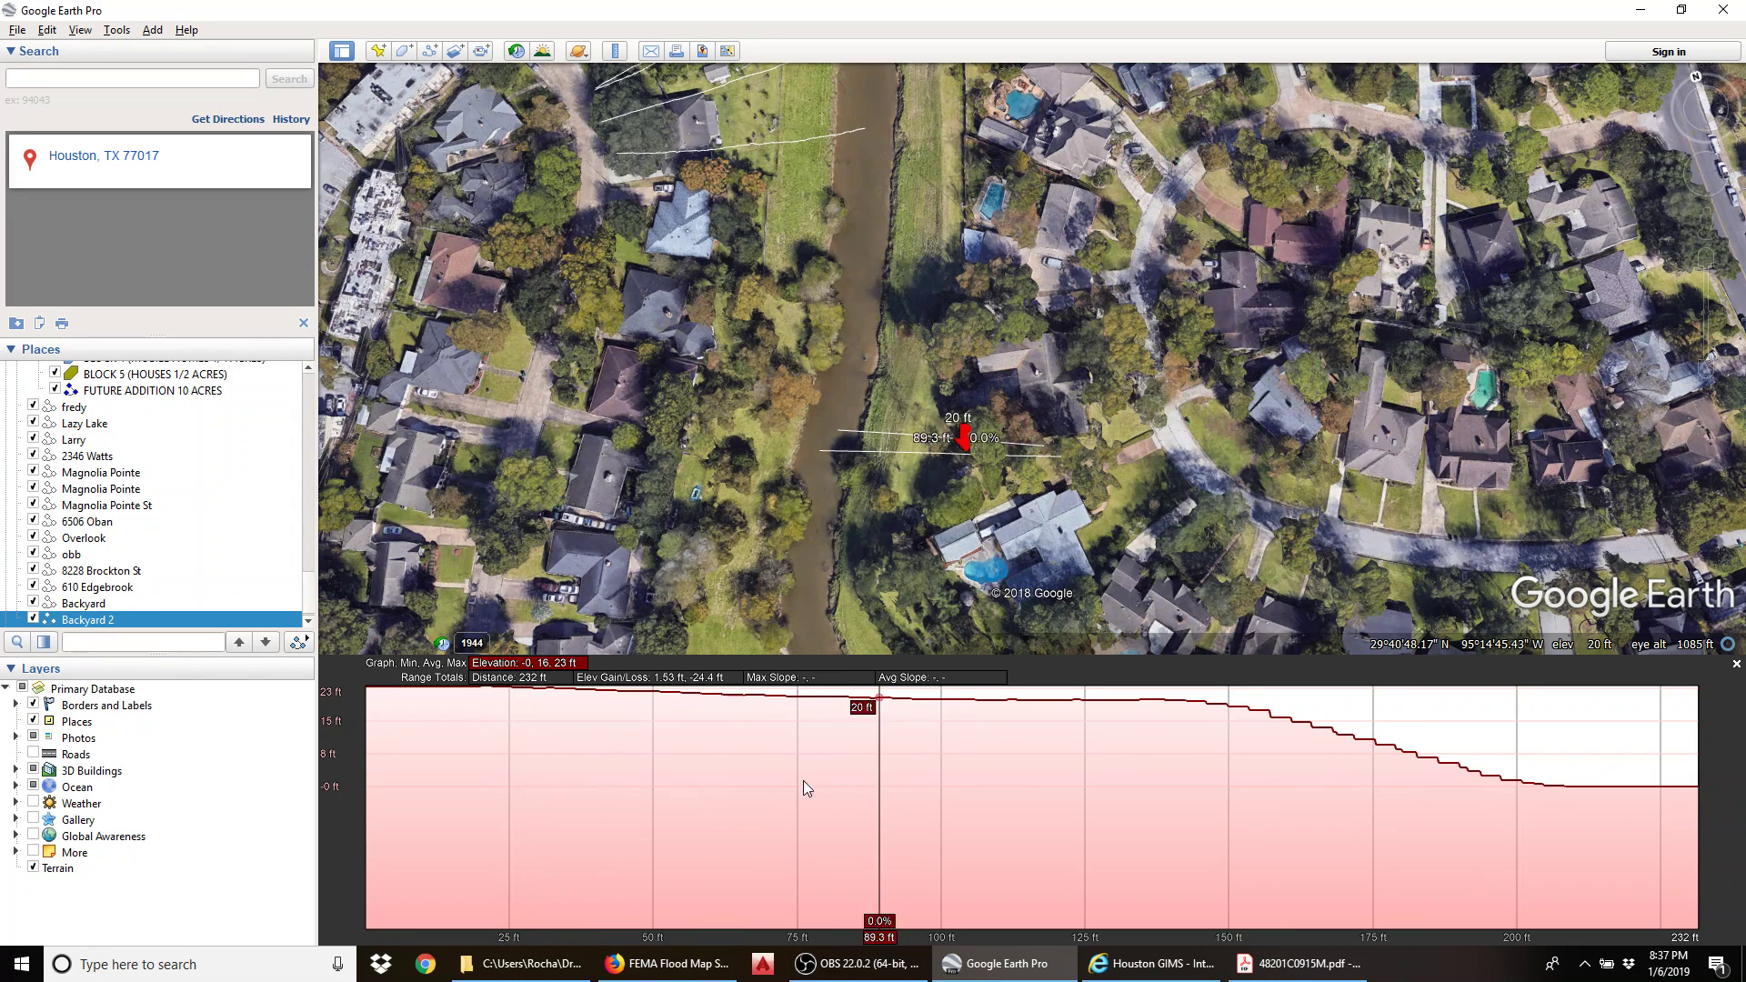
left_click_drag(916, 546, 897, 564)
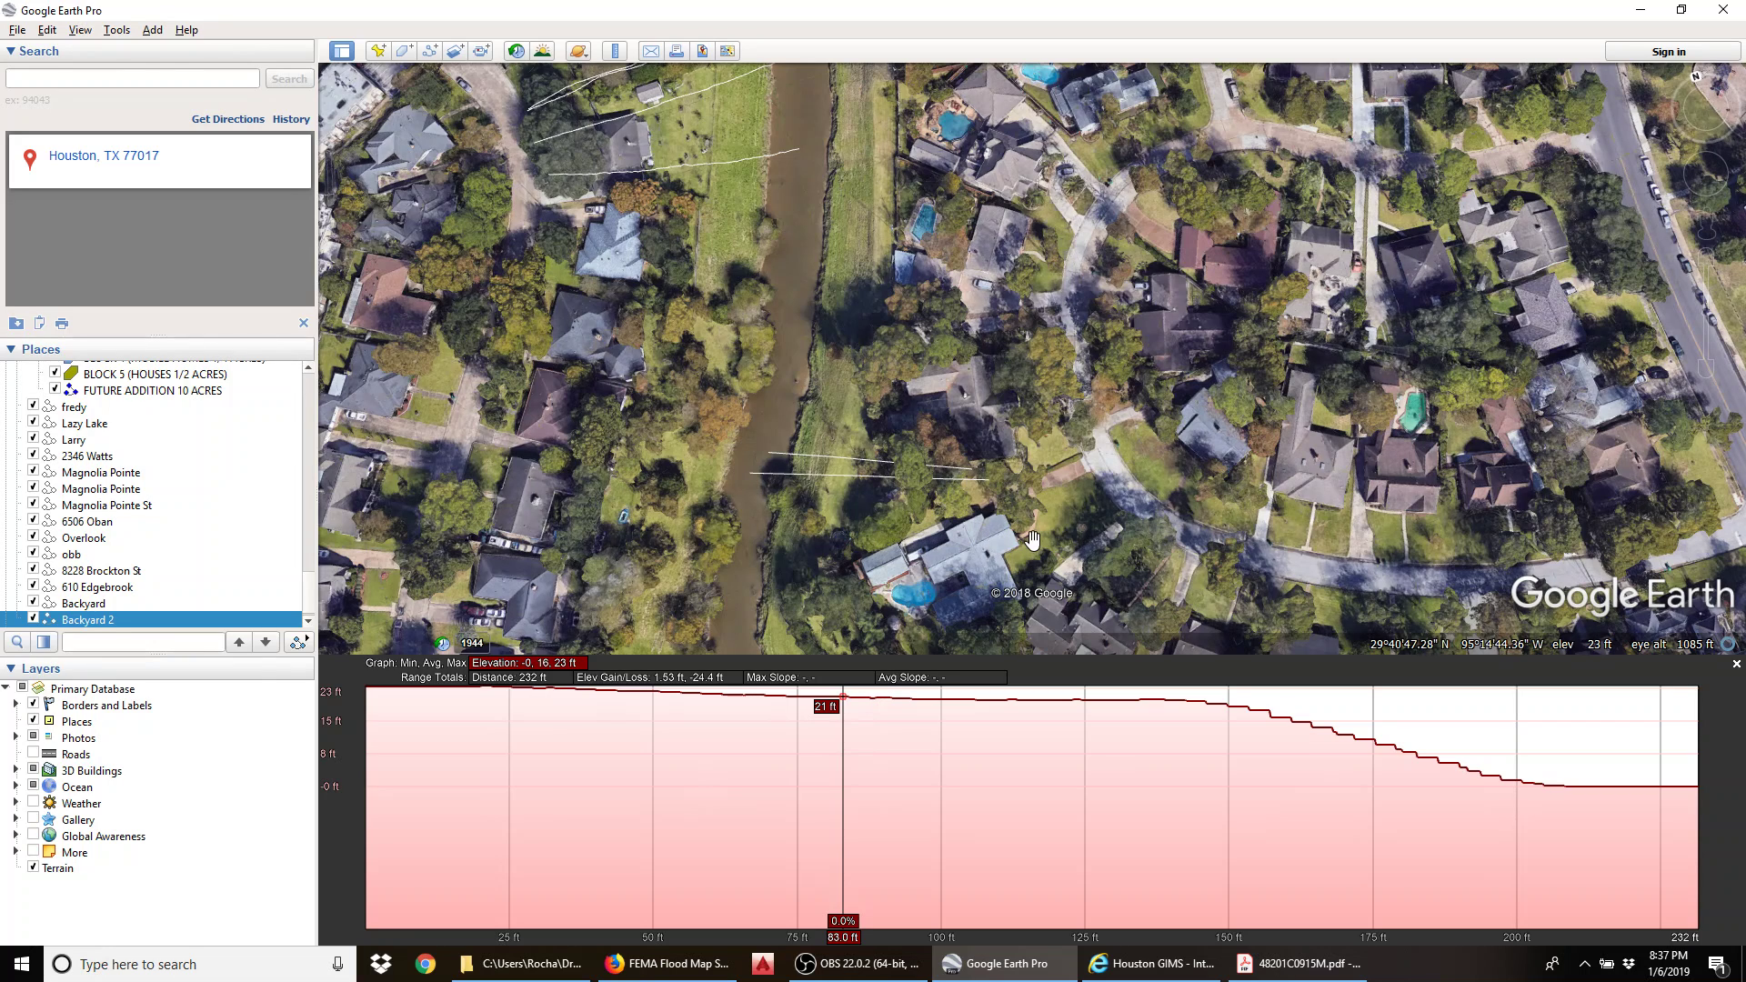
left_click_drag(842, 518, 792, 524)
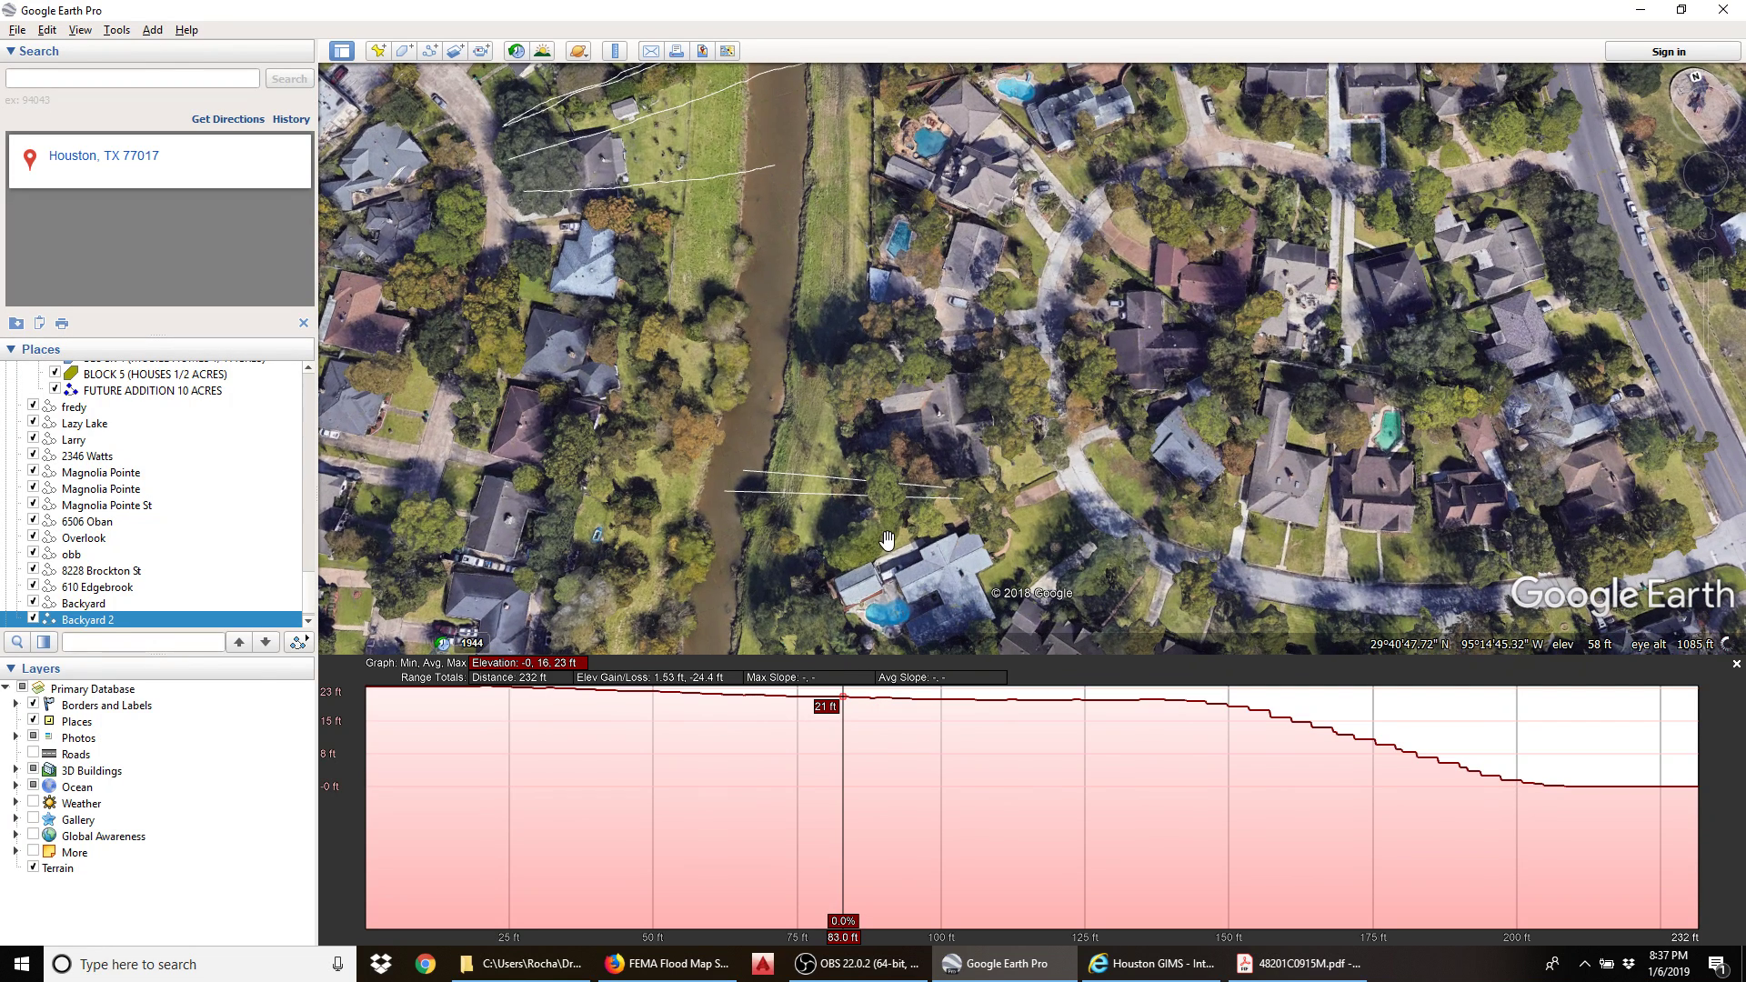
mouse_move(1055, 538)
left_mouse_down()
mouse_move(993, 538)
mouse_move(1027, 531)
left_mouse_up()
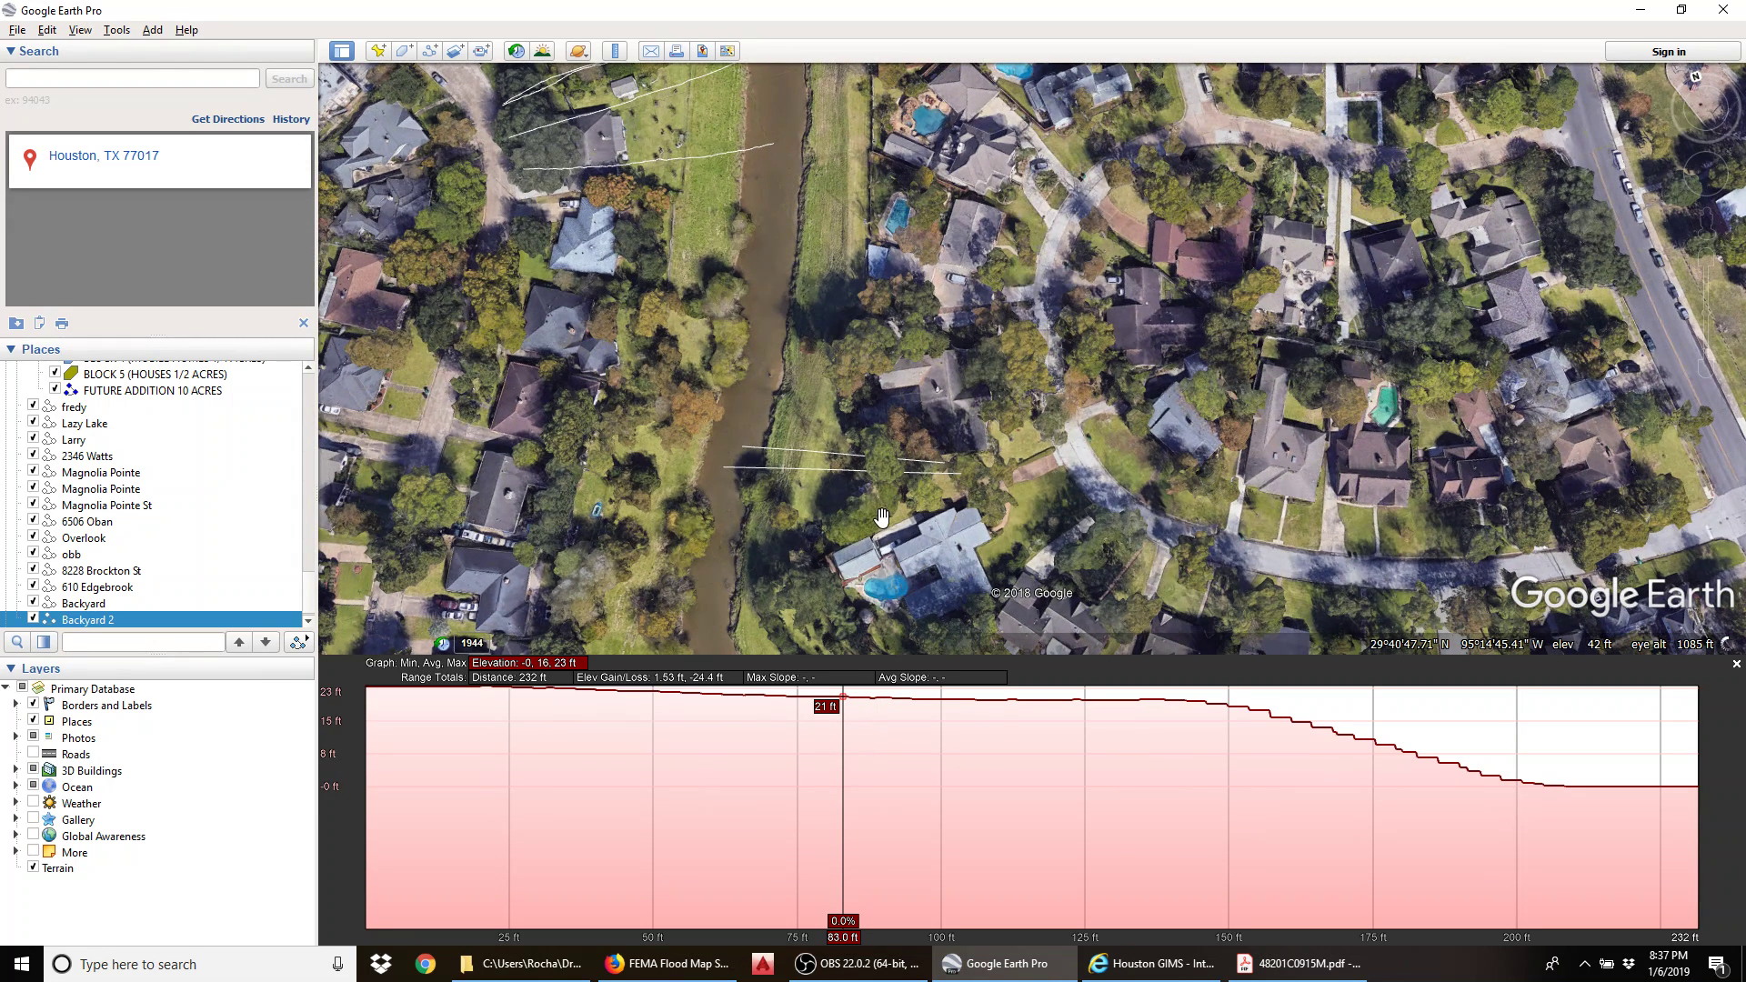
left_click_drag(946, 519, 966, 517)
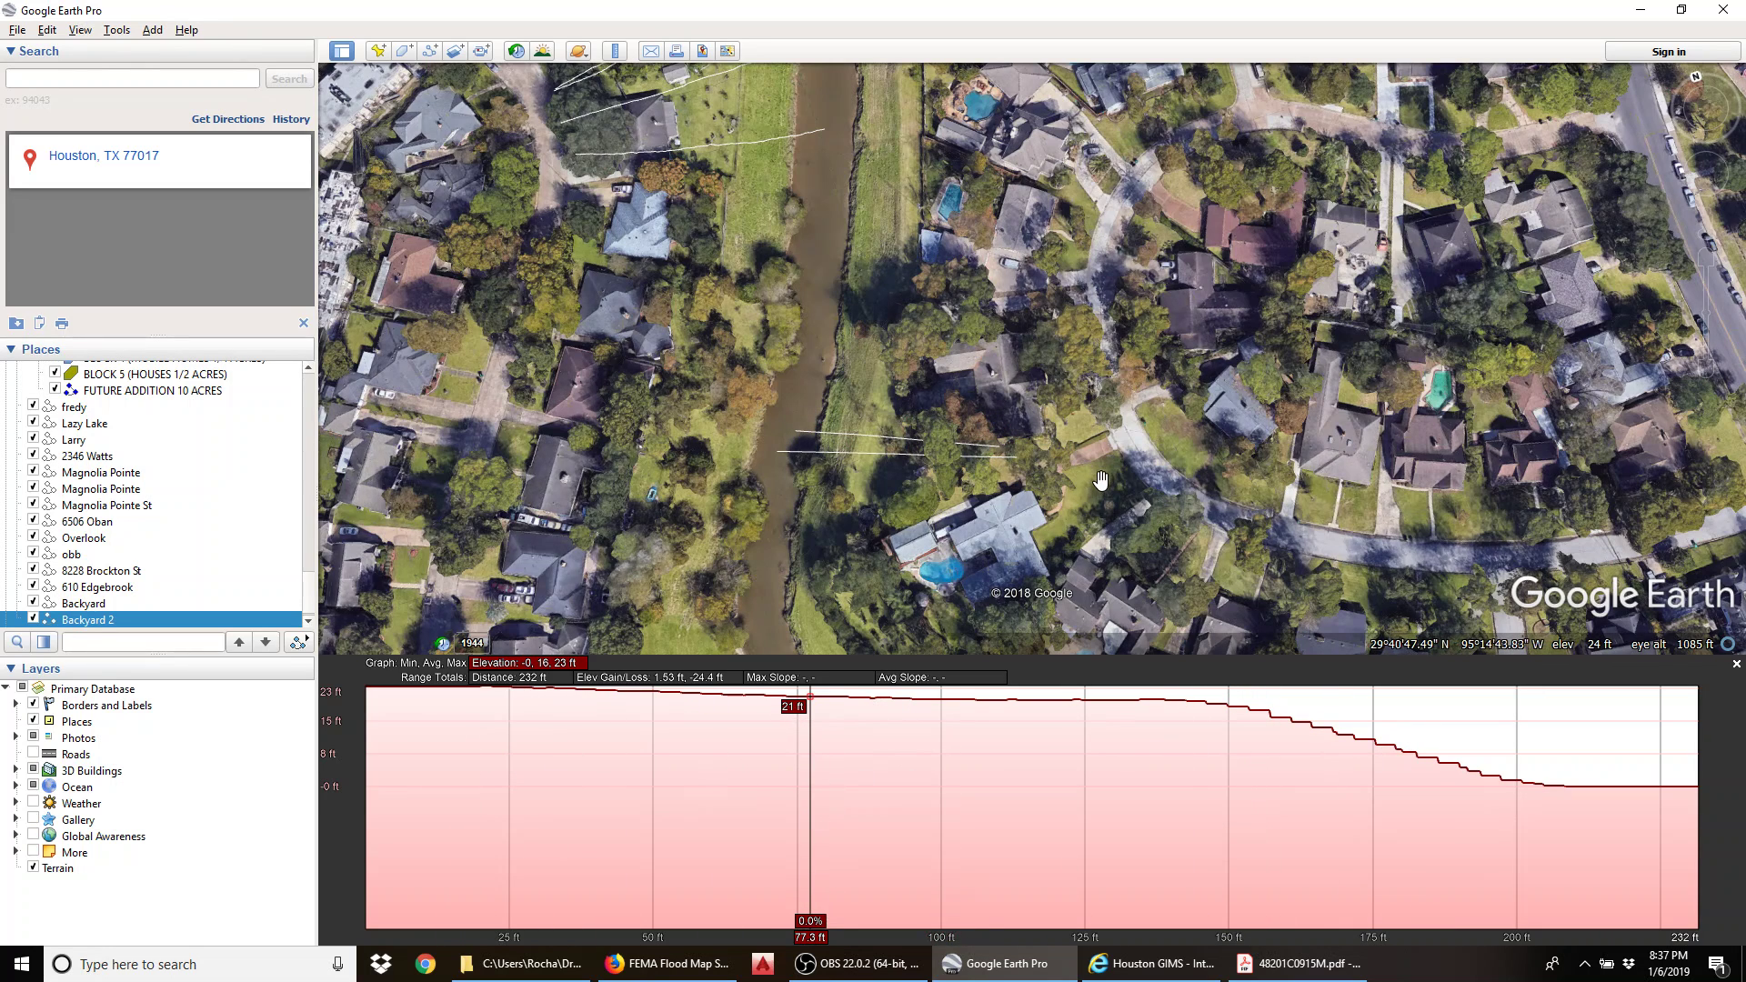
Step: Survey the wider neighborhood around the Backyard 2 path, covering the bayou bend, the adjoining streets and the nearby road intersection
left_click_drag(1087, 476, 880, 521)
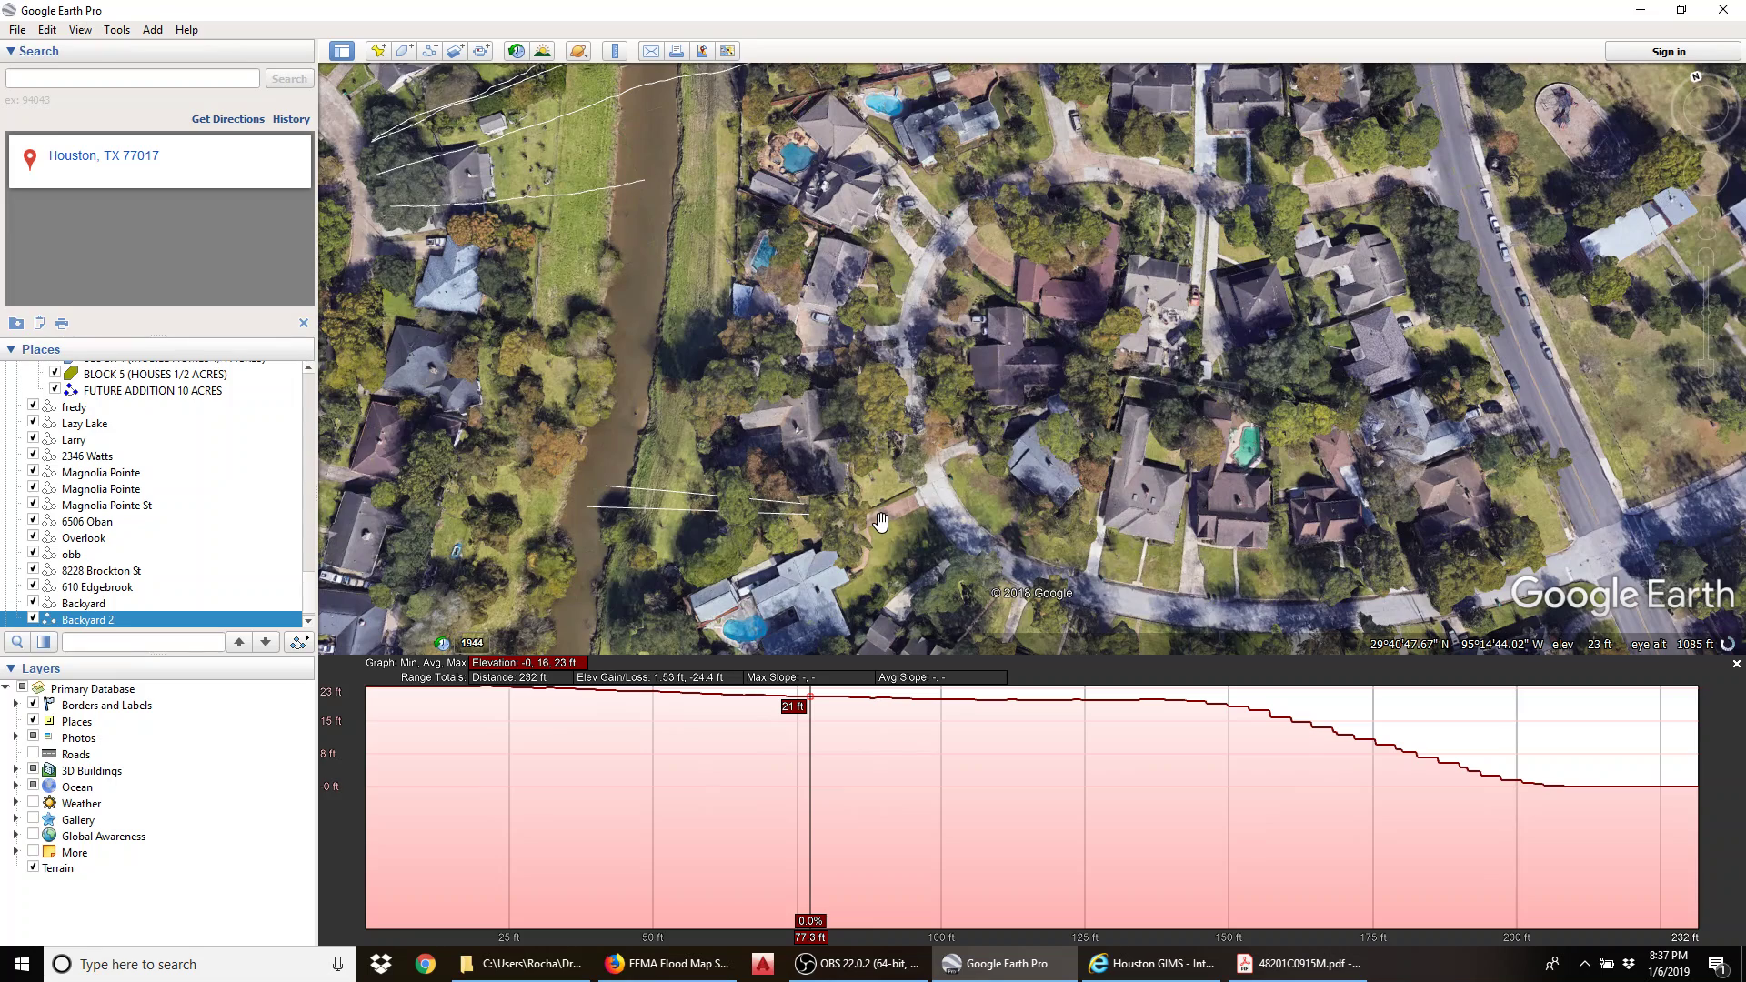
scroll(879, 491, "down", 1)
scroll(1208, 488, "down", 1)
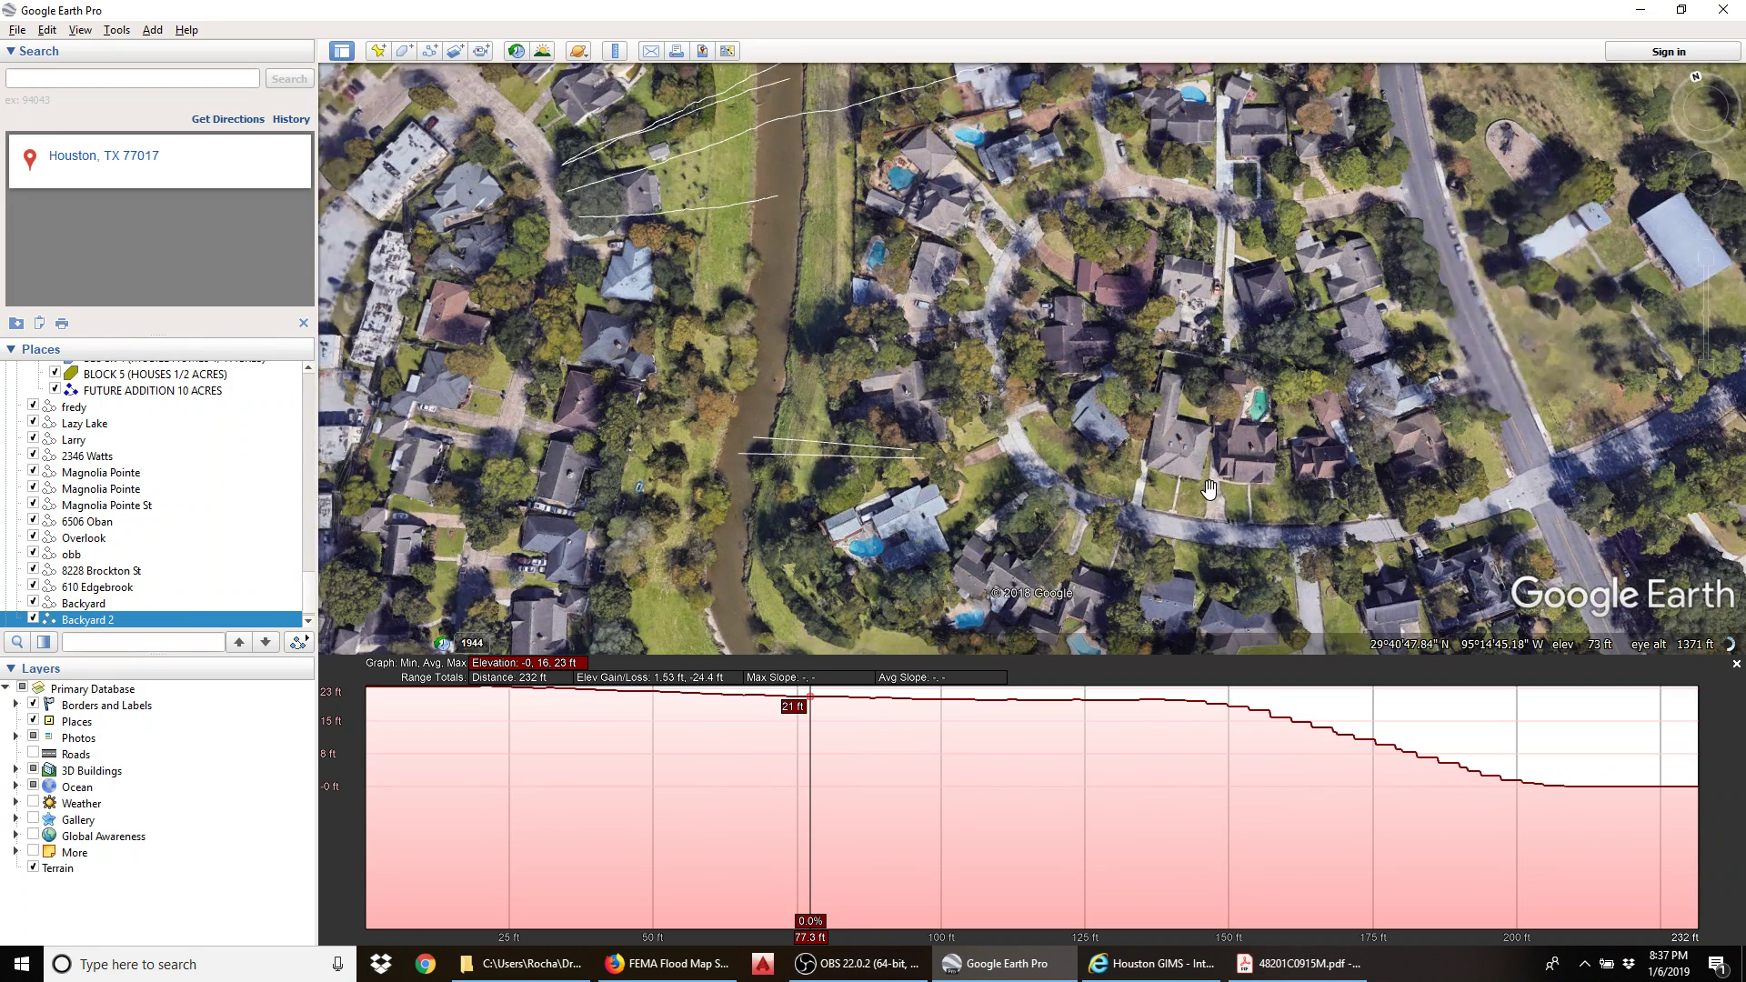
left_click_drag(1209, 488, 871, 498)
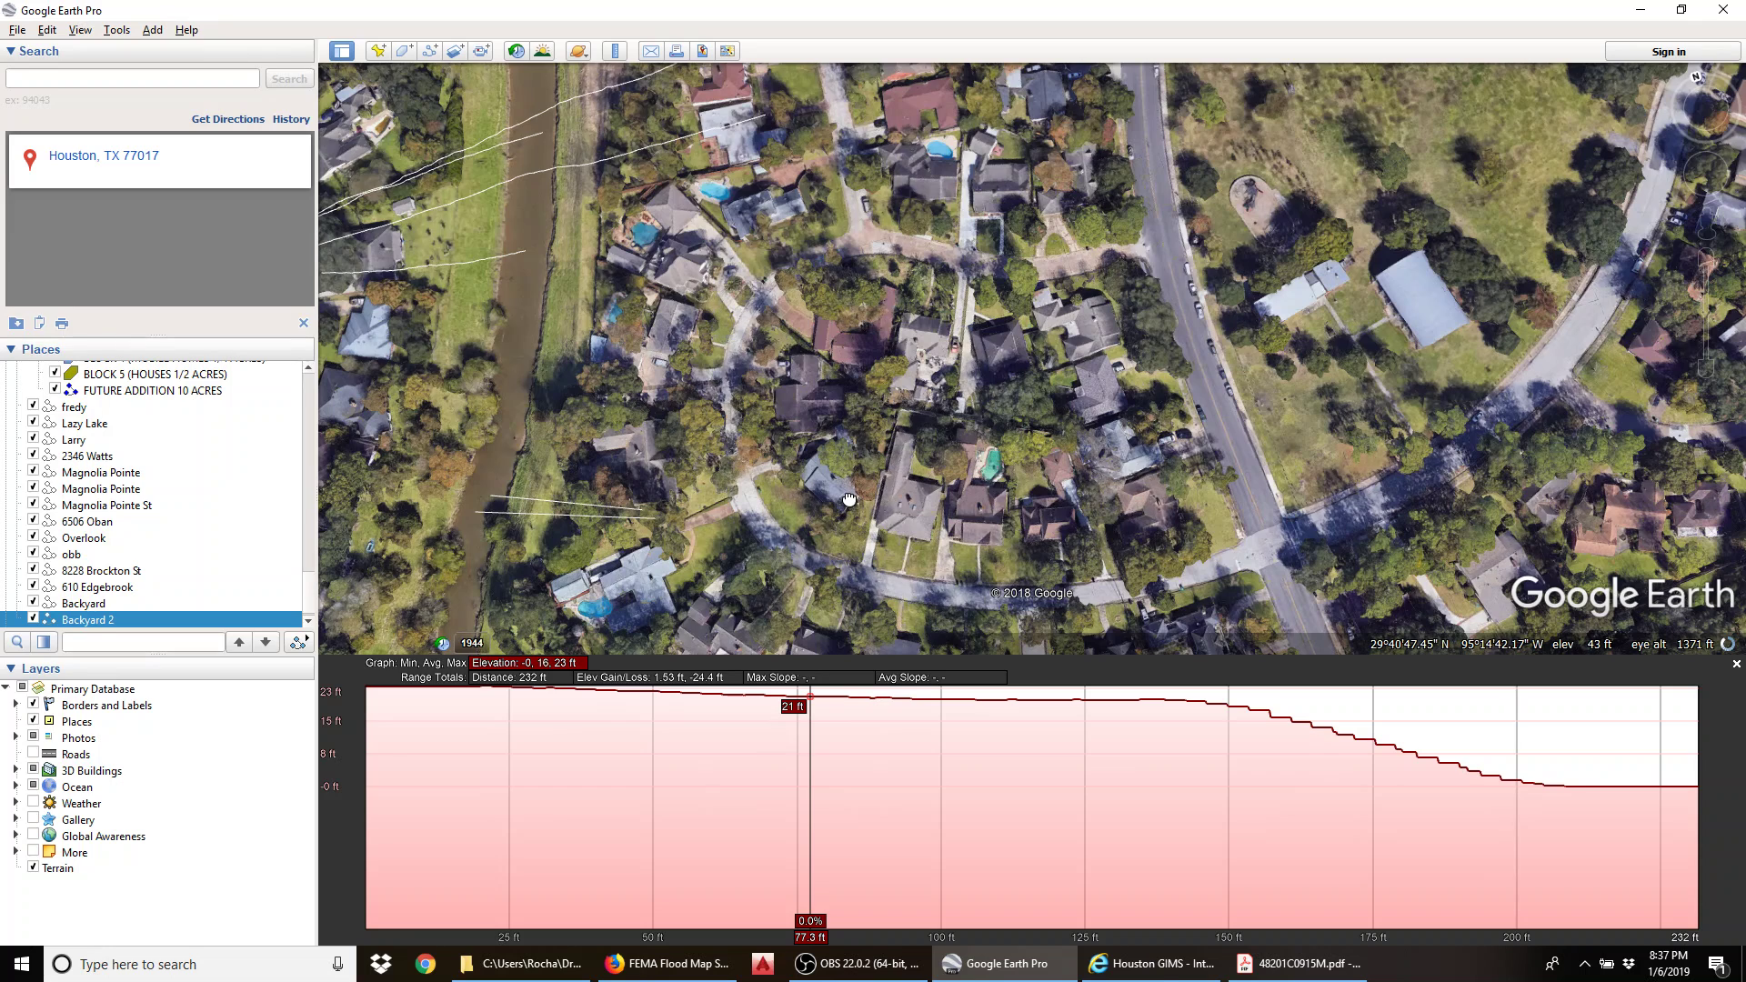
left_click_drag(775, 525, 898, 479)
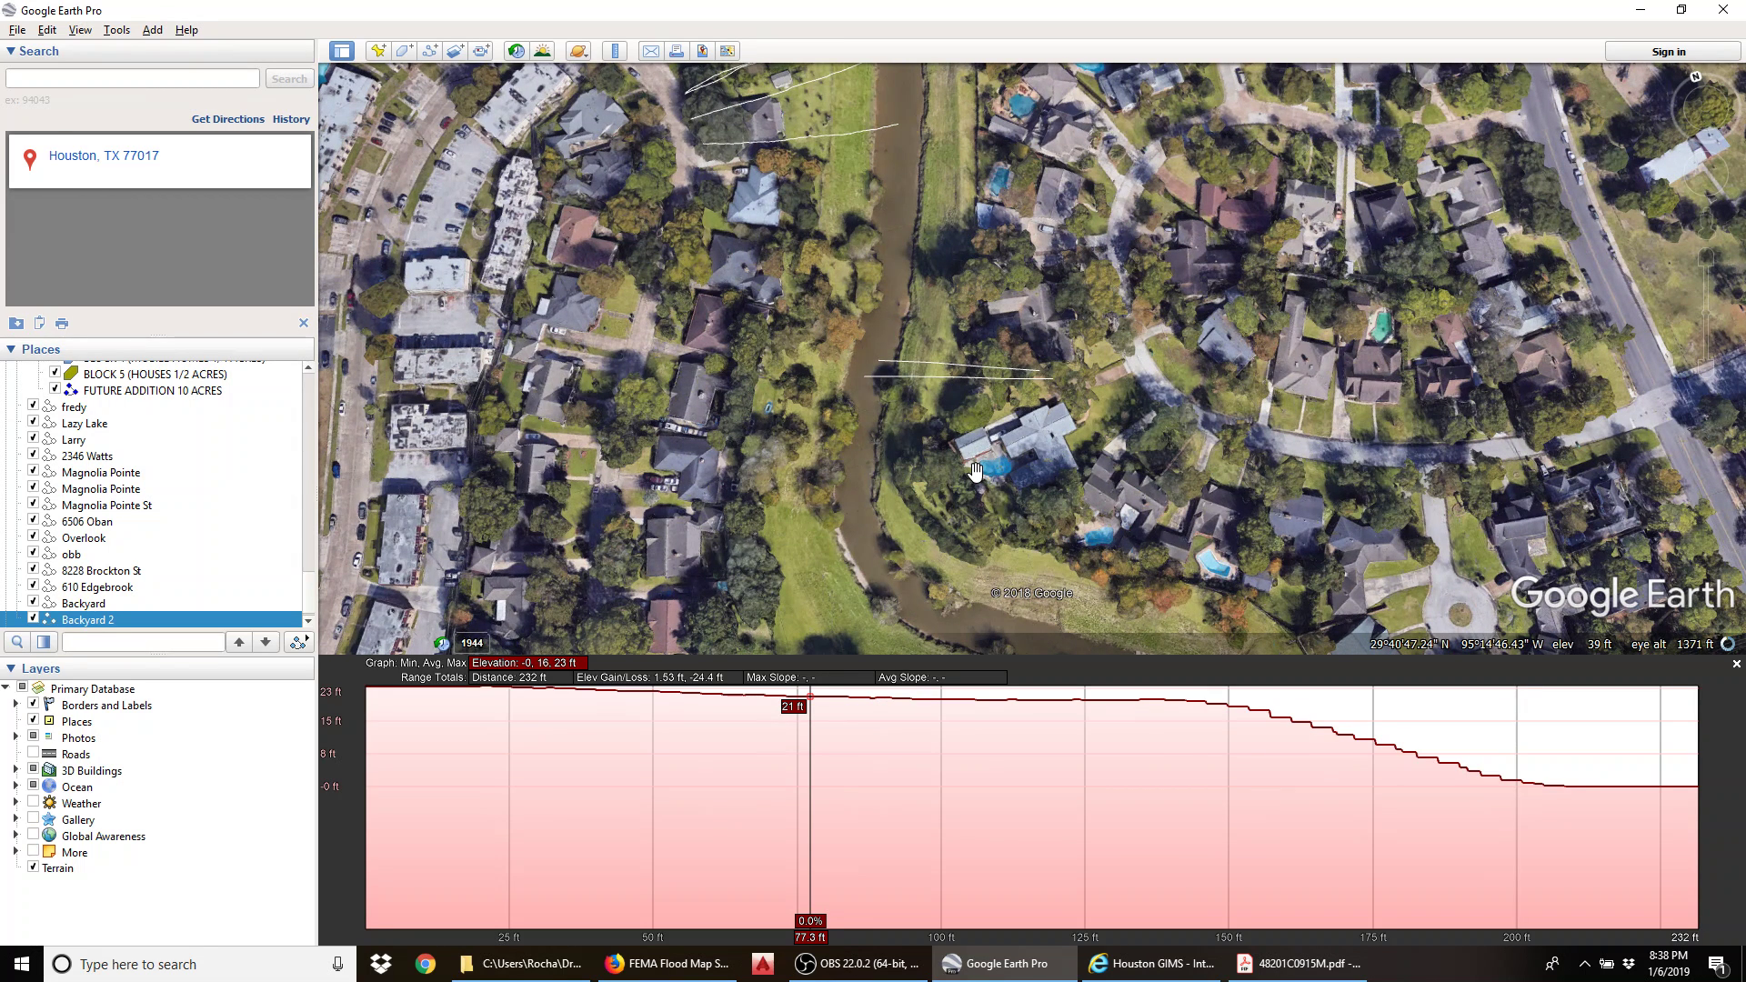
left_click_drag(975, 470, 849, 518)
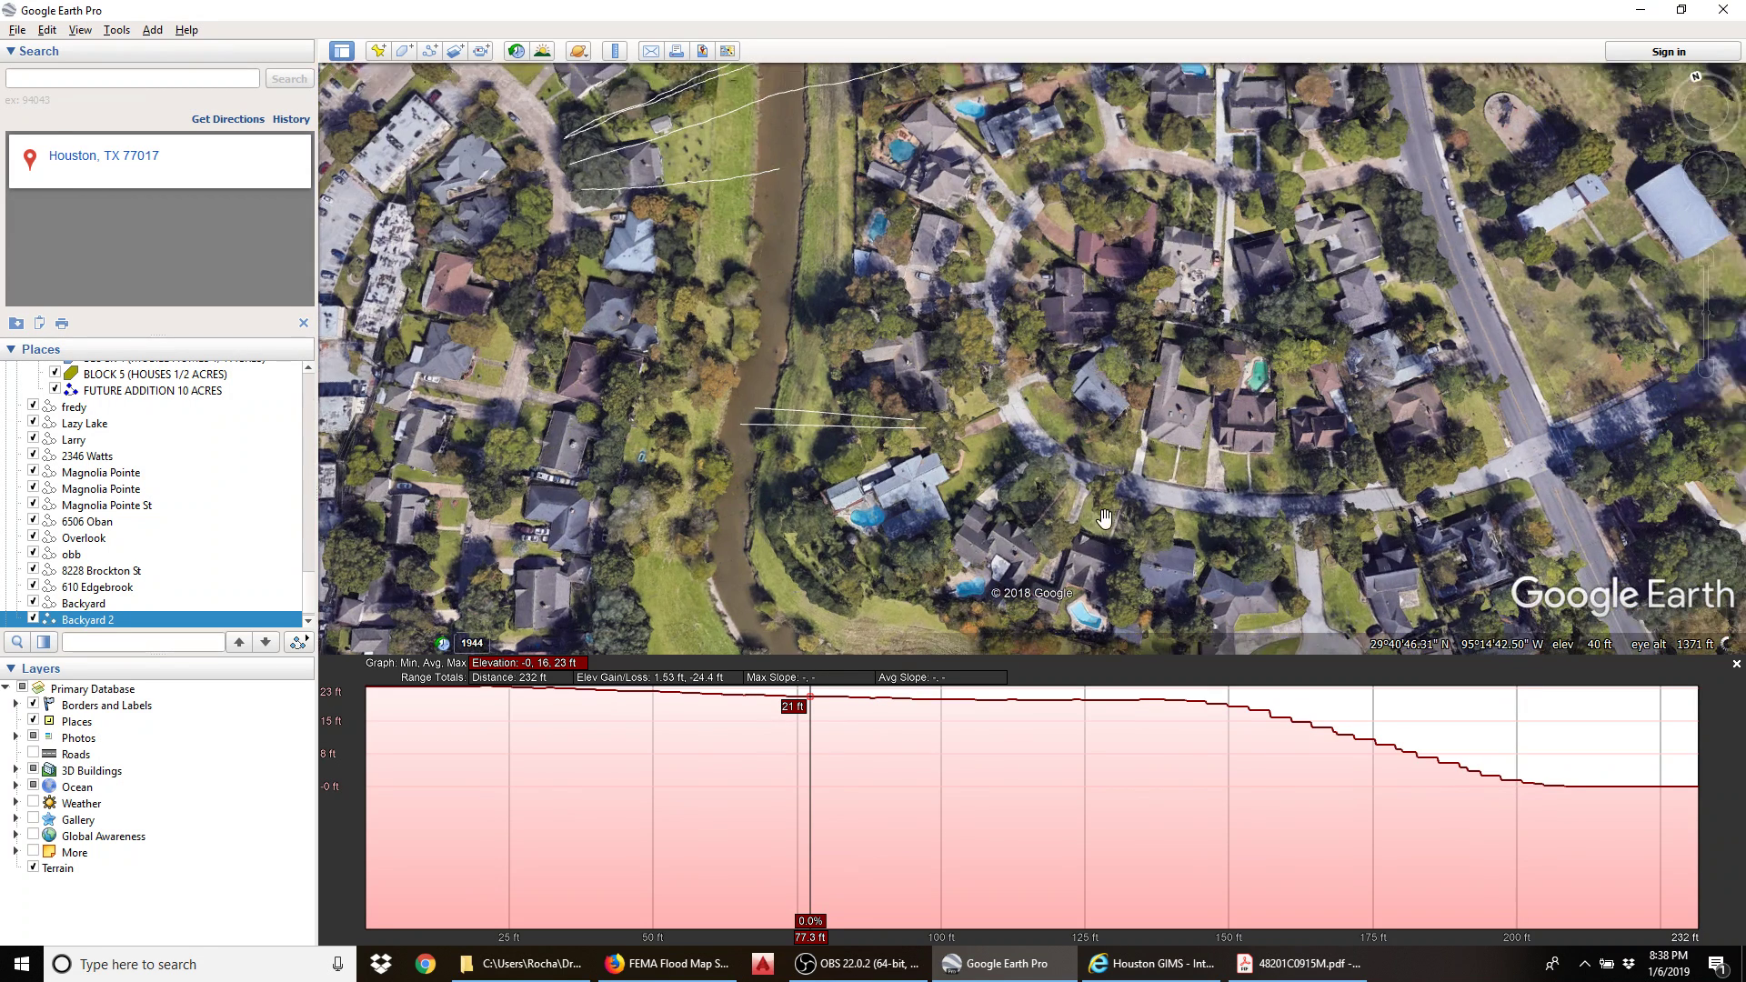
left_click_drag(729, 488, 652, 501)
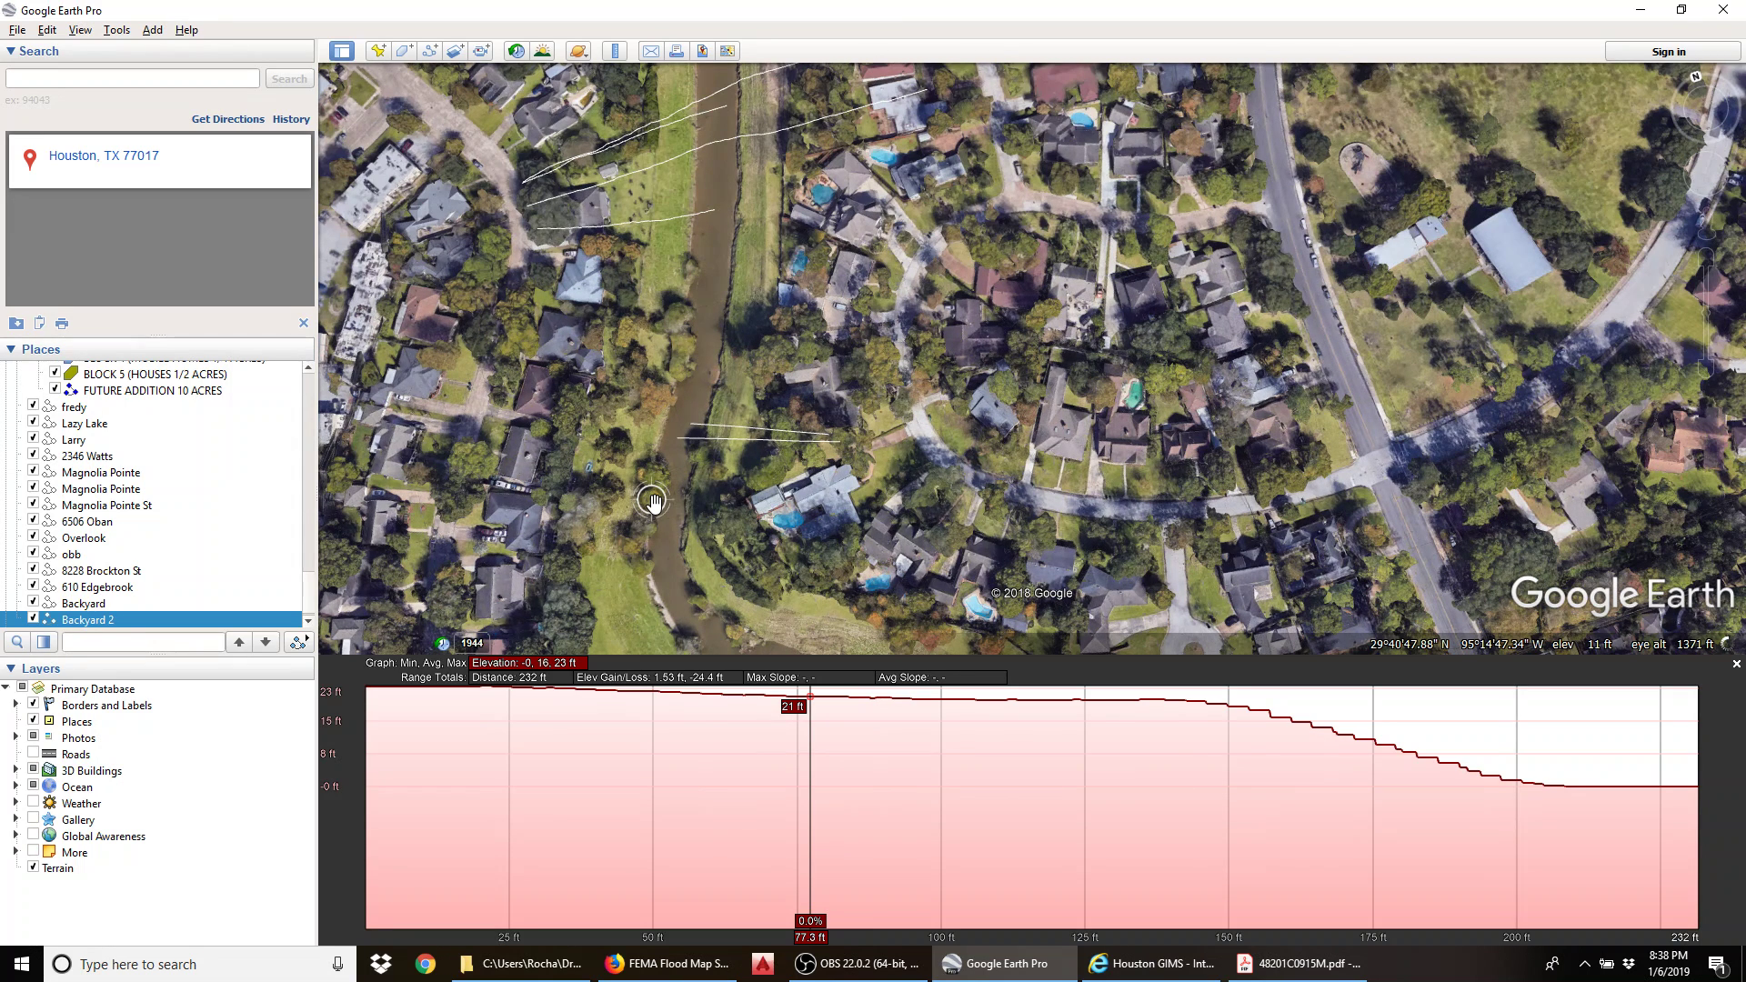
scroll(652, 501, "down", 3)
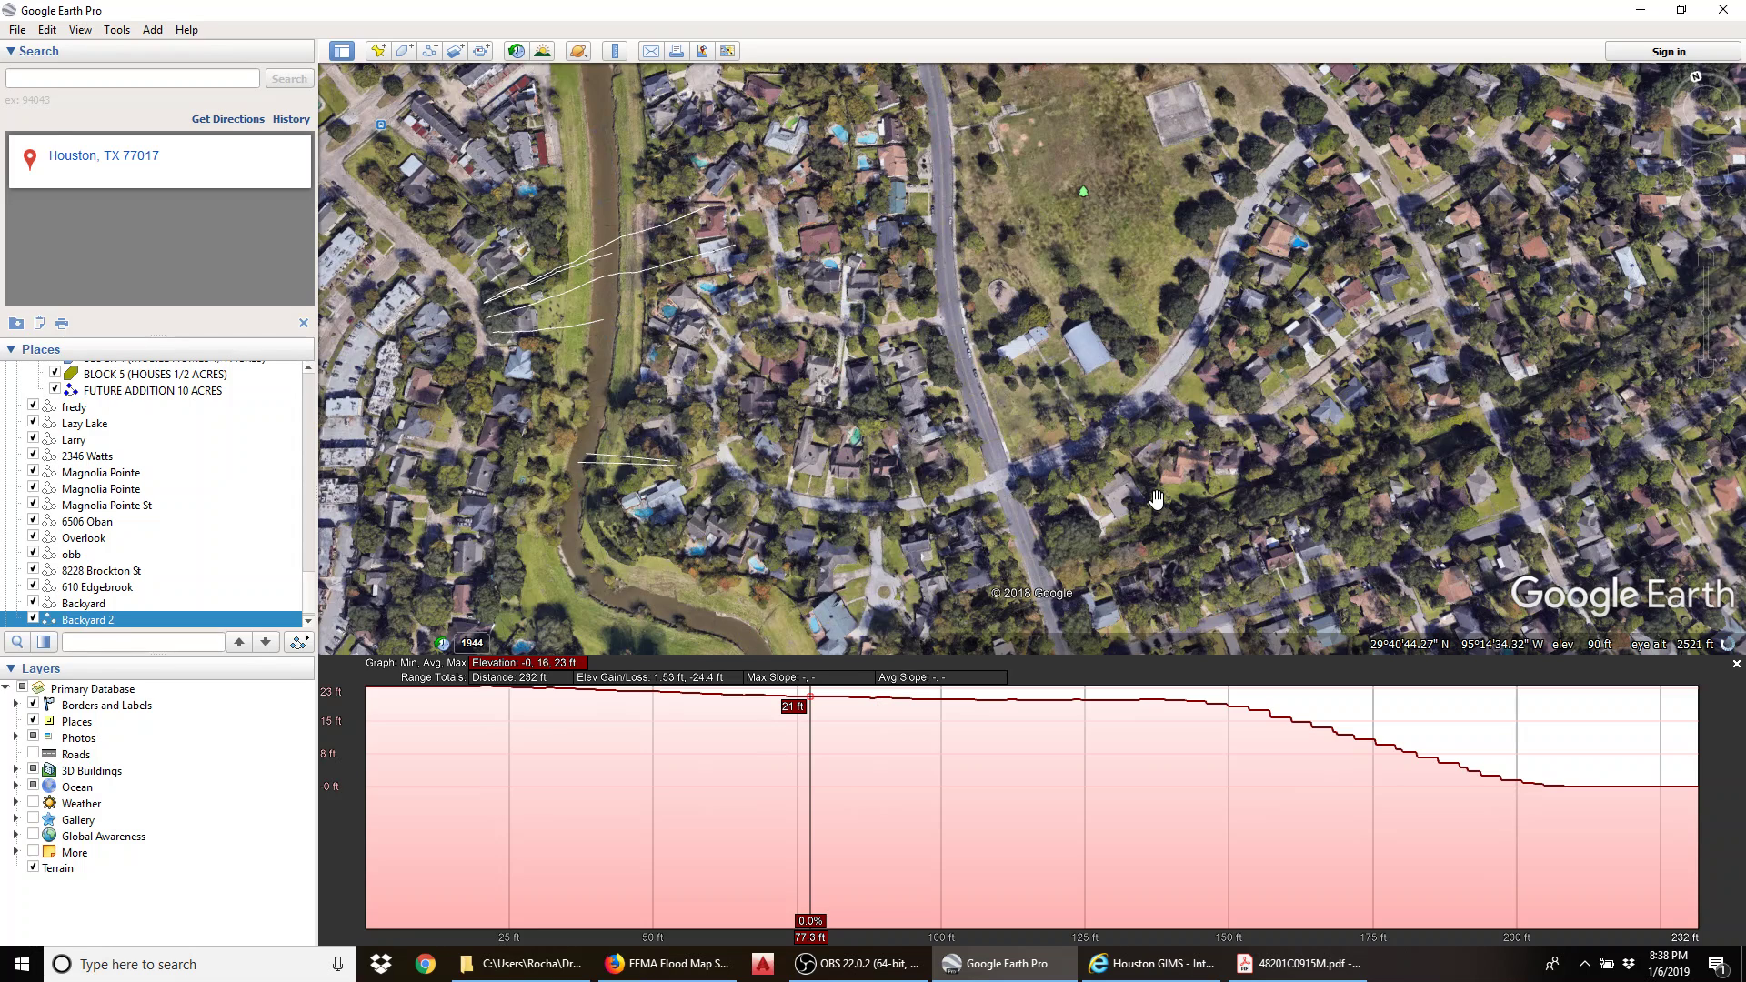
left_click_drag(1156, 499, 1115, 480)
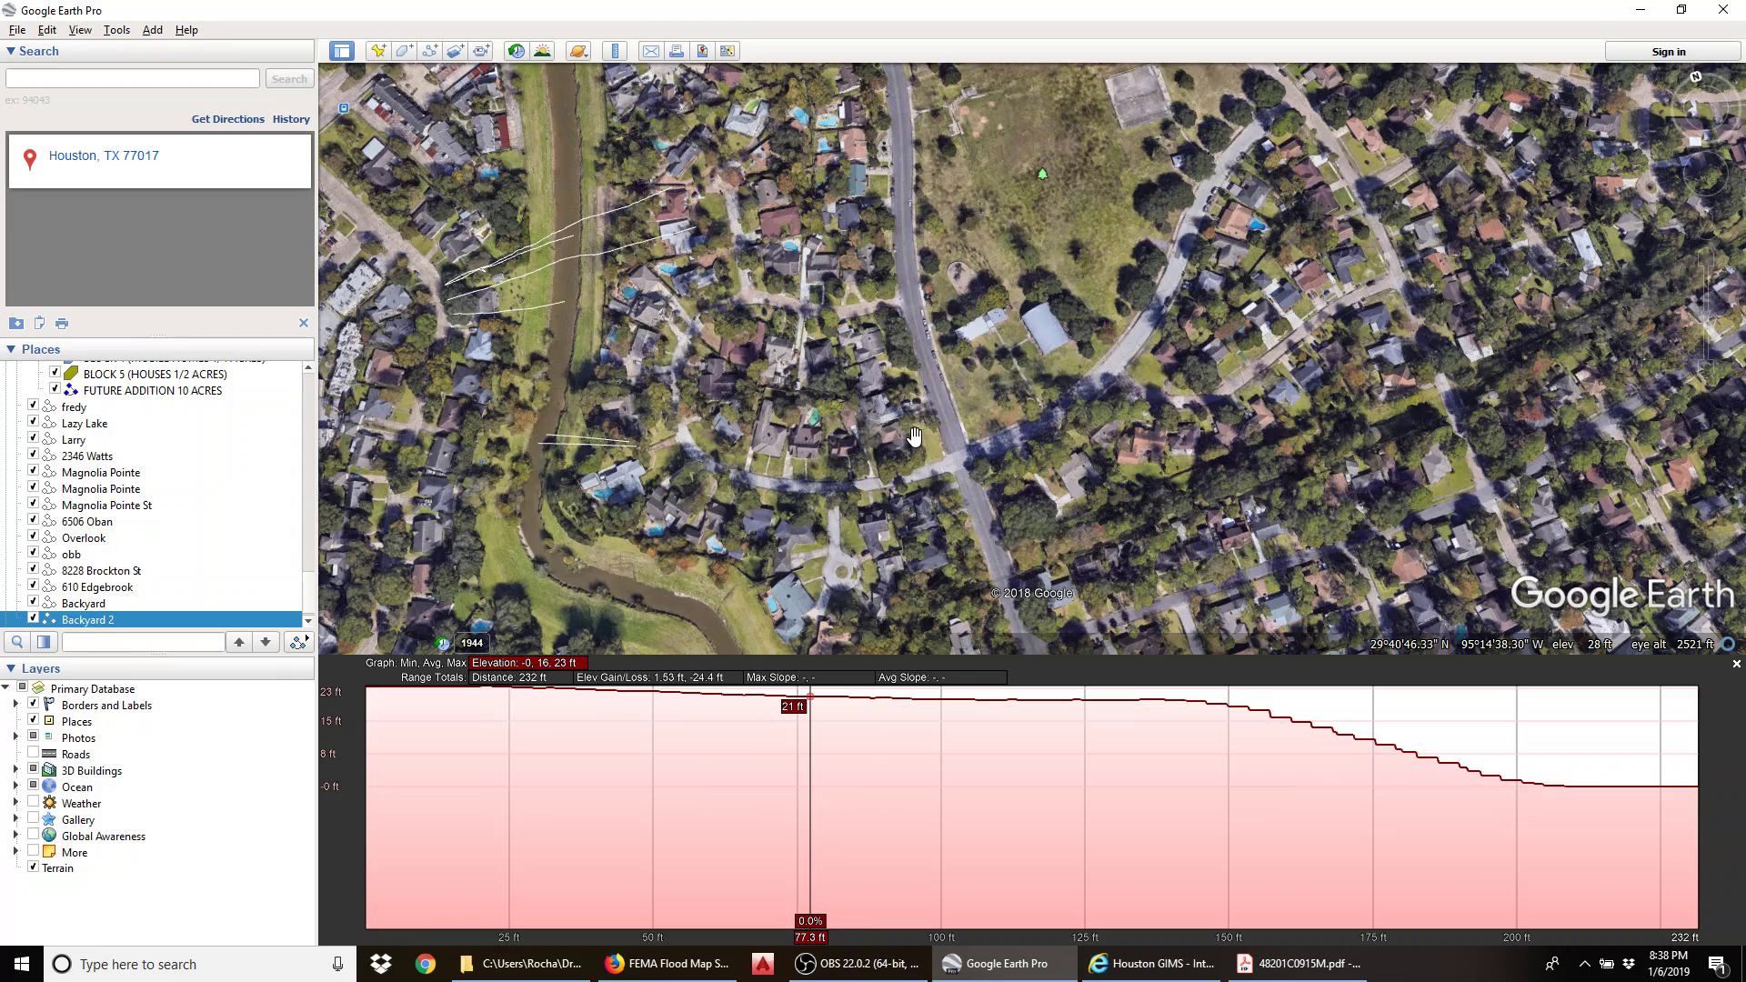
left_click_drag(1011, 451, 1035, 452)
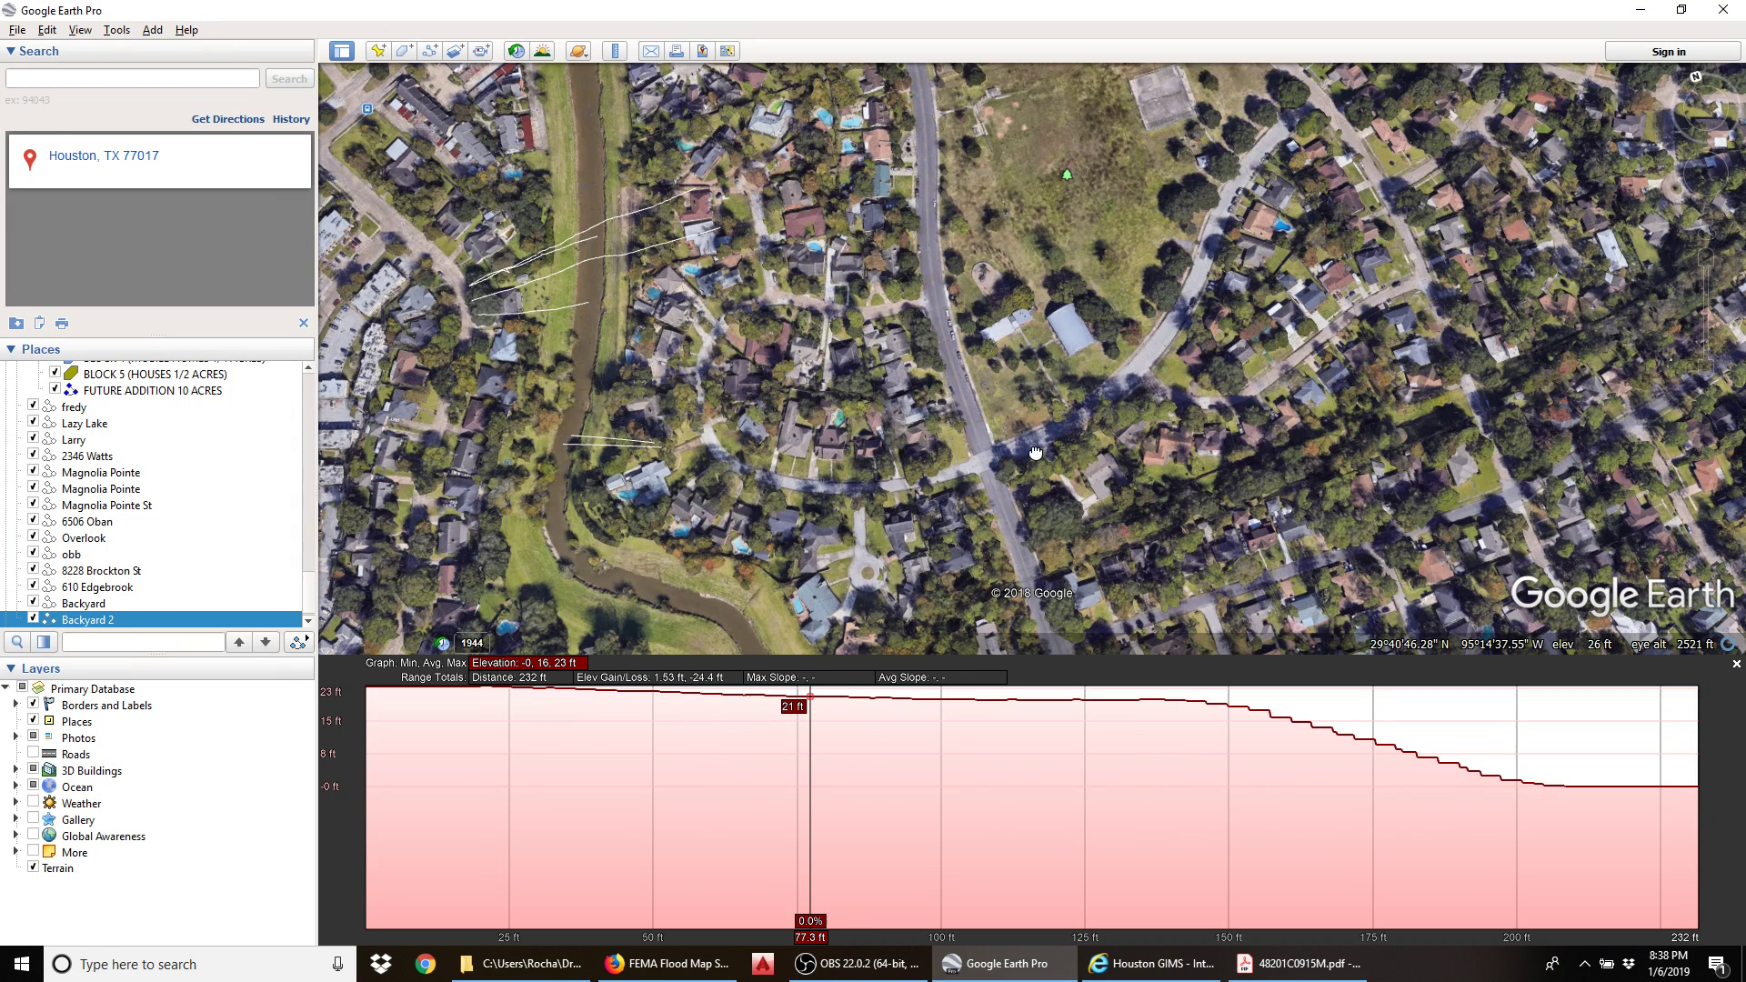